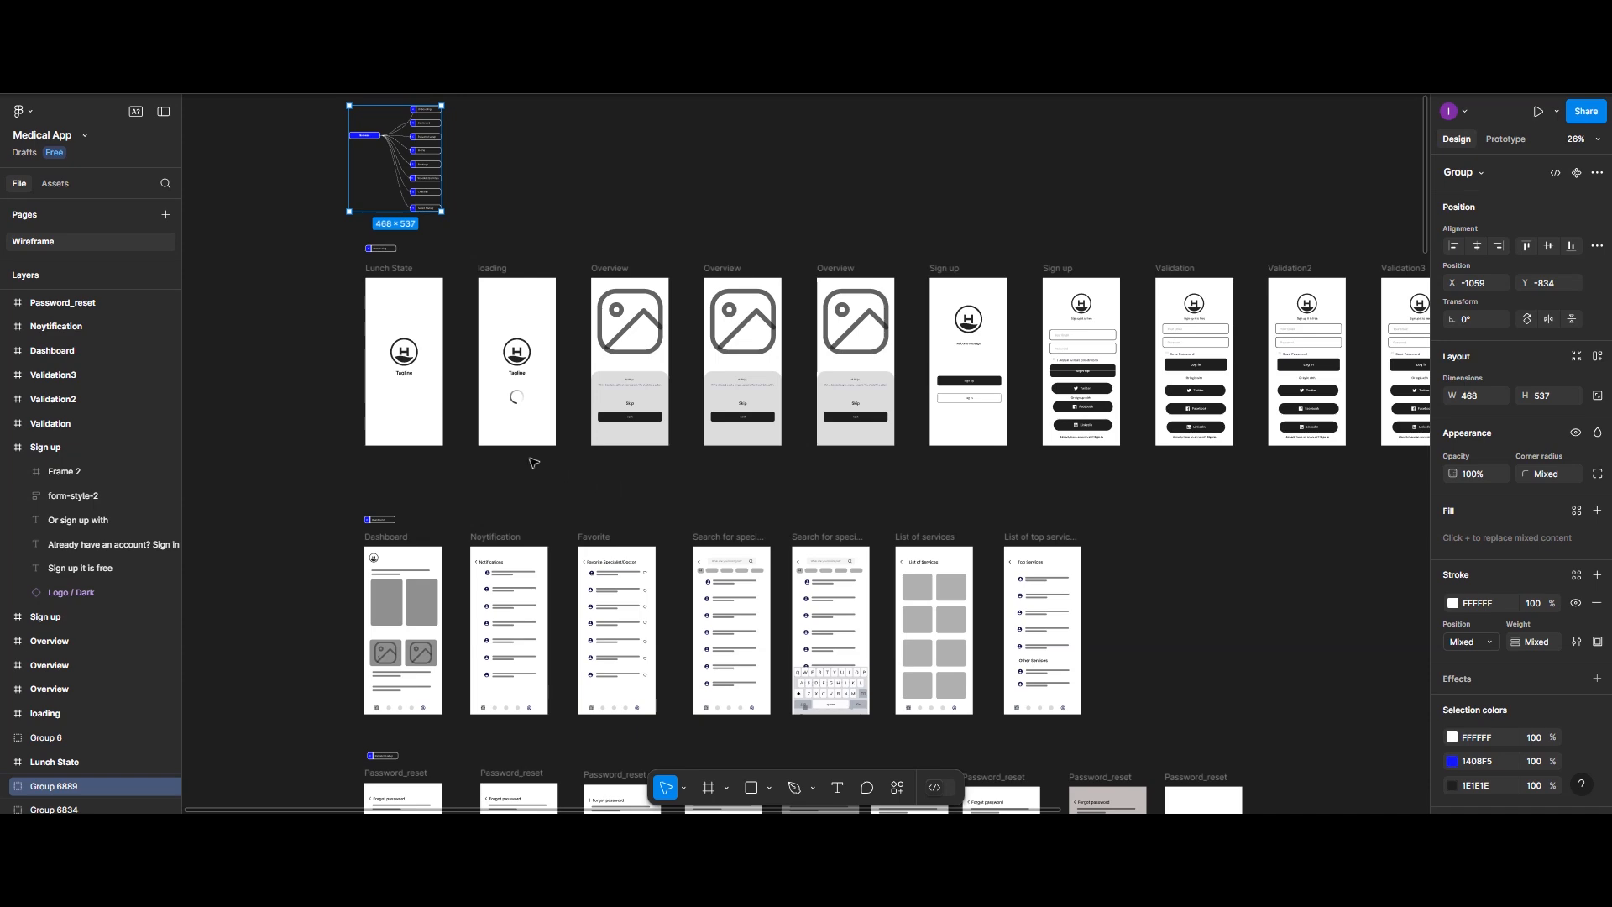
Step: Review the onboarding row of wireframes, from the Lunch State frame through the Overview, Sign up and Validation screens
scroll(403, 427, up, 5)
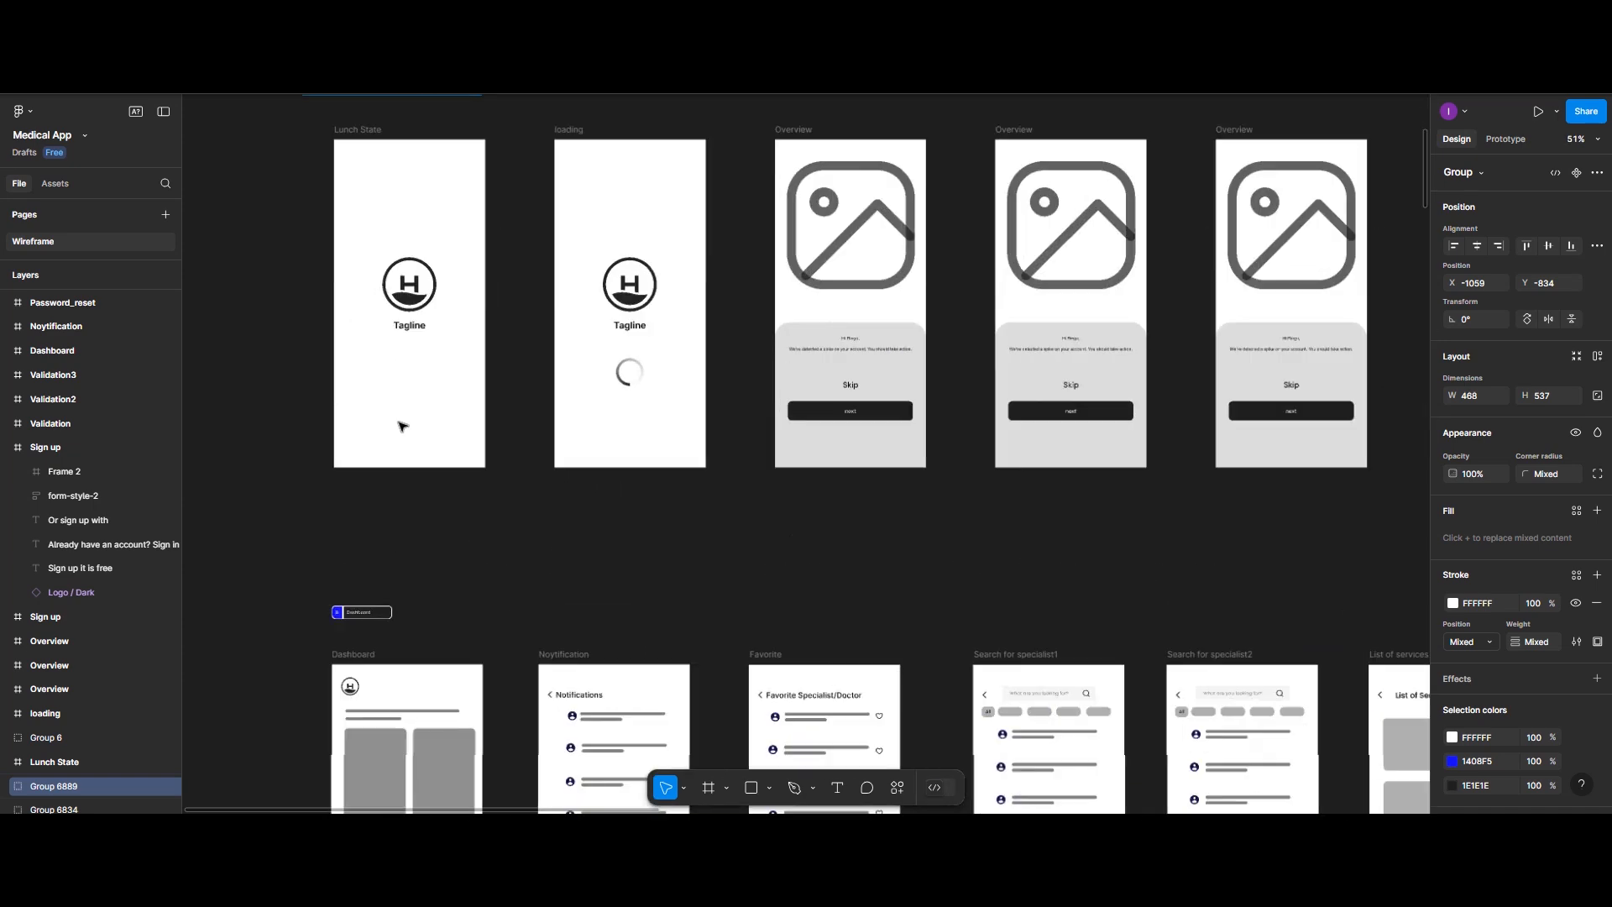
scroll(487, 424, up, 3)
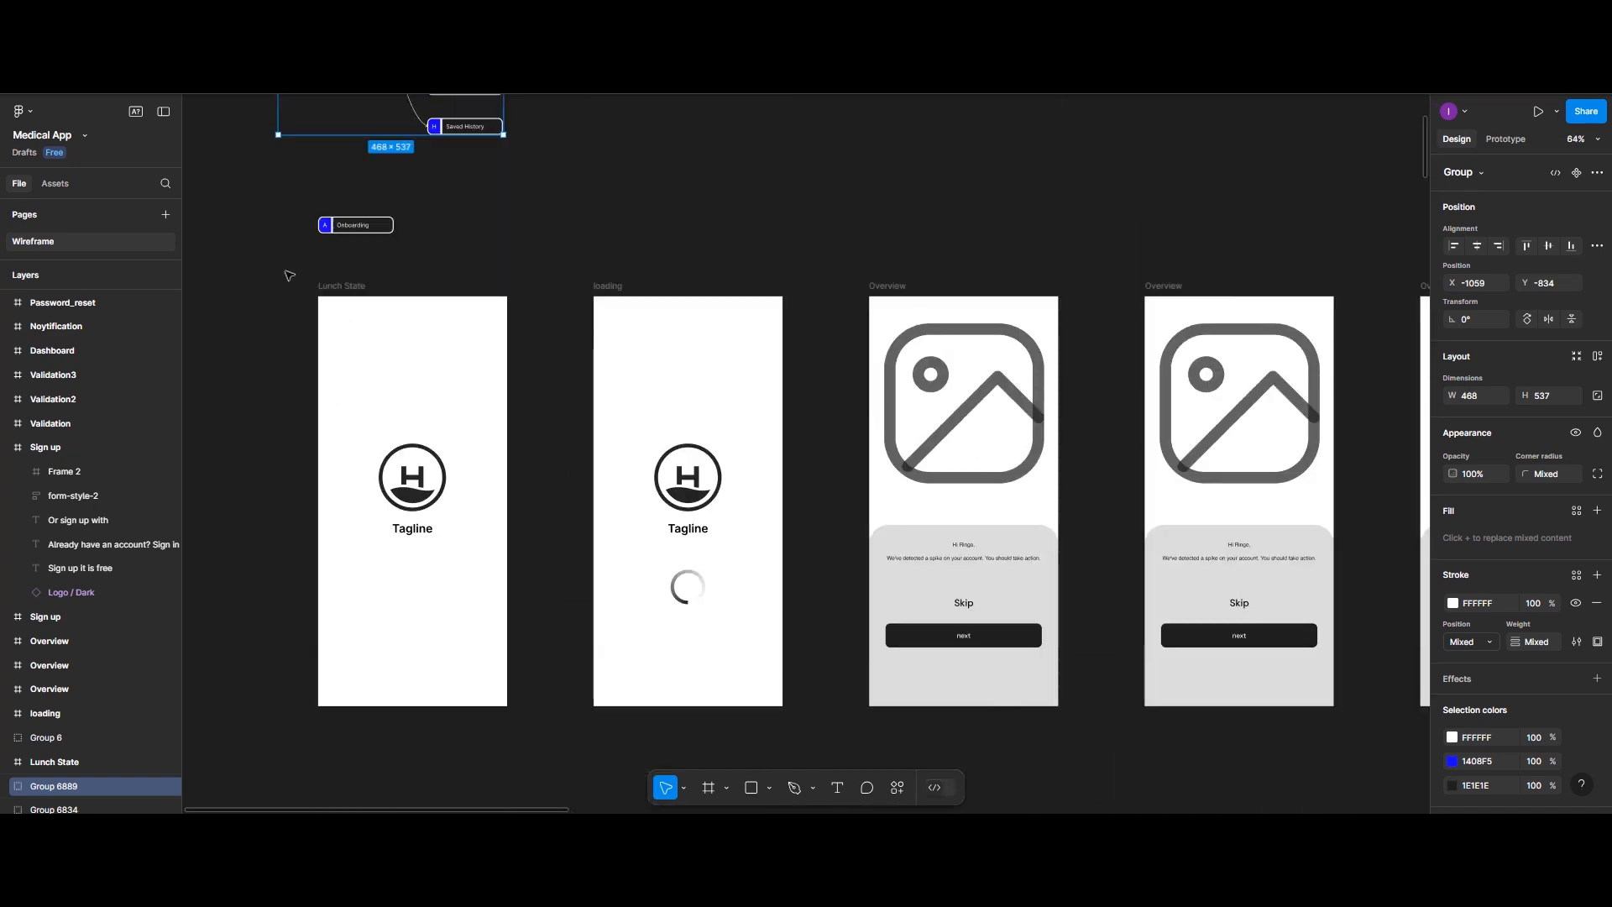
click(333, 229)
scroll(441, 361, left, 2)
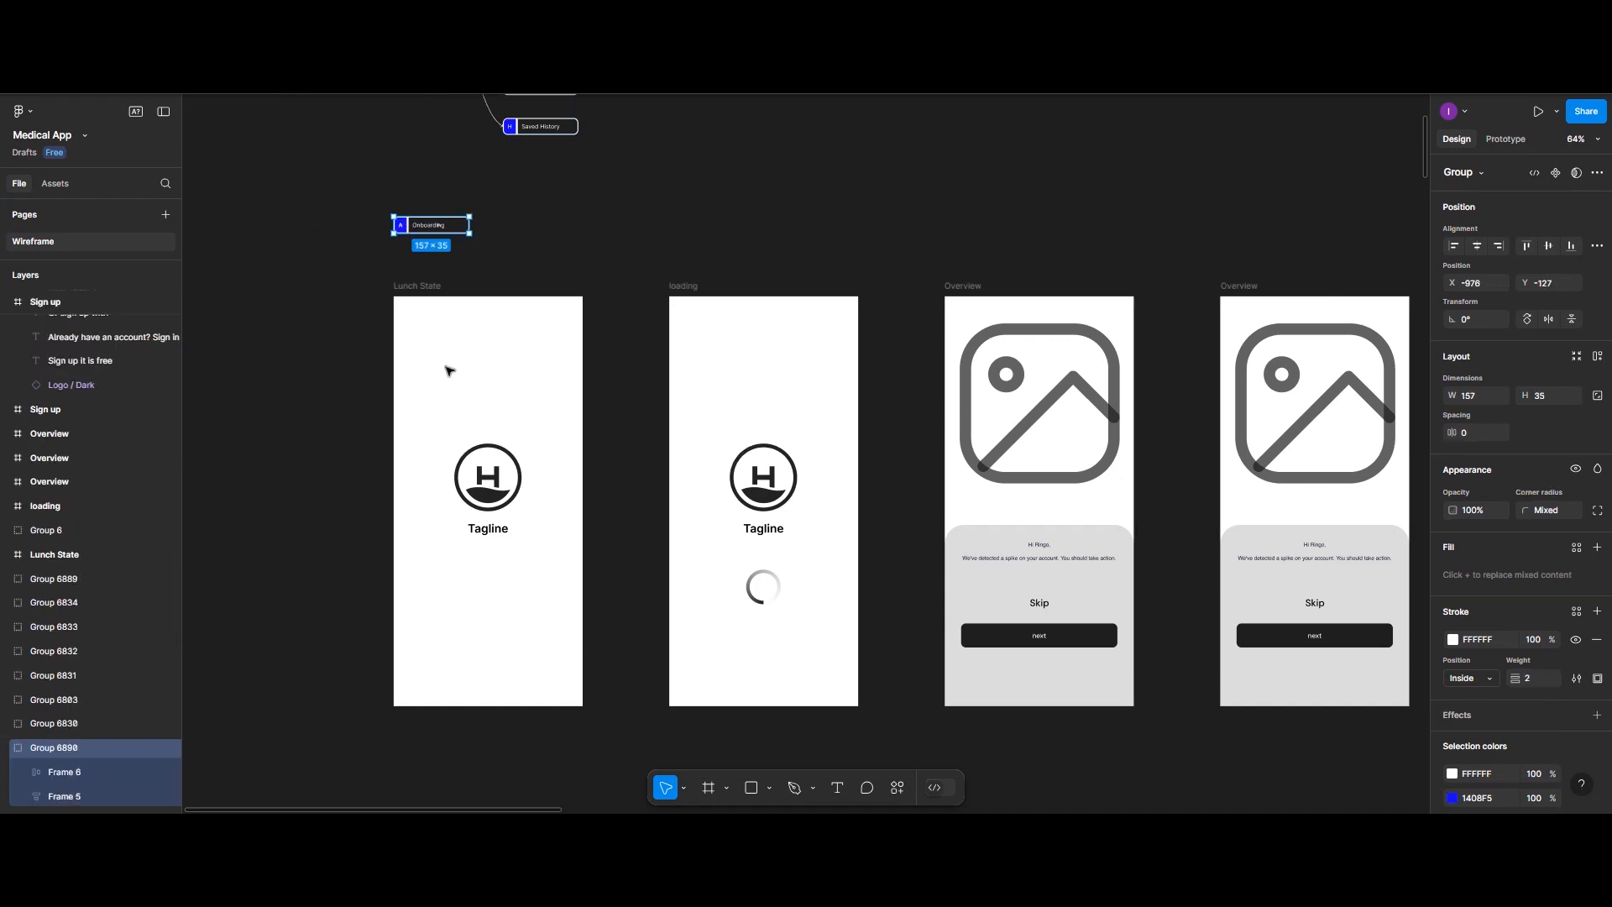
scroll(453, 383, right, 2)
scroll(987, 461, right, 5)
scroll(1090, 501, down, 4)
scroll(1091, 501, left, 2)
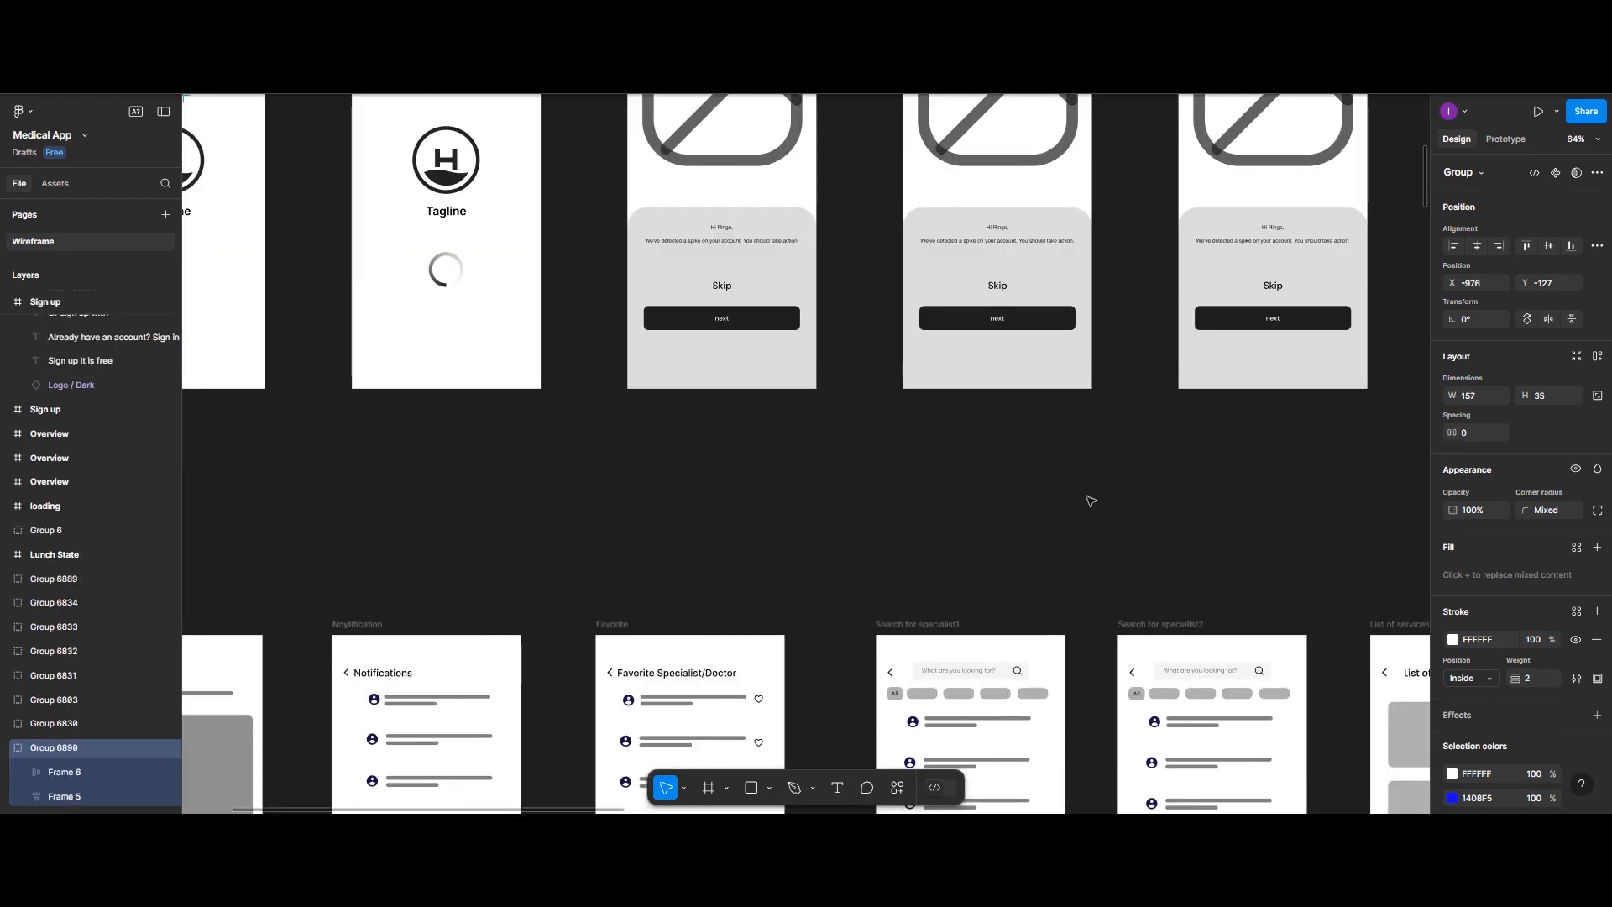
scroll(1091, 501, right, 2)
scroll(1091, 501, right, 8)
scroll(1091, 501, up, 4)
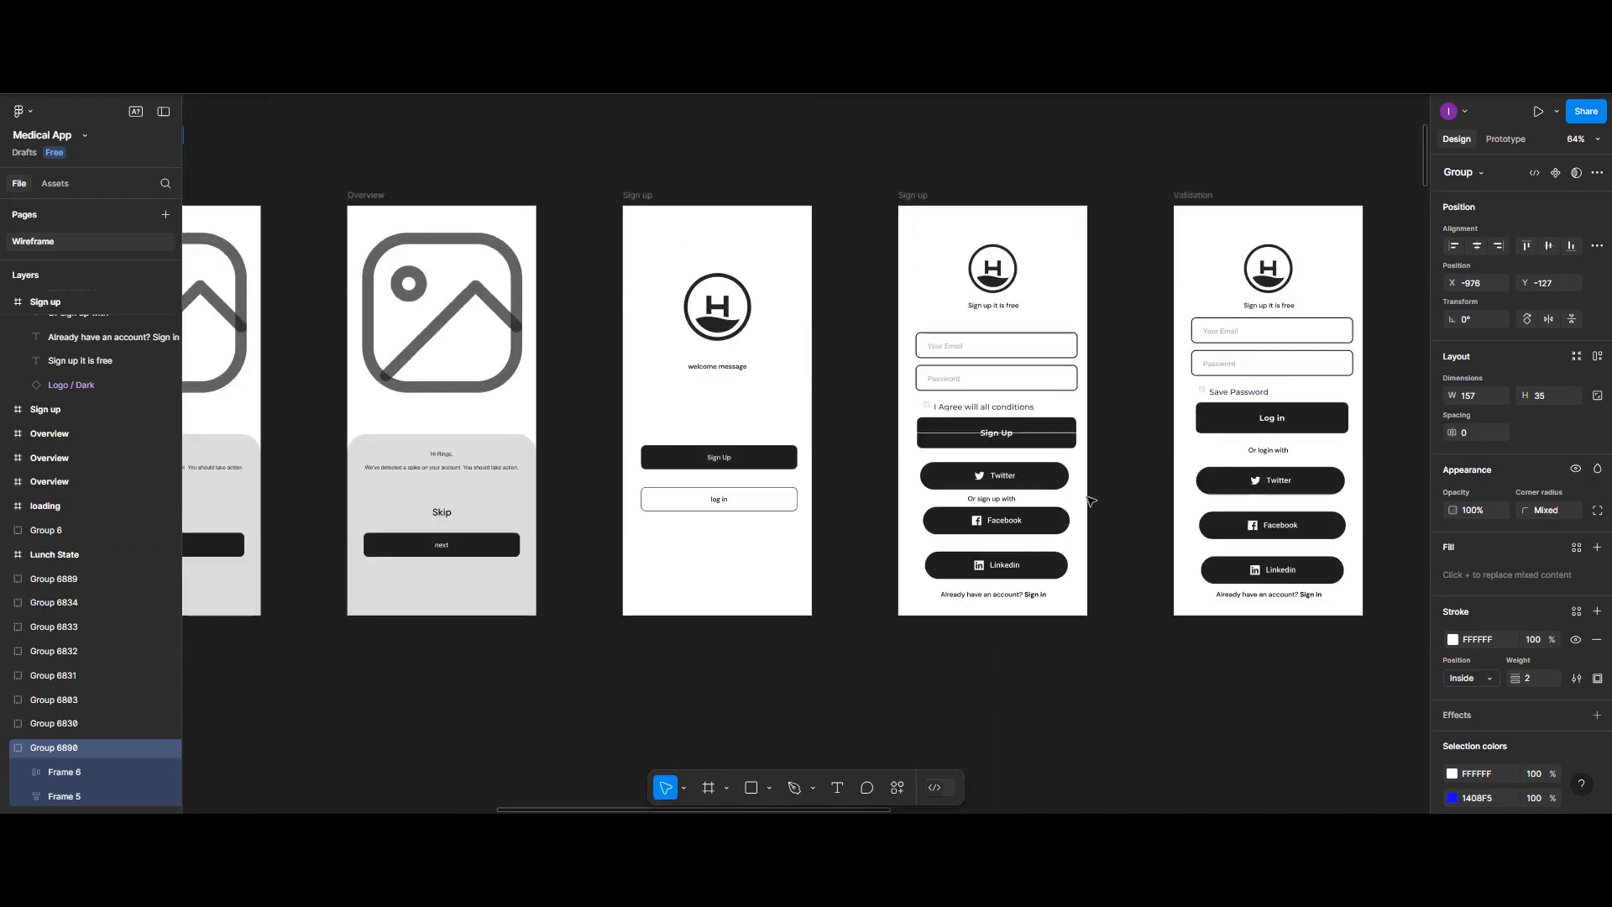
scroll(1091, 501, right, 10)
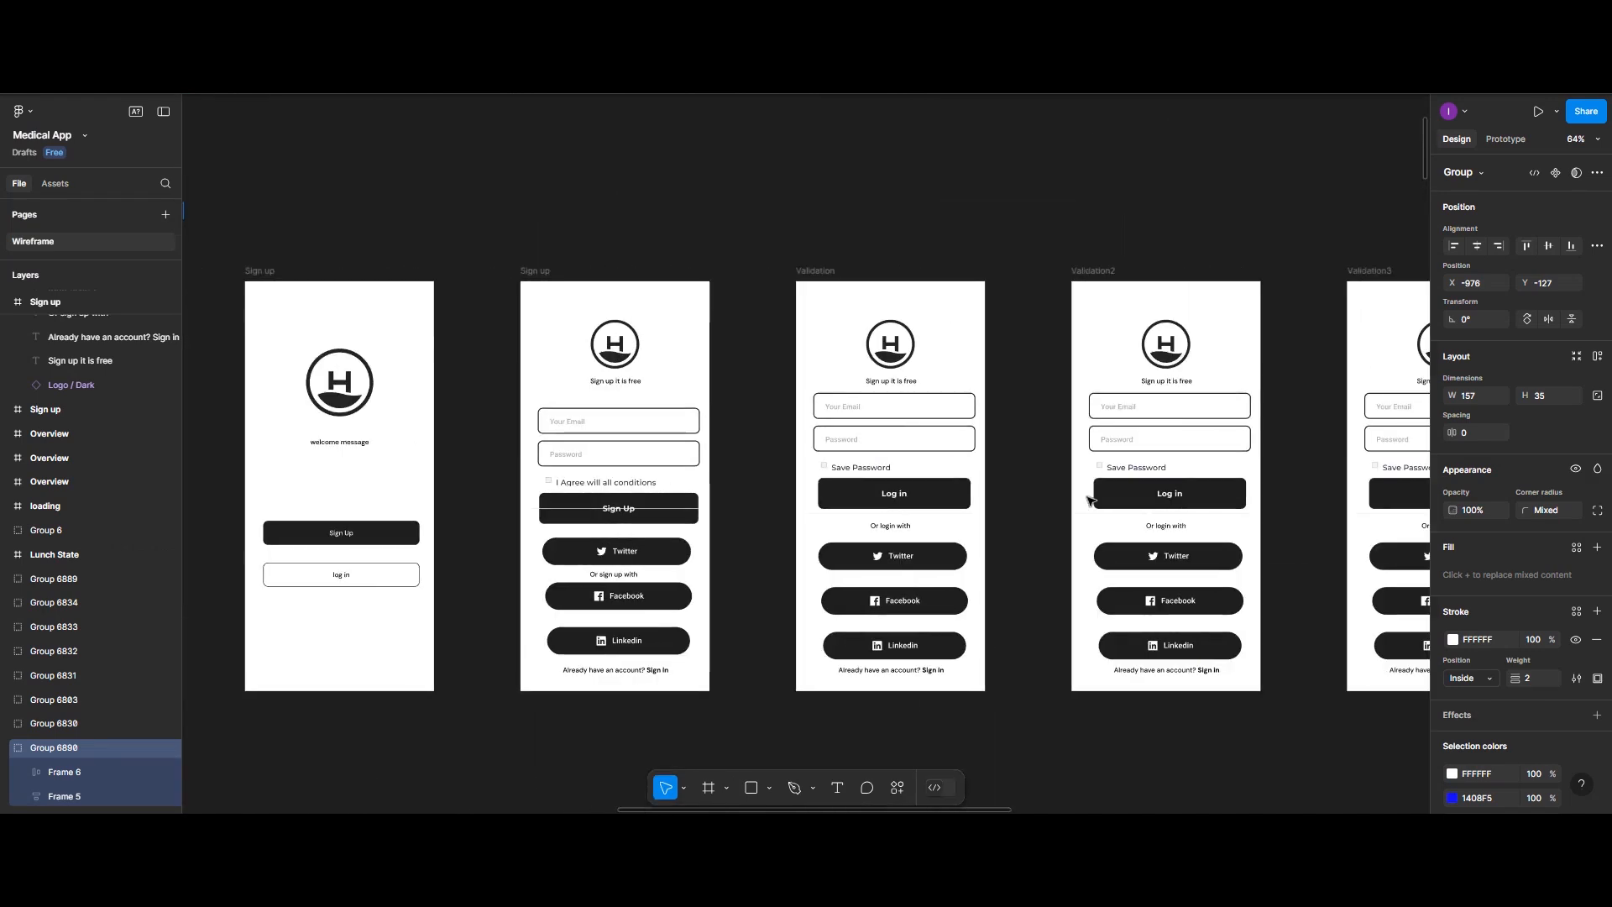
scroll(1091, 501, right, 3)
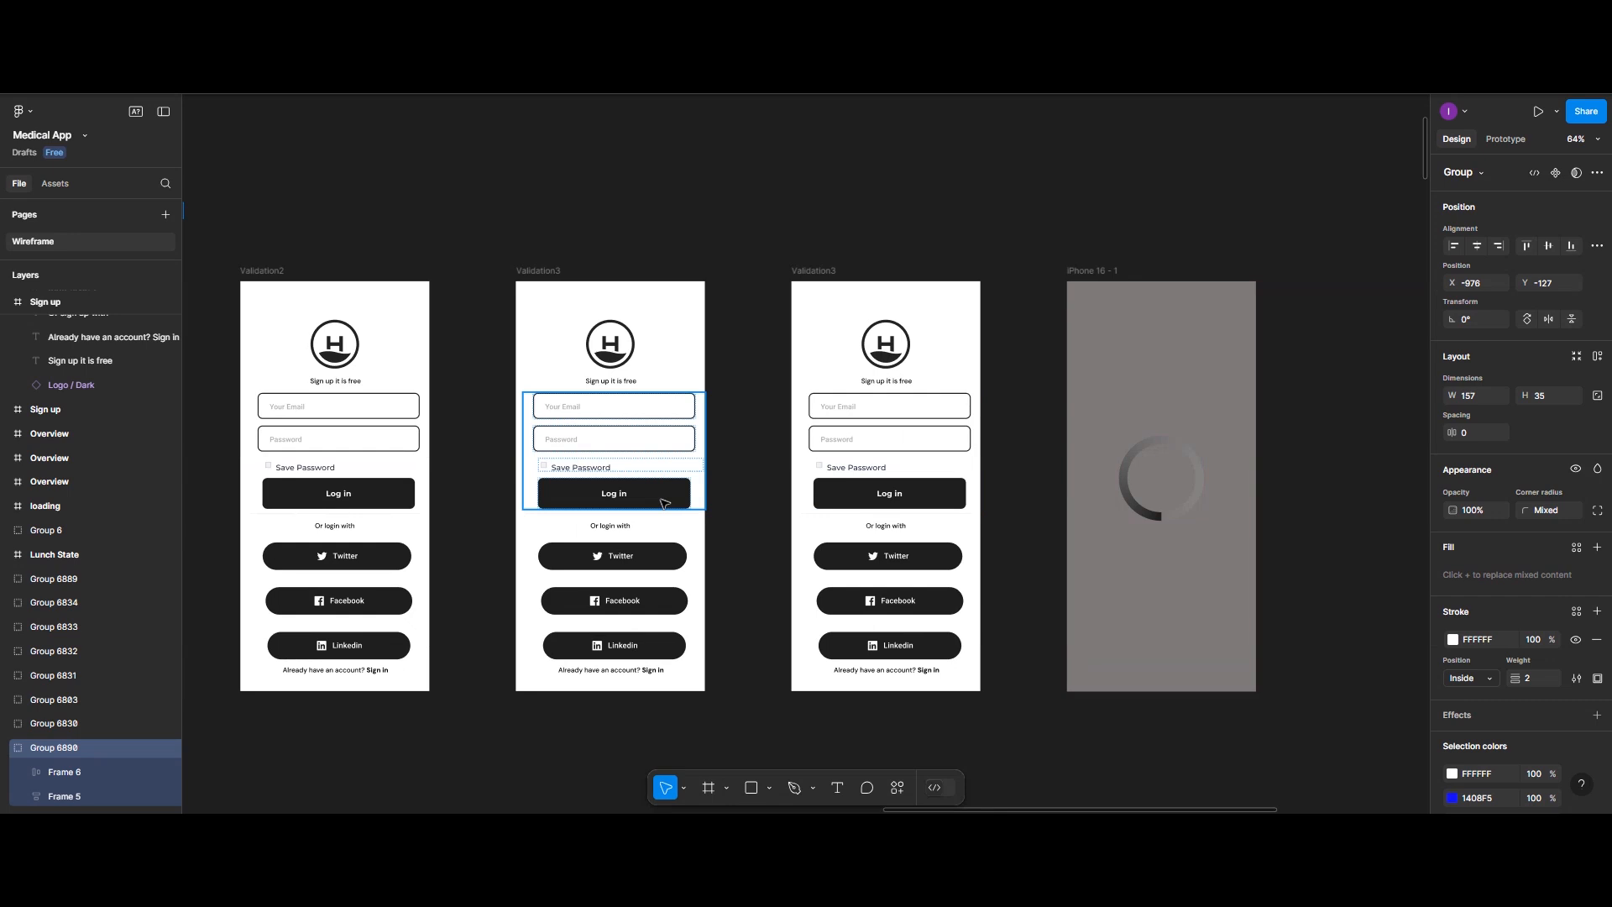
scroll(557, 496, down, 3)
scroll(366, 482, left, 3)
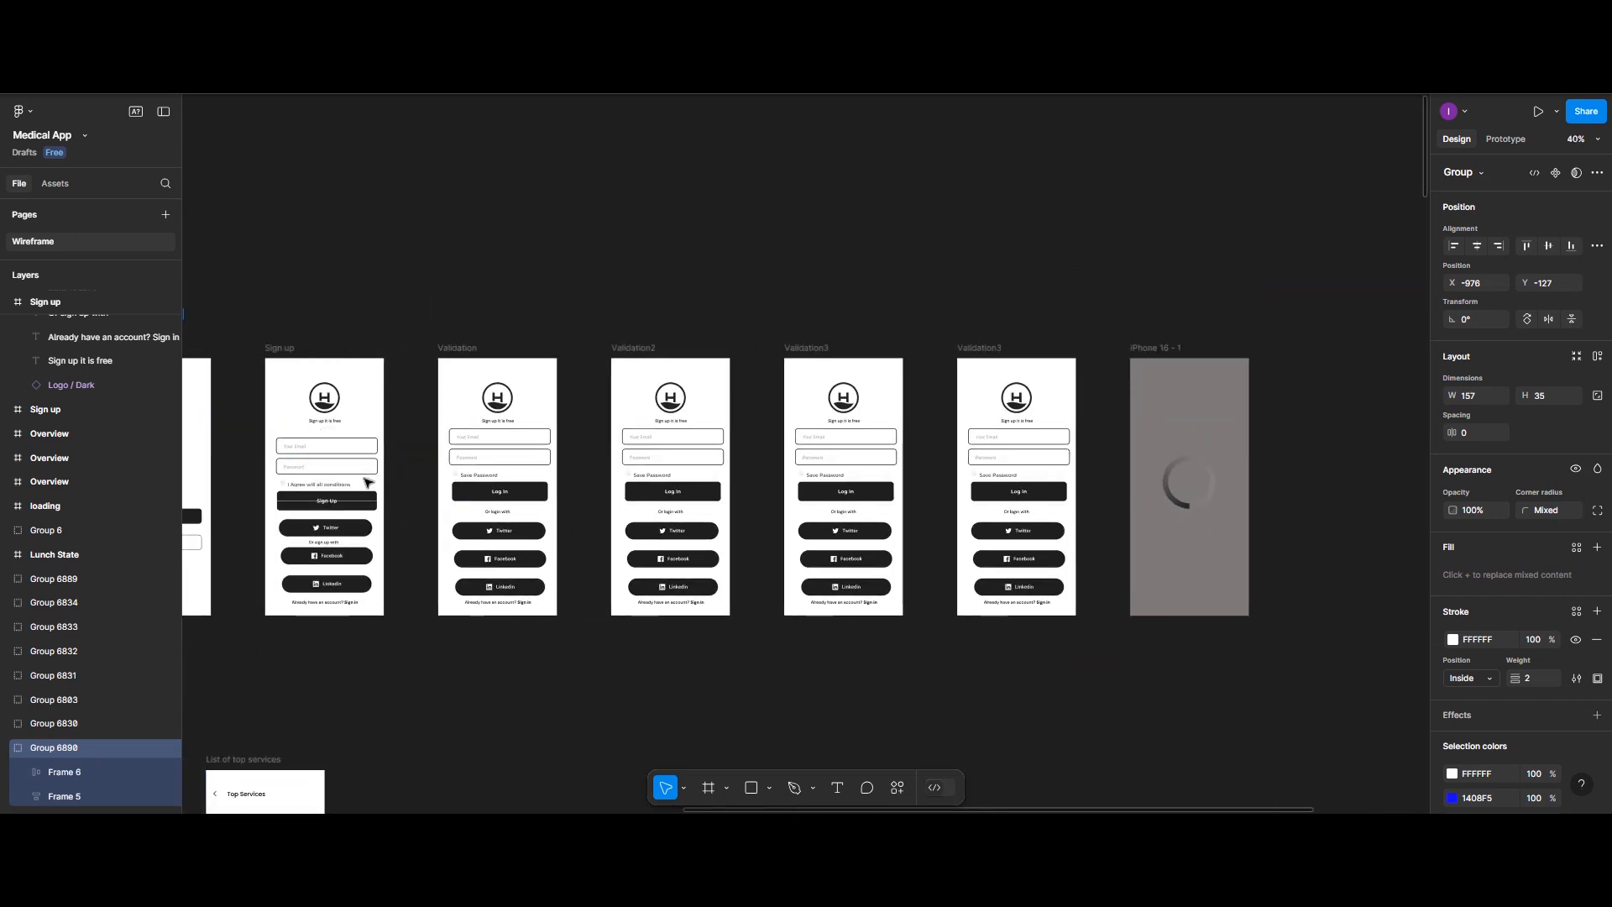
scroll(367, 481, left, 6)
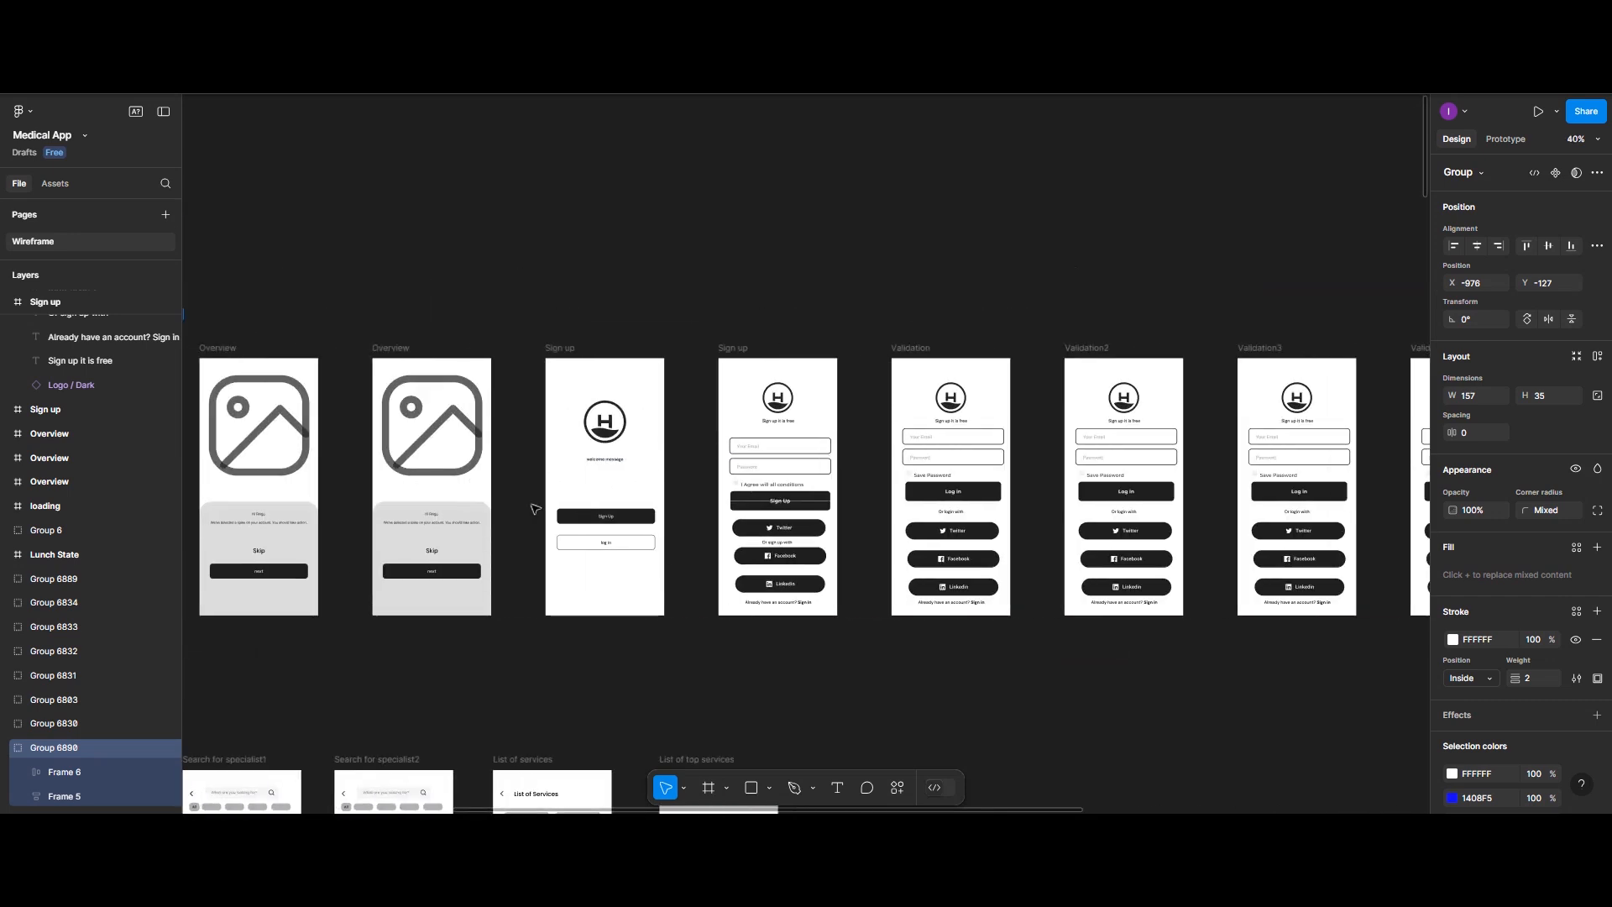
scroll(535, 509, left, 5)
scroll(535, 509, left, 2)
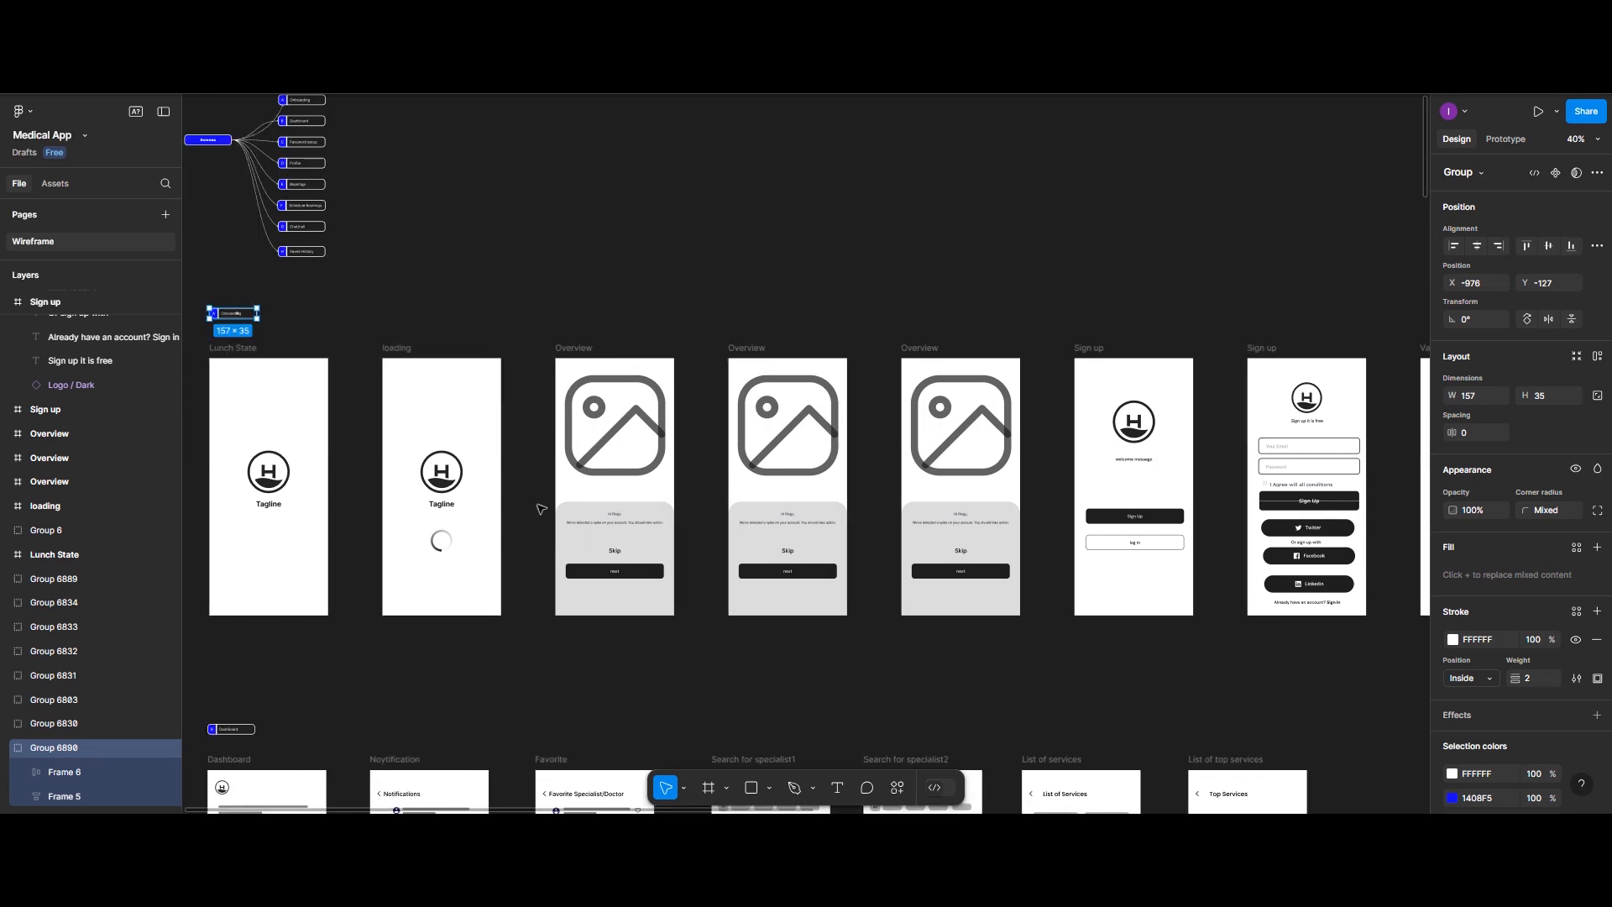
scroll(537, 509, up, 2)
scroll(541, 508, down, 3)
scroll(544, 509, left, 2)
scroll(546, 508, left, 1)
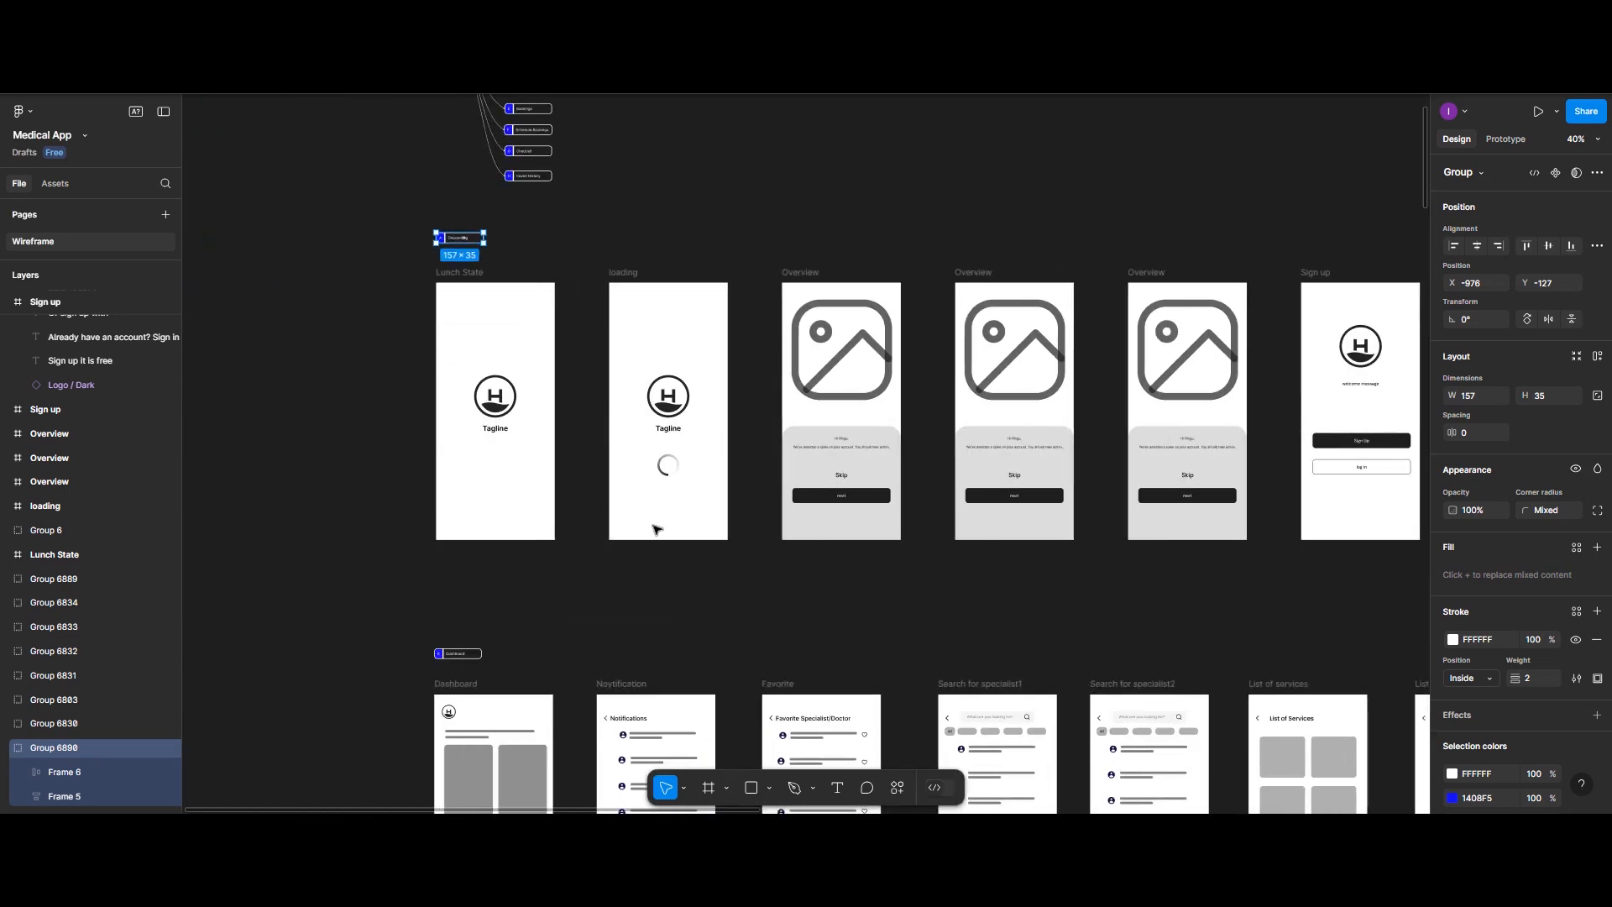
Step: Run the Autoflow plugin on the wireframe page
right_click(689, 578)
mouse_move(724, 700)
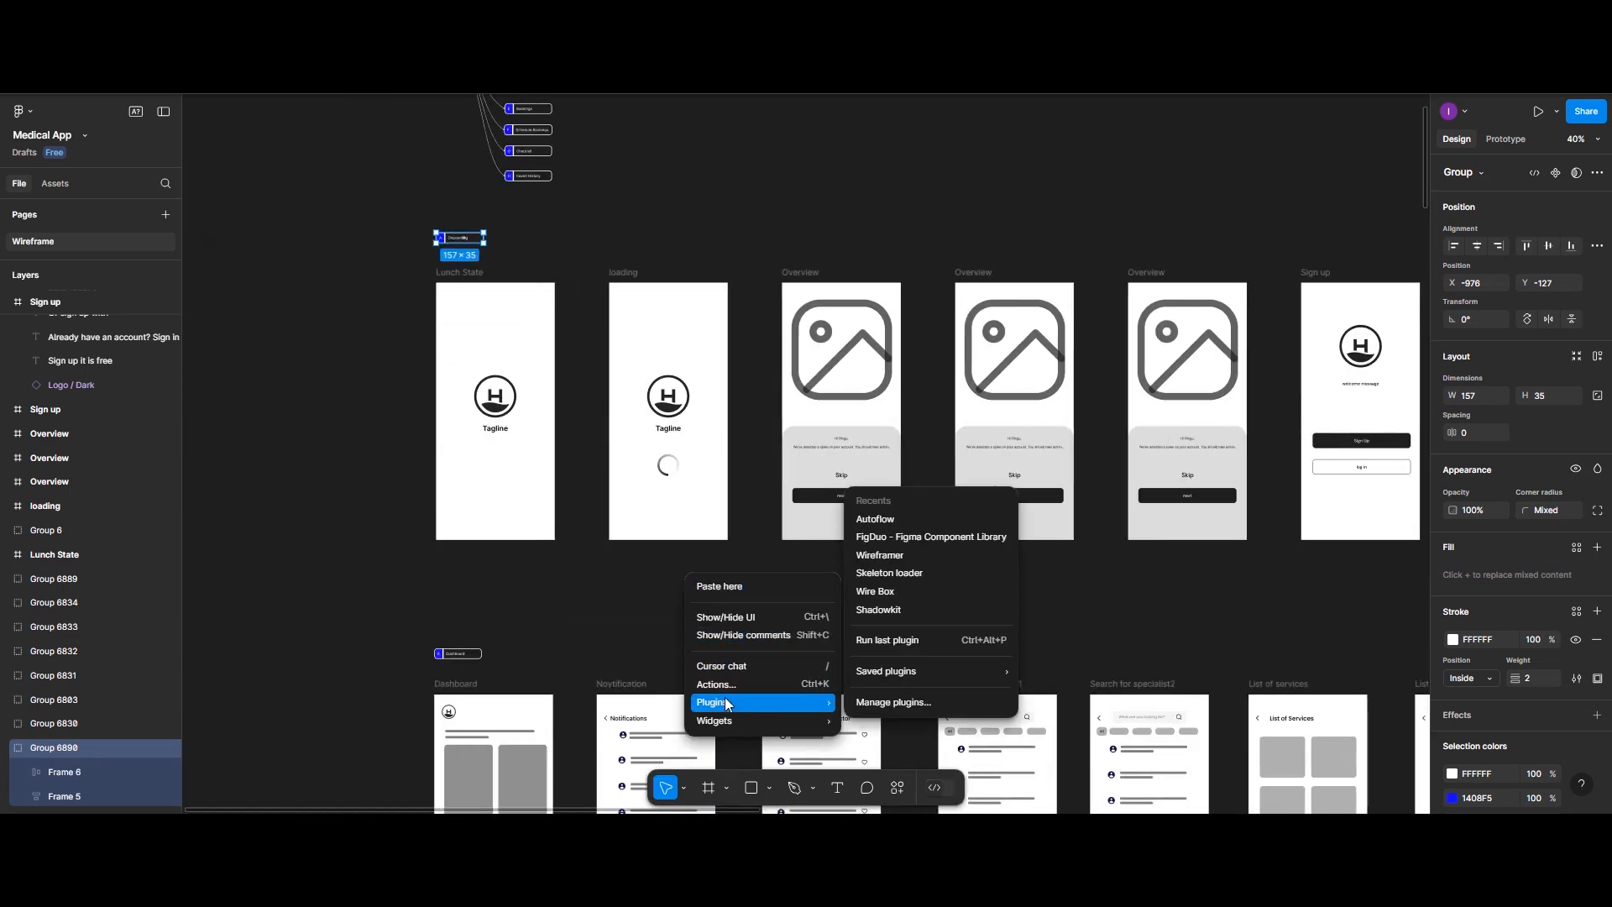
click(873, 519)
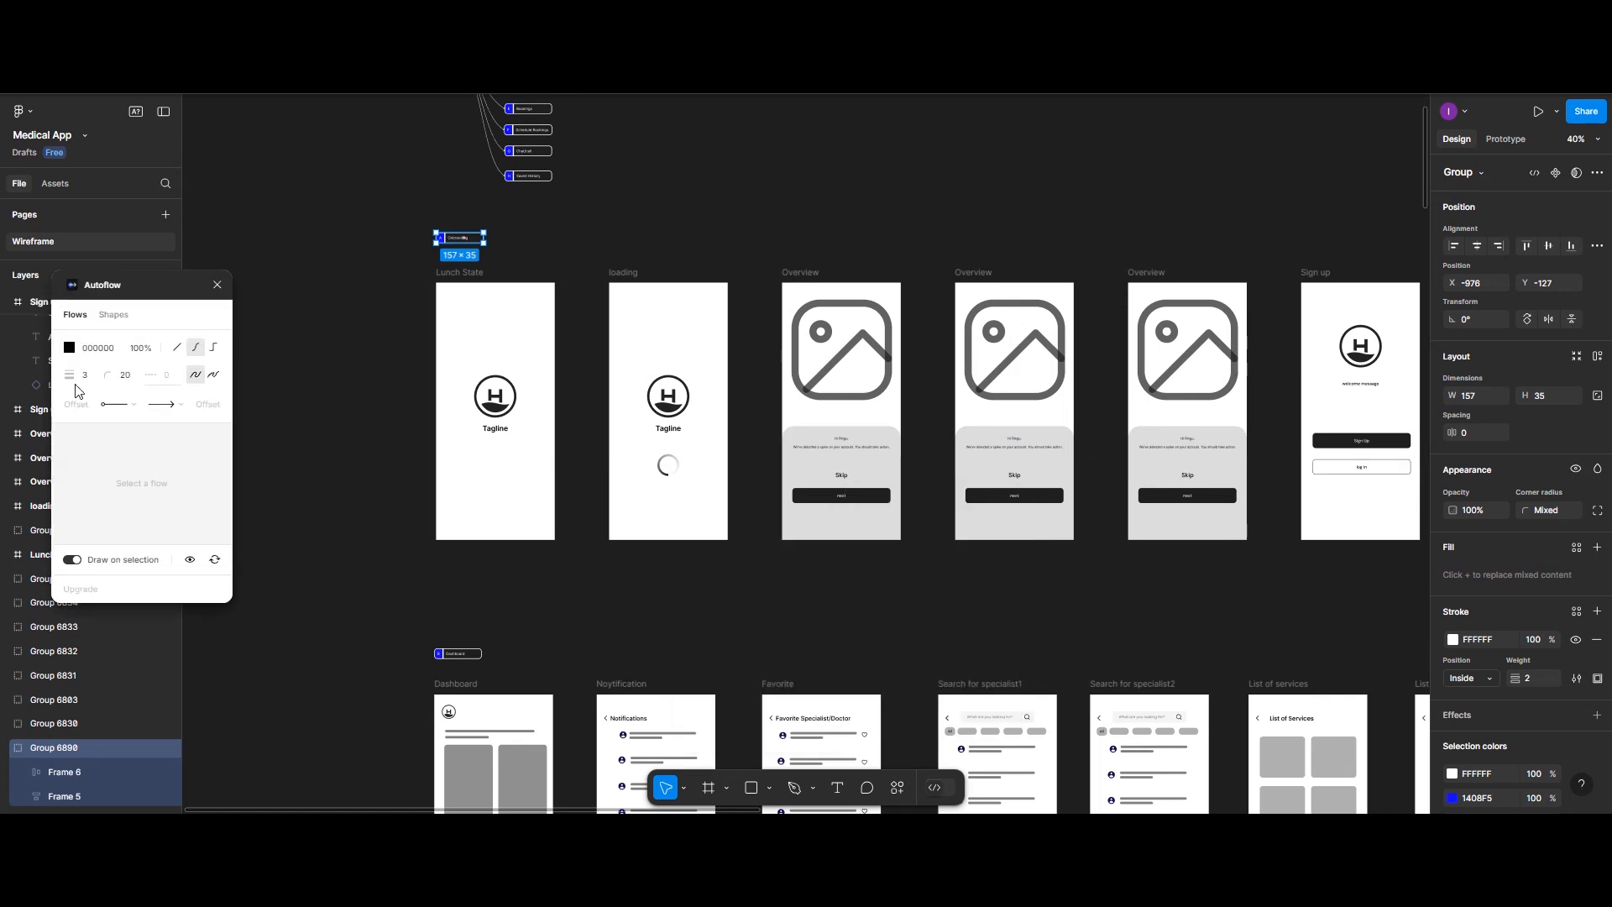
Step: Examine Autoflow's start-point, end-point, line-thickness and line-shape options for flows
click(134, 407)
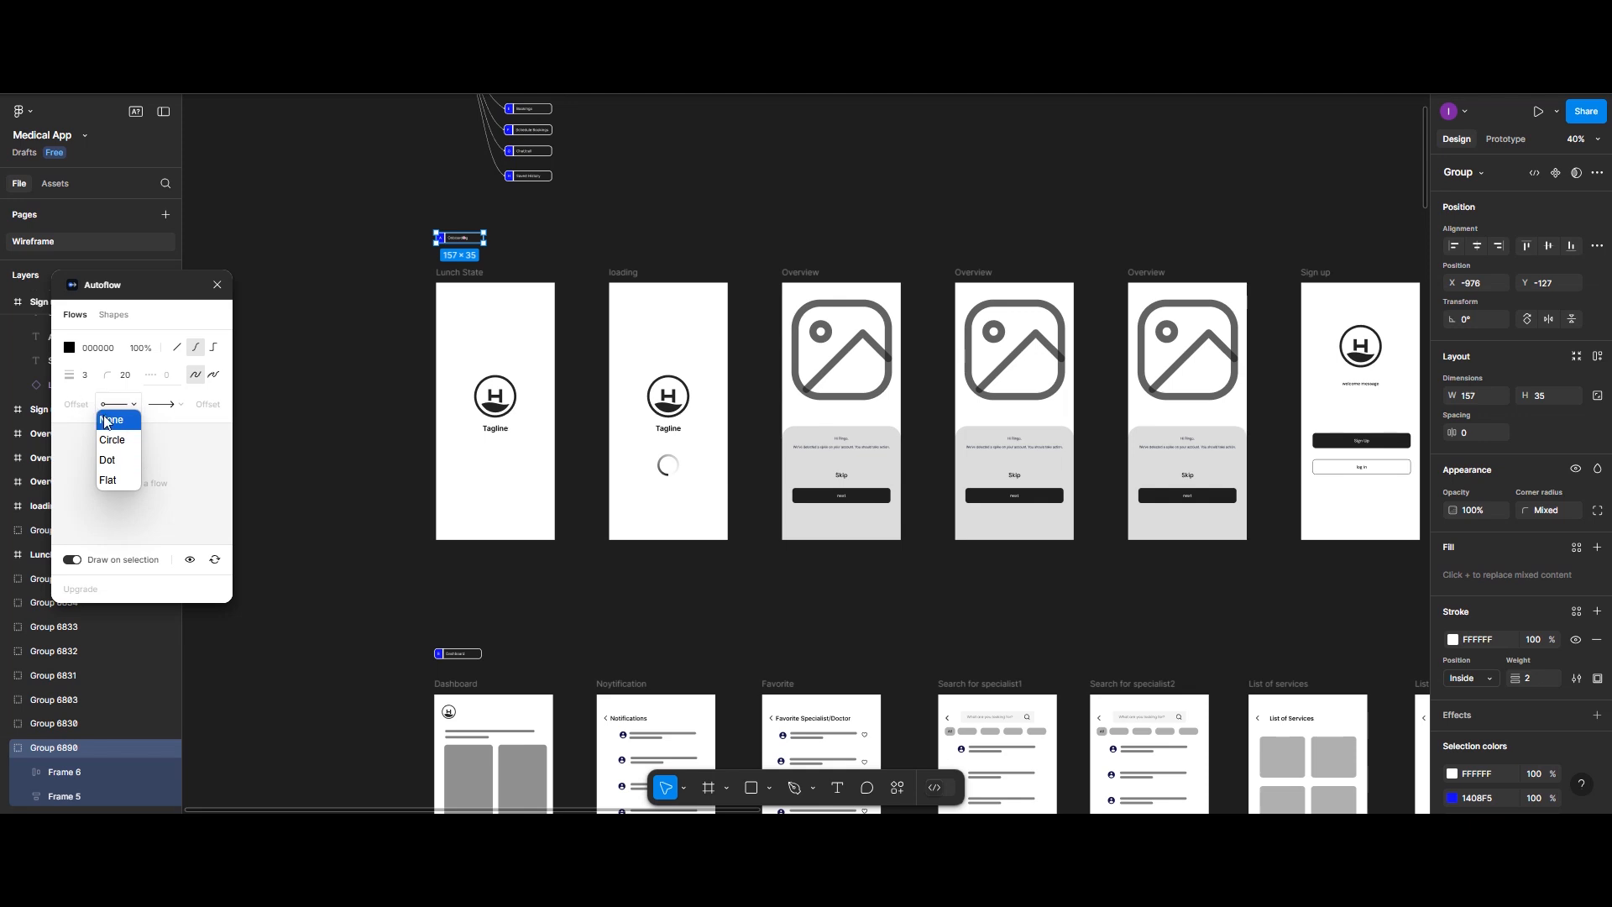
click(183, 406)
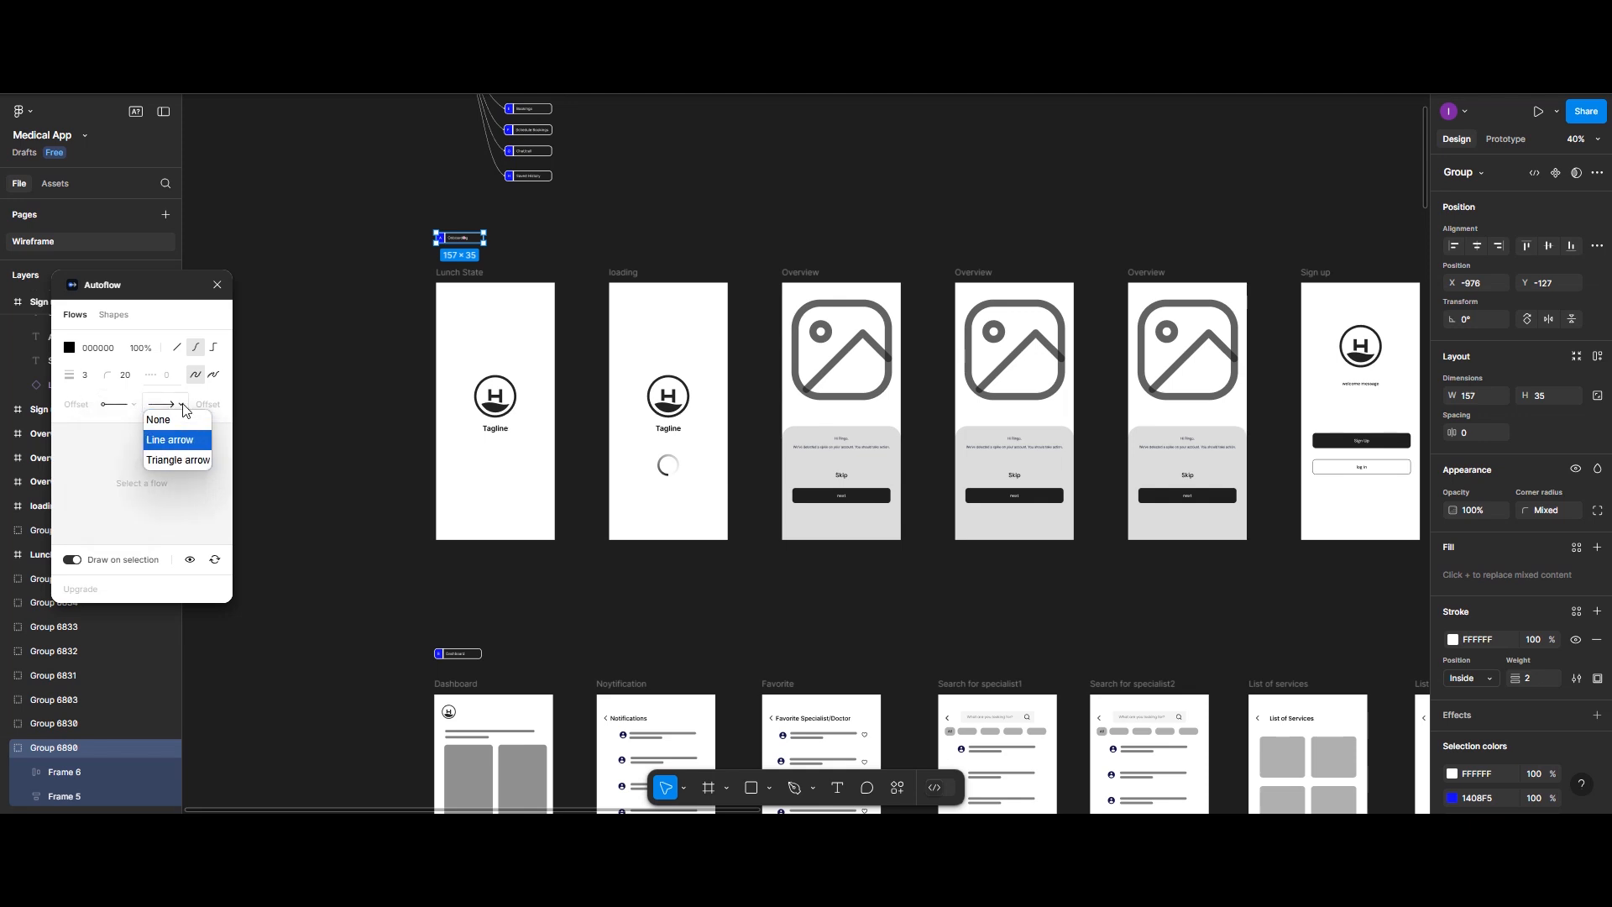
click(132, 406)
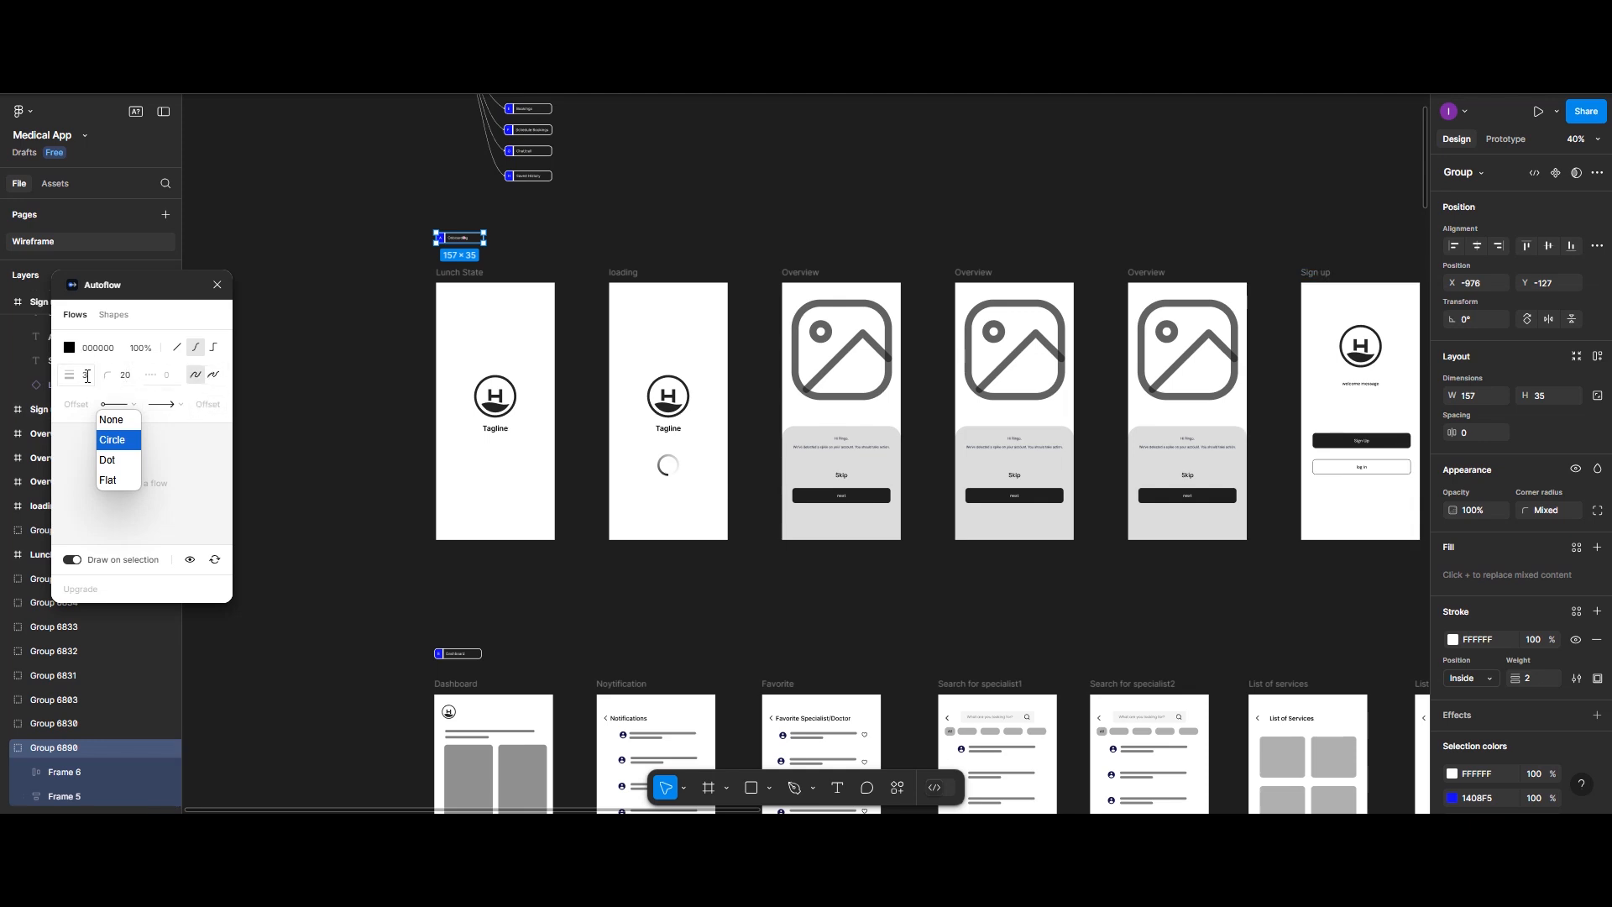
click(87, 376)
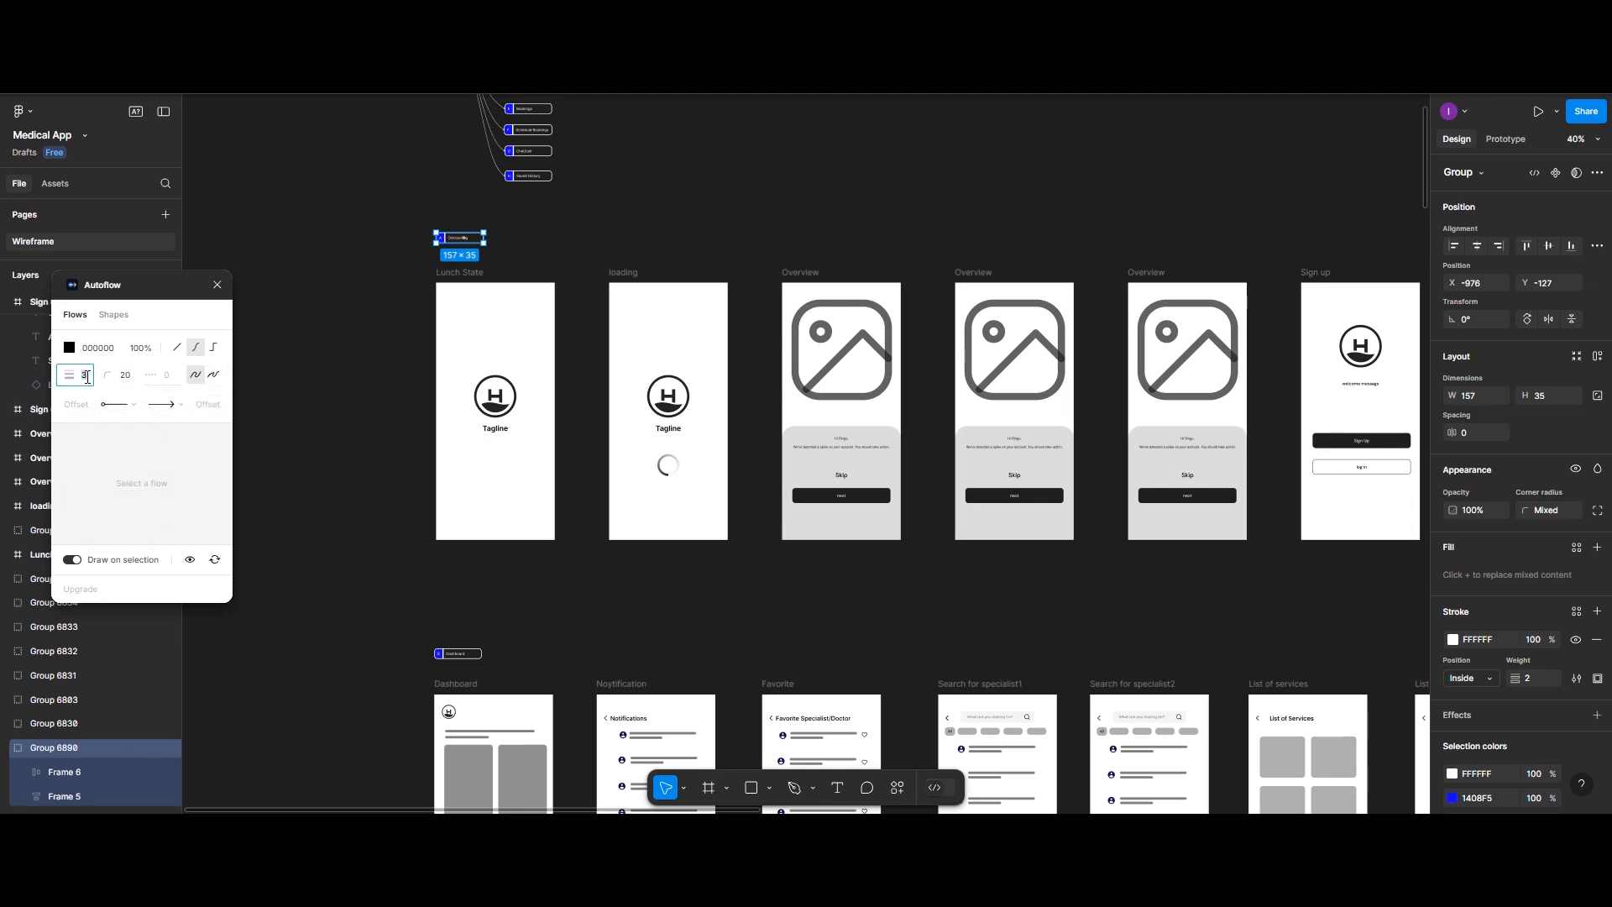
click(198, 354)
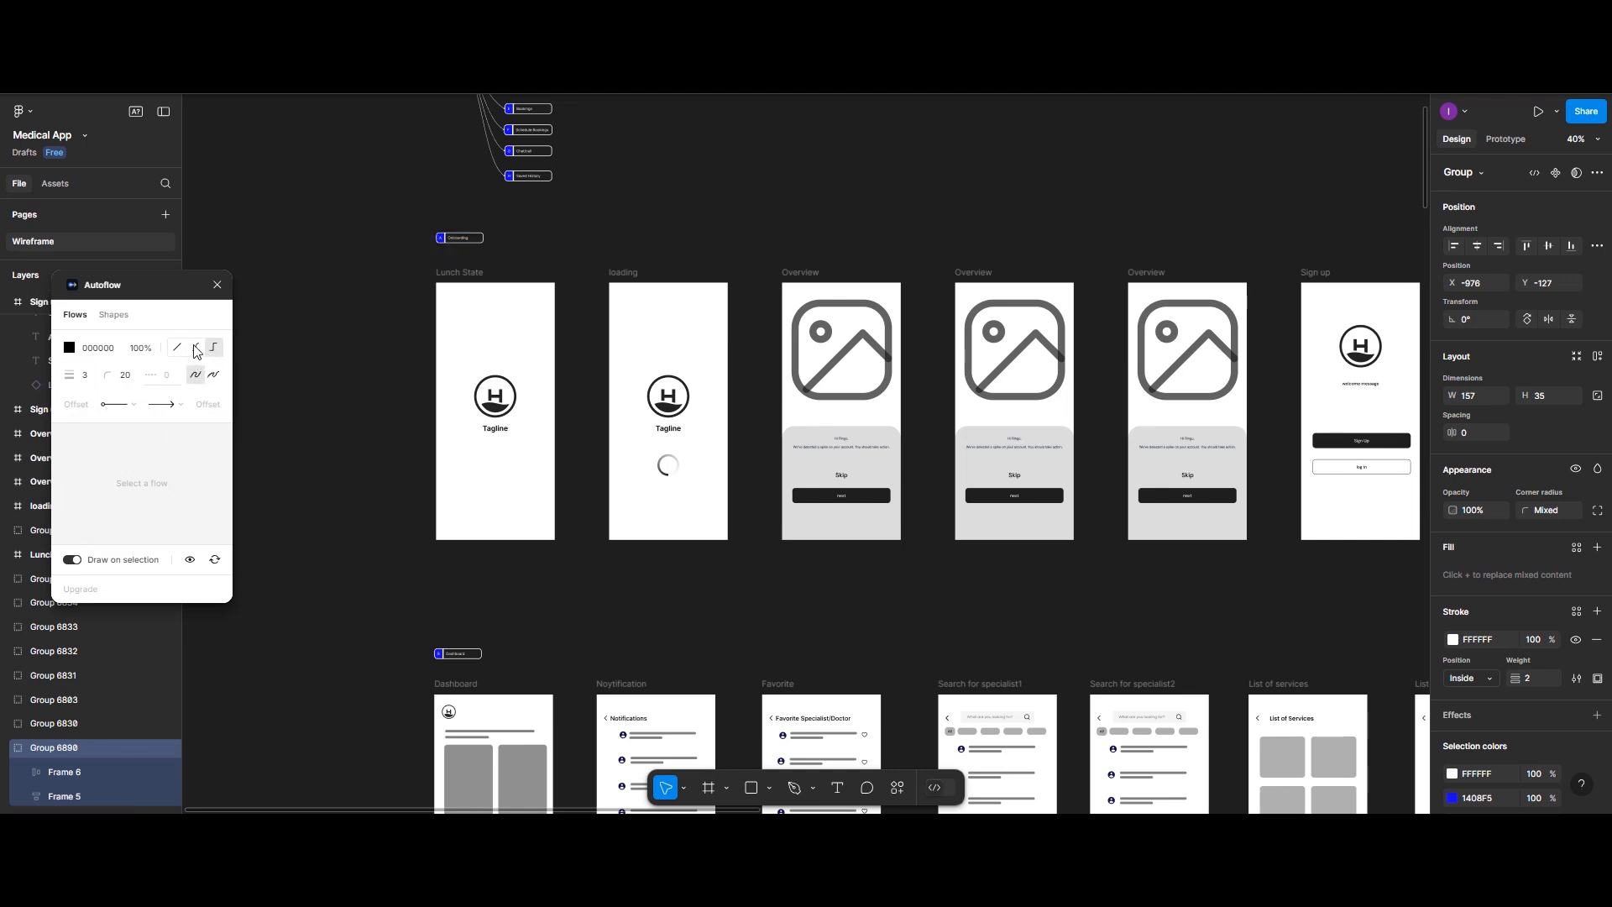
click(197, 351)
scroll(336, 449, down, 5)
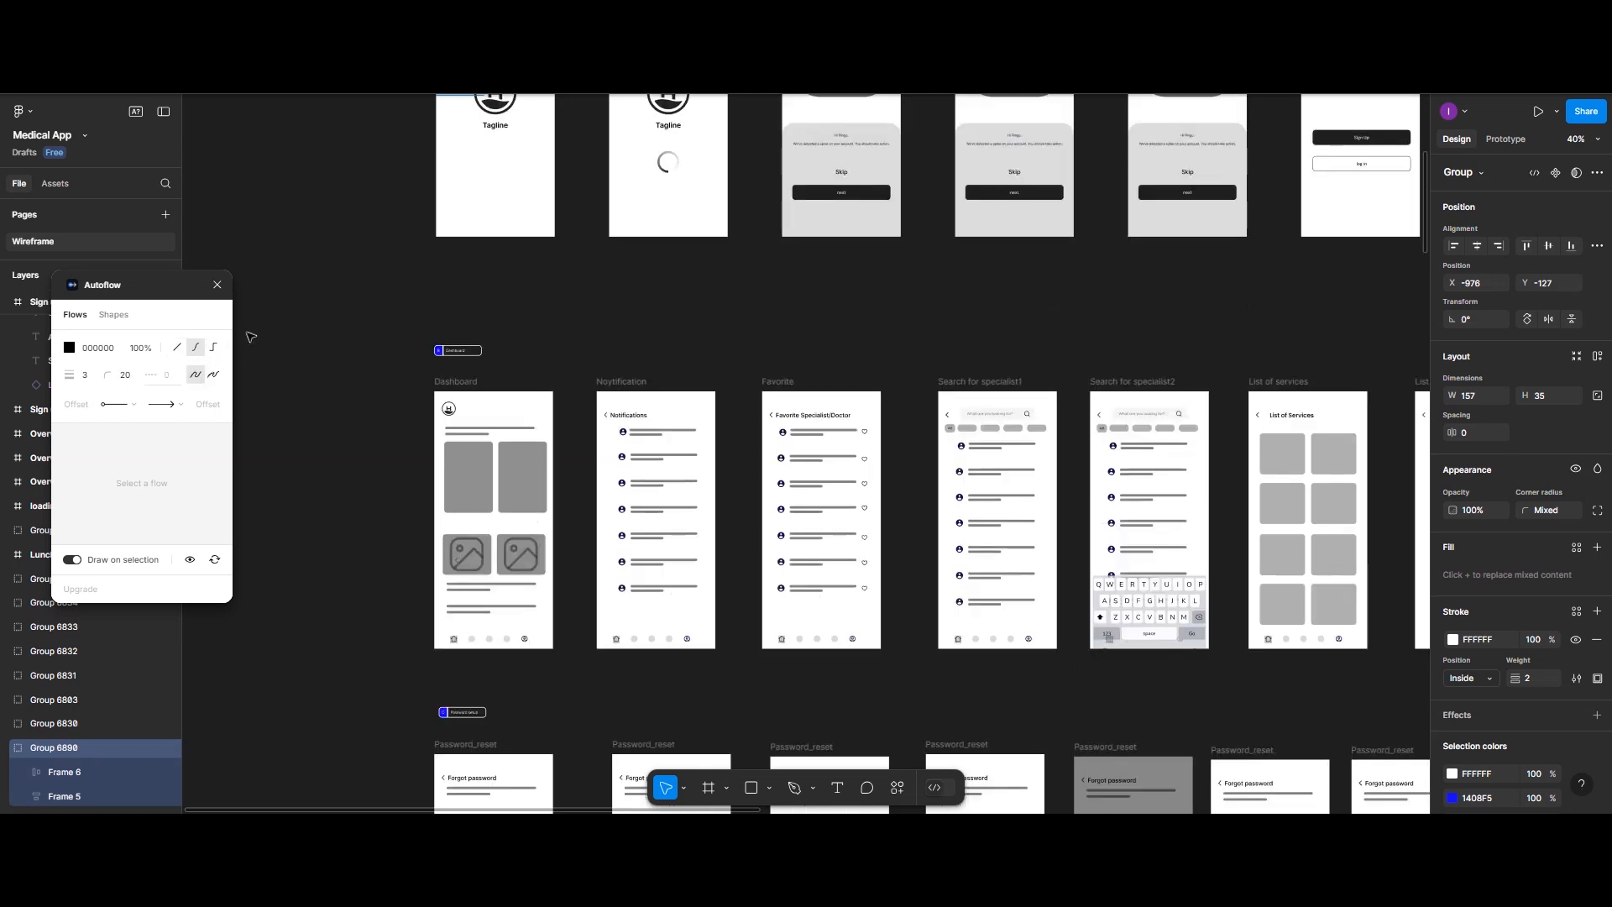
scroll(252, 334, up, 5)
scroll(421, 364, left, 4)
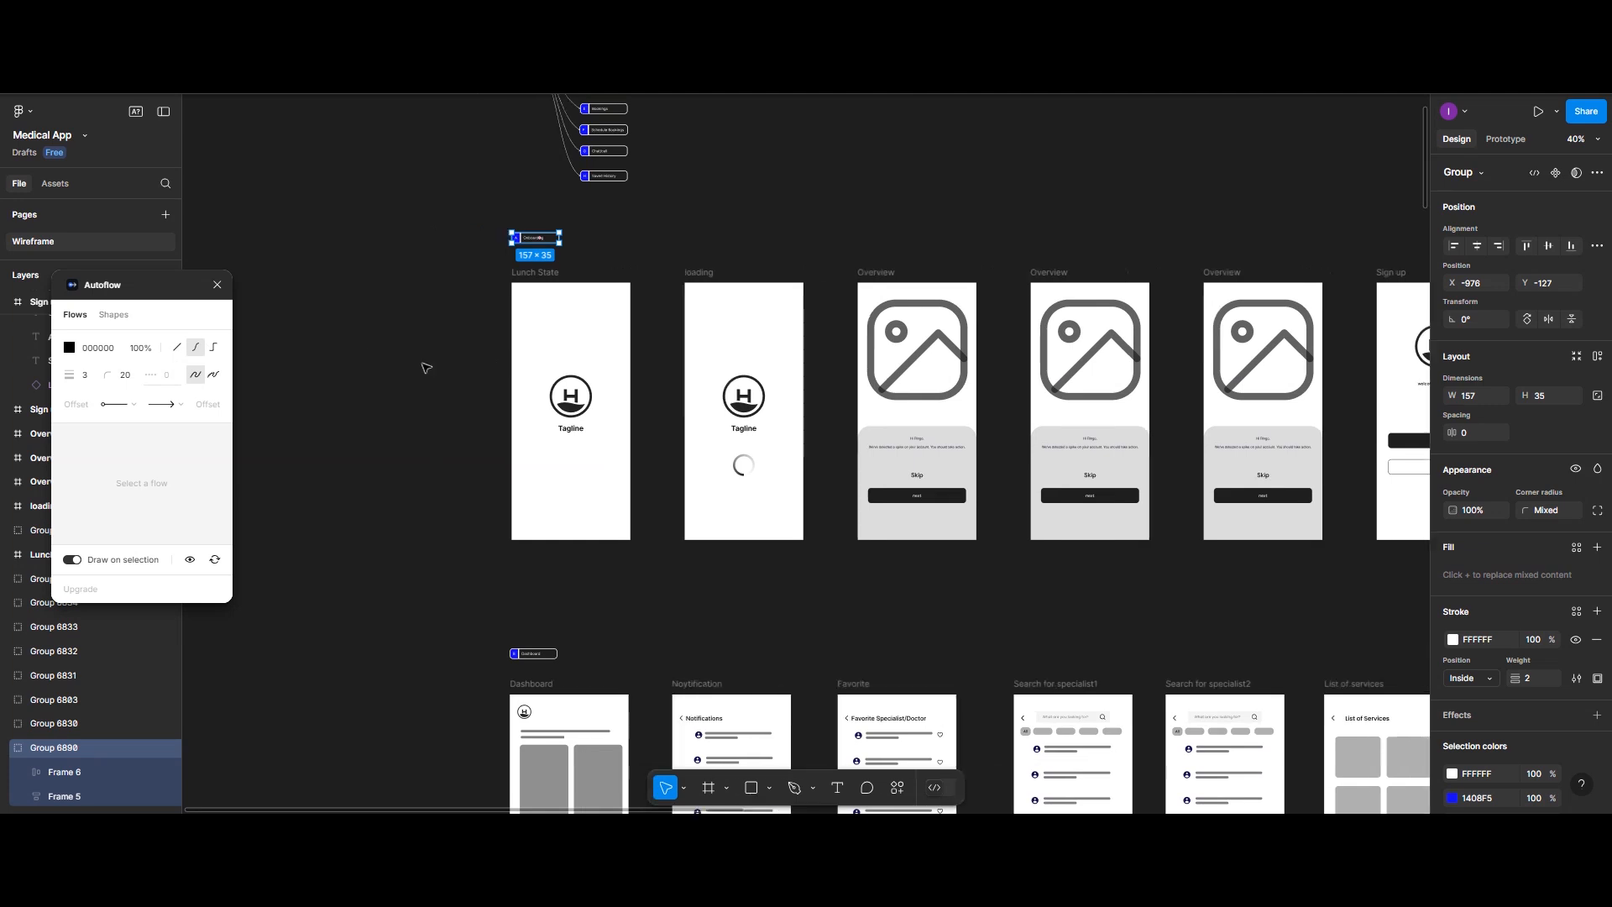
scroll(425, 363, right, 4)
scroll(423, 368, left, 2)
scroll(423, 367, right, 4)
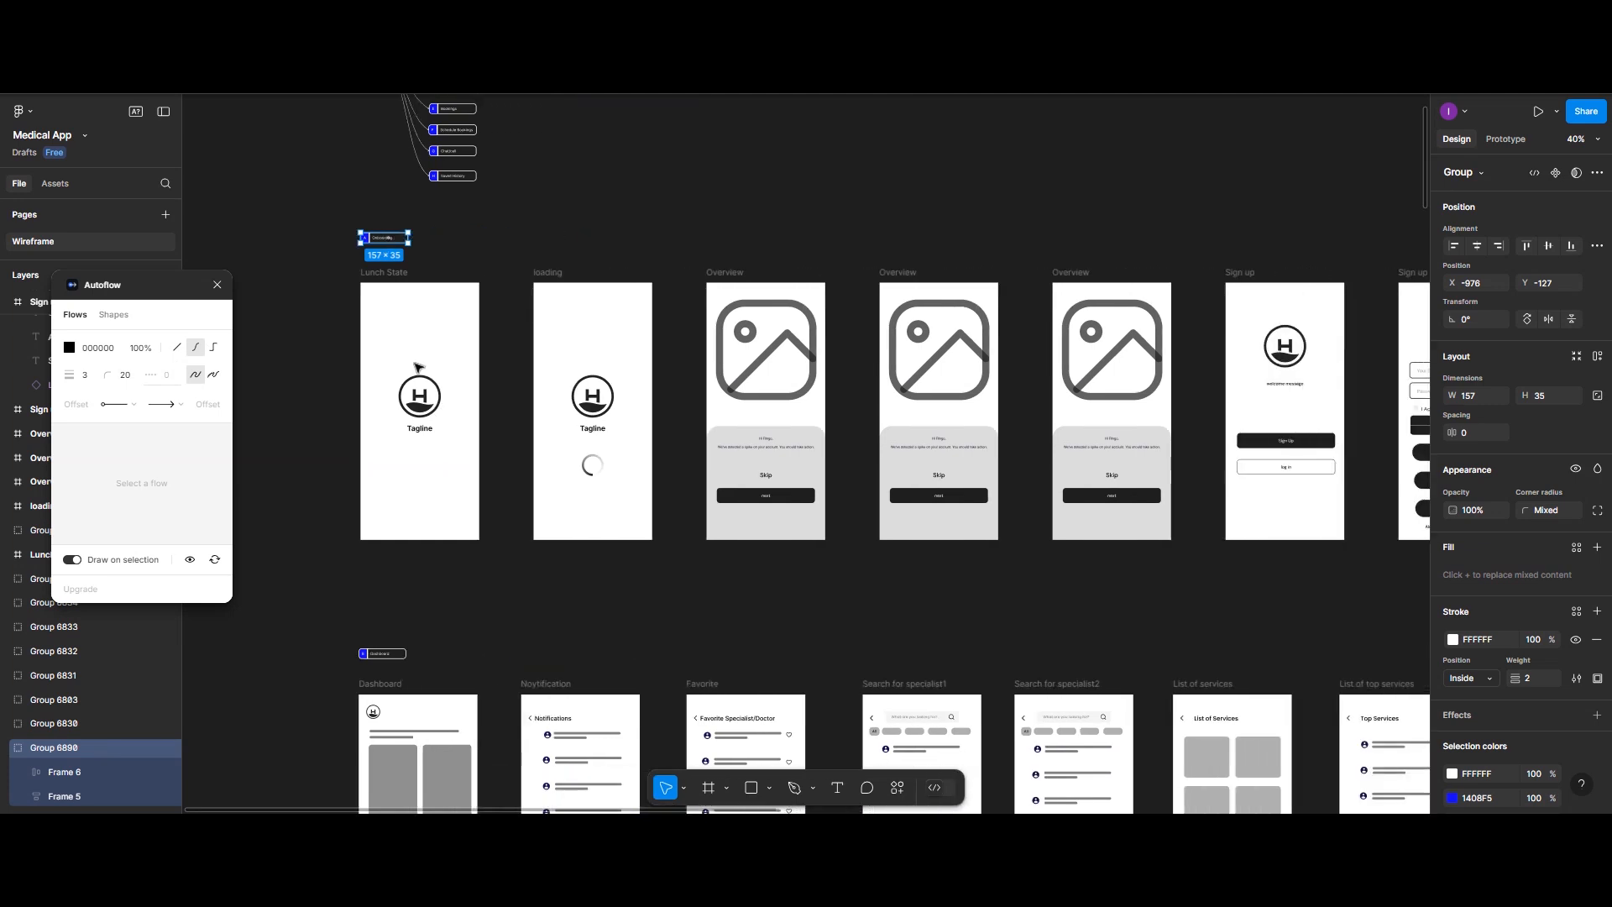
scroll(417, 366, left, 2)
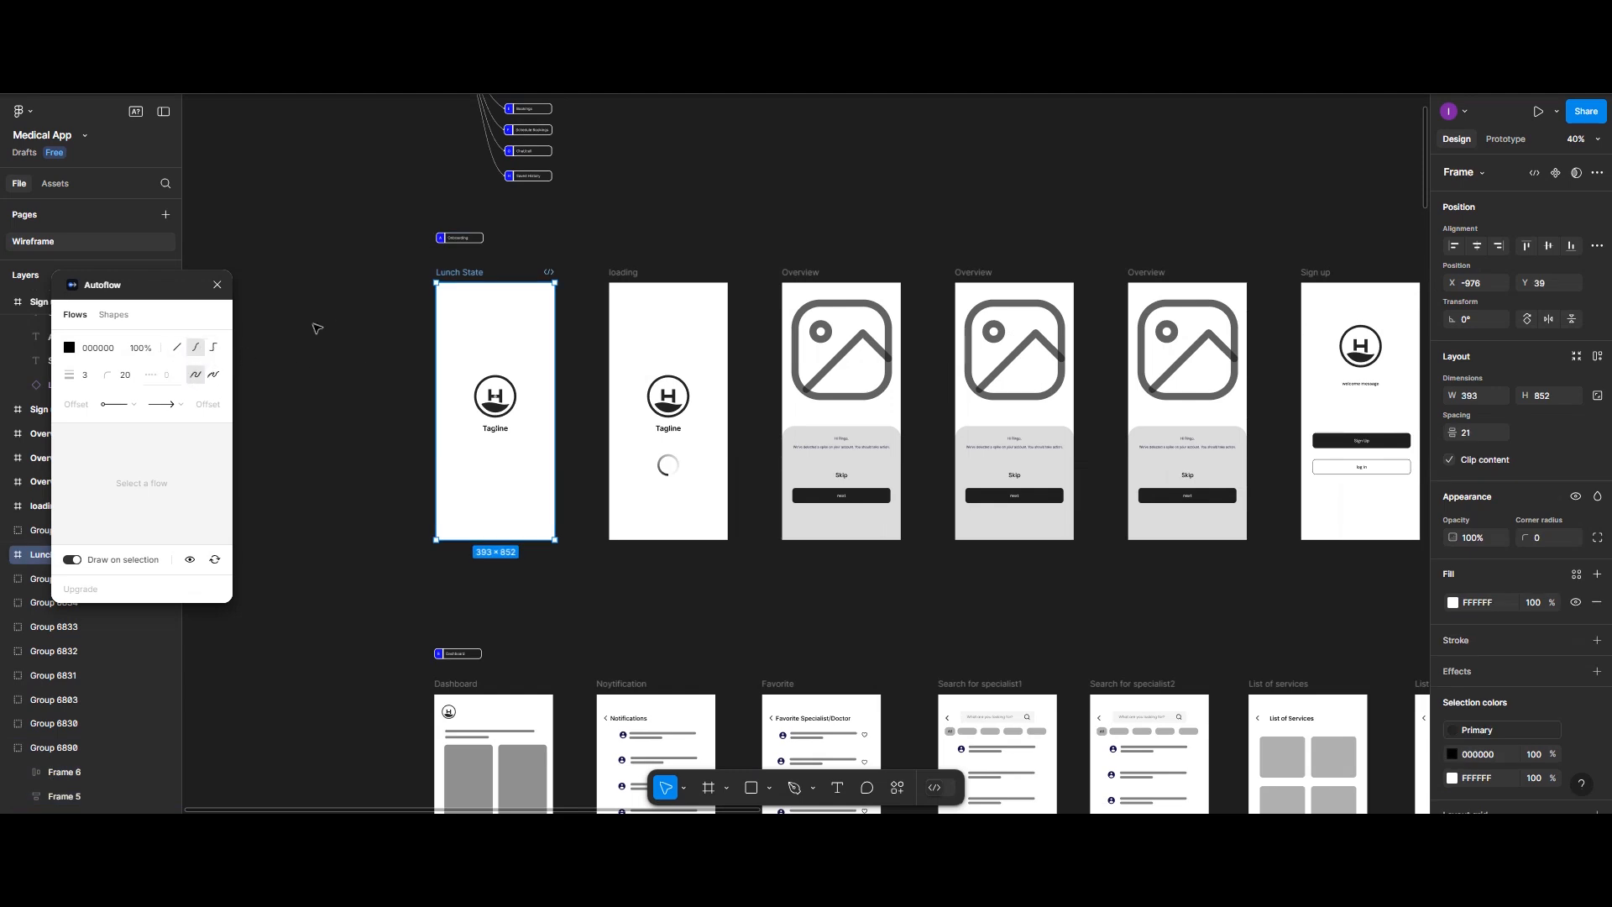
Step: Connect the Lunch State frame to the loading frame with an Autoflow arrow and set the arrow's stroke colour to FCFCFE
click(621, 275)
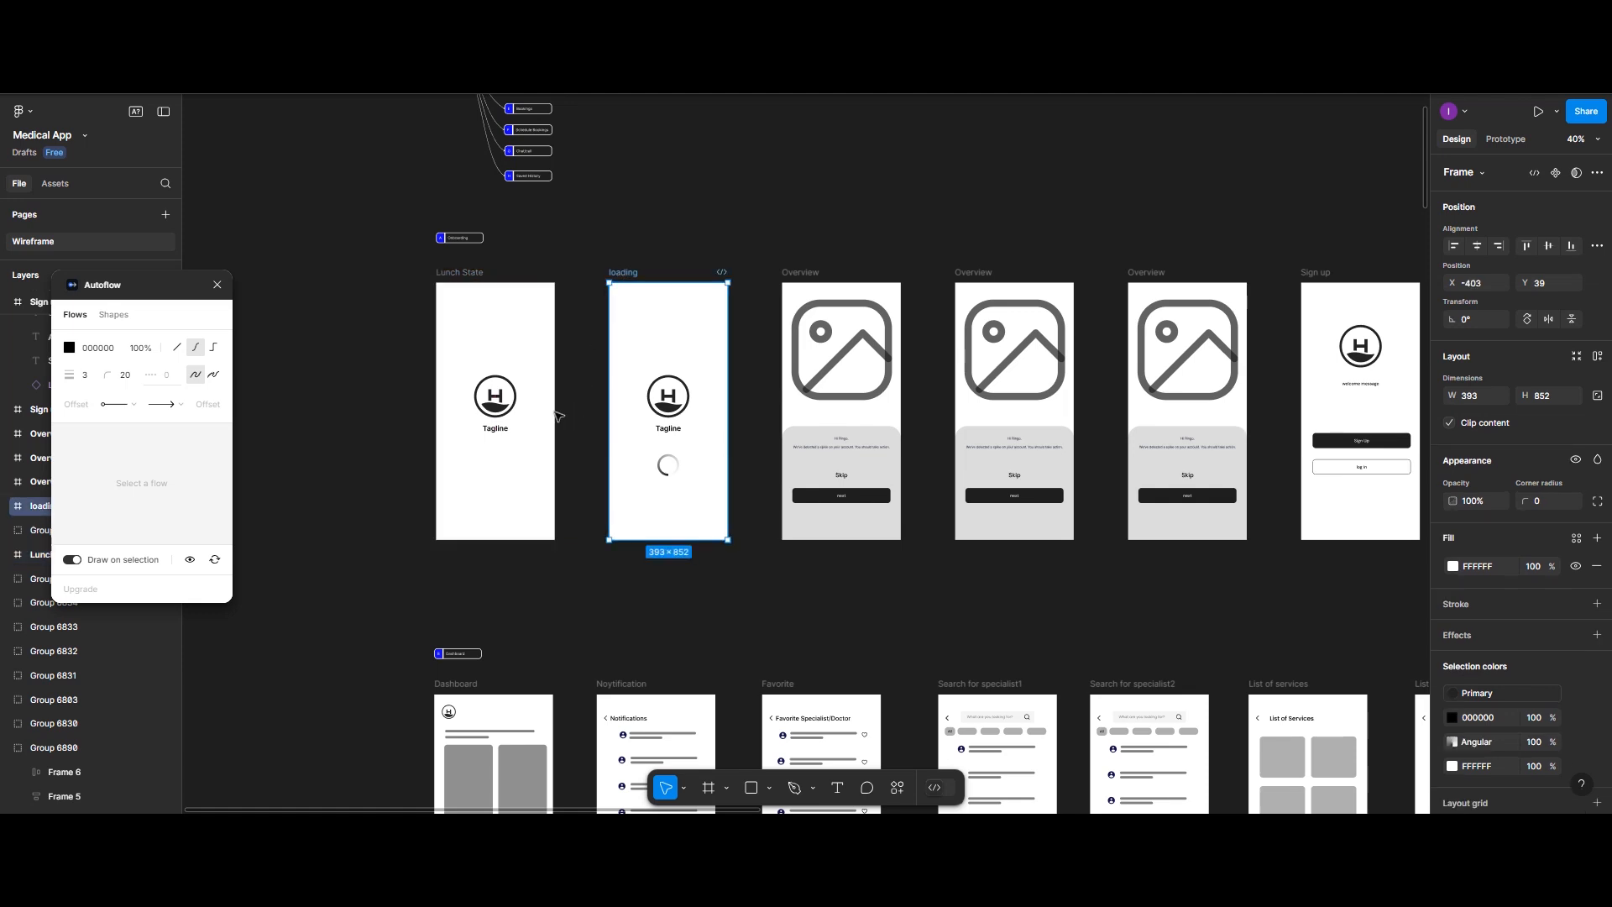
click(447, 275)
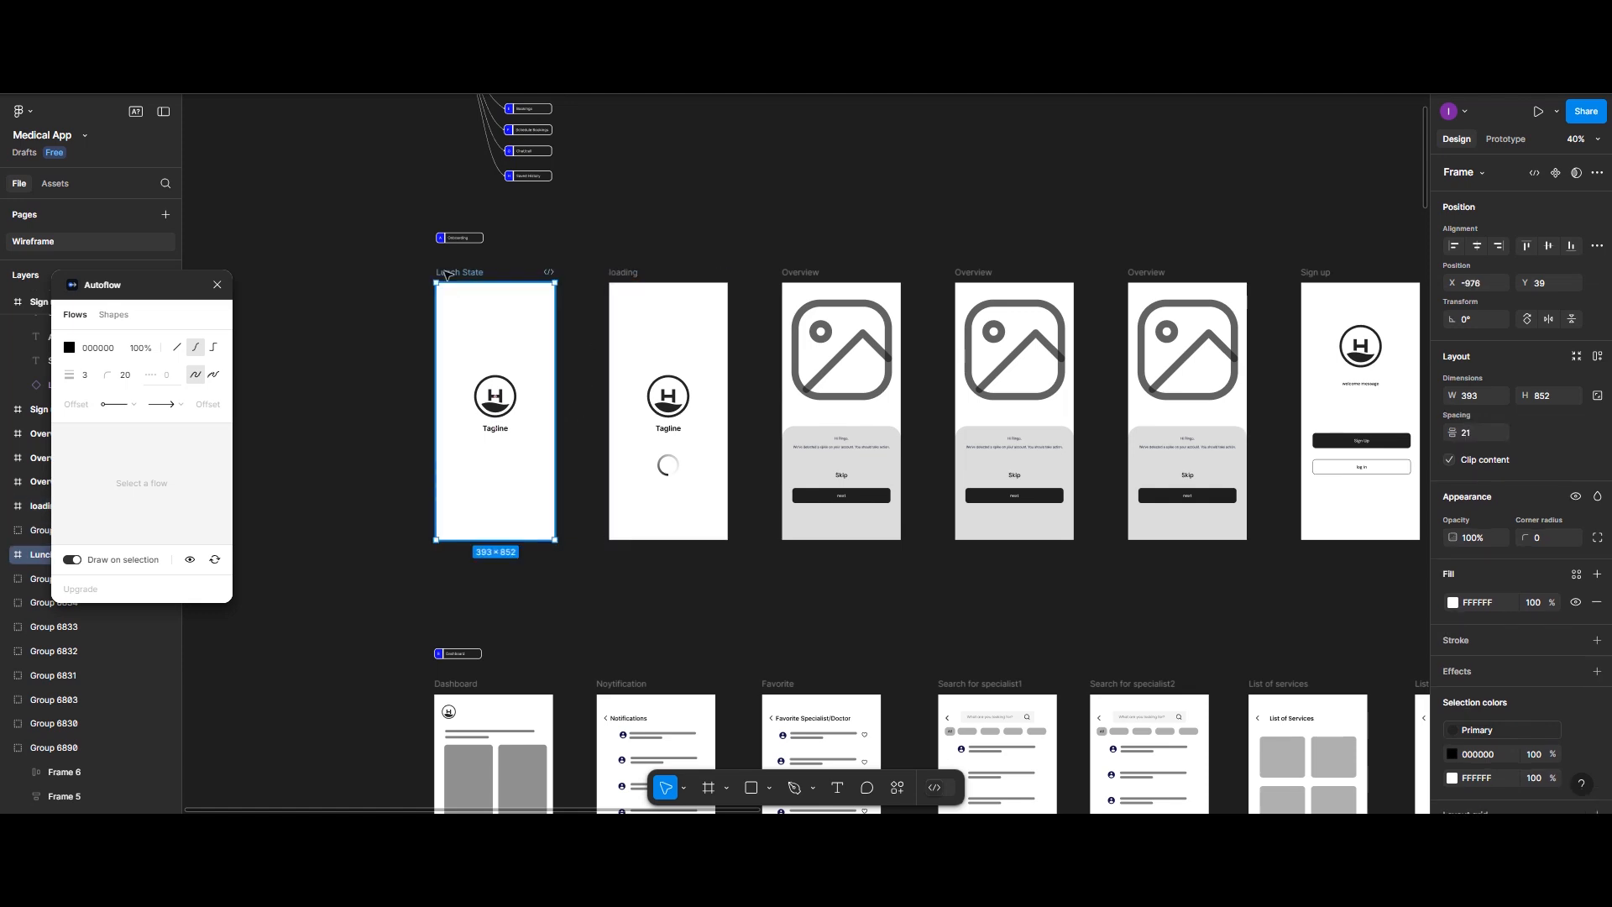
shift+click(633, 274)
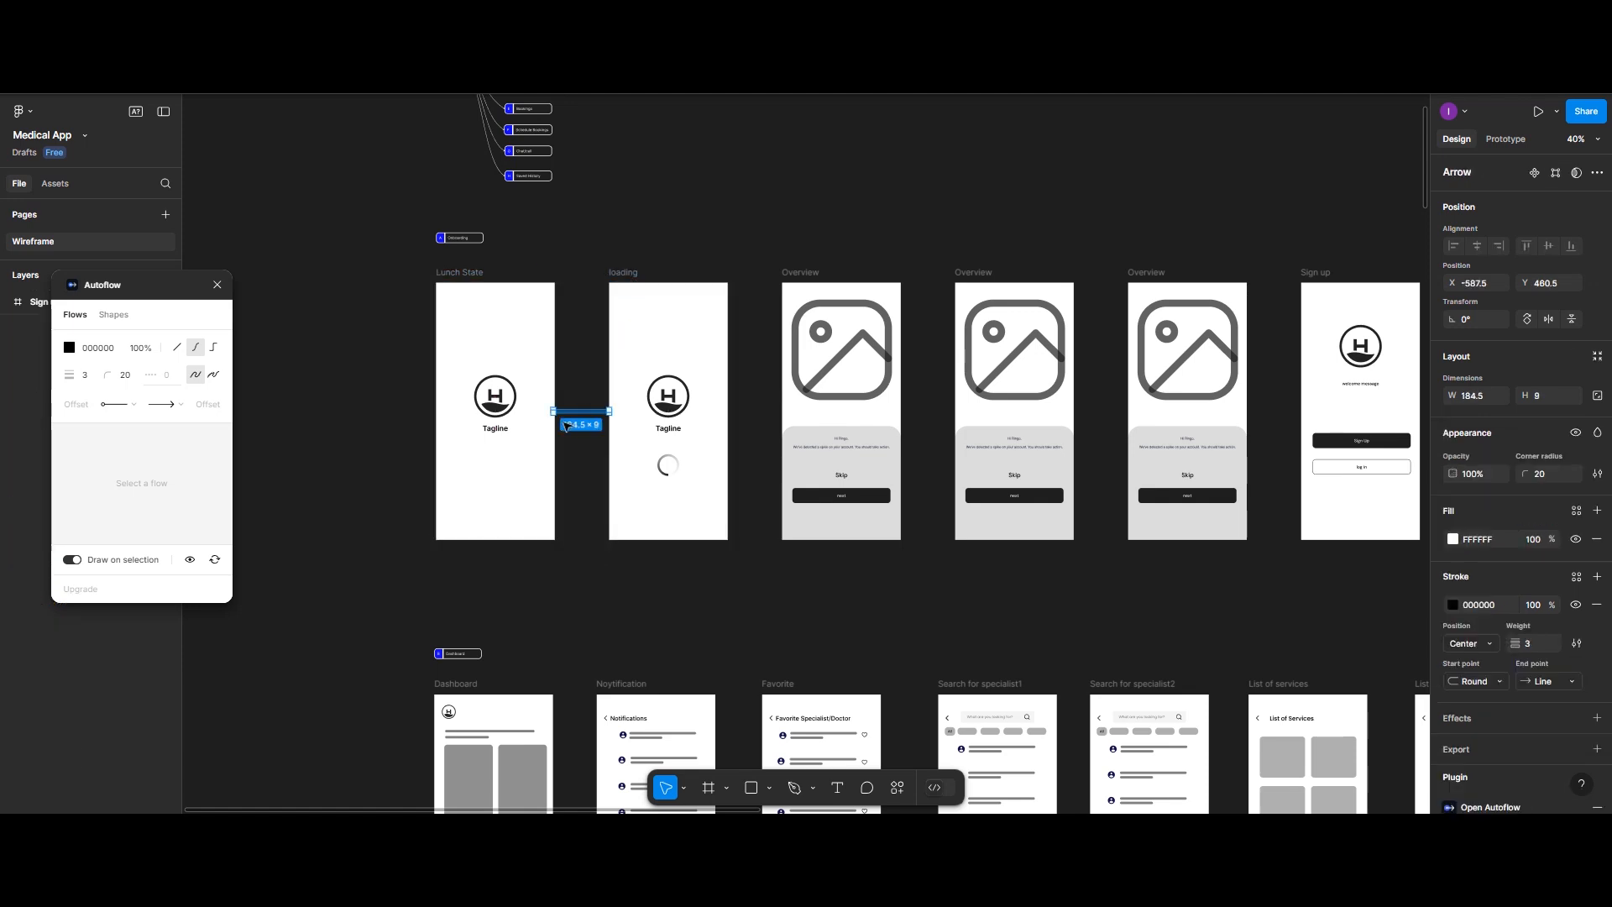
click(1453, 604)
click(1268, 755)
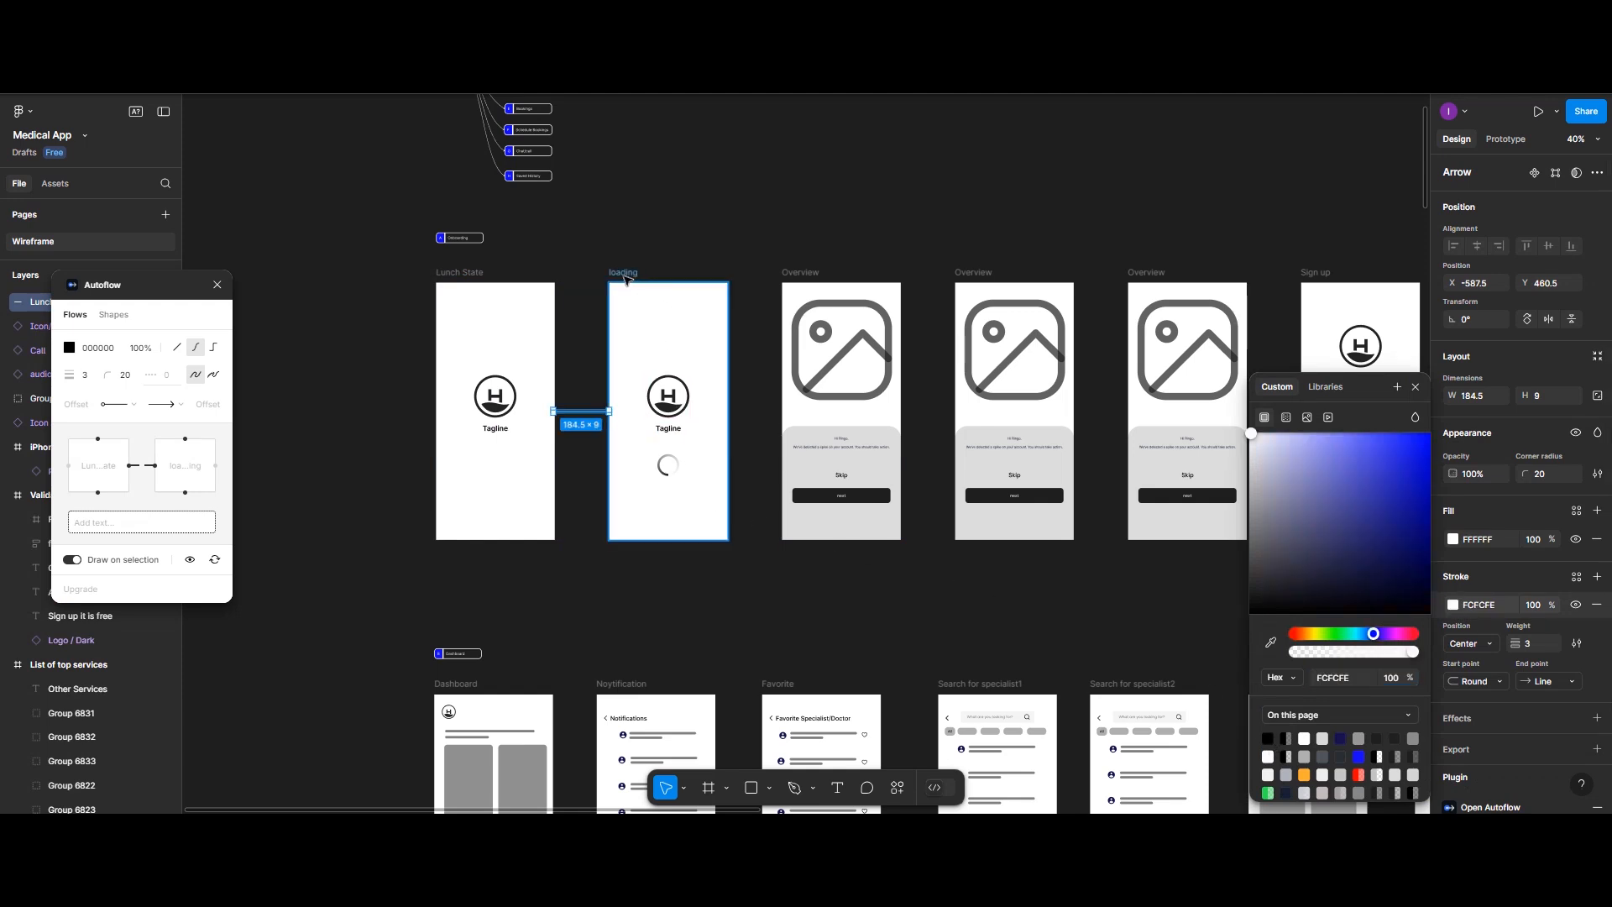
Step: Connect the loading frame to the first Overview frame with an Autoflow arrow
click(623, 276)
scroll(624, 279, right, 3)
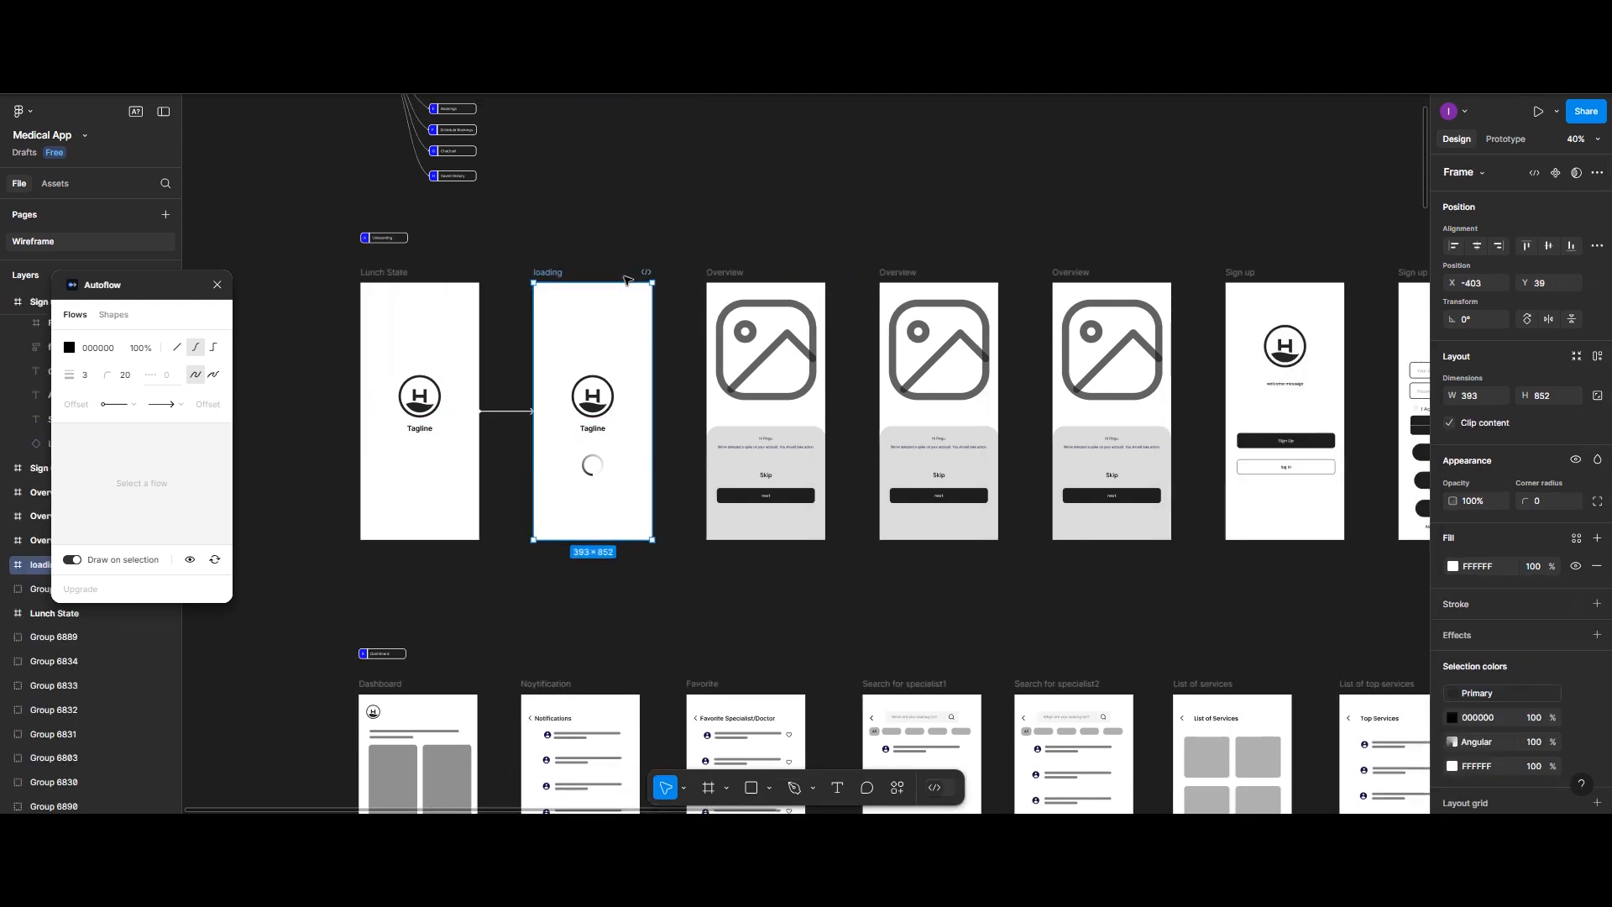
scroll(624, 277, right, 3)
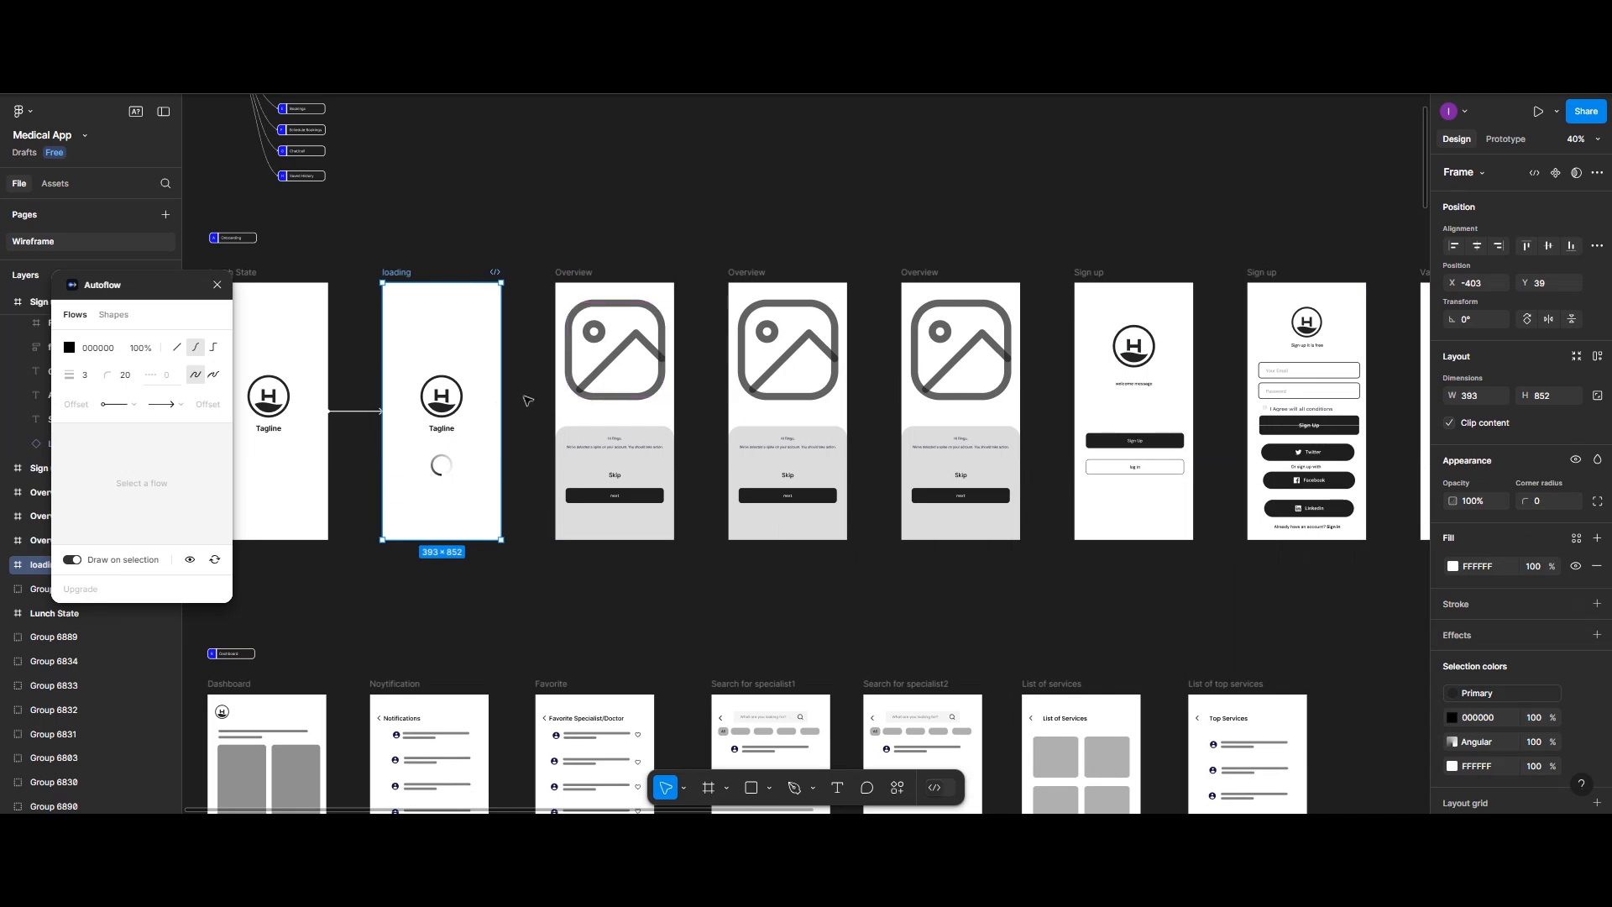
shift+click(580, 278)
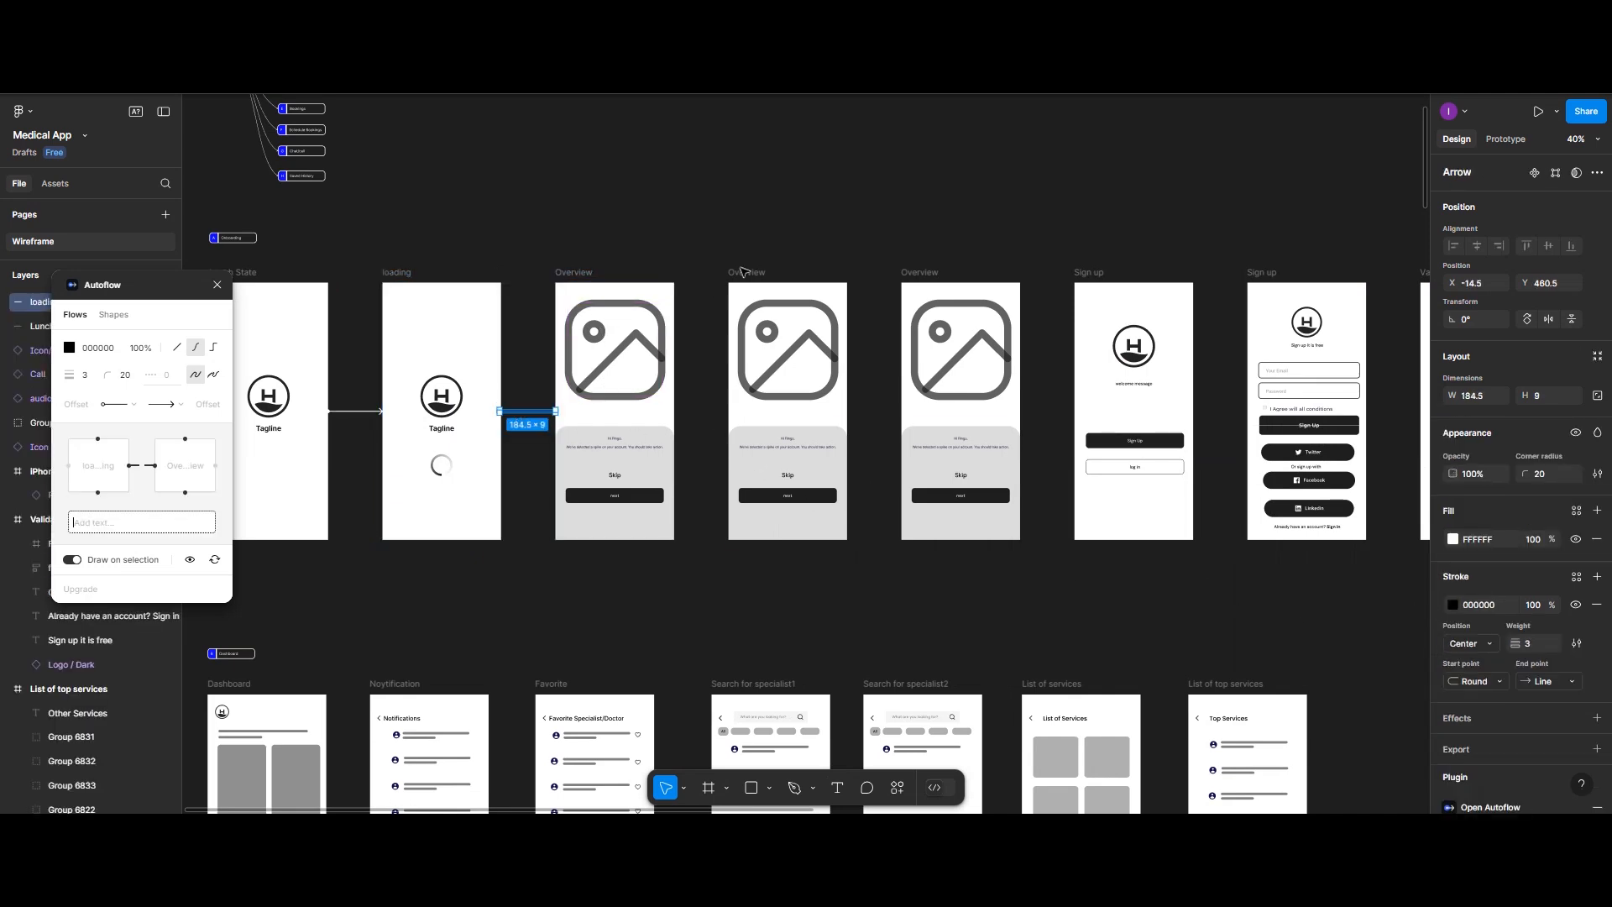
Step: Connect the three Overview frames in sequence with Autoflow arrows and link the last one to the first Sign up frame
click(672, 275)
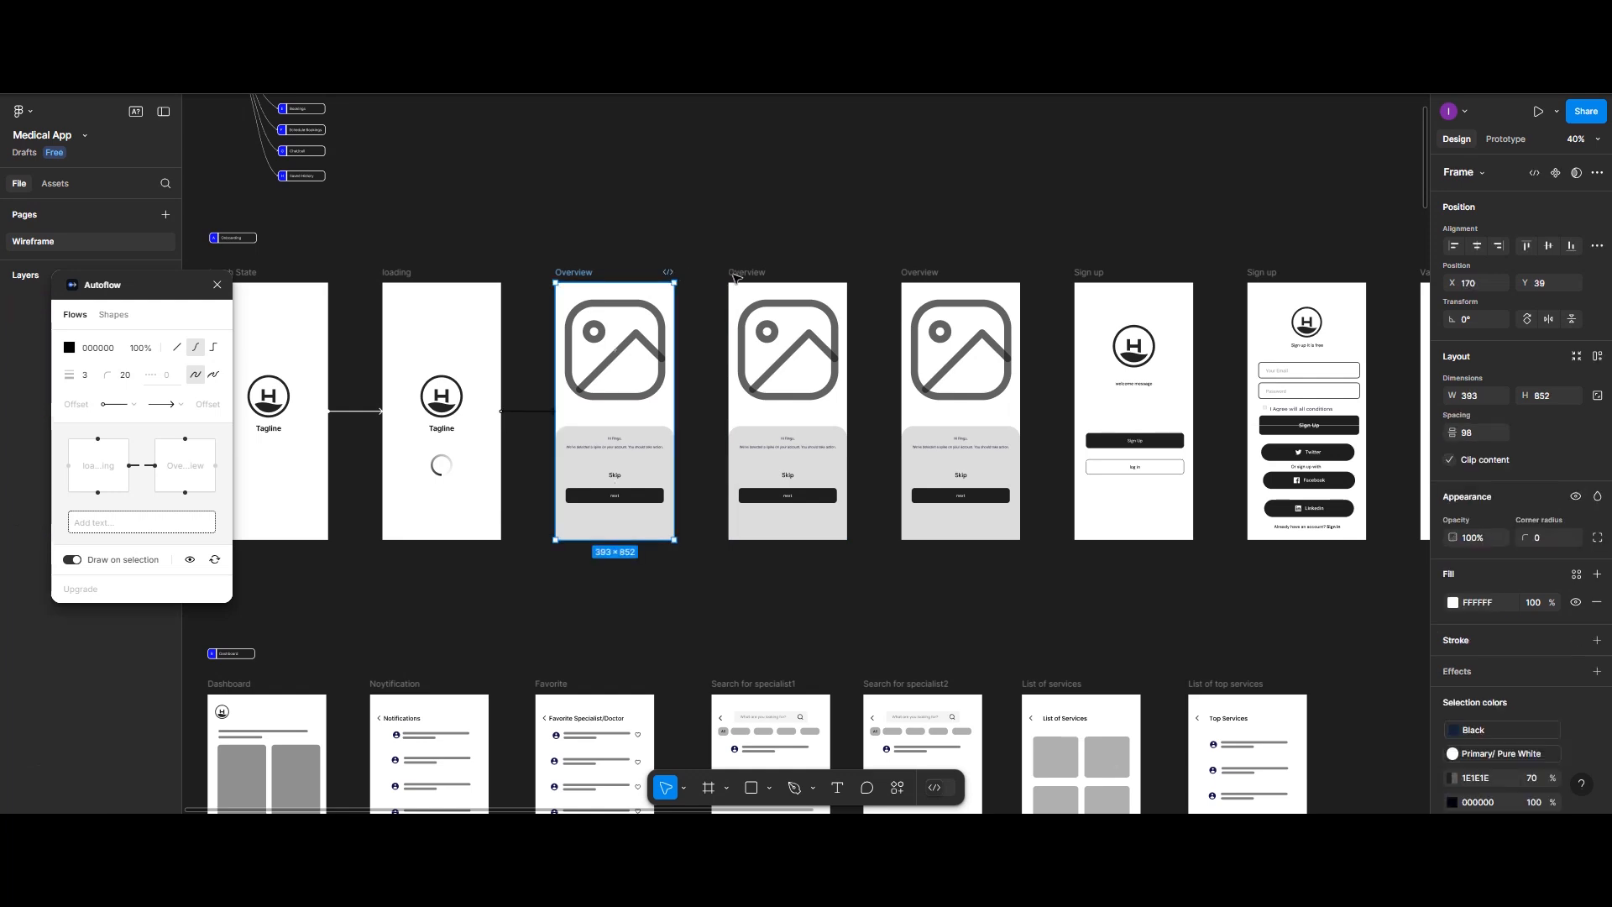
shift+click(755, 311)
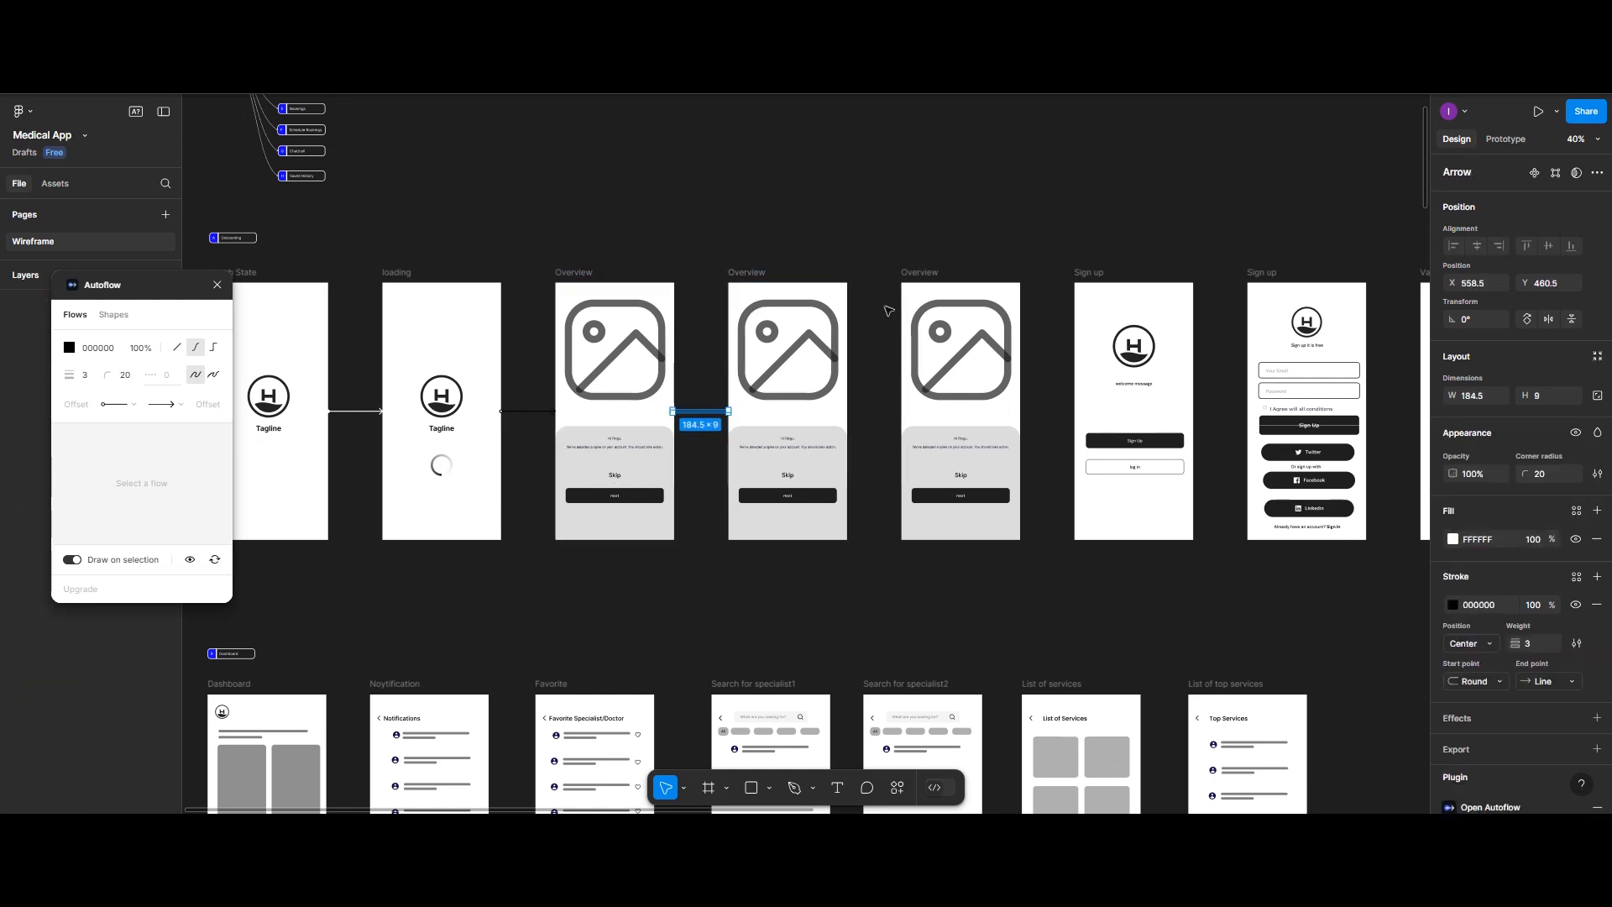
click(795, 277)
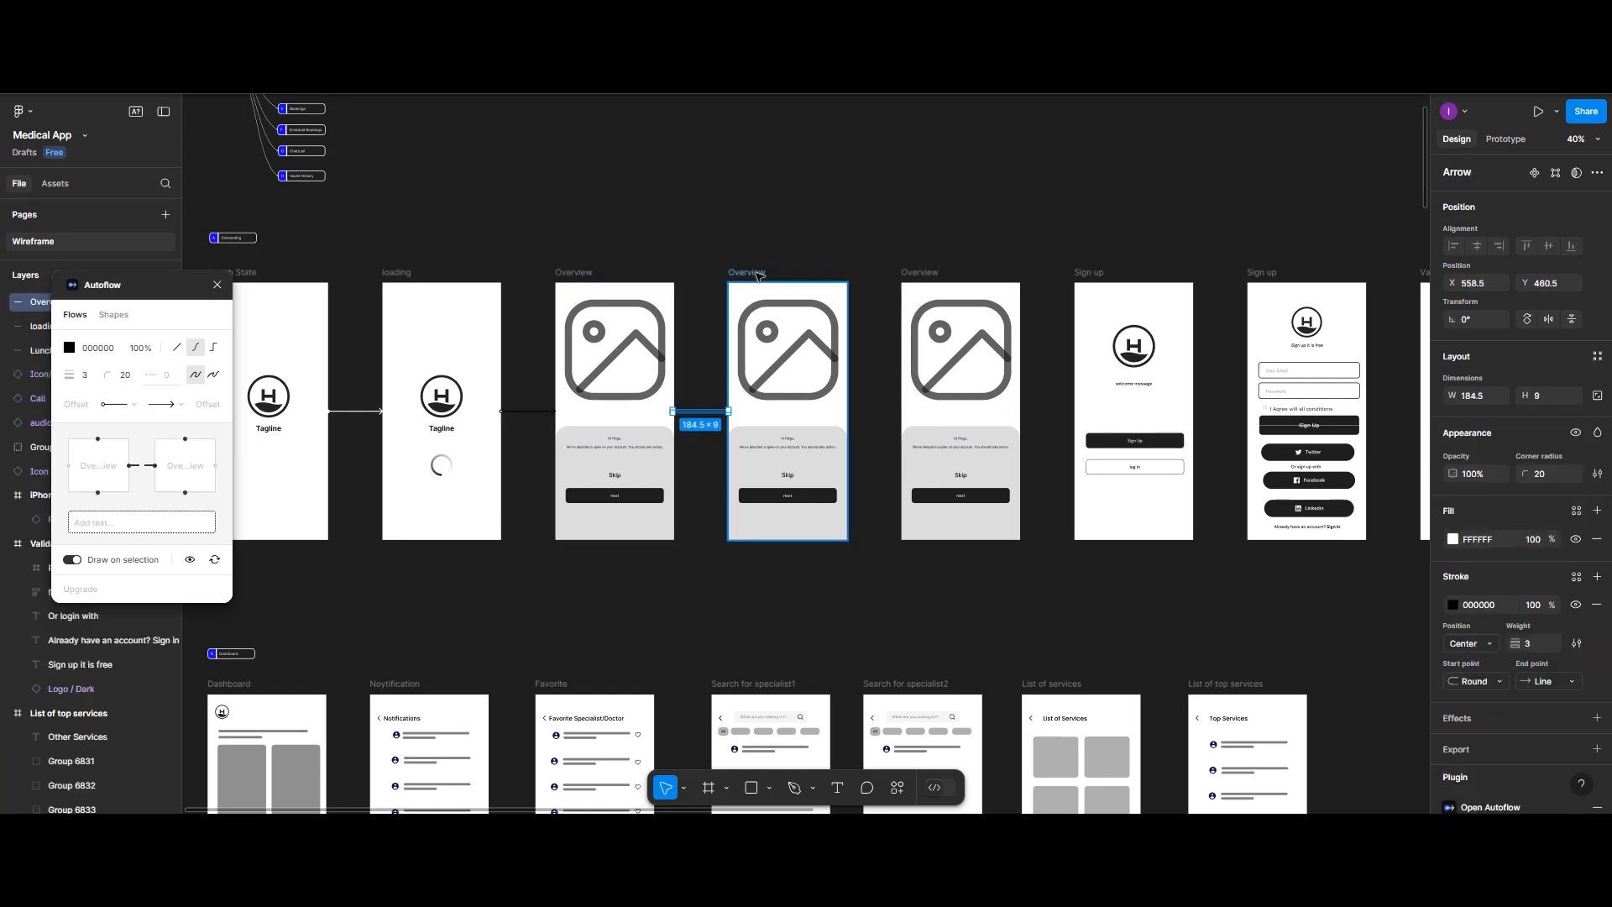
shift+click(911, 276)
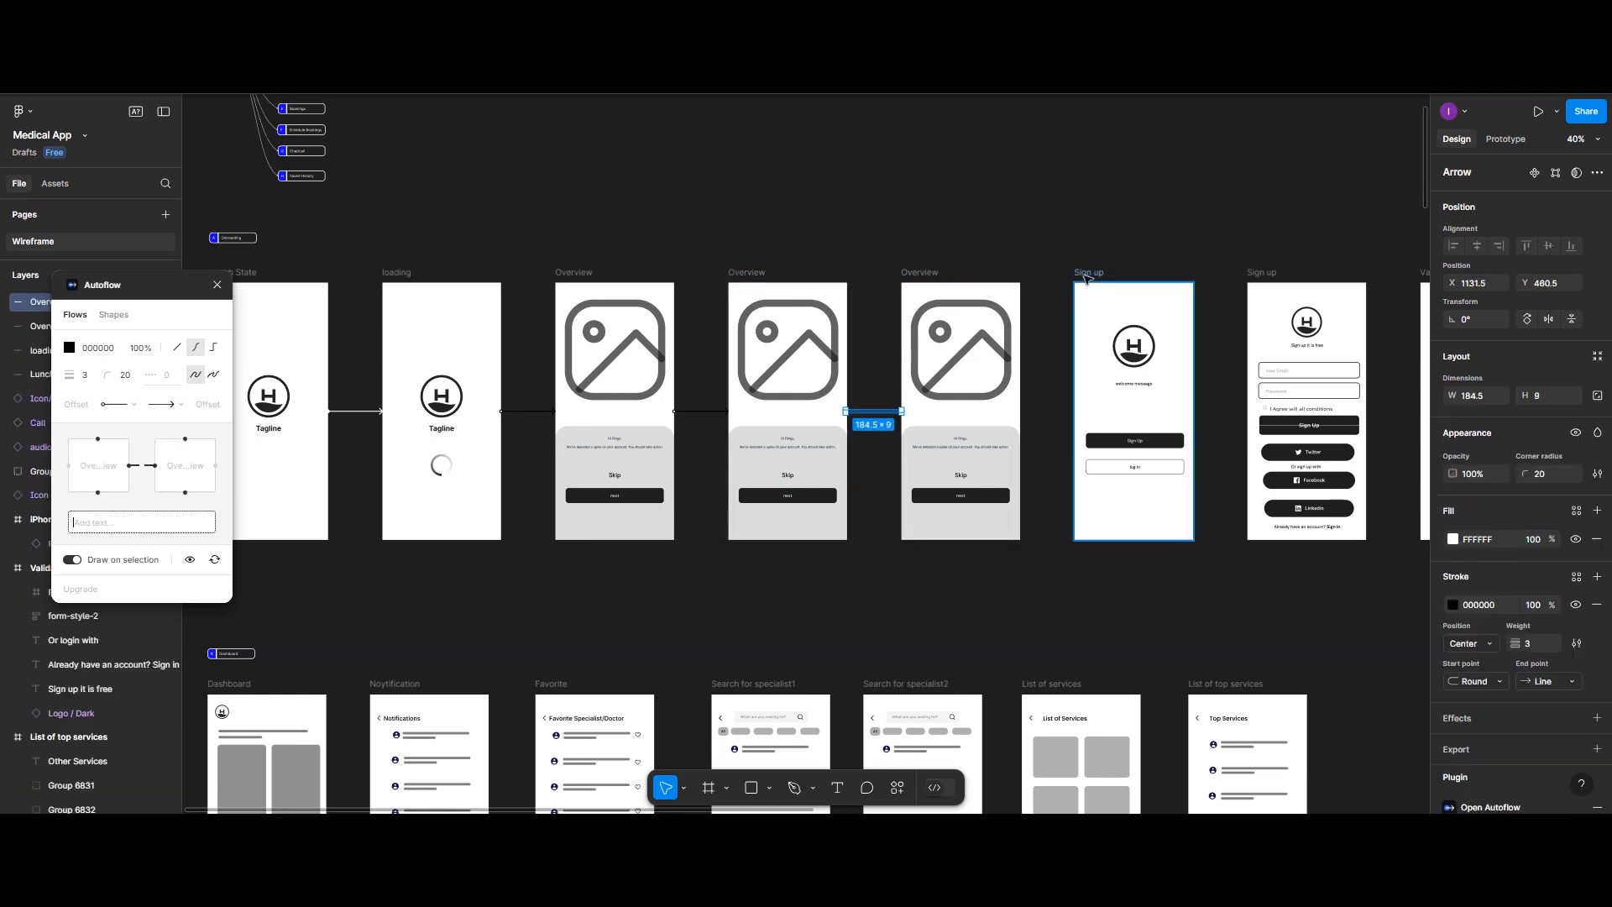
click(911, 273)
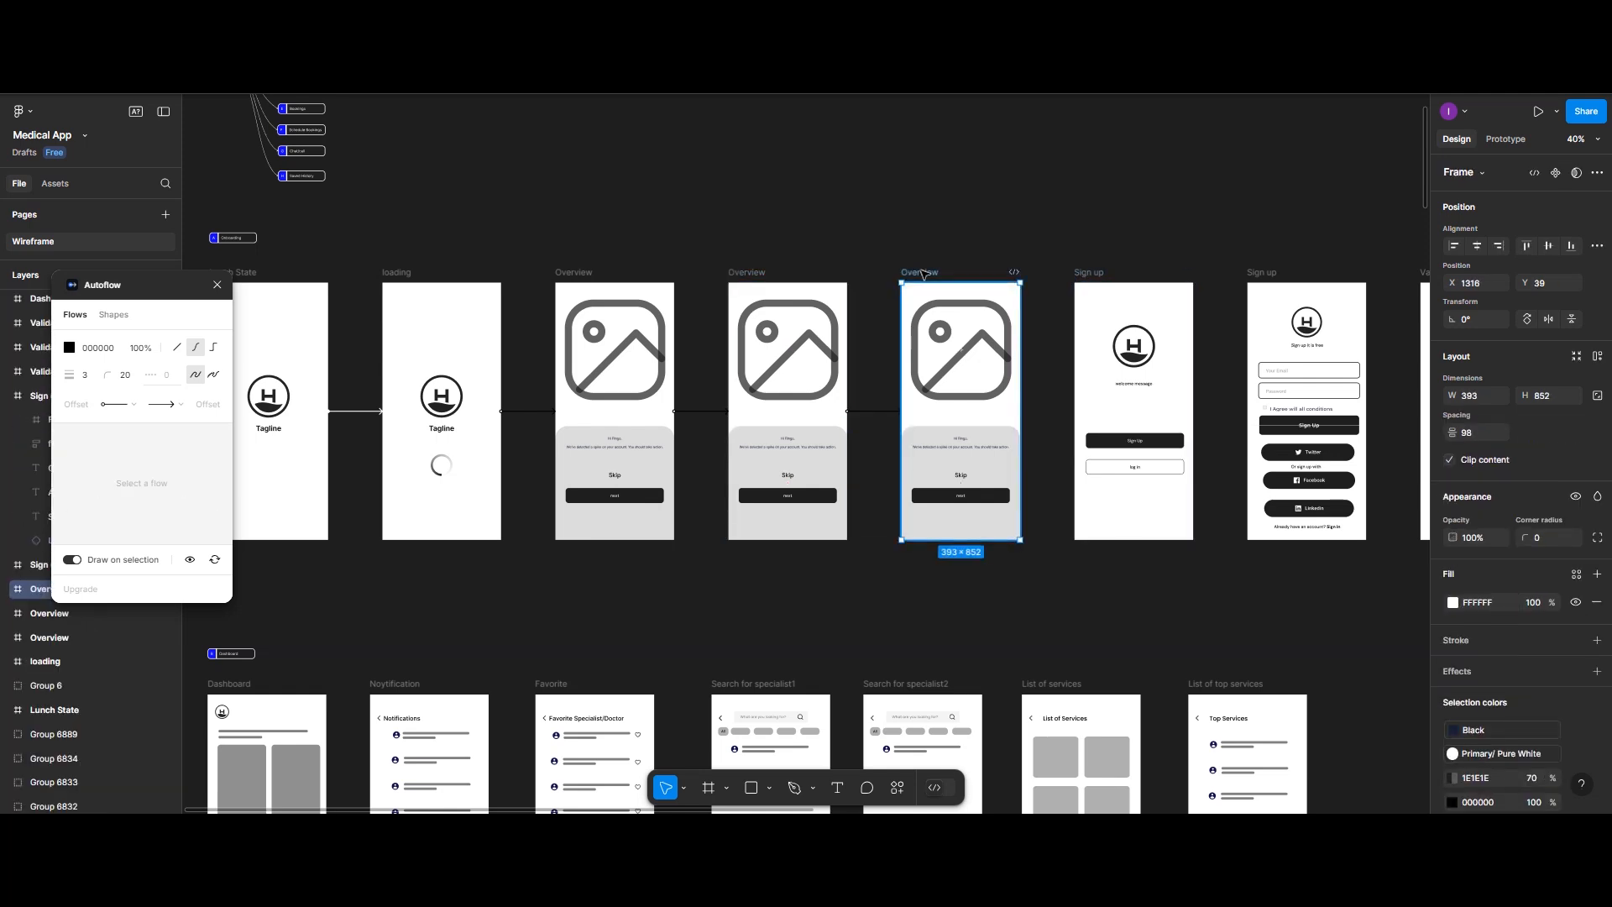
shift+click(1086, 279)
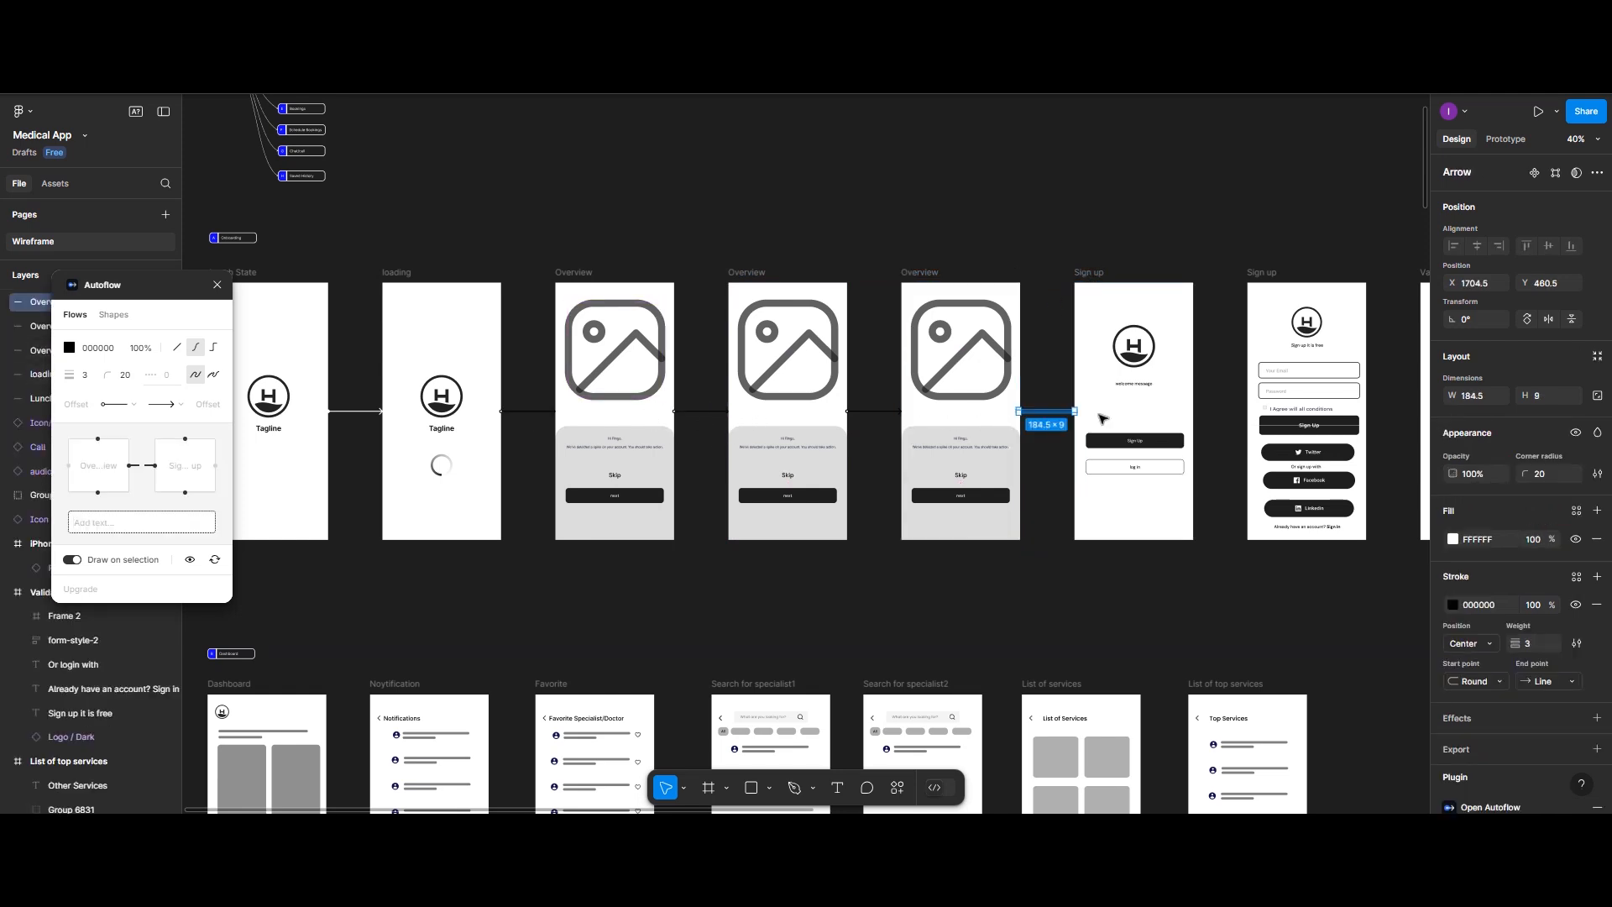
Step: Connect the first Sign up frame to the second Sign up frame and that one to the Validation frame with Autoflow arrows
scroll(1214, 388, left, 2)
scroll(1213, 388, right, 5)
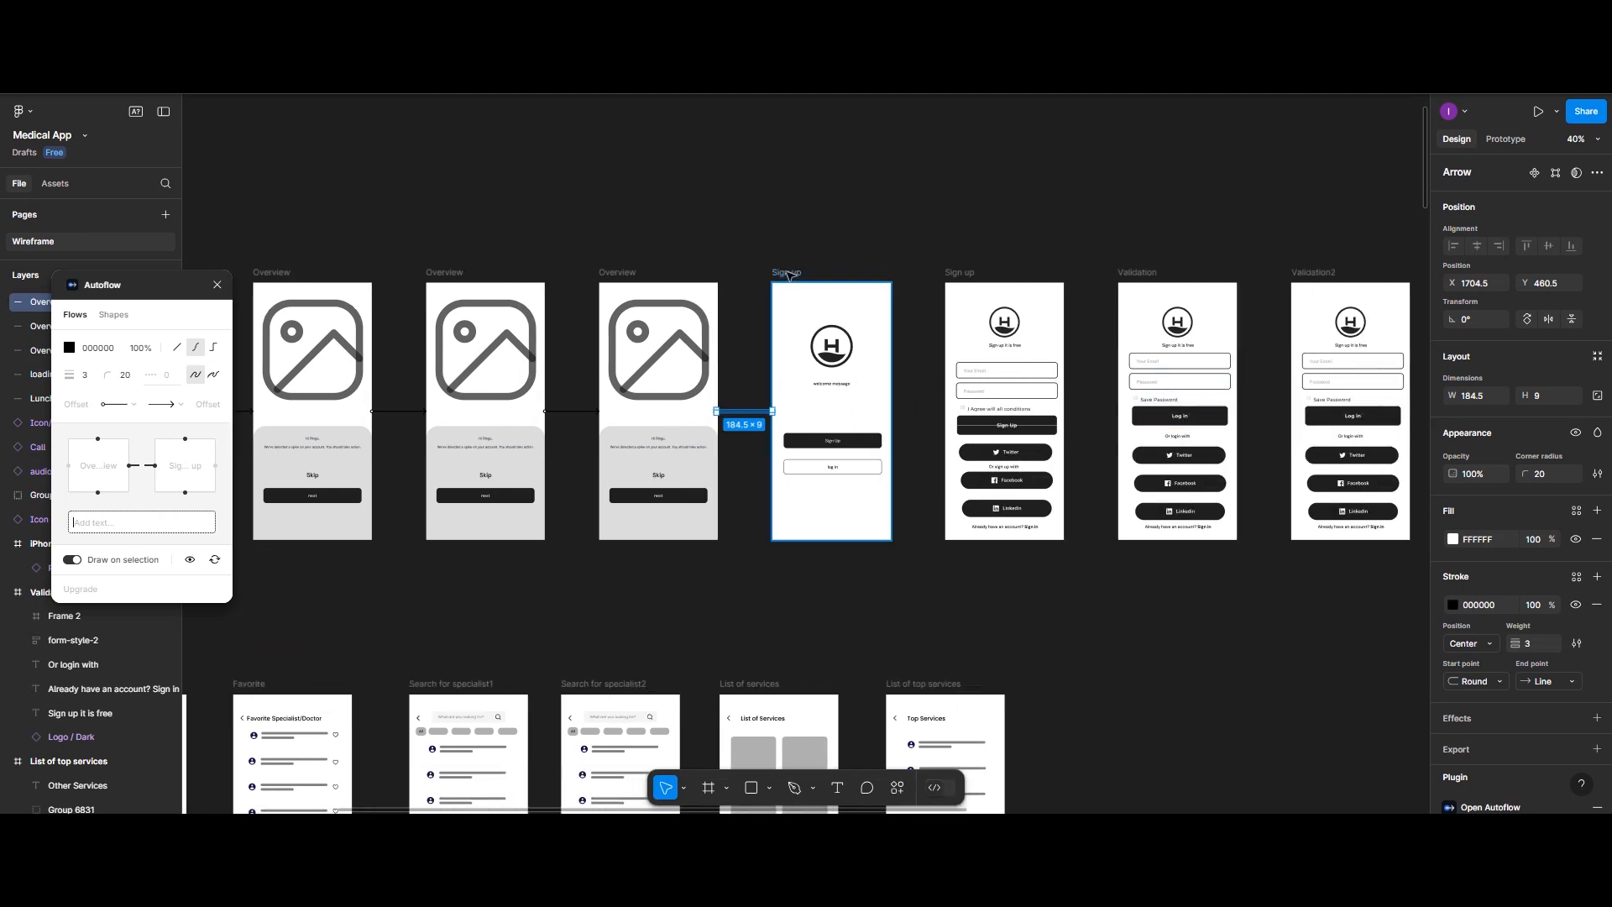
click(884, 281)
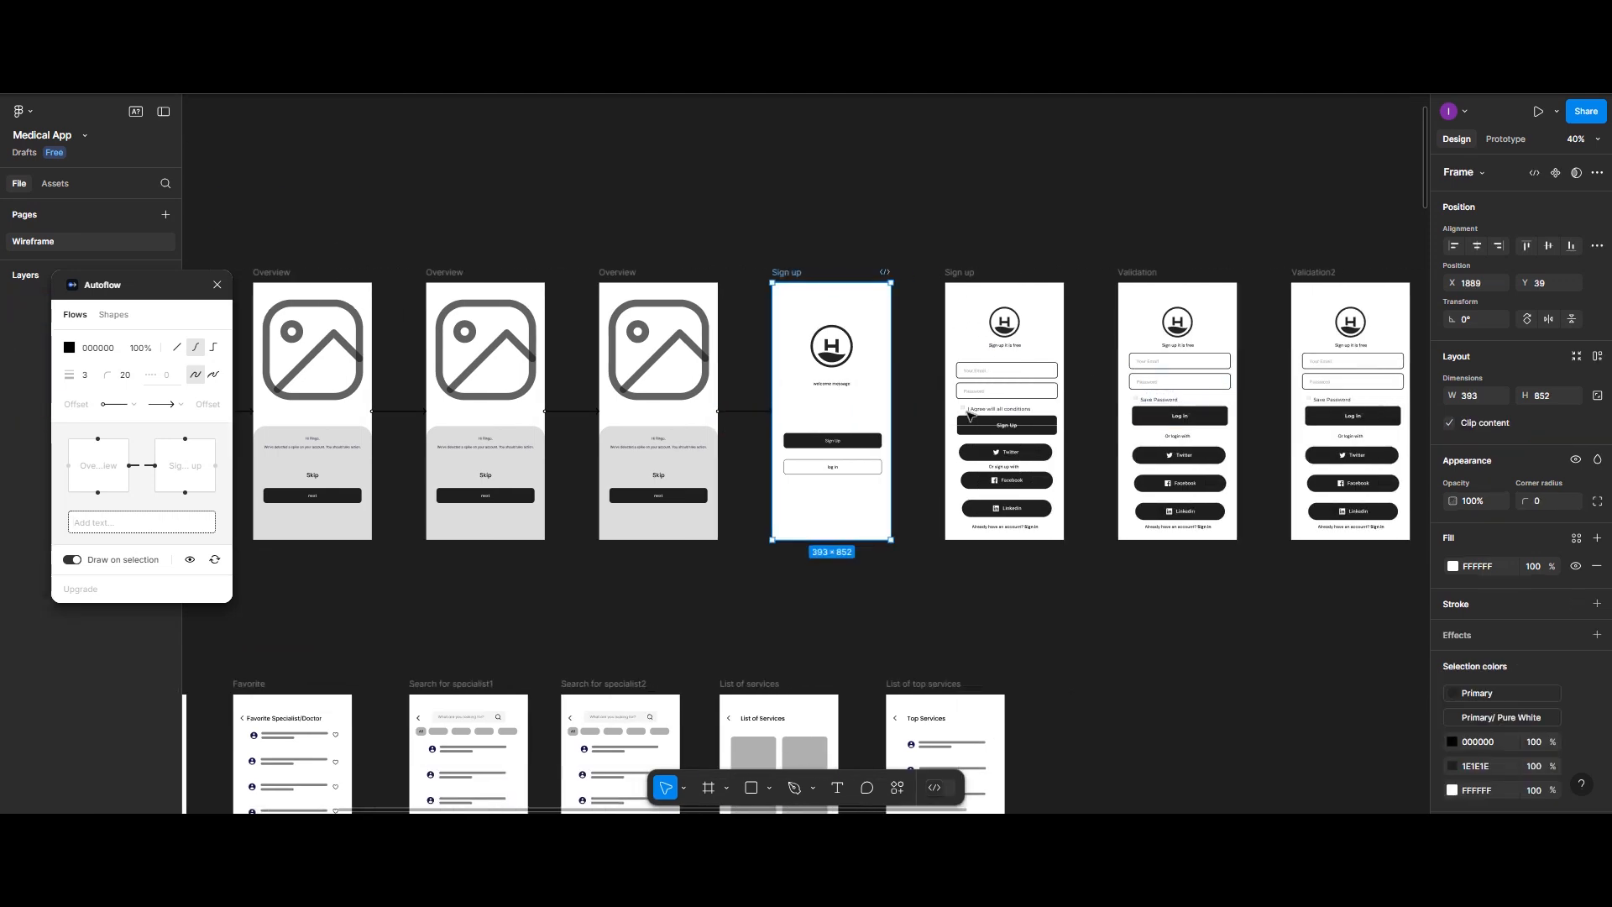
shift+click(969, 413)
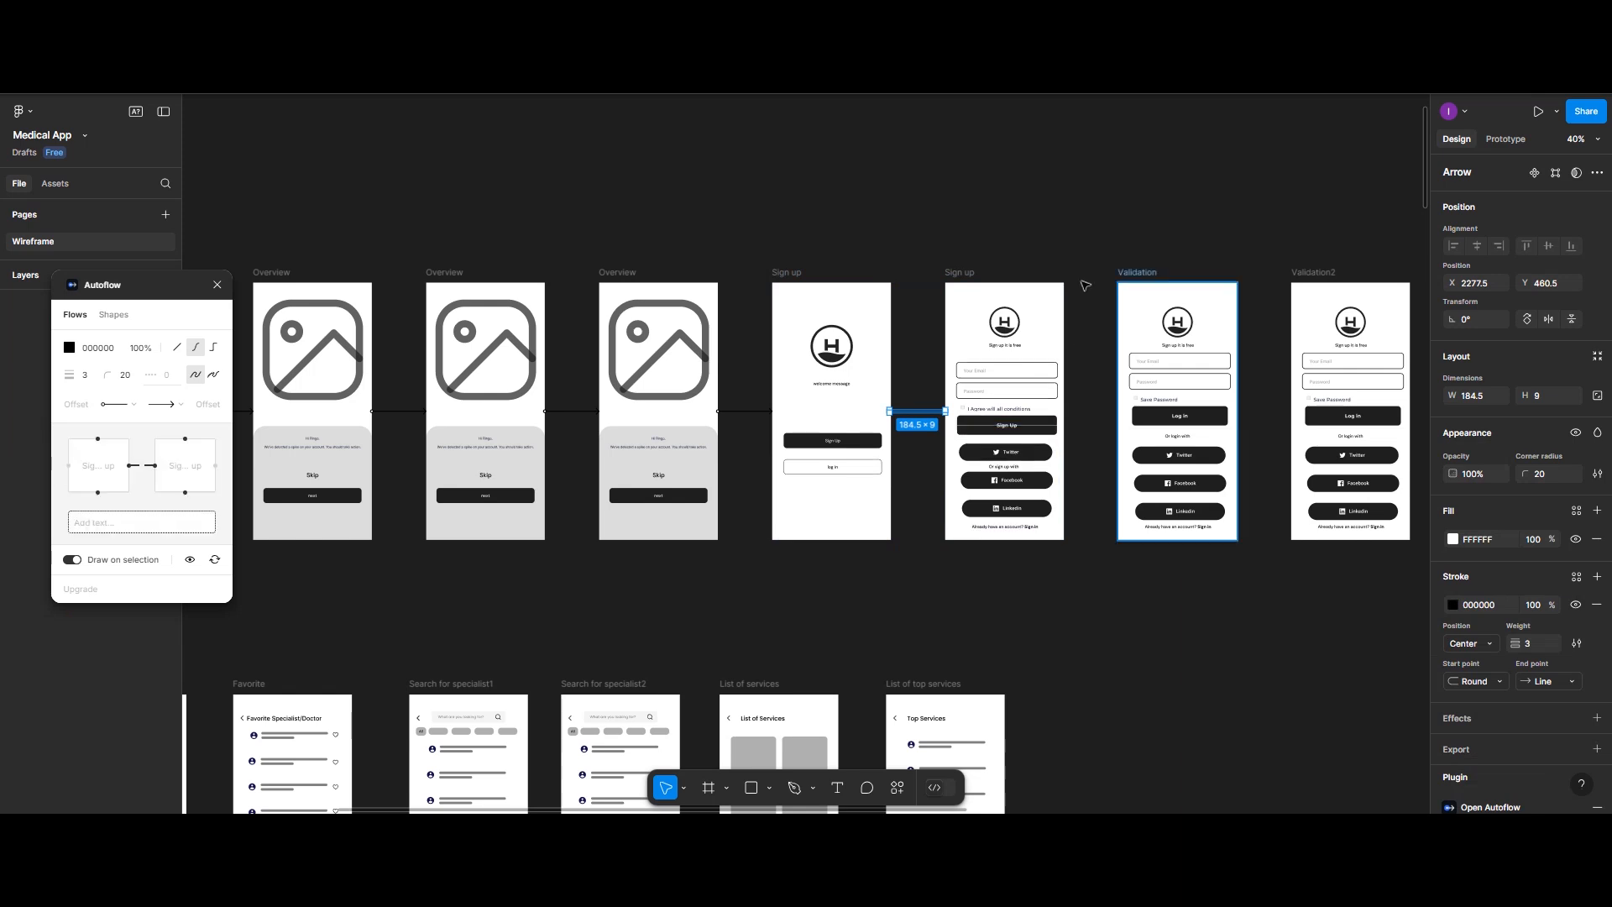
click(975, 274)
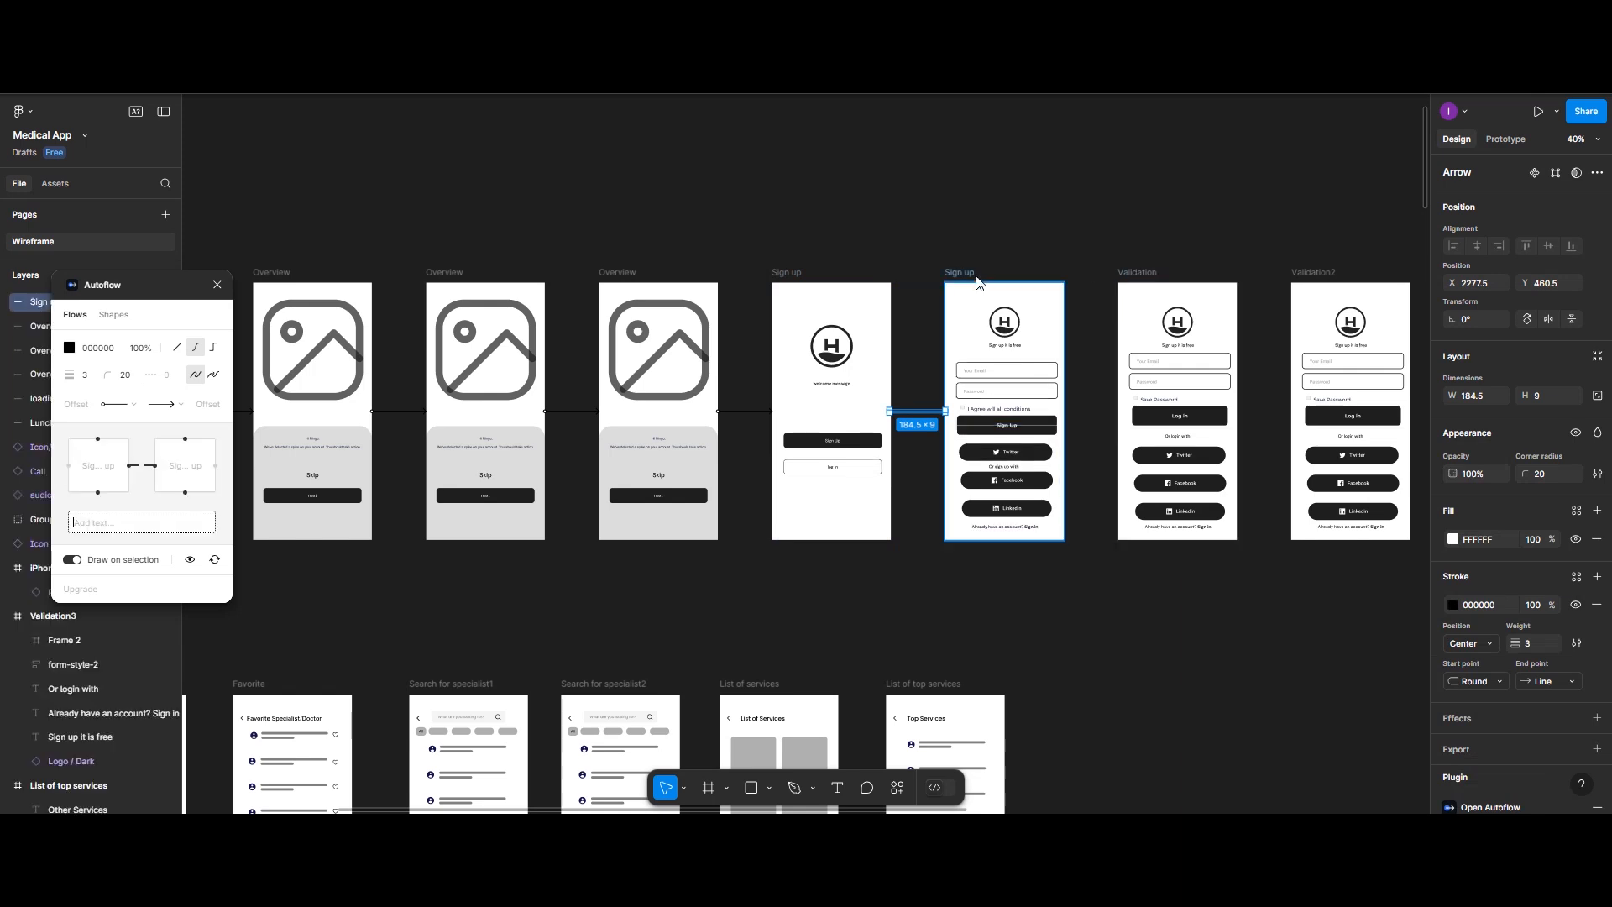
shift+click(1138, 277)
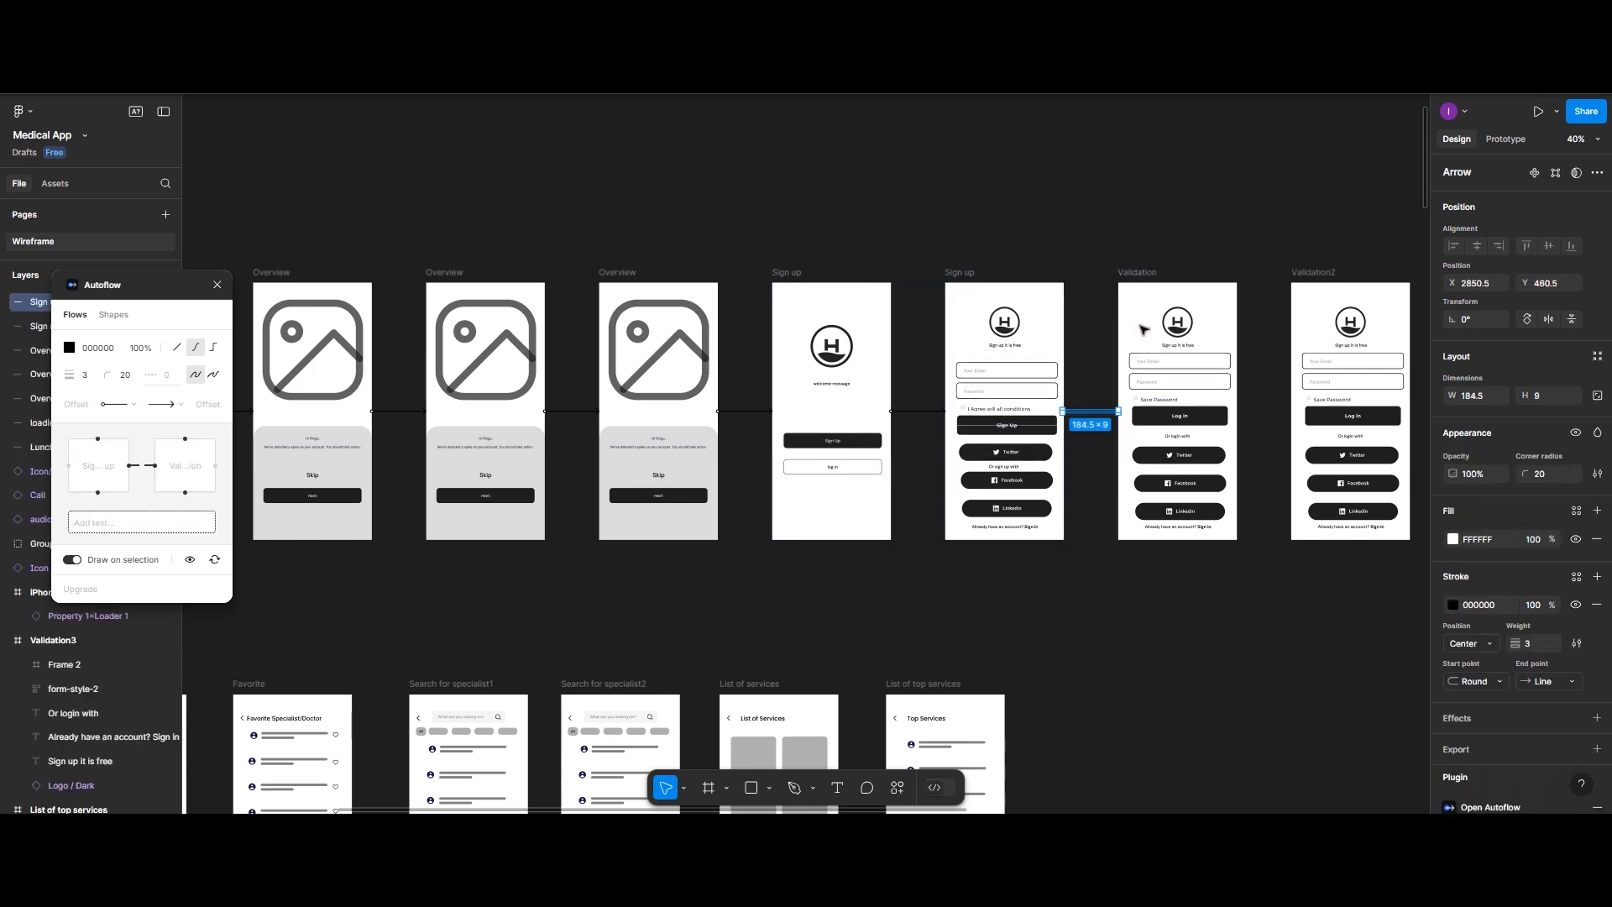
Step: Connect the Validation frame to Validation2 and Validation2 to the first Validation3 frame with Autoflow arrows
scroll(1125, 323, right, 5)
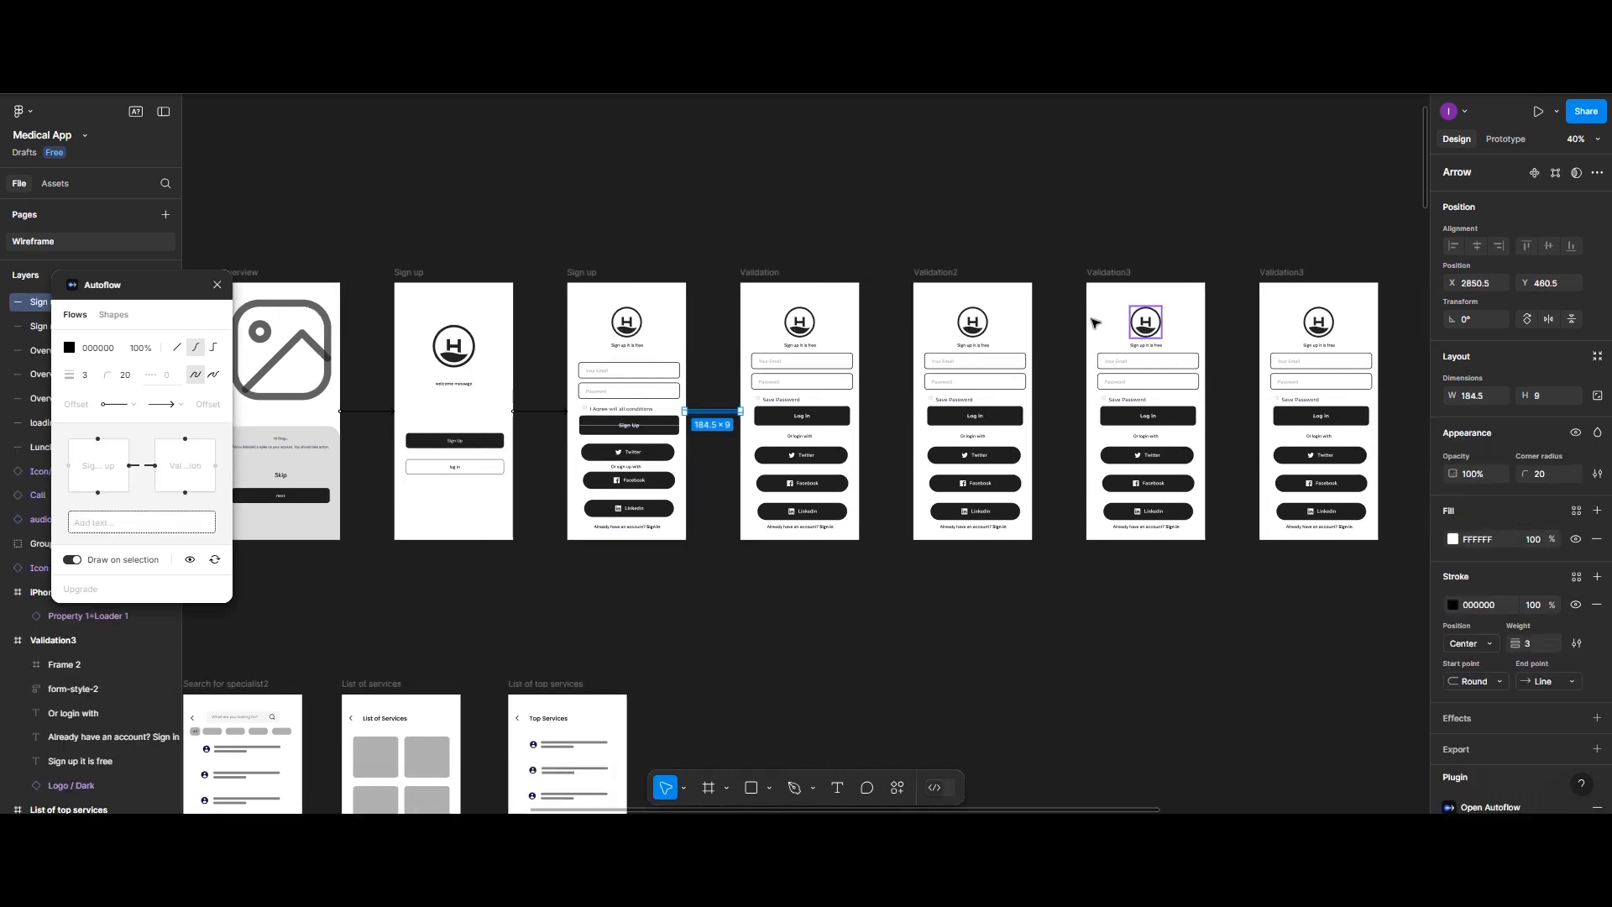
click(940, 277)
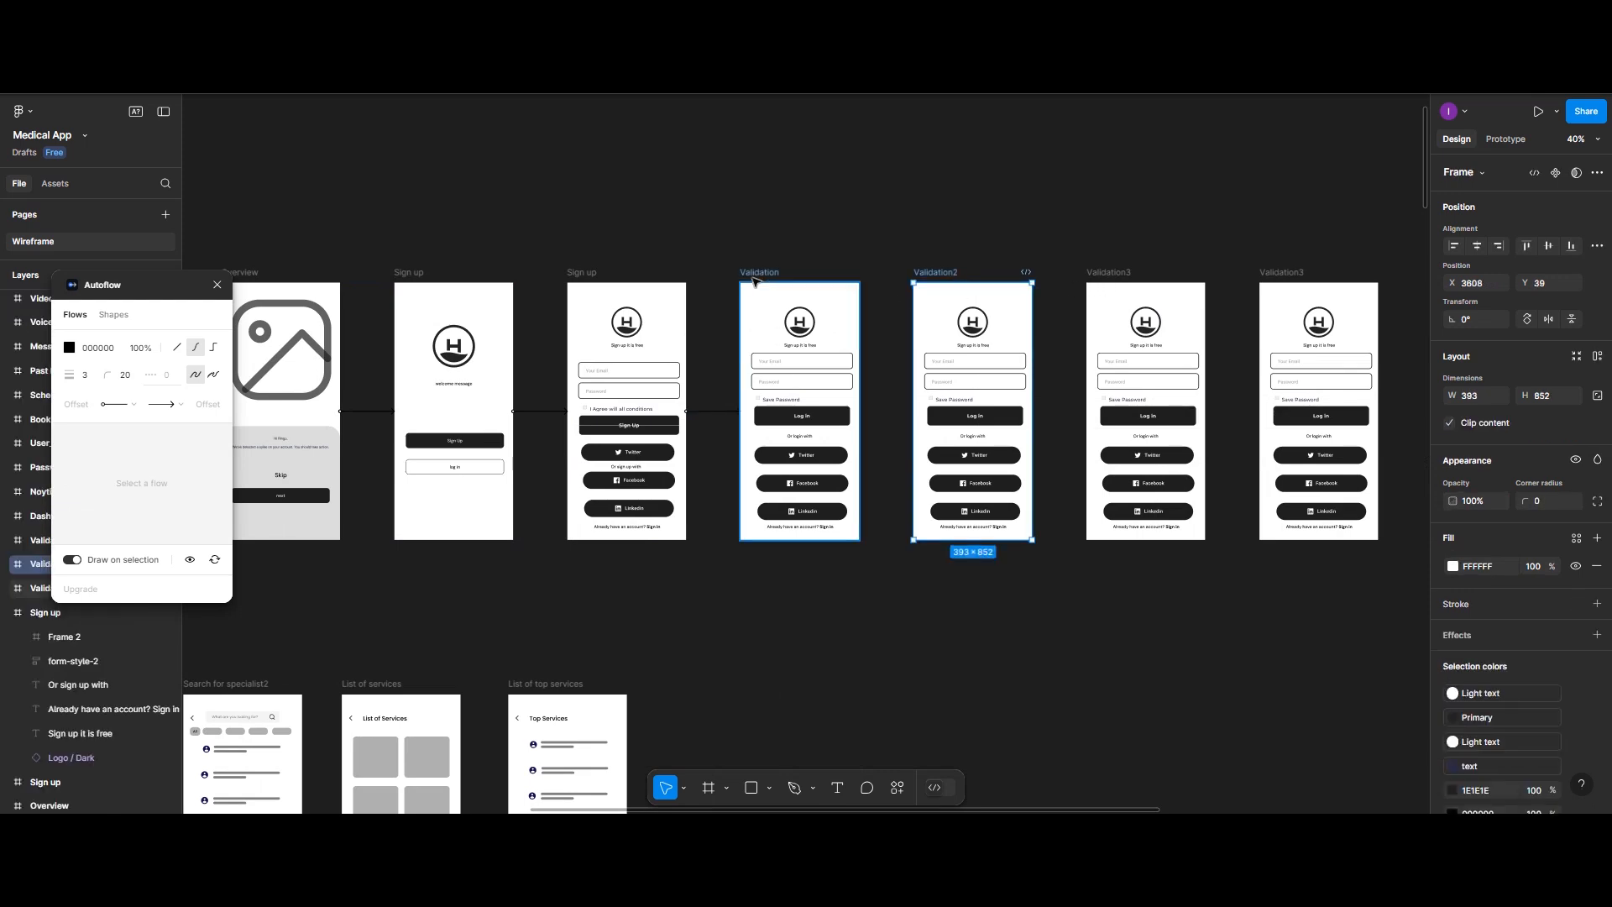
shift+click(951, 277)
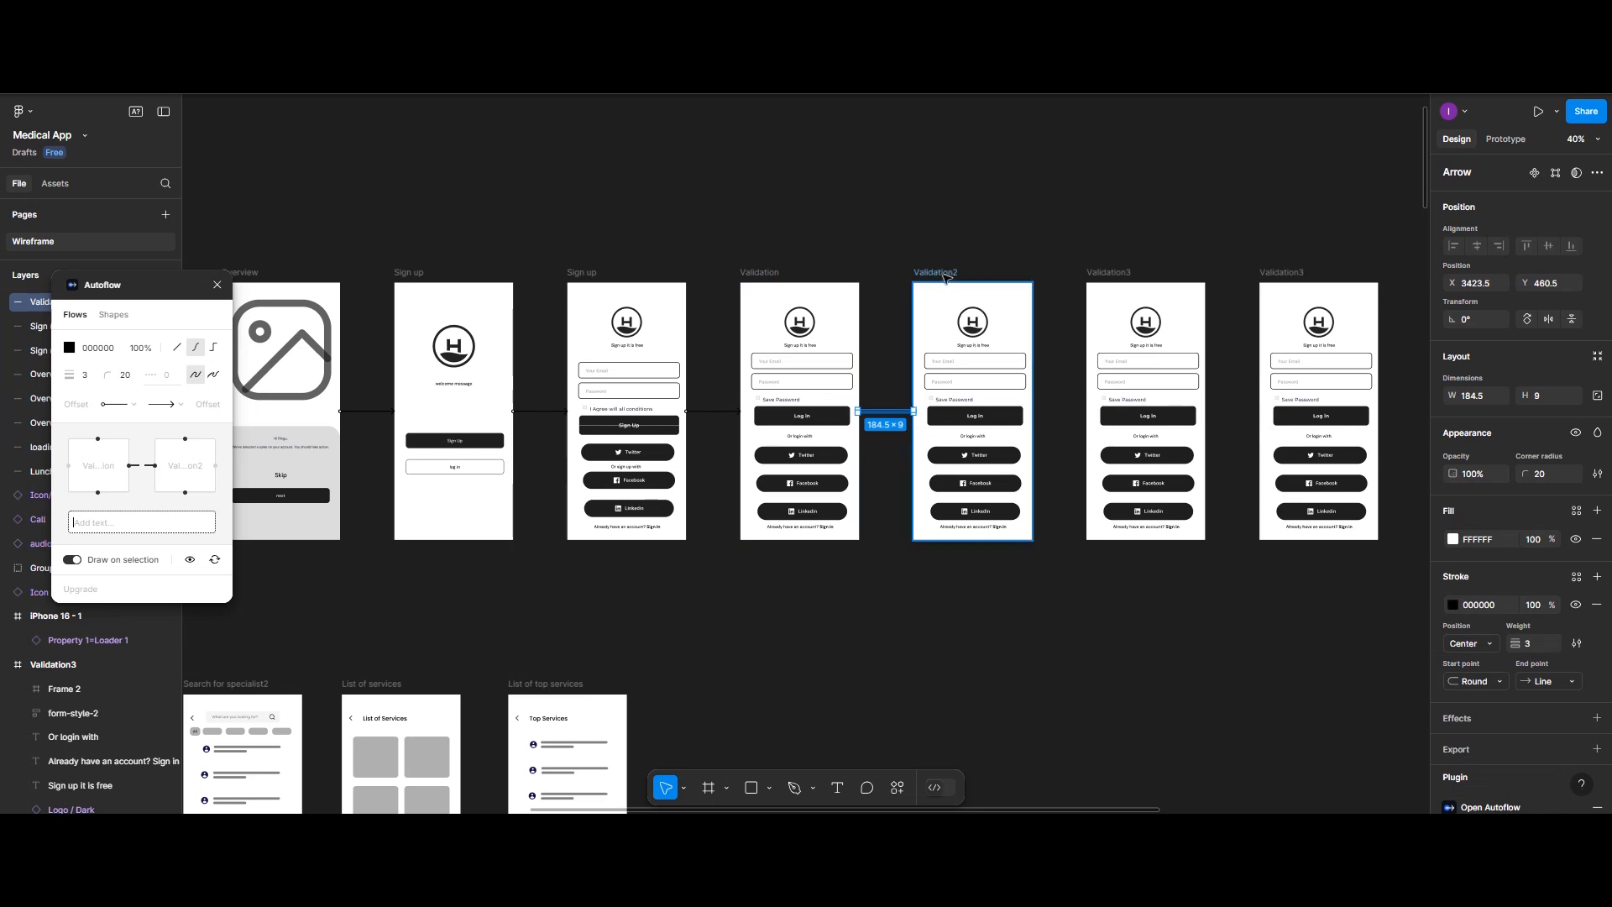
shift+click(1119, 277)
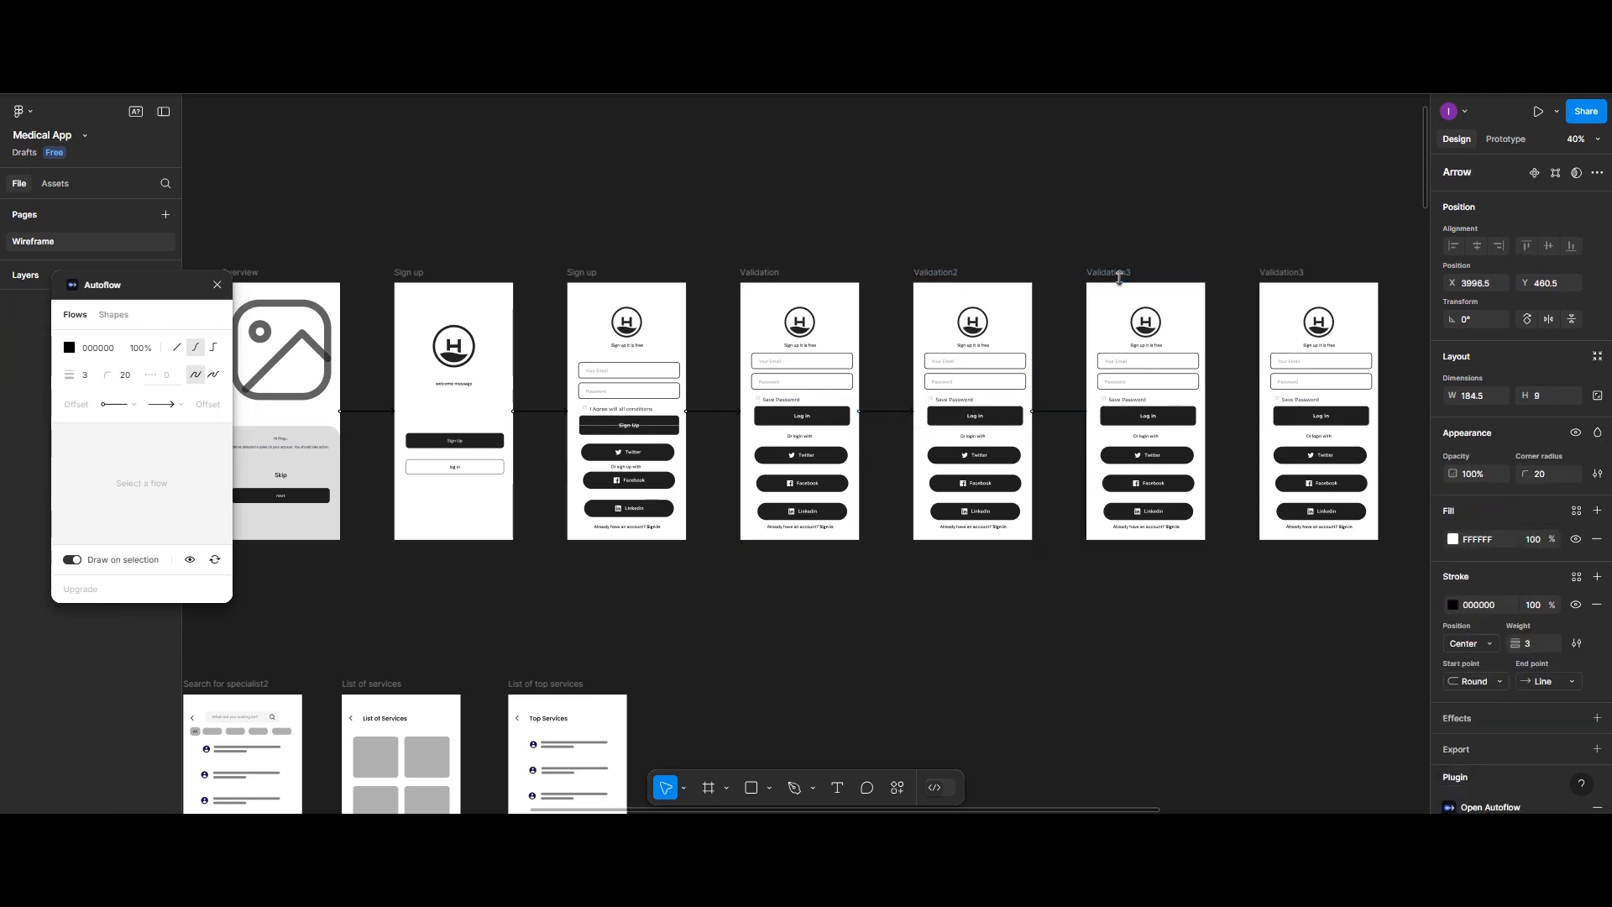
Step: Connect the first Validation3 frame to the second one and that one to the iPhone 16 - 1 frame with Autoflow arrows
scroll(1123, 281, left, 1)
scroll(1122, 280, right, 5)
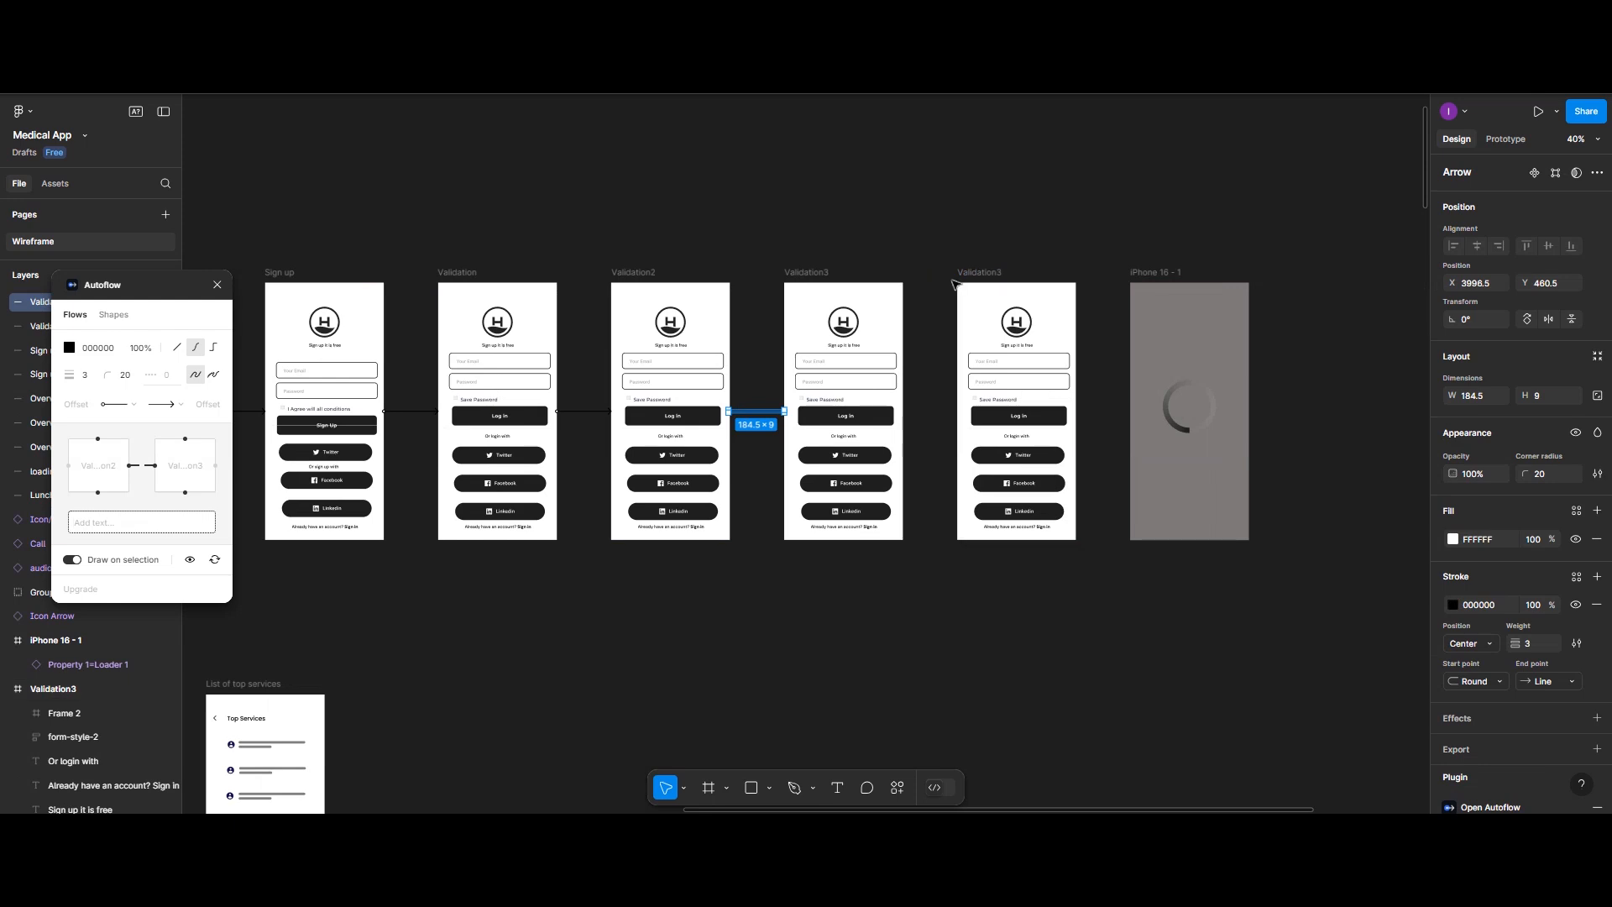
click(882, 285)
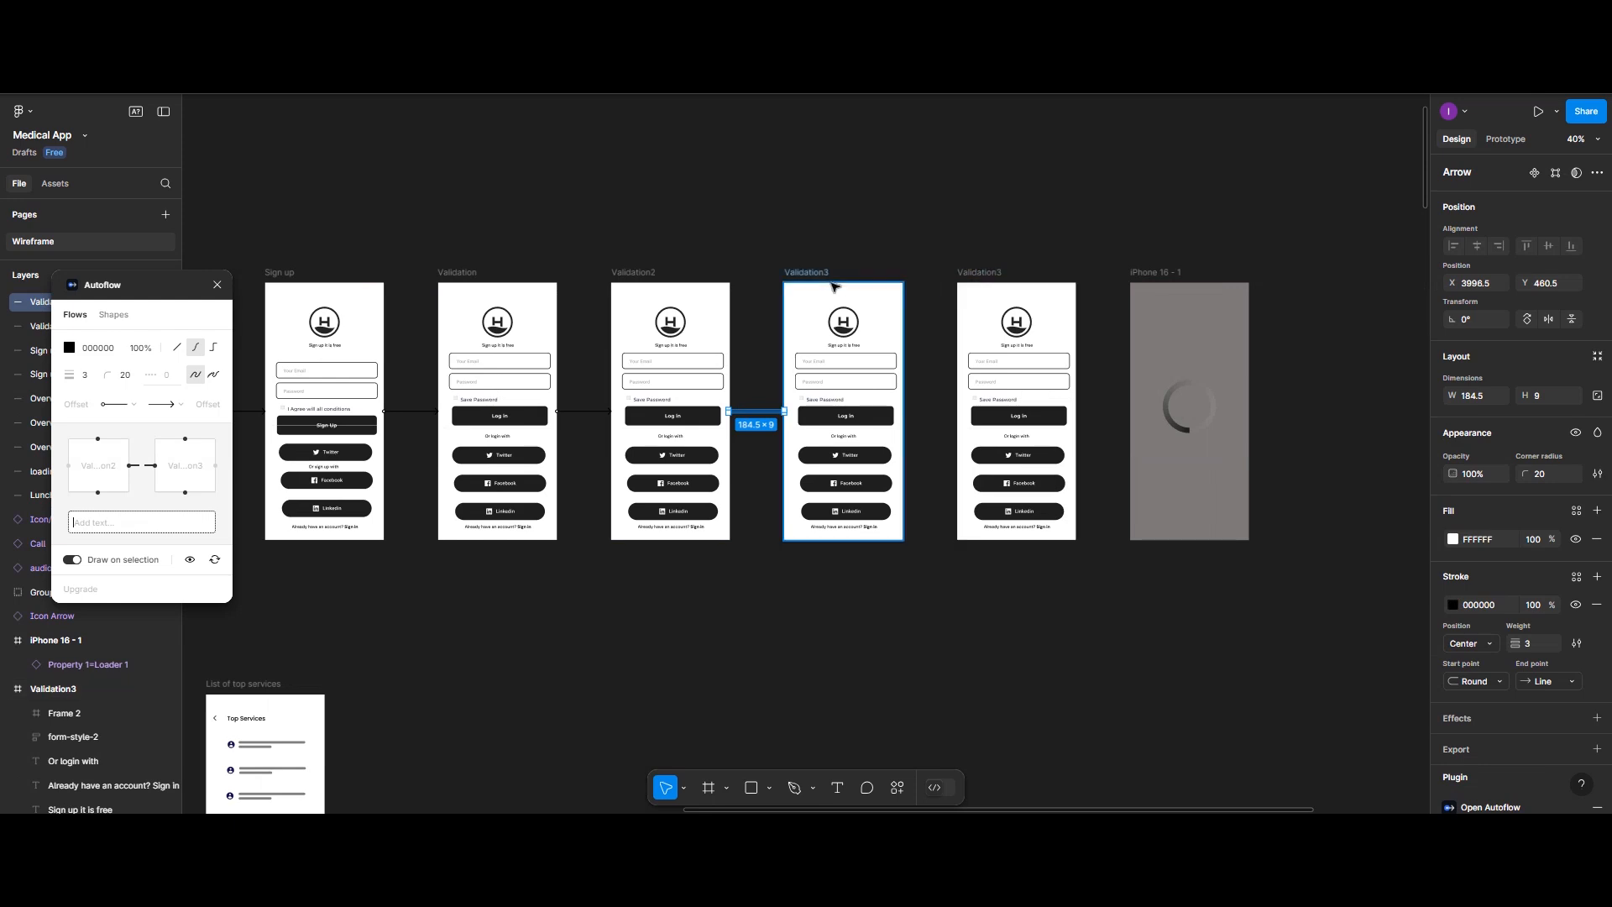
shift+click(984, 278)
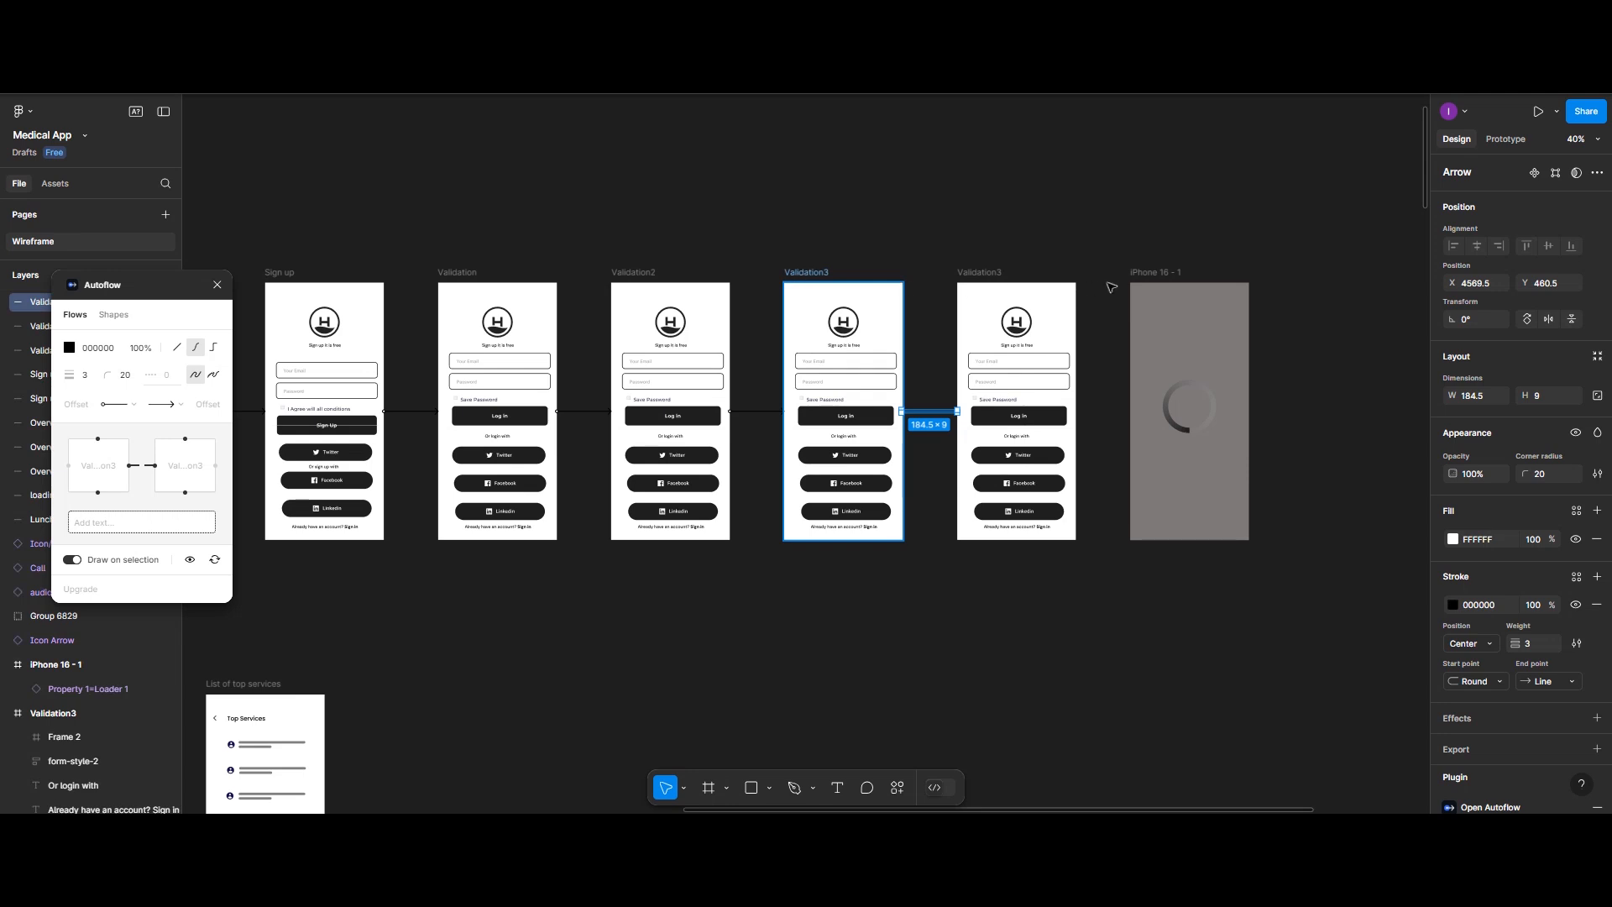
shift+click(1150, 279)
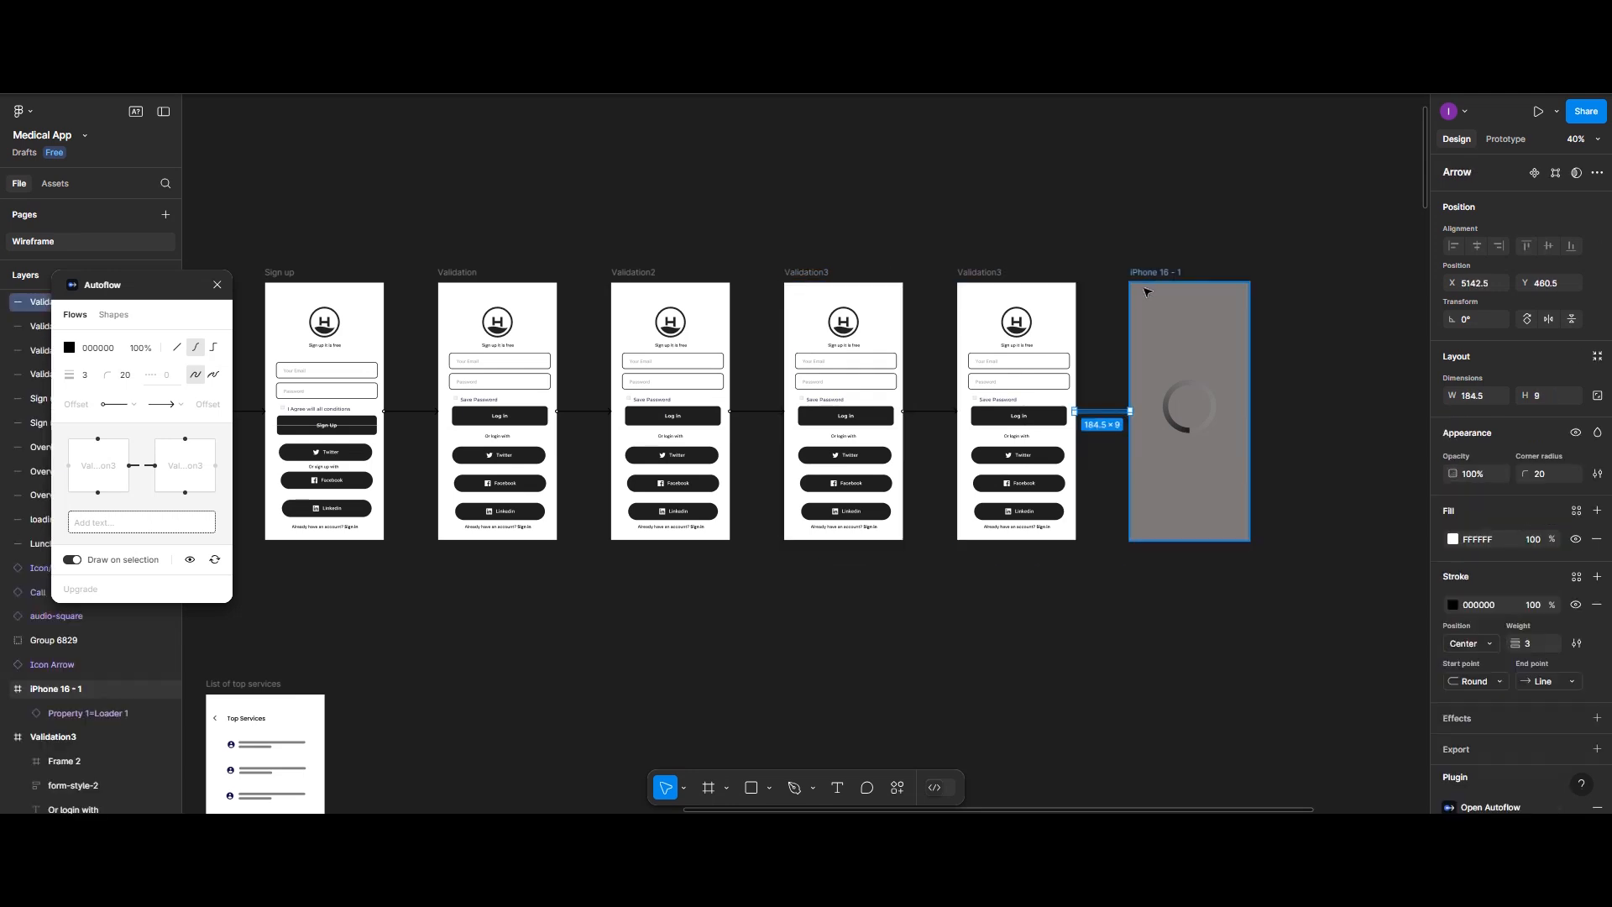
Step: Connect the iPhone 16 - 1 frame to the Dashboard frame in the row below with an Autoflow arrow
scroll(1151, 279, down, 5)
scroll(869, 377, left, 5)
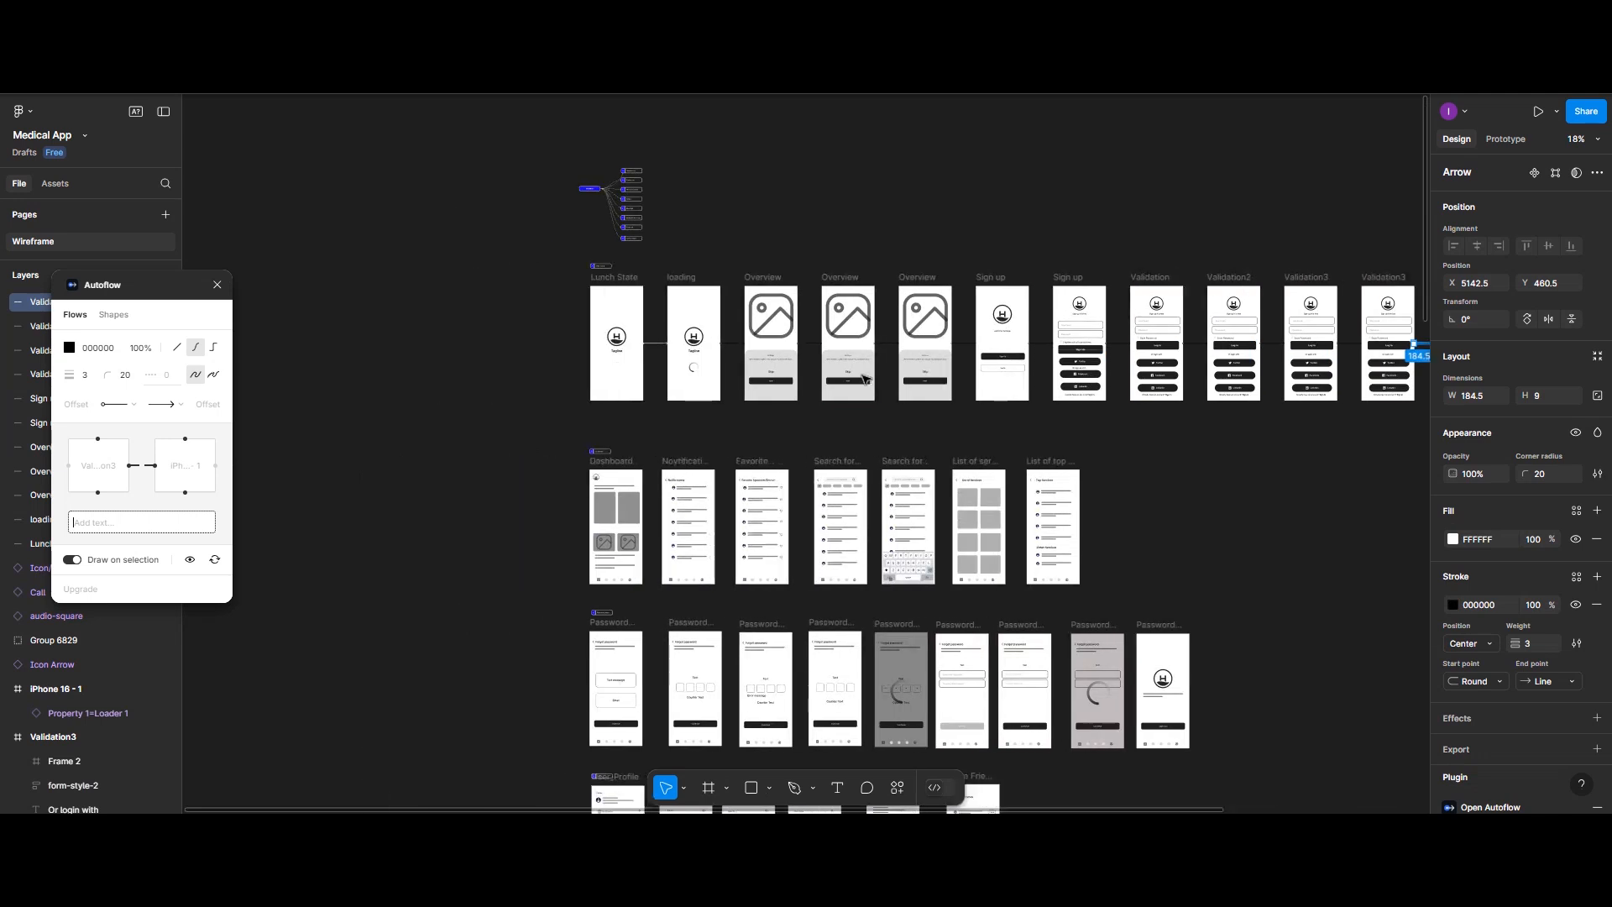
scroll(1340, 395, down, 2)
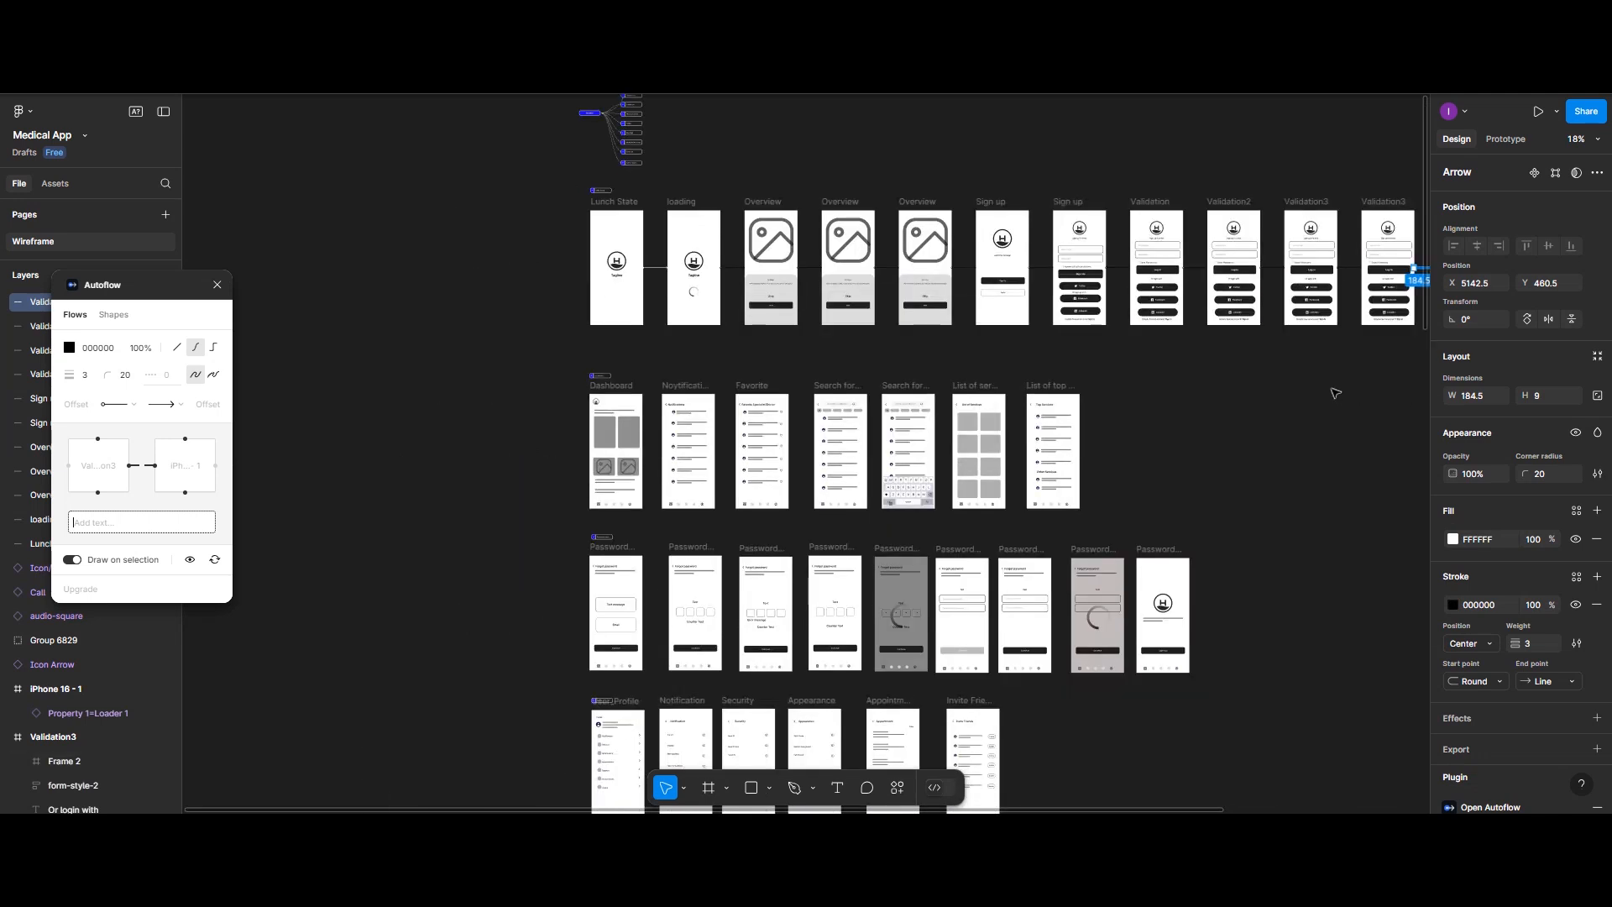
scroll(1335, 392, left, 3)
scroll(1334, 393, right, 6)
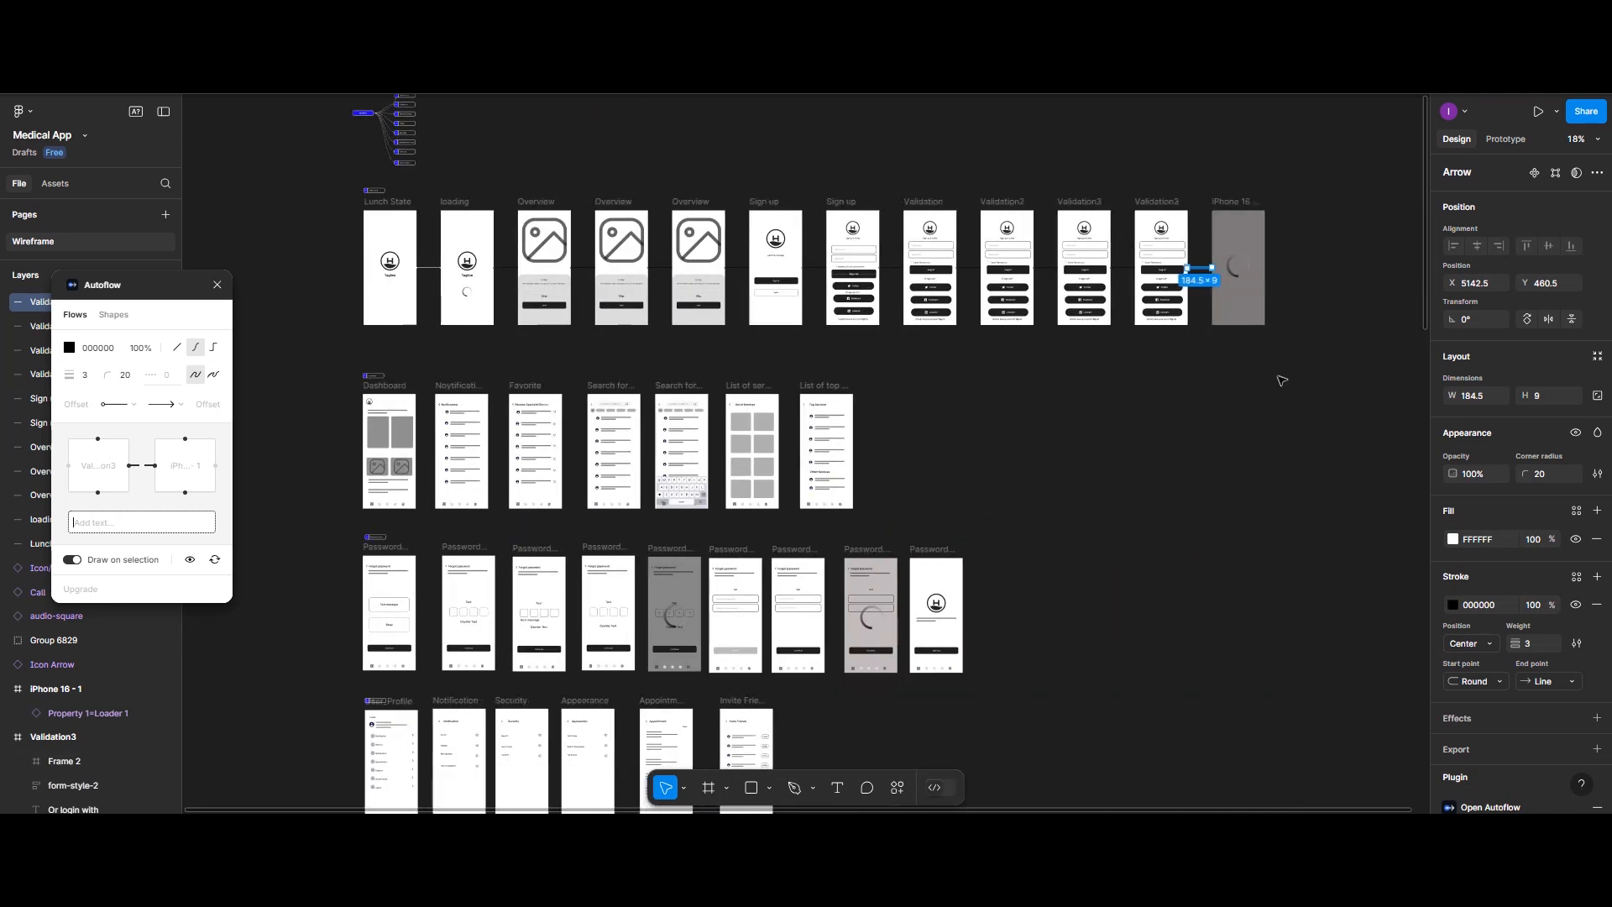
scroll(1280, 381, down, 2)
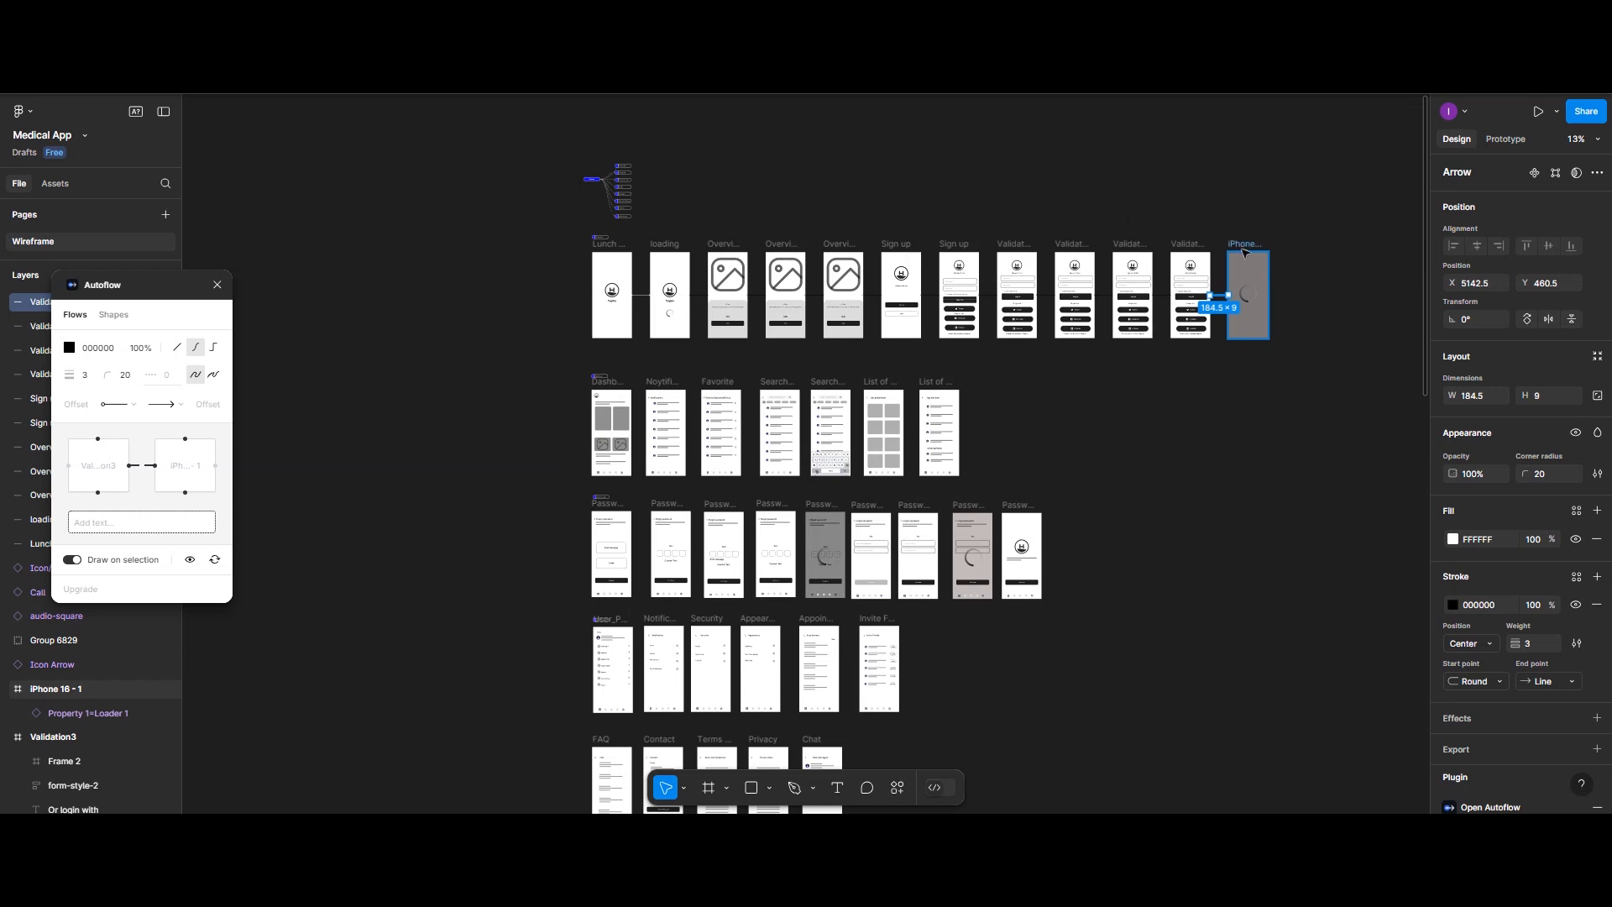
click(1248, 302)
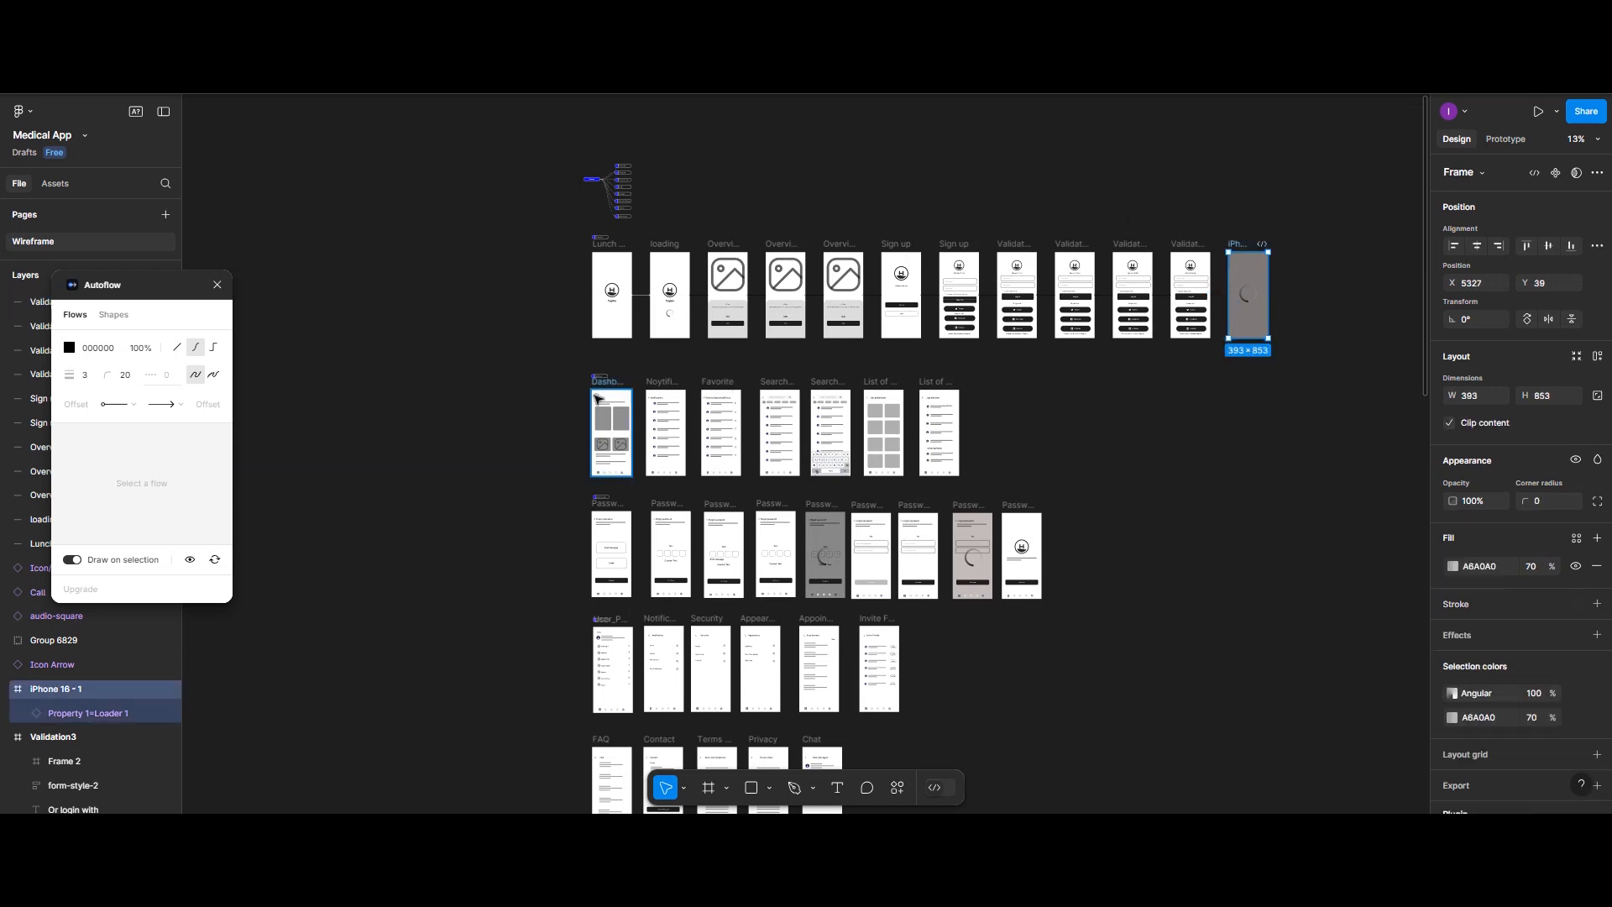
shift+click(592, 396)
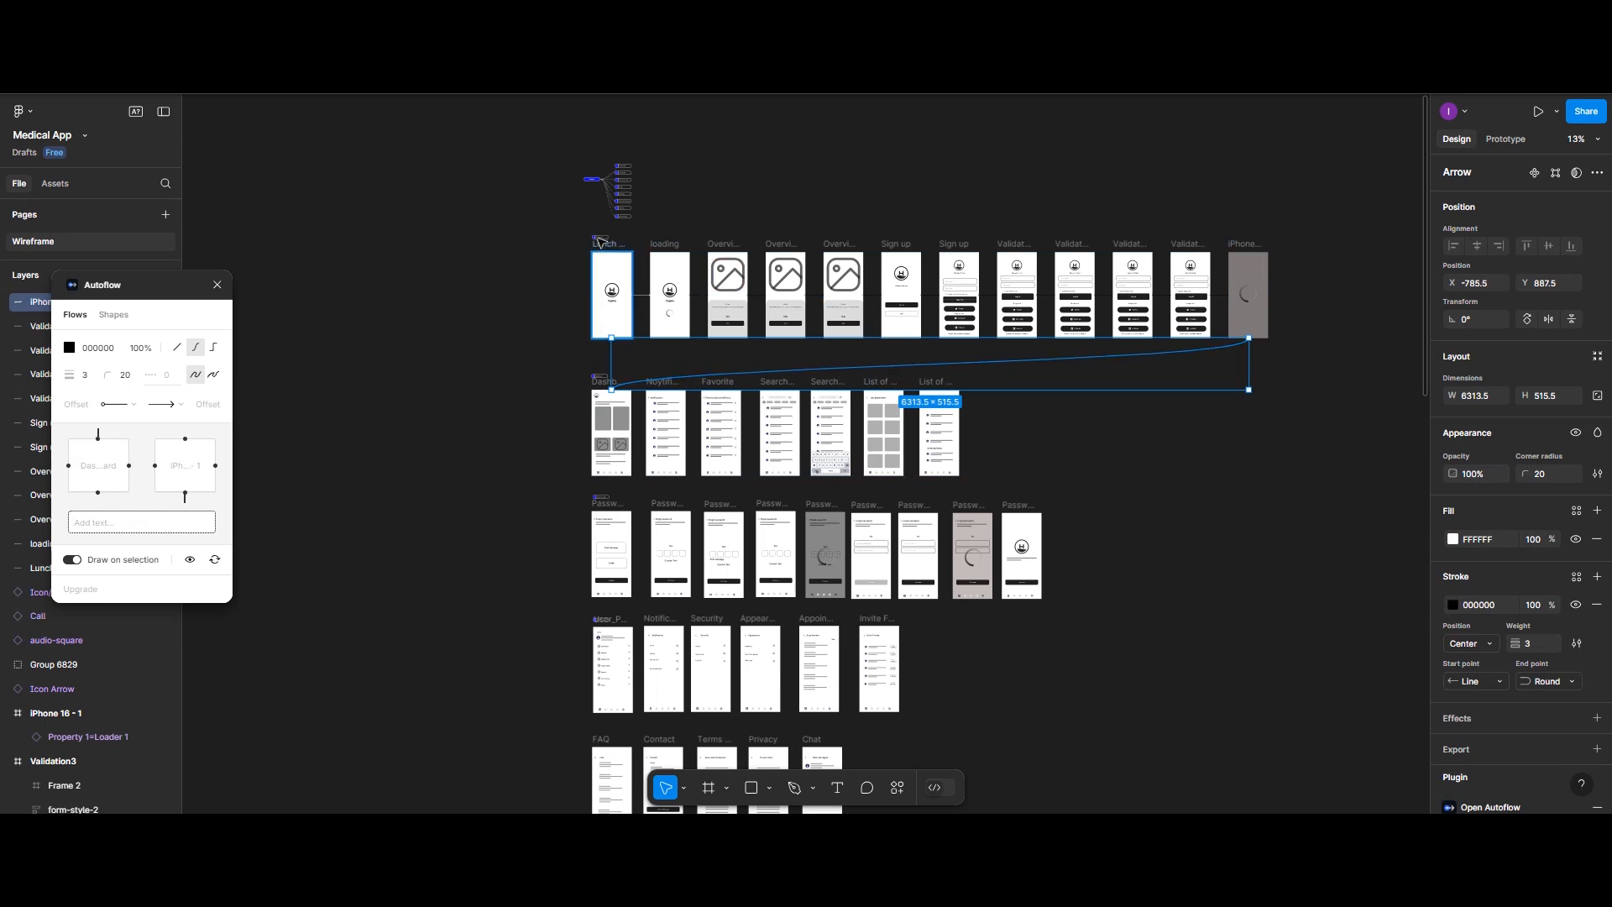
click(530, 251)
drag(523, 238, 1286, 369)
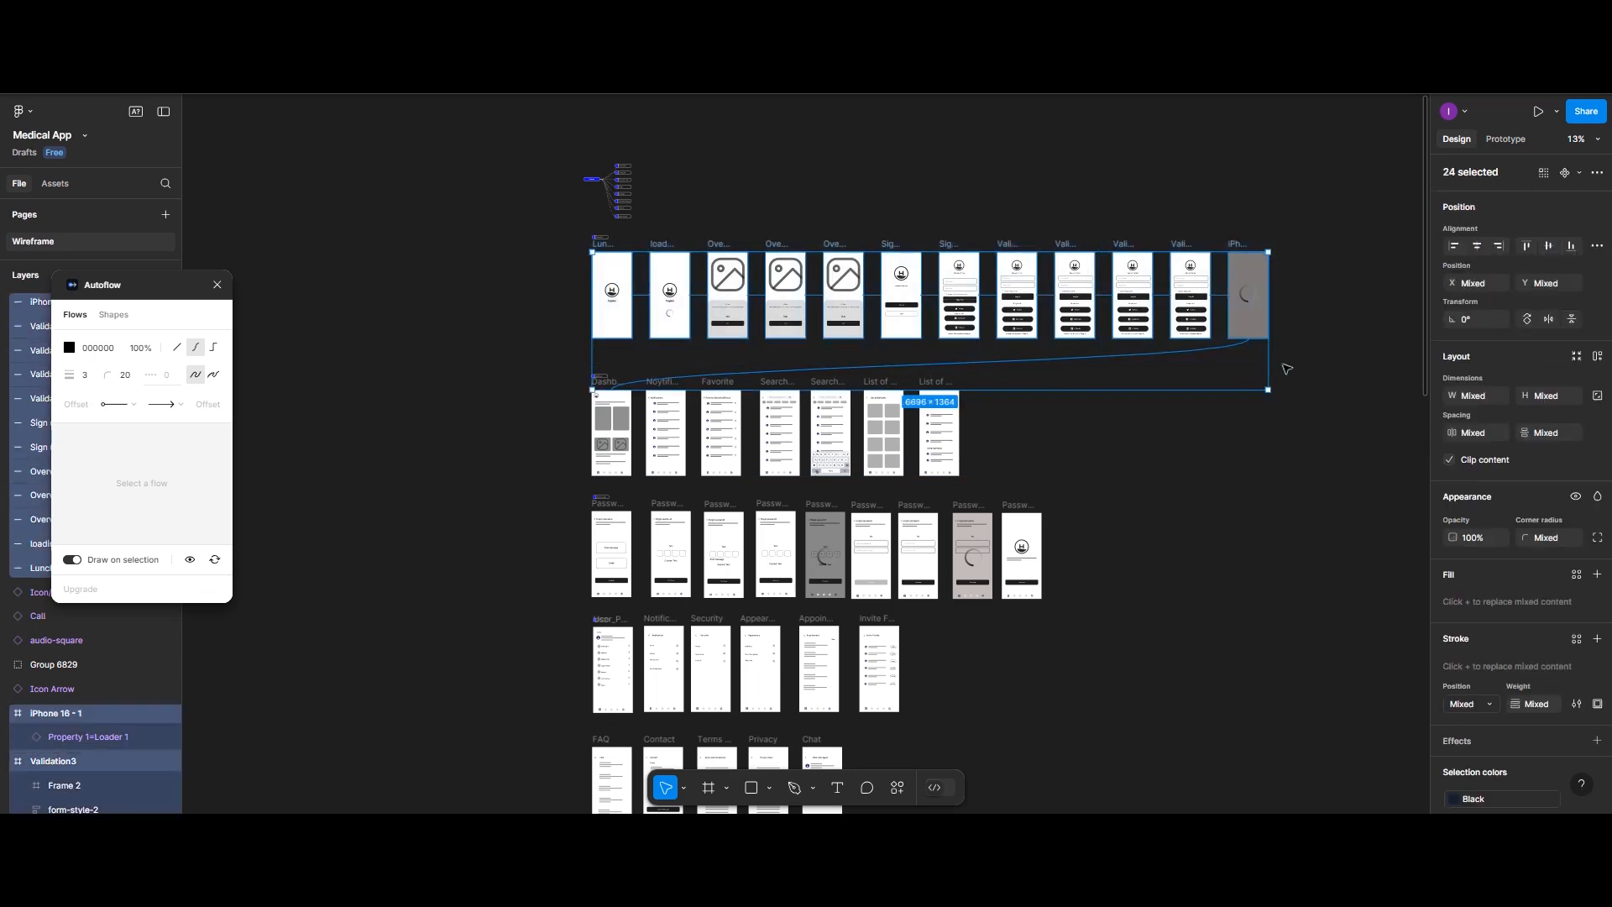
scroll(1469, 655, down, 2)
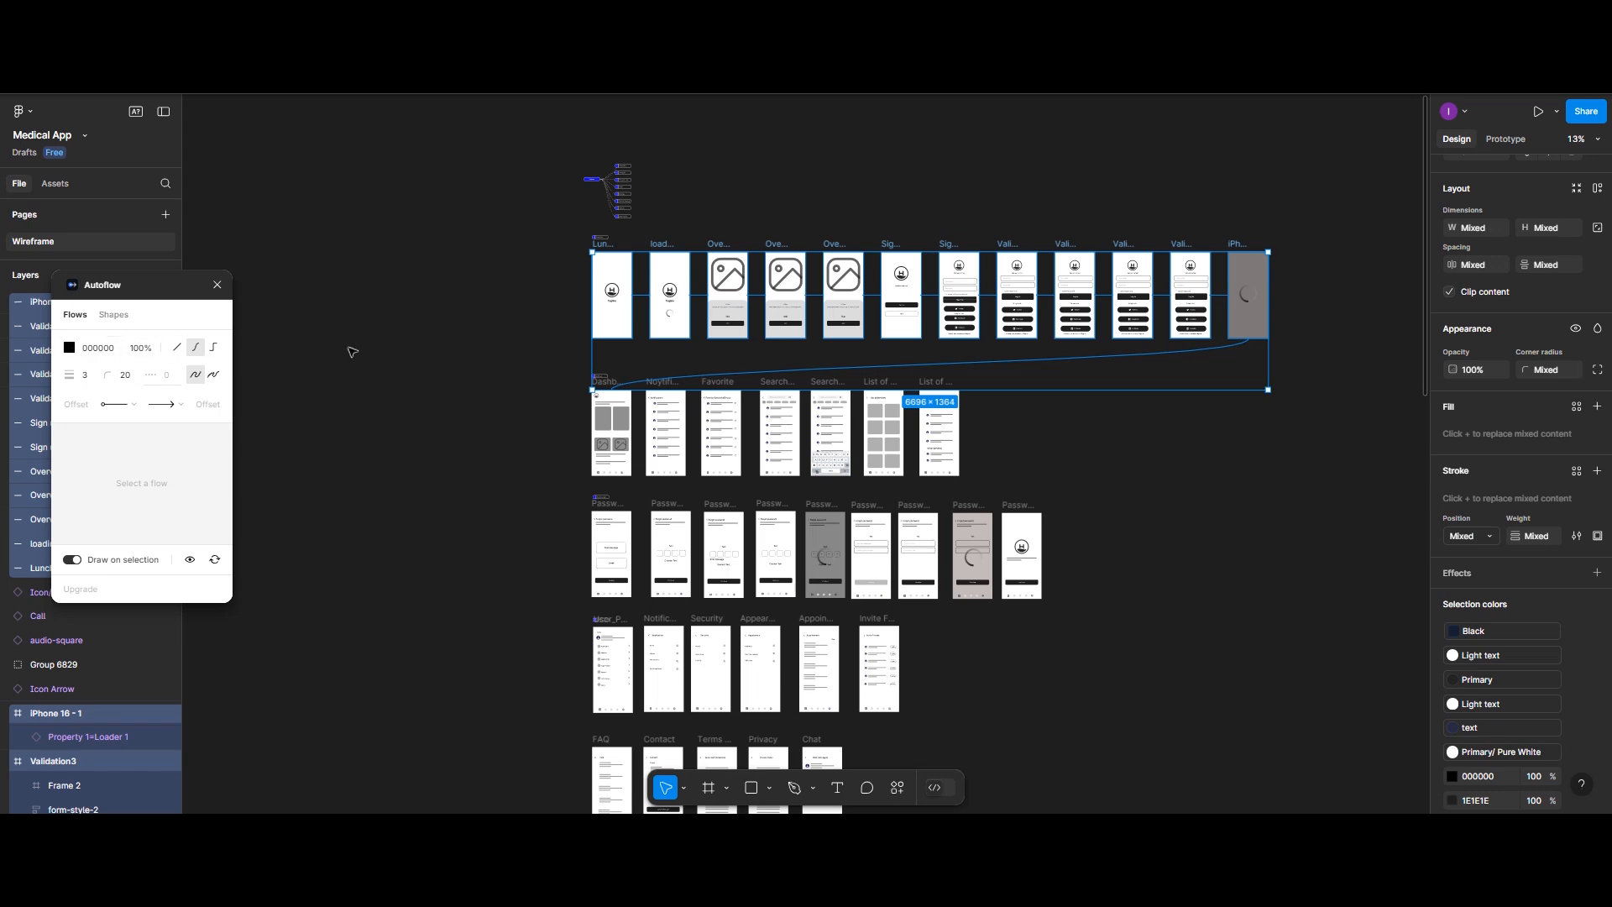
click(381, 346)
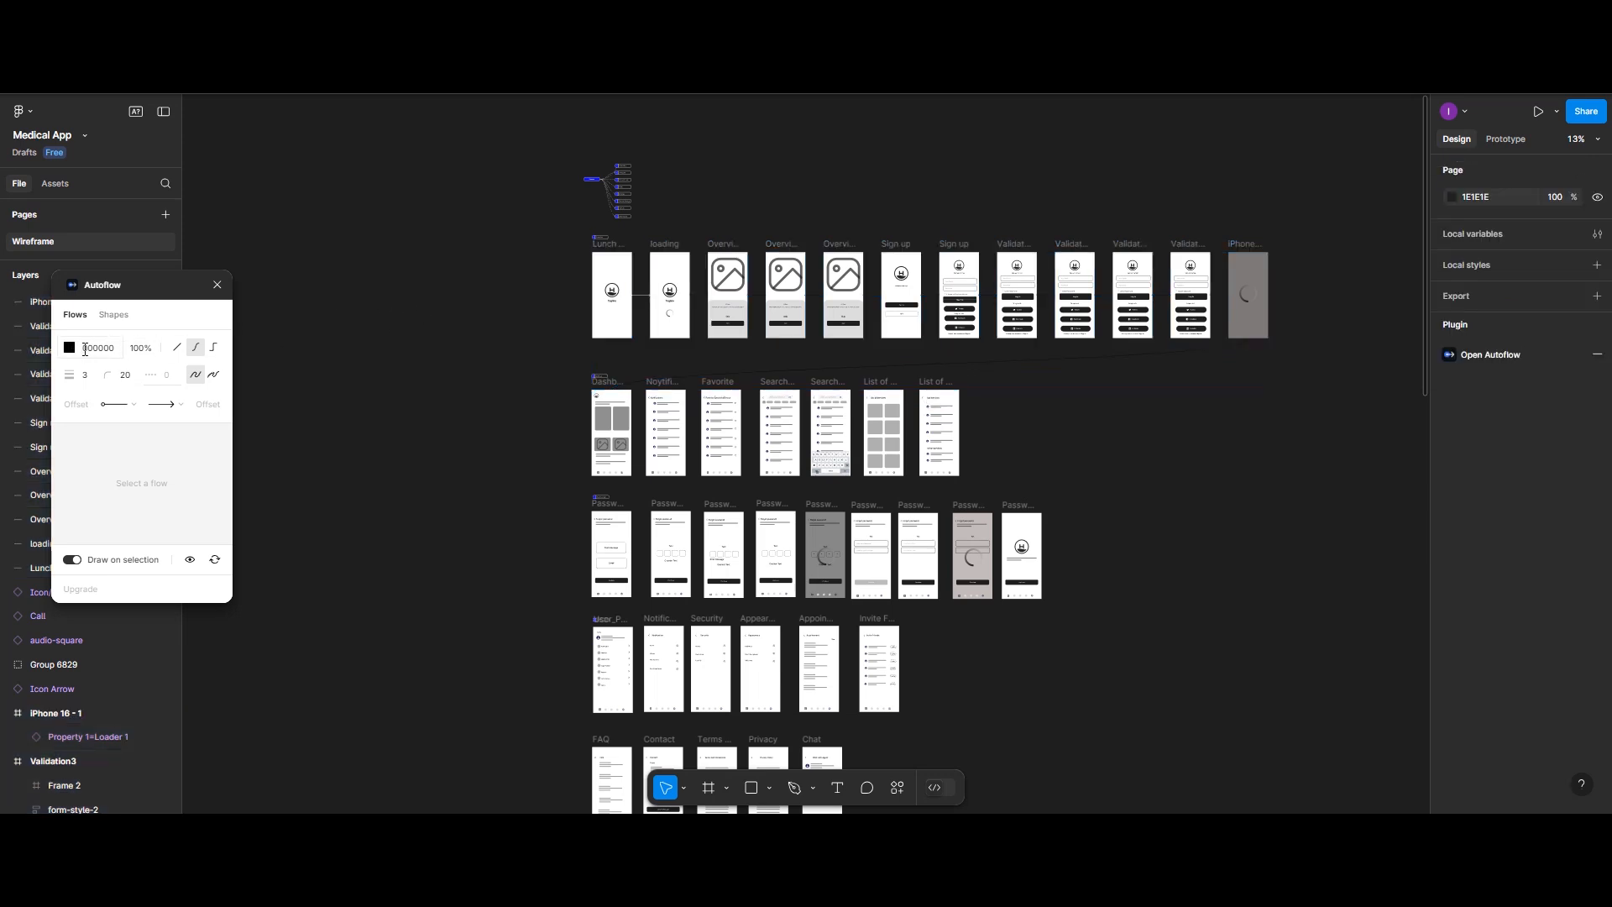
Step: Try to change Autoflow's line colour to FFFFFF with no flow selected
click(86, 346)
text(FFFFF)
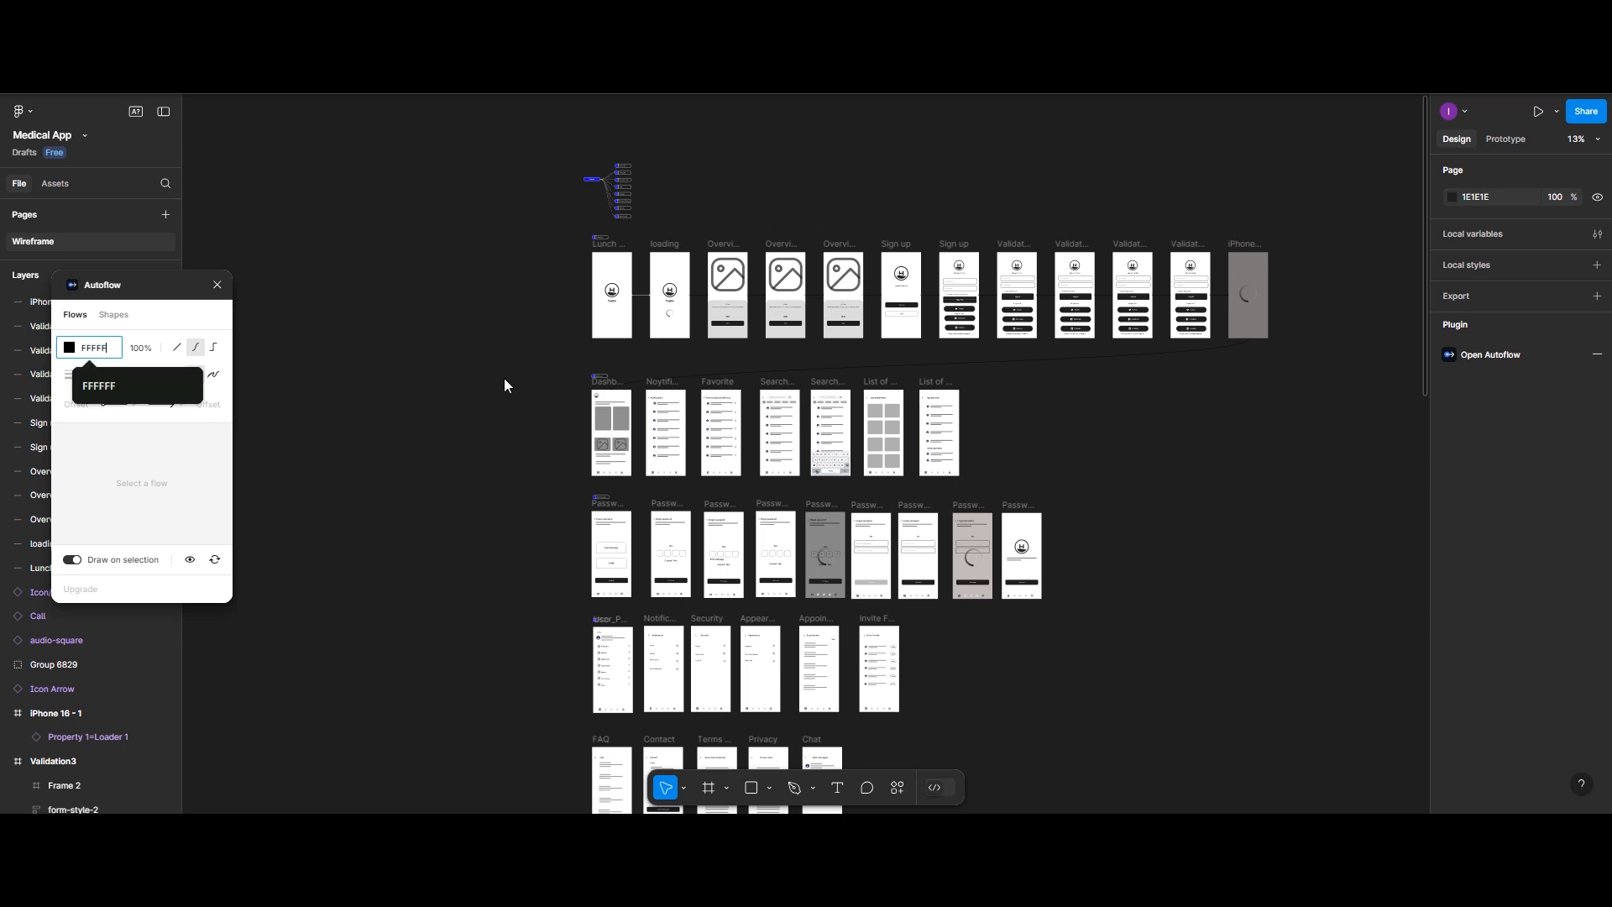
text(F)
key(Return)
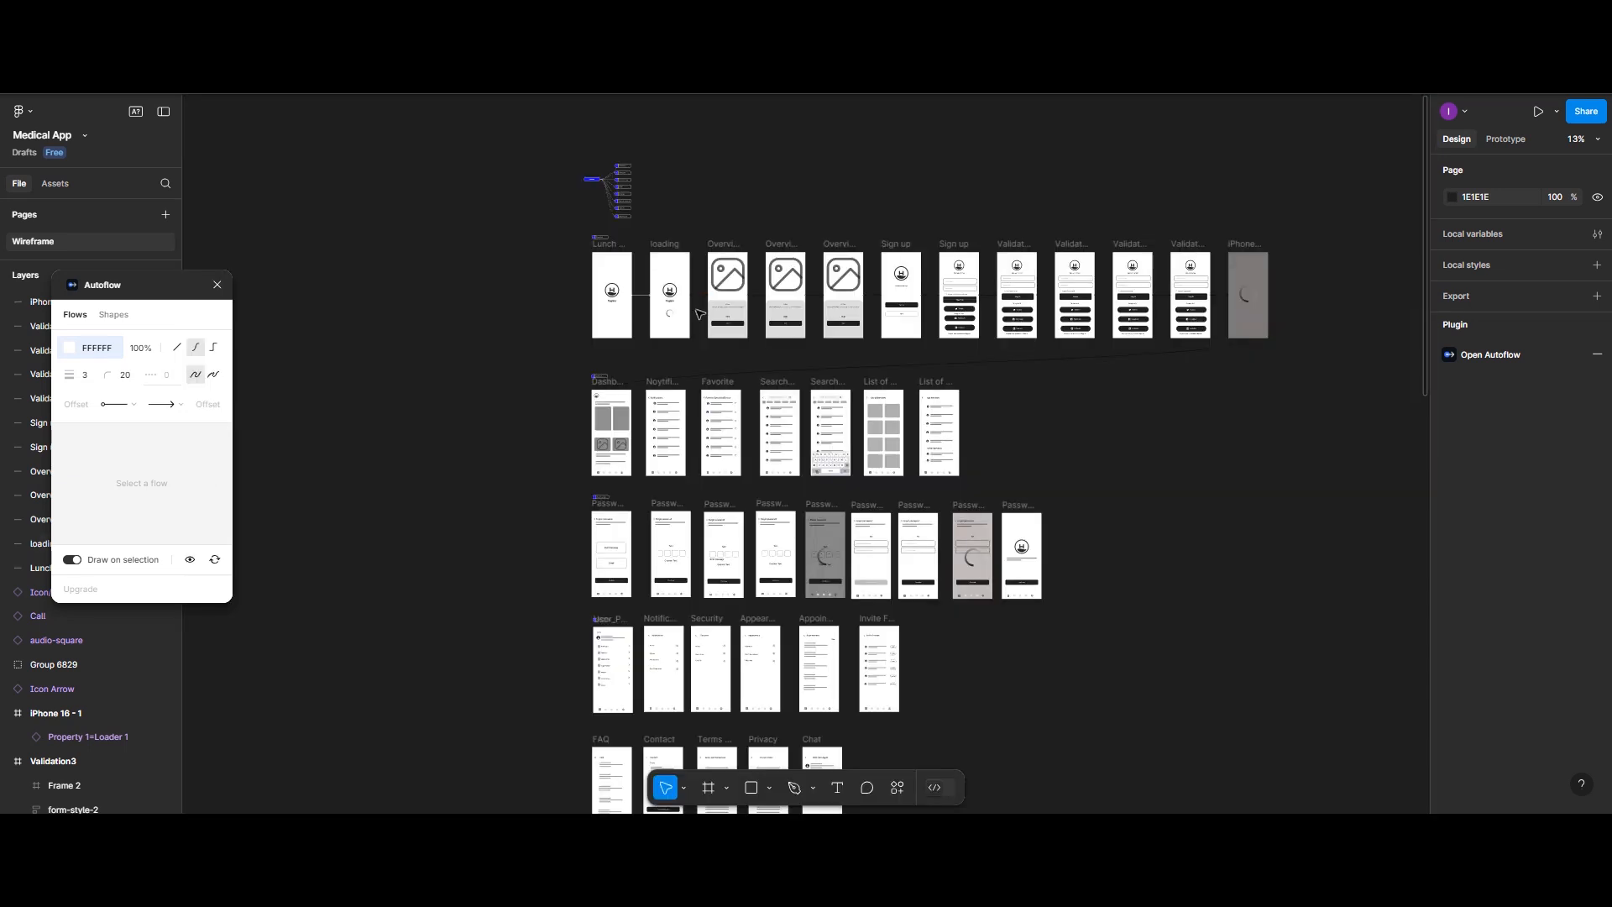
Step: Set the stroke colour of the loading-to-Overview arrow and the iPhone 16 - 1-to-Dashboard arrow to FCFCFE
scroll(699, 314, up, 5)
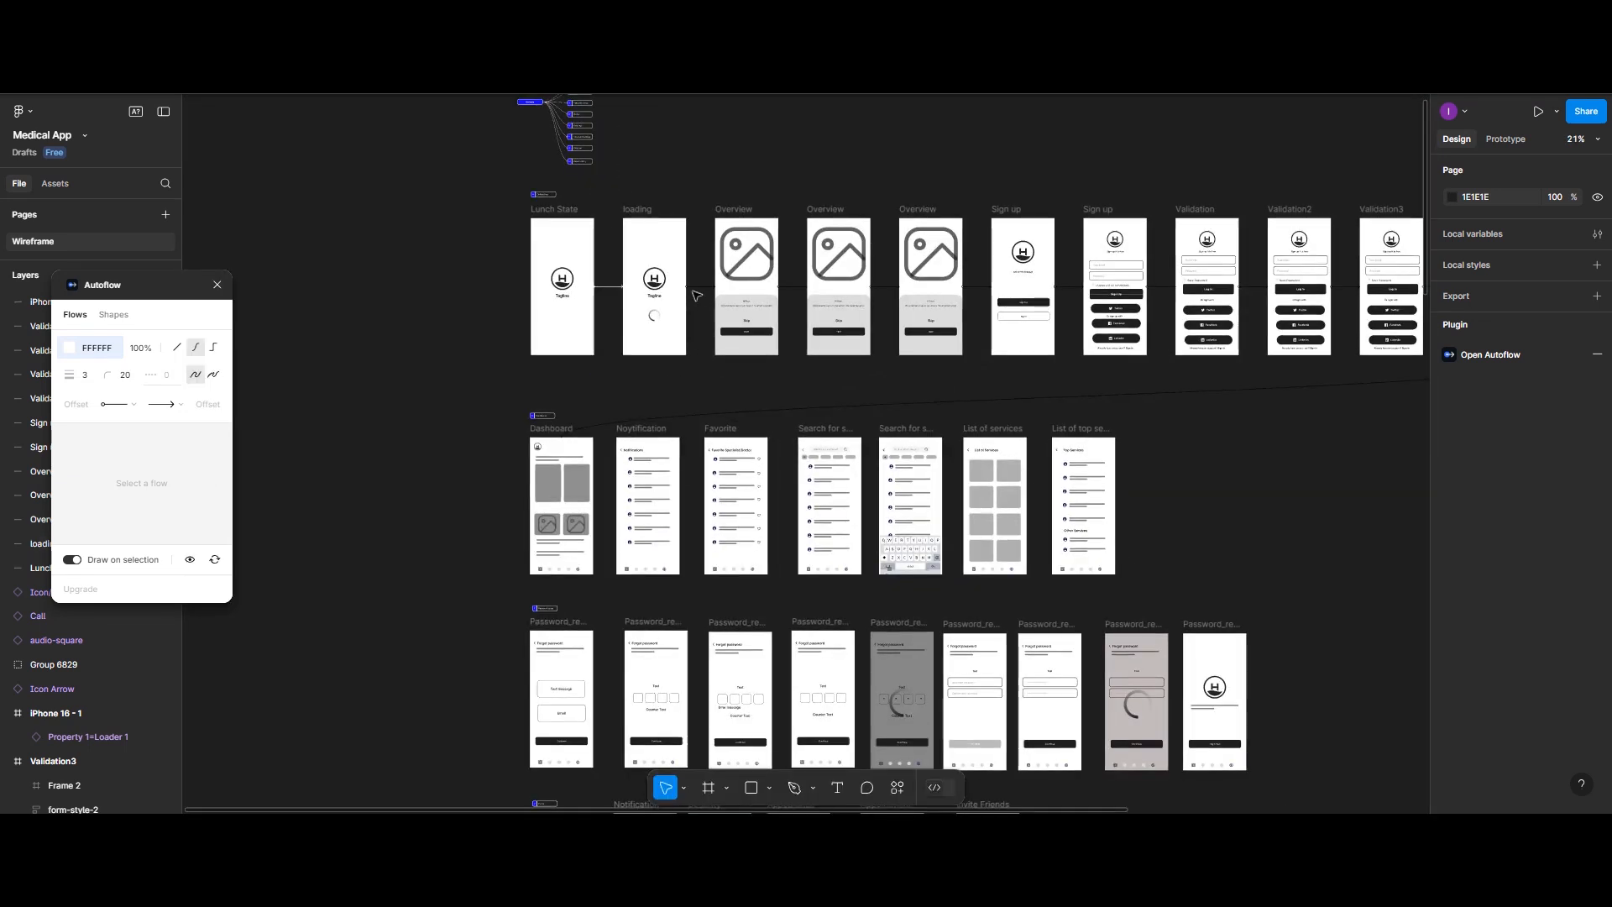
click(696, 288)
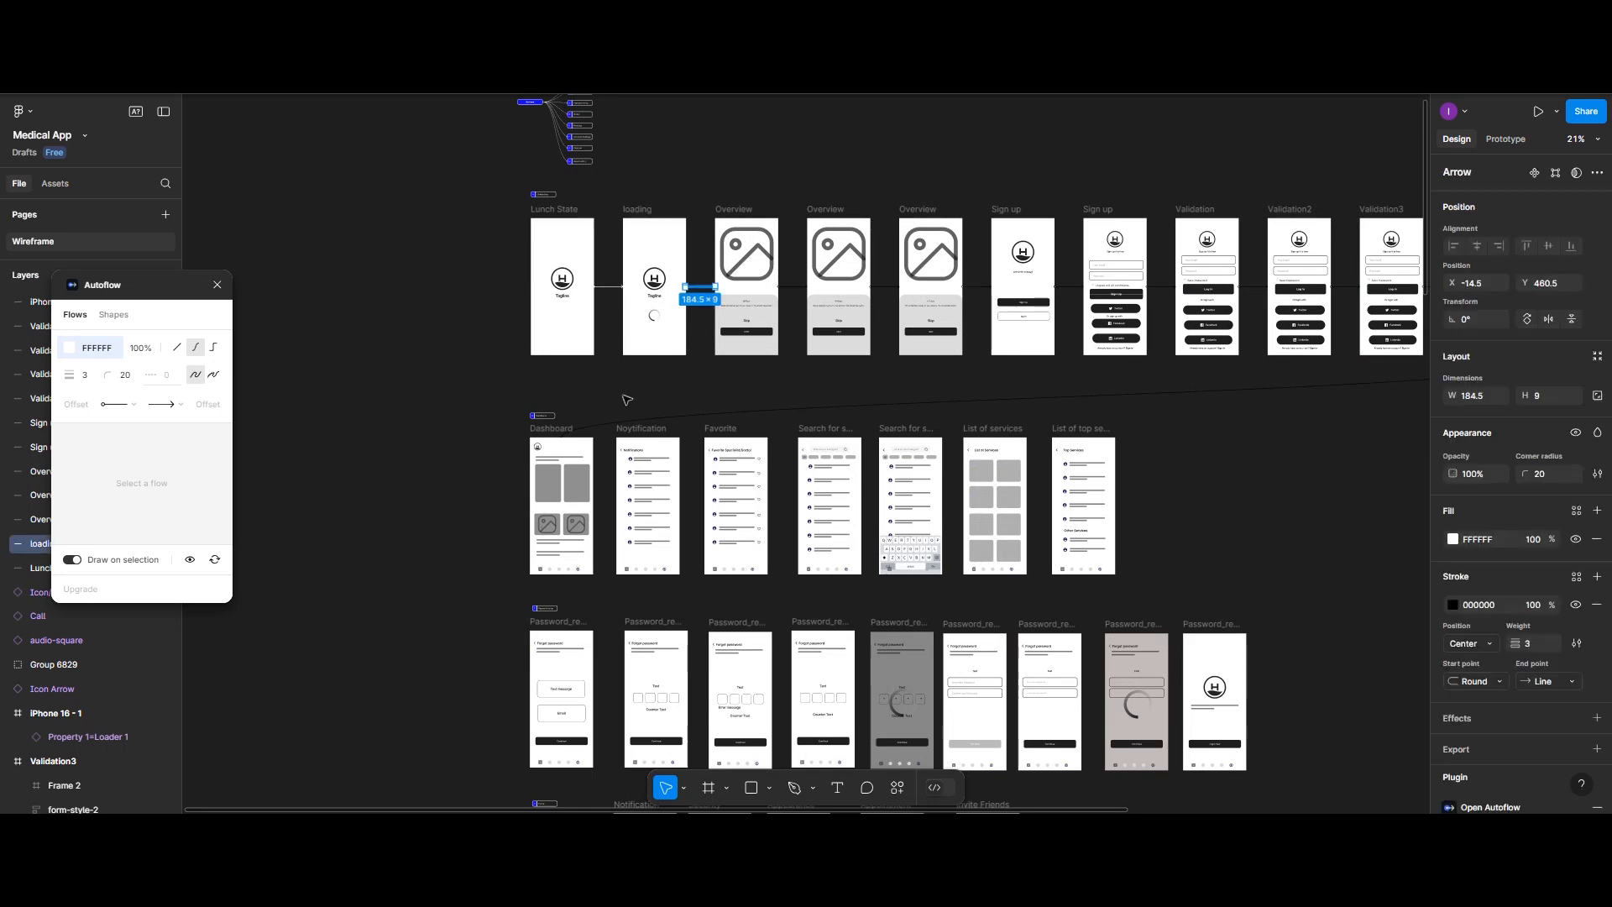
shift+click(658, 423)
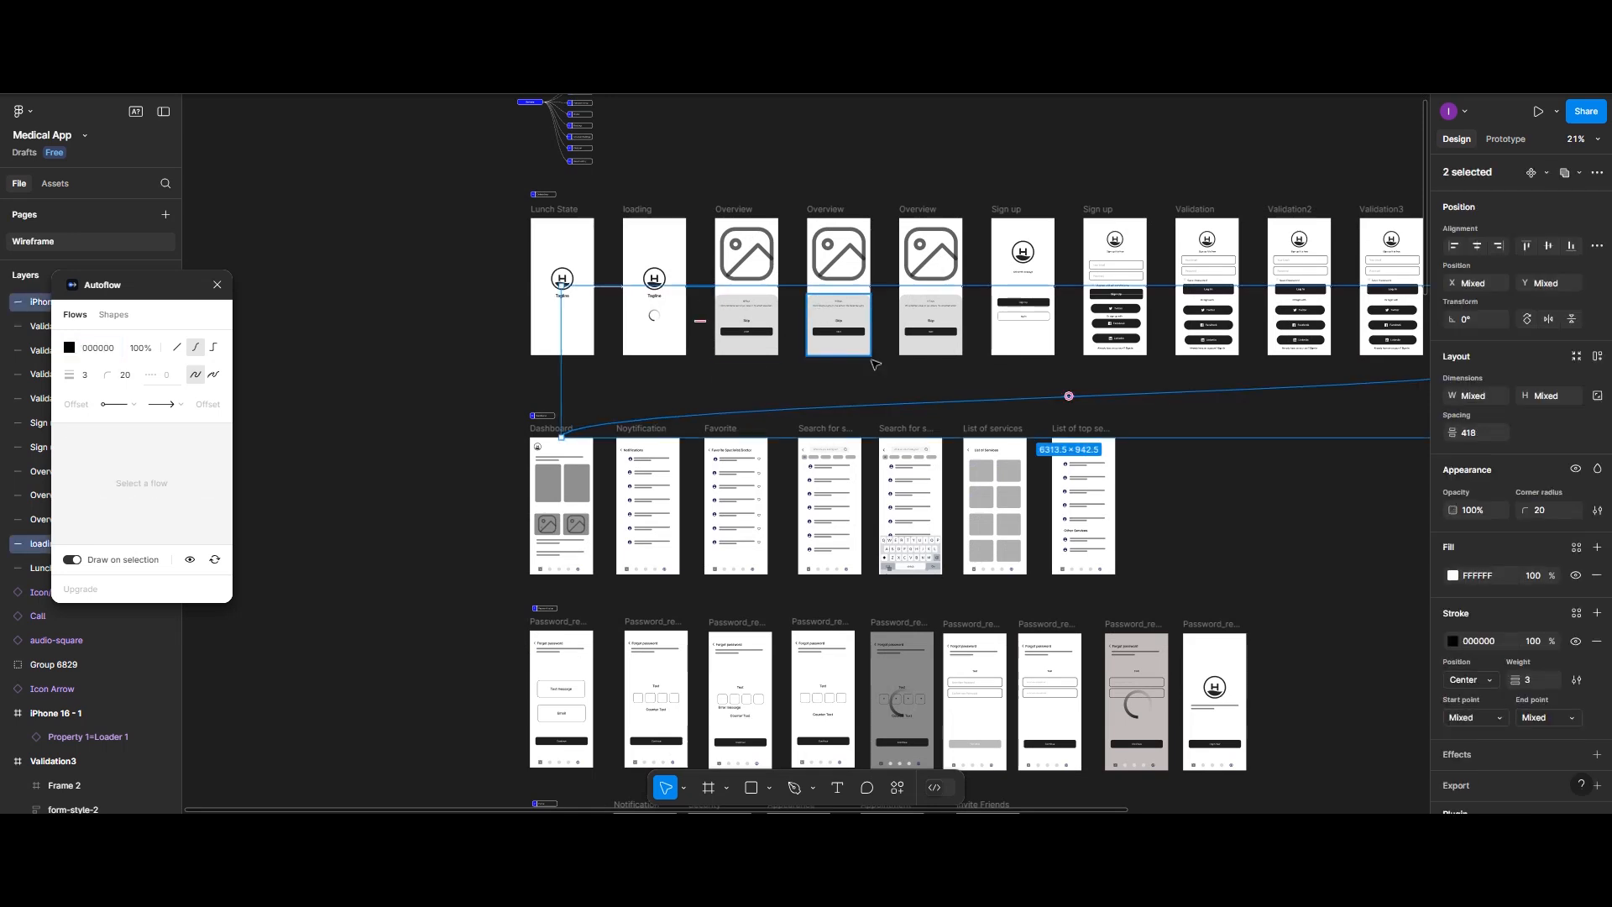
click(1452, 641)
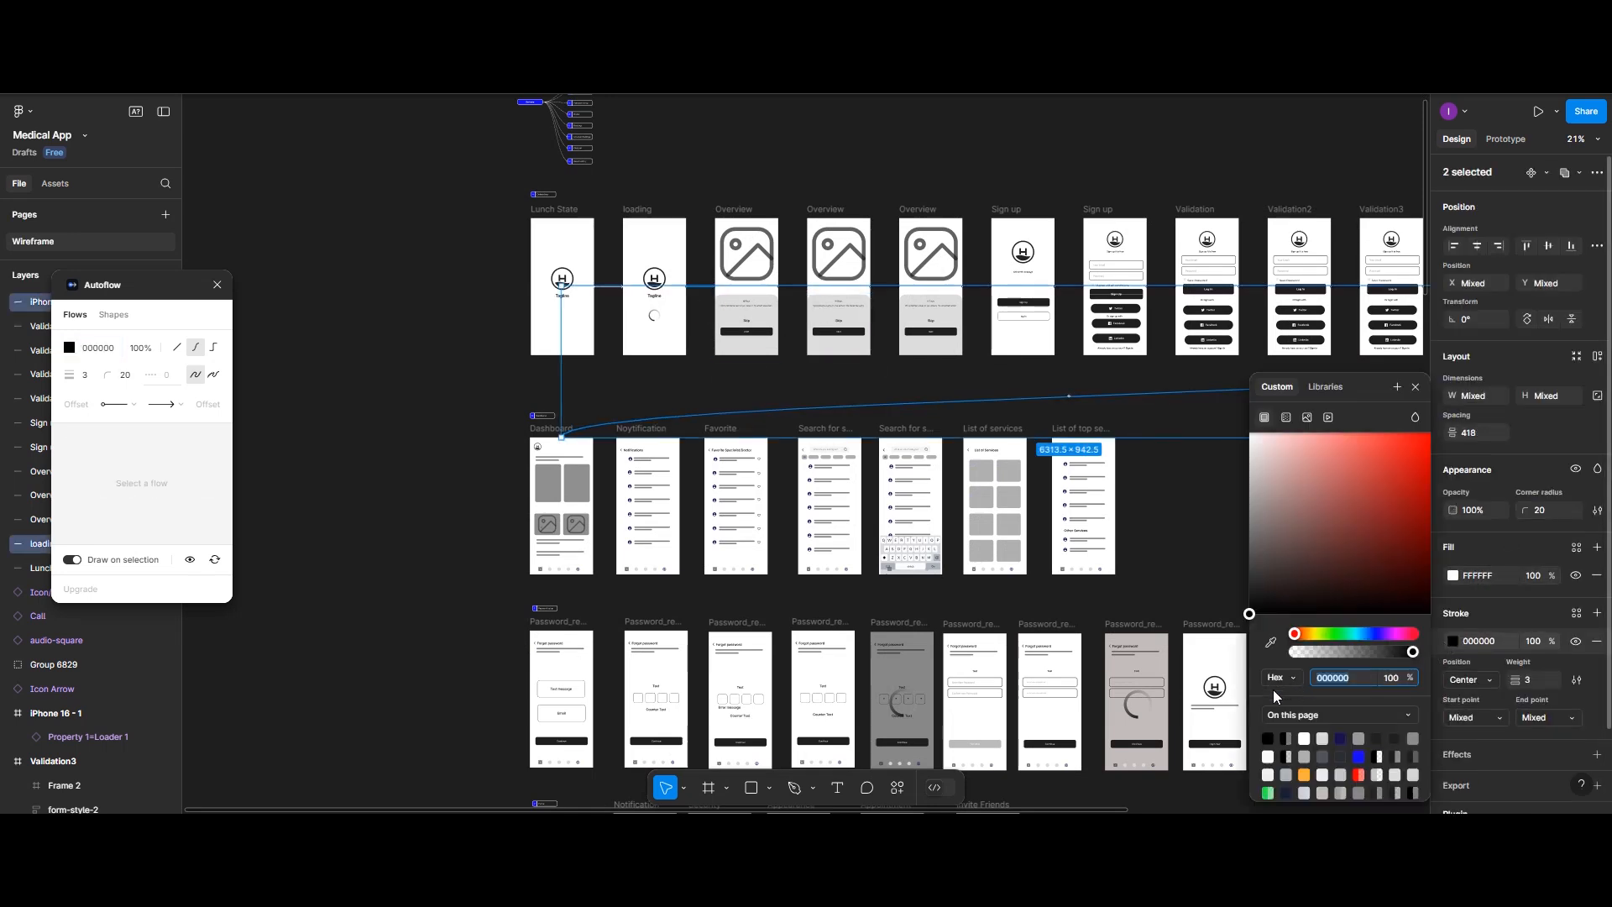
click(1268, 756)
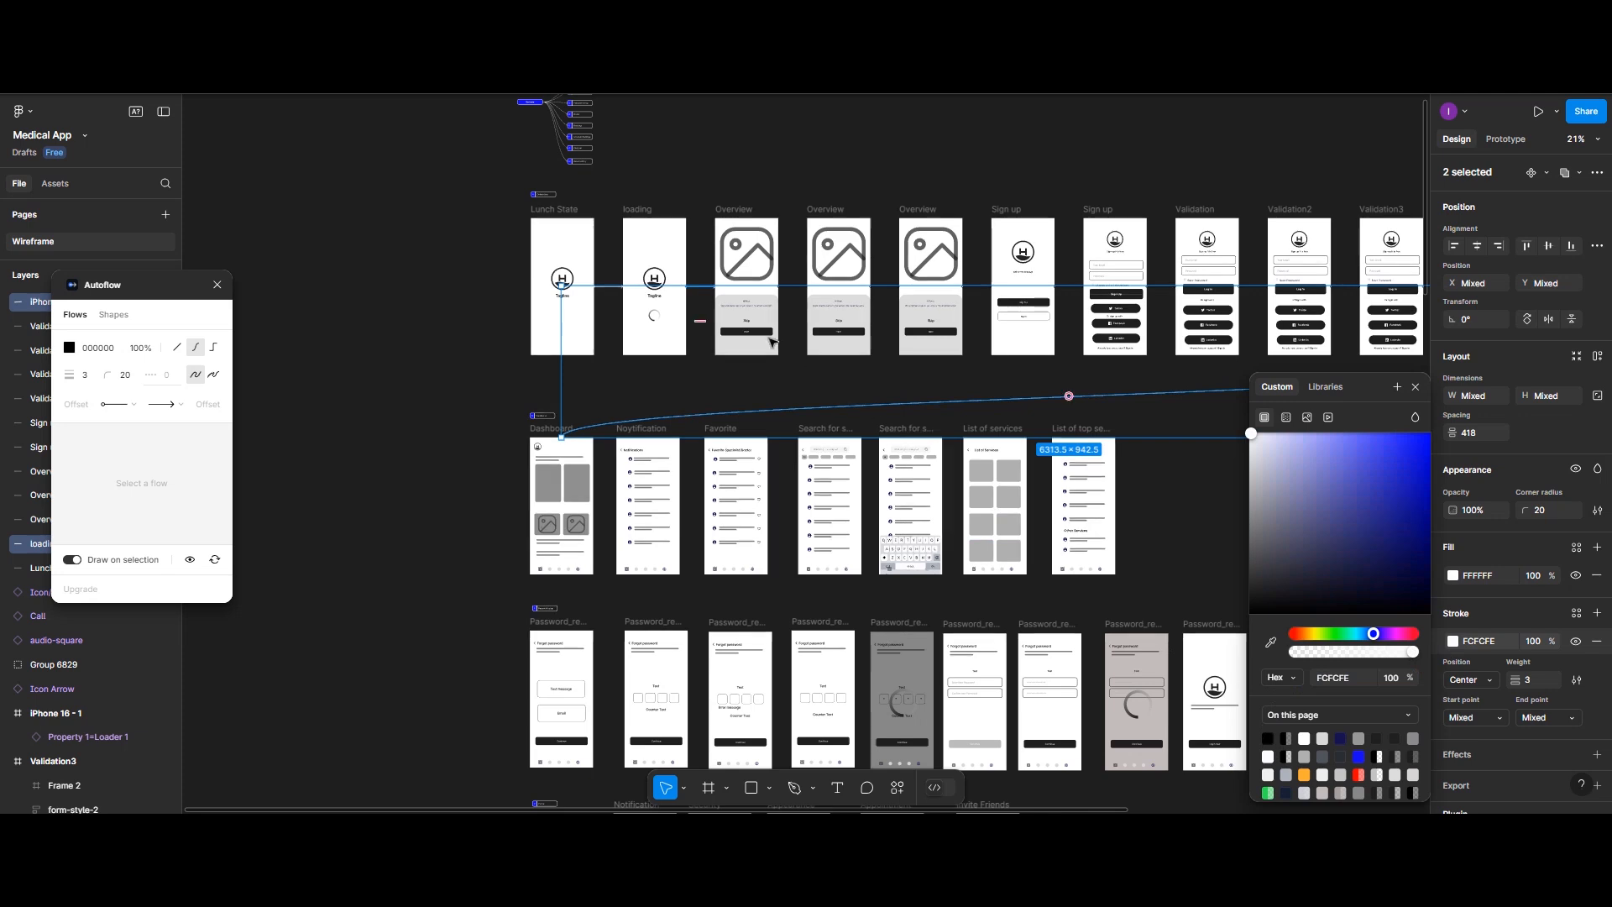
Step: Set the stroke colour of the nine black arrows from the first Overview frame through to iPhone 16 - 1 to white
click(789, 289)
click(793, 287)
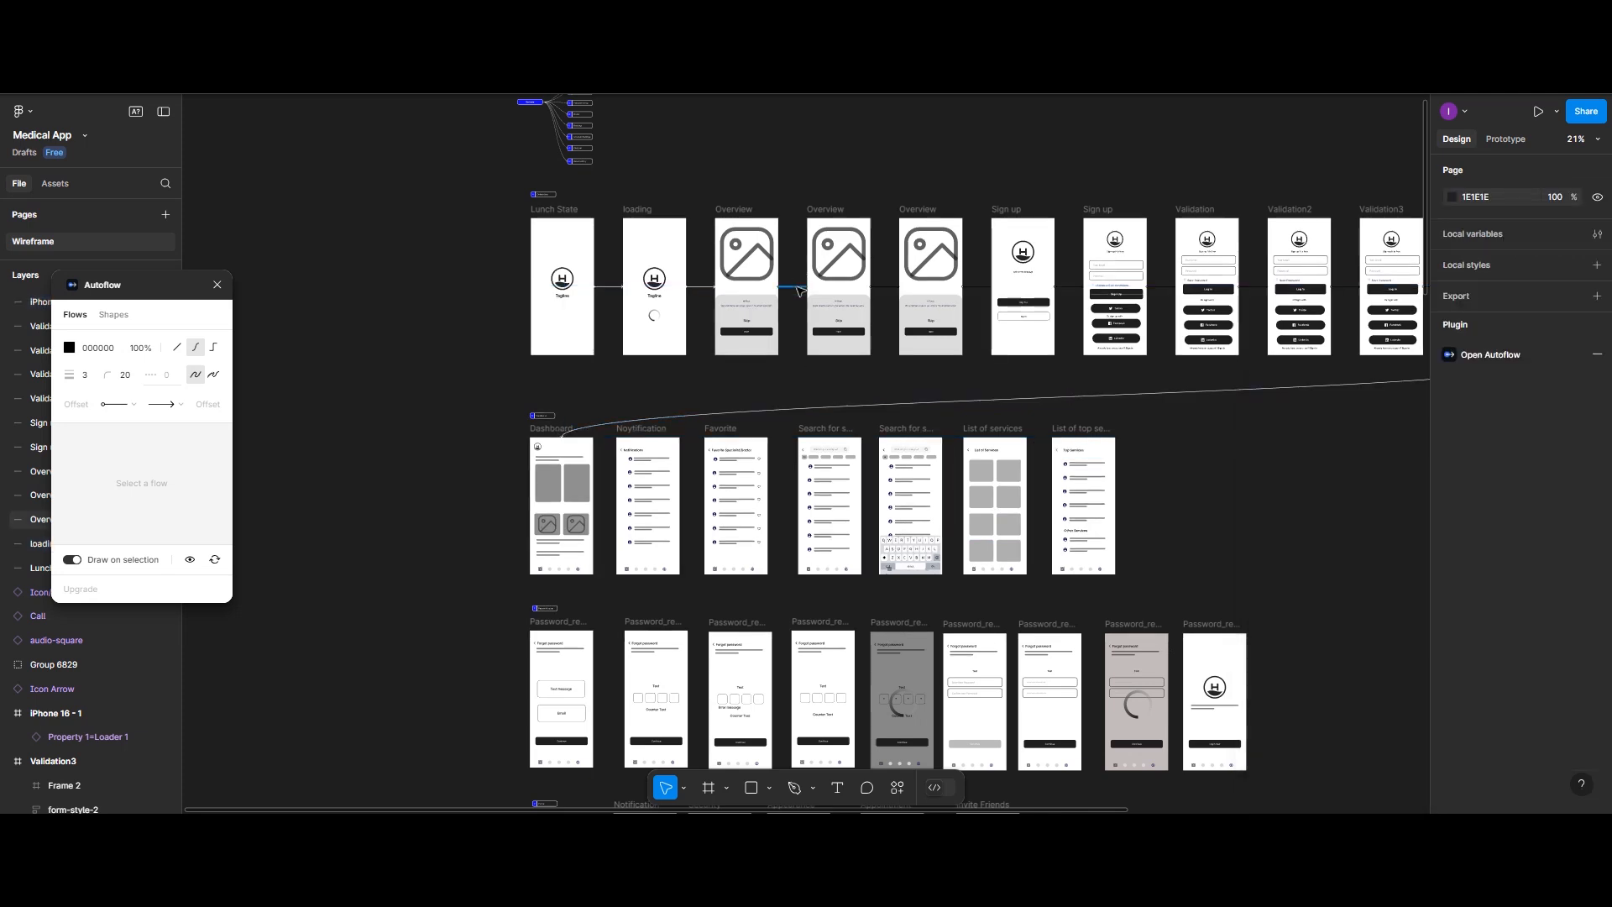
shift+click(884, 288)
shift+click(977, 288)
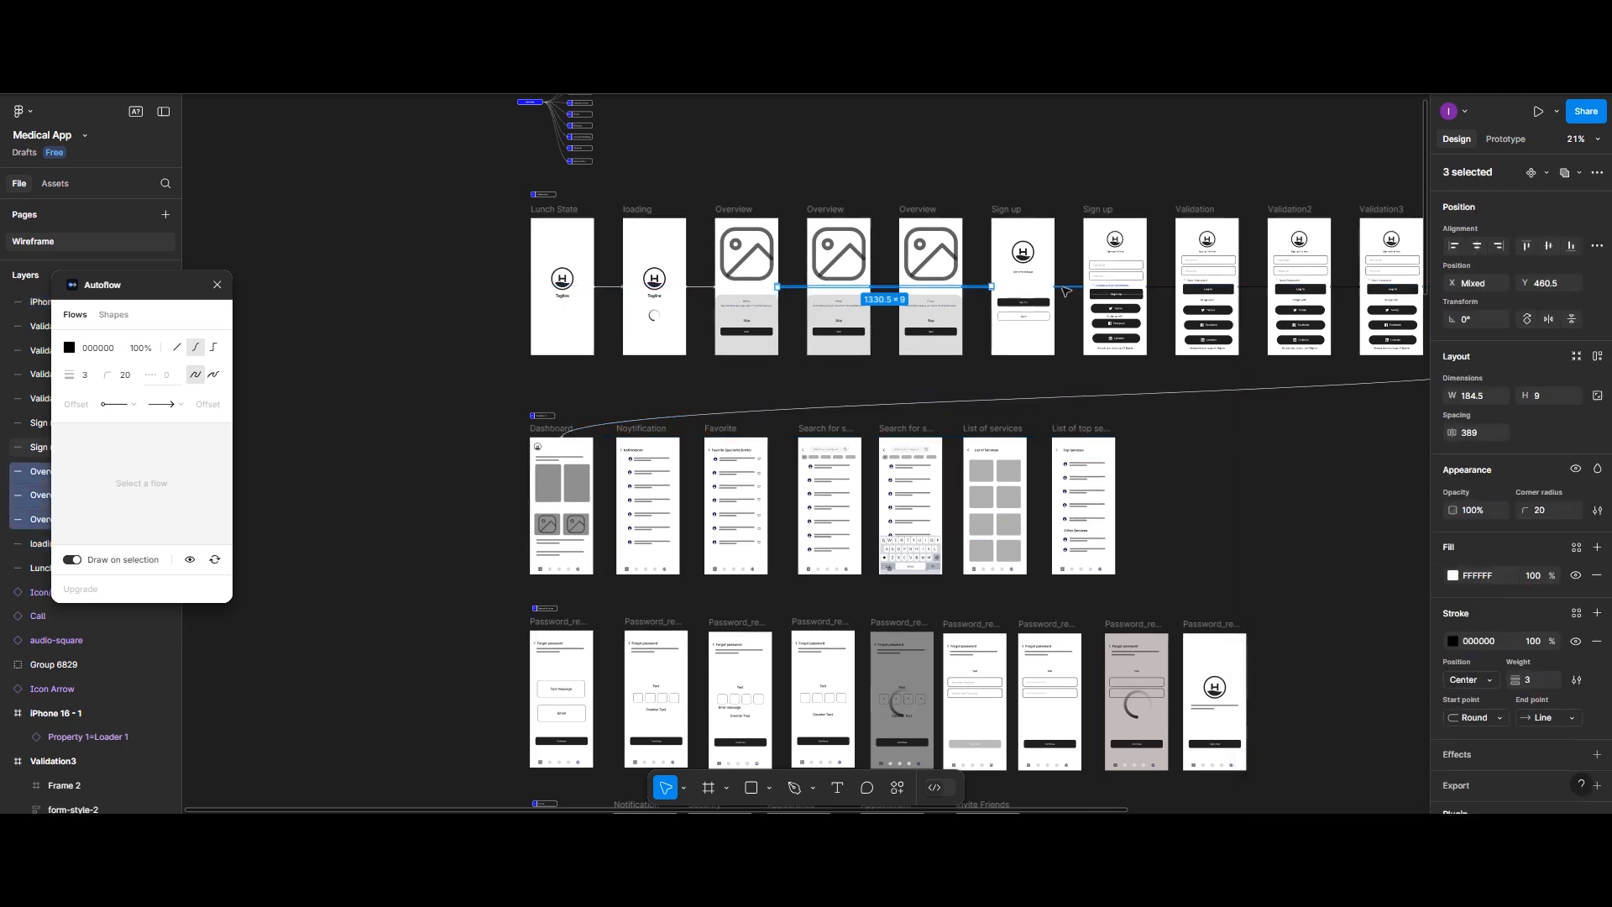
shift+click(1065, 290)
scroll(1105, 296, right, 5)
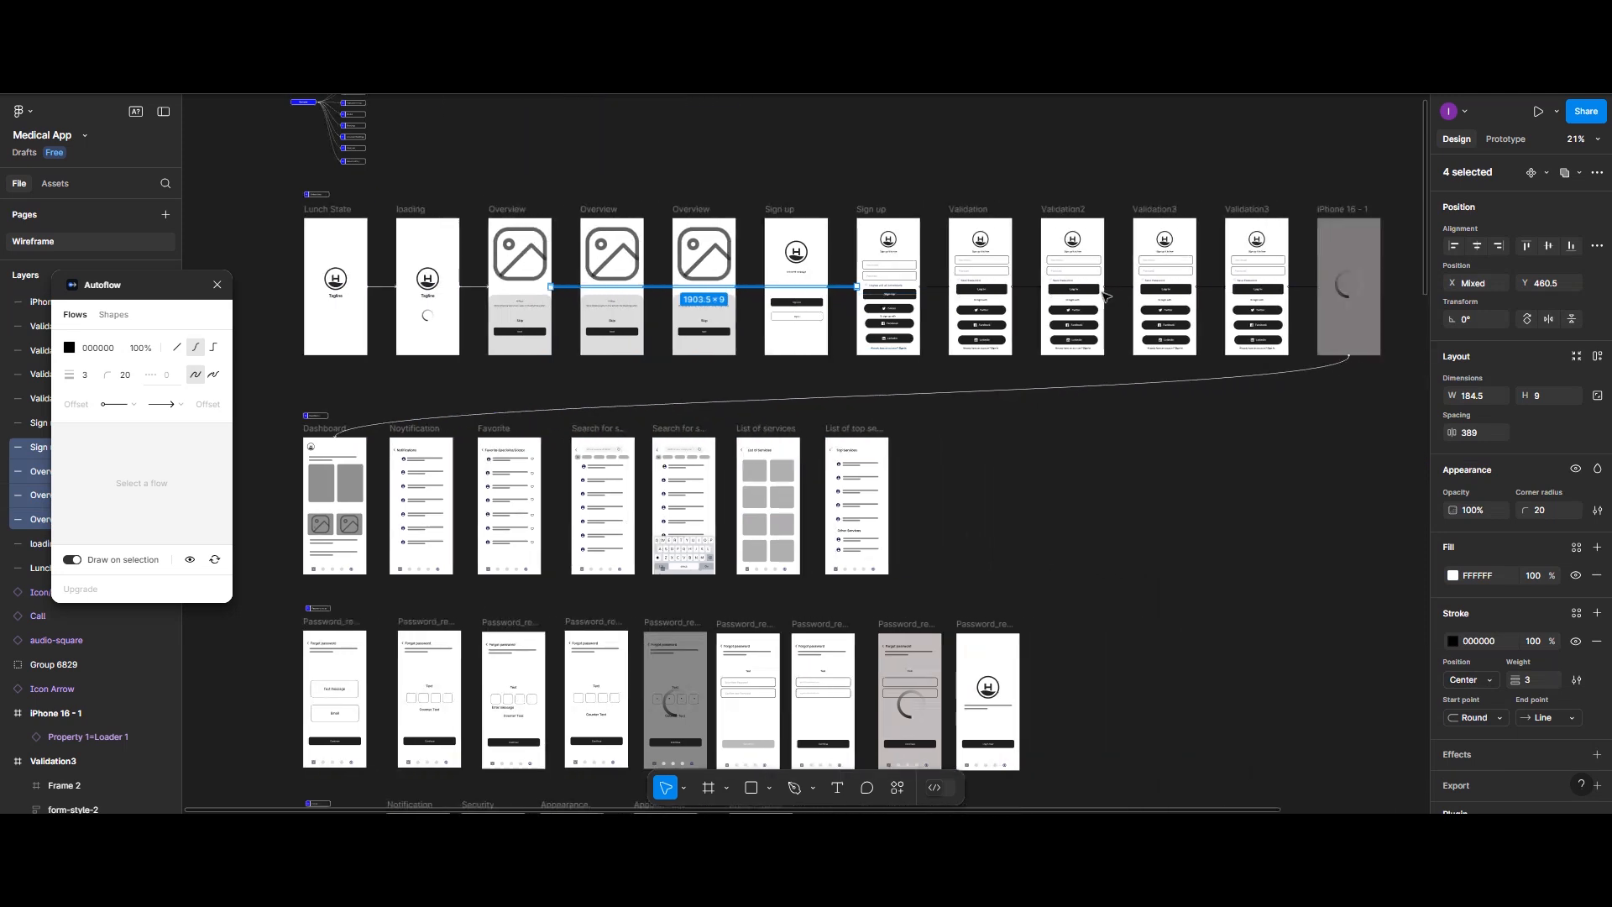
shift+click(933, 288)
shift+click(1025, 288)
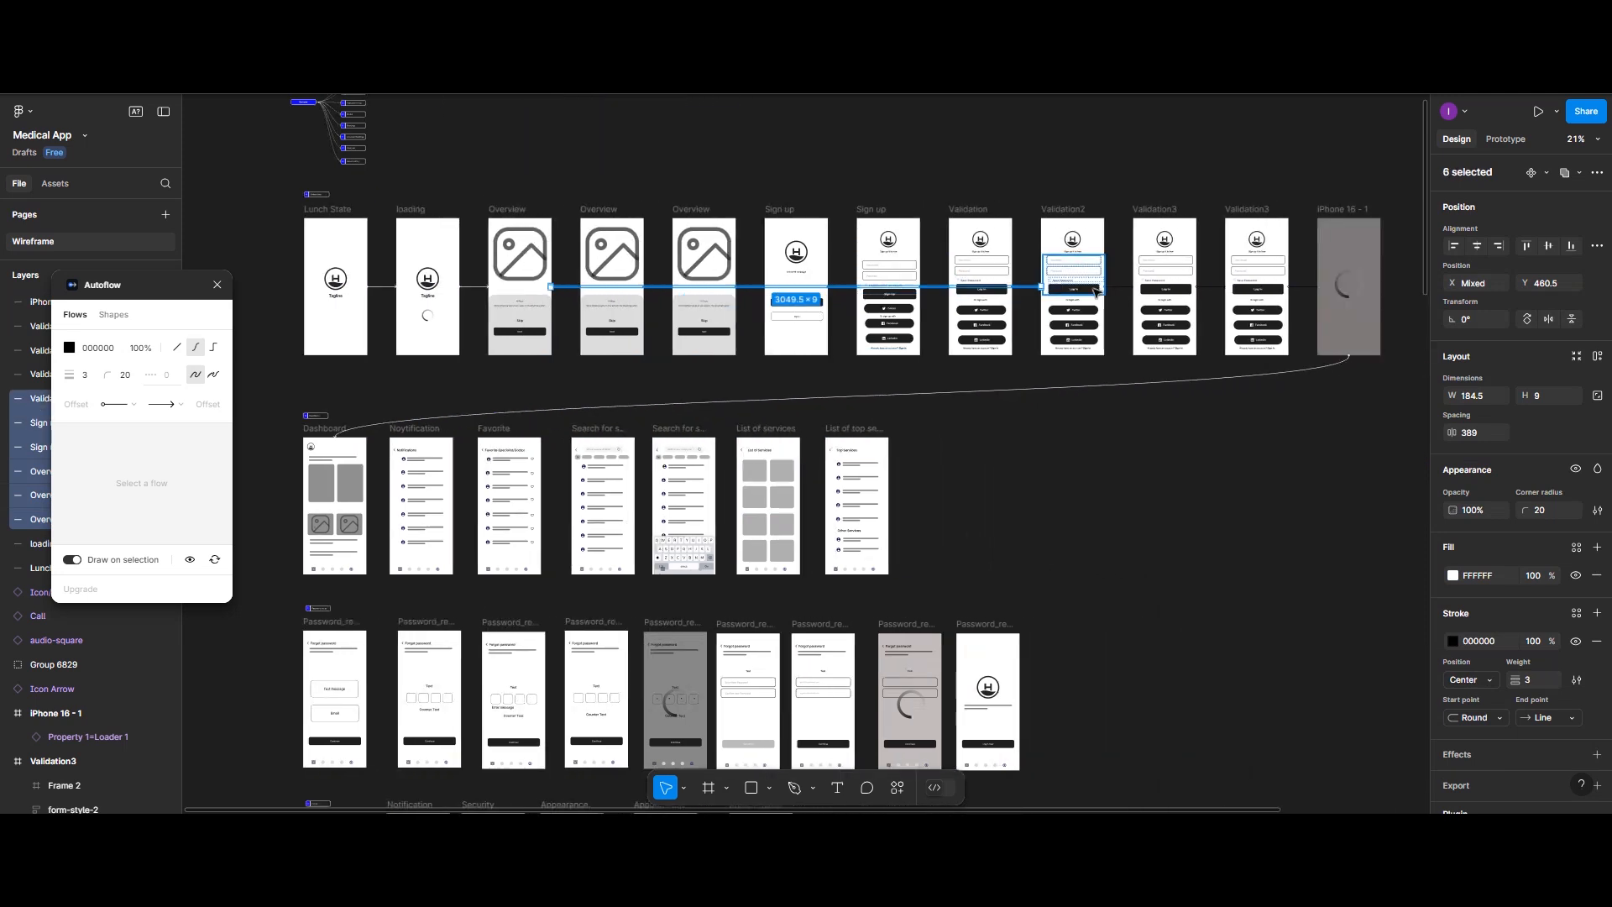
shift+click(1118, 288)
shift+click(1211, 289)
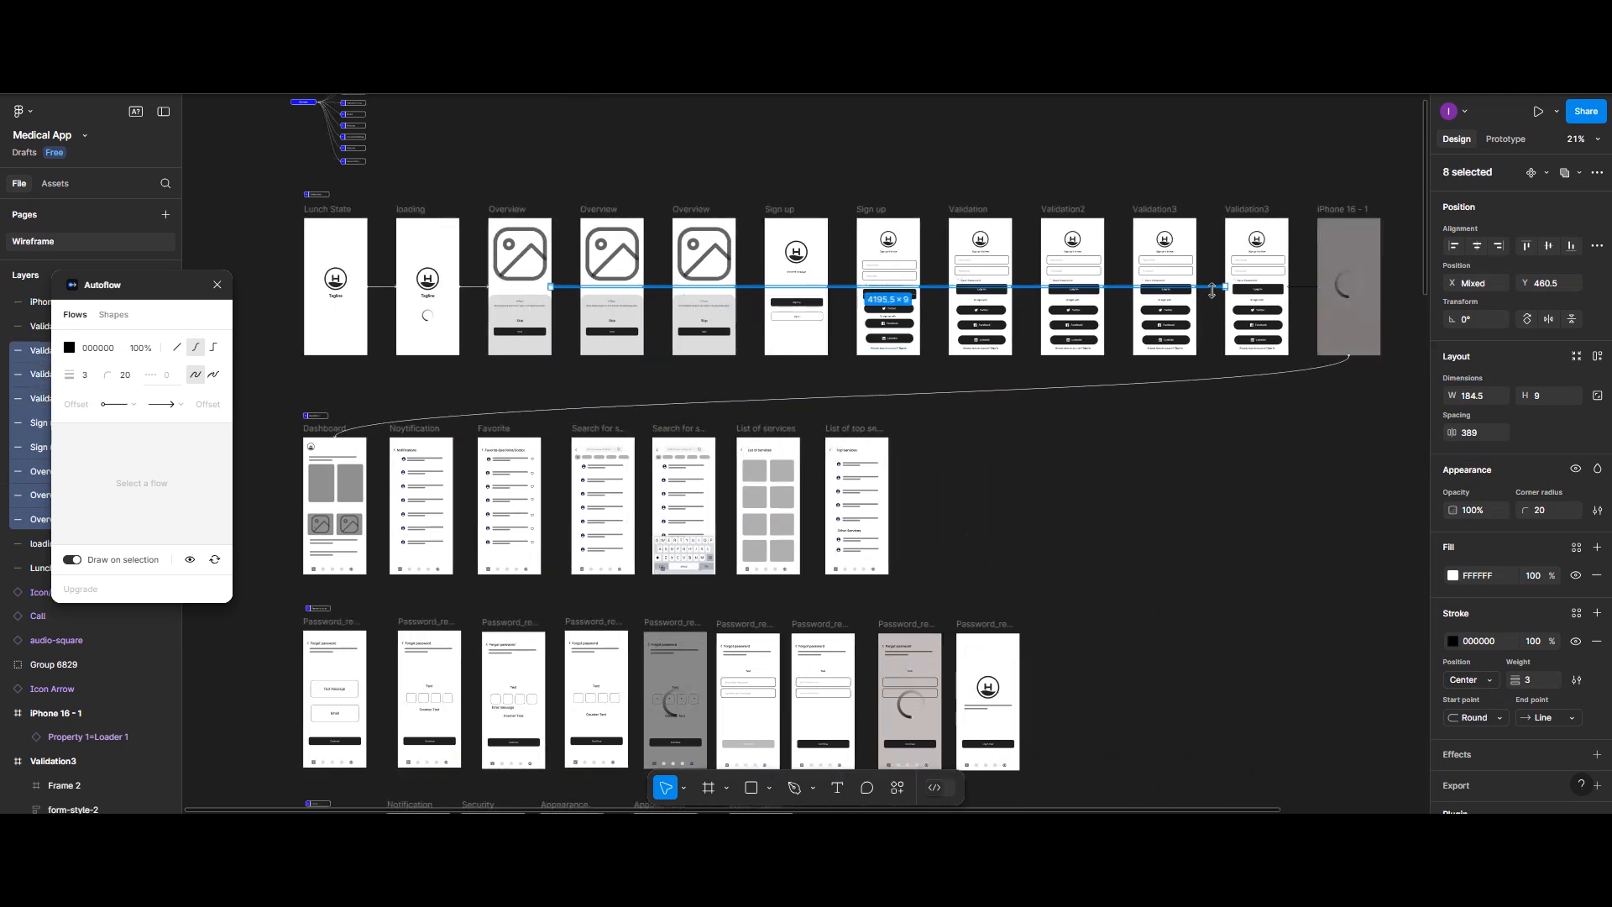
shift+click(1302, 287)
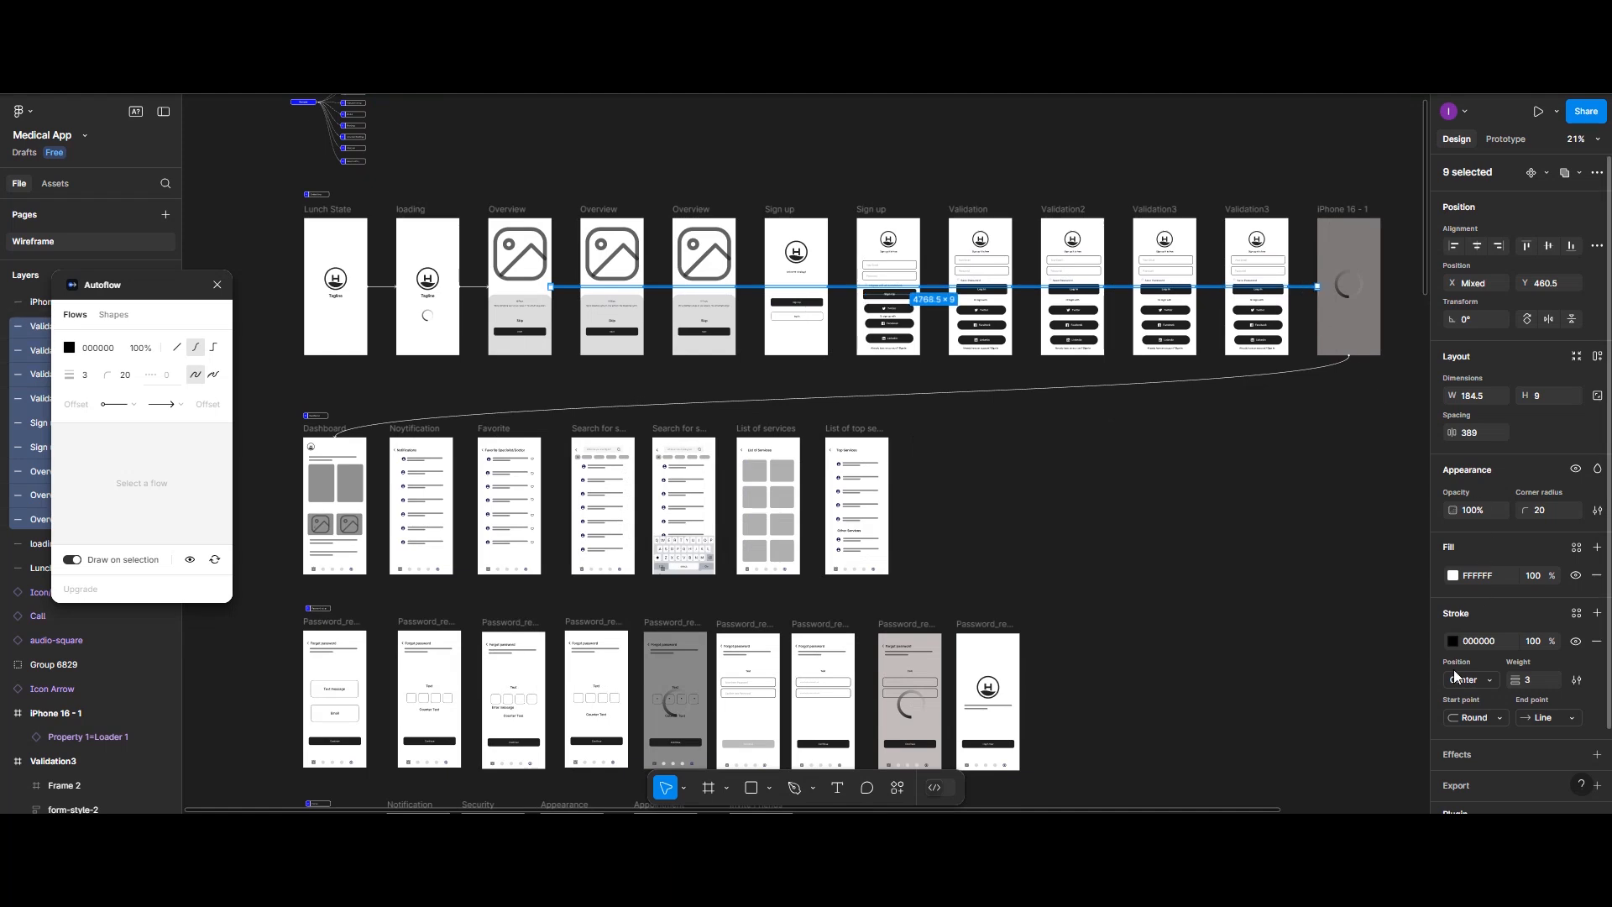
click(1452, 639)
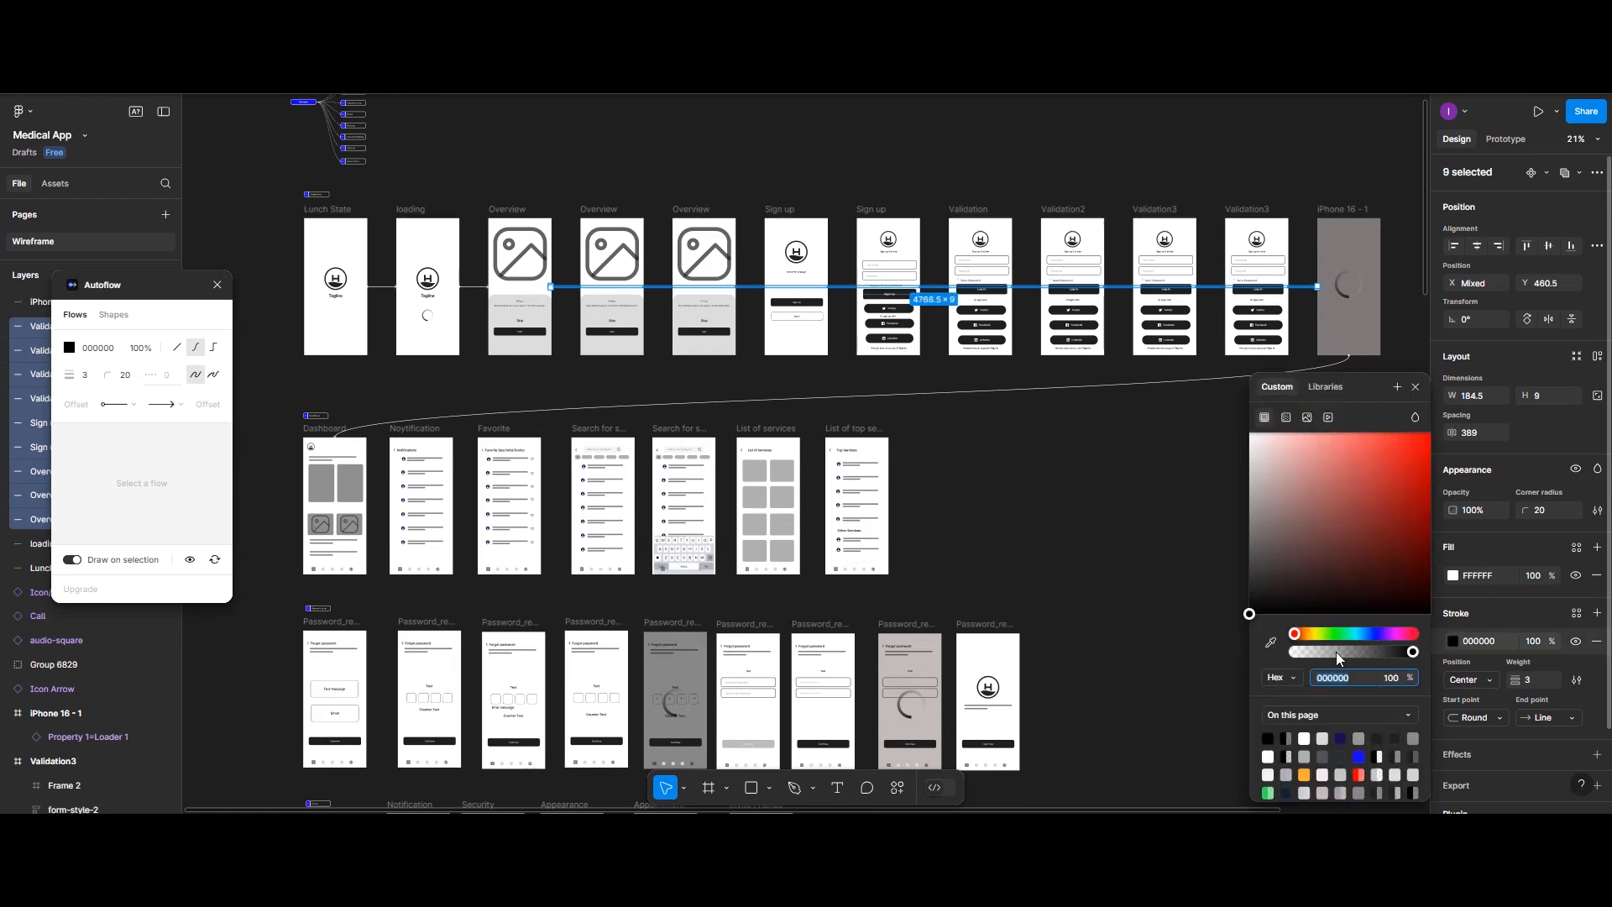
click(1267, 755)
click(1103, 487)
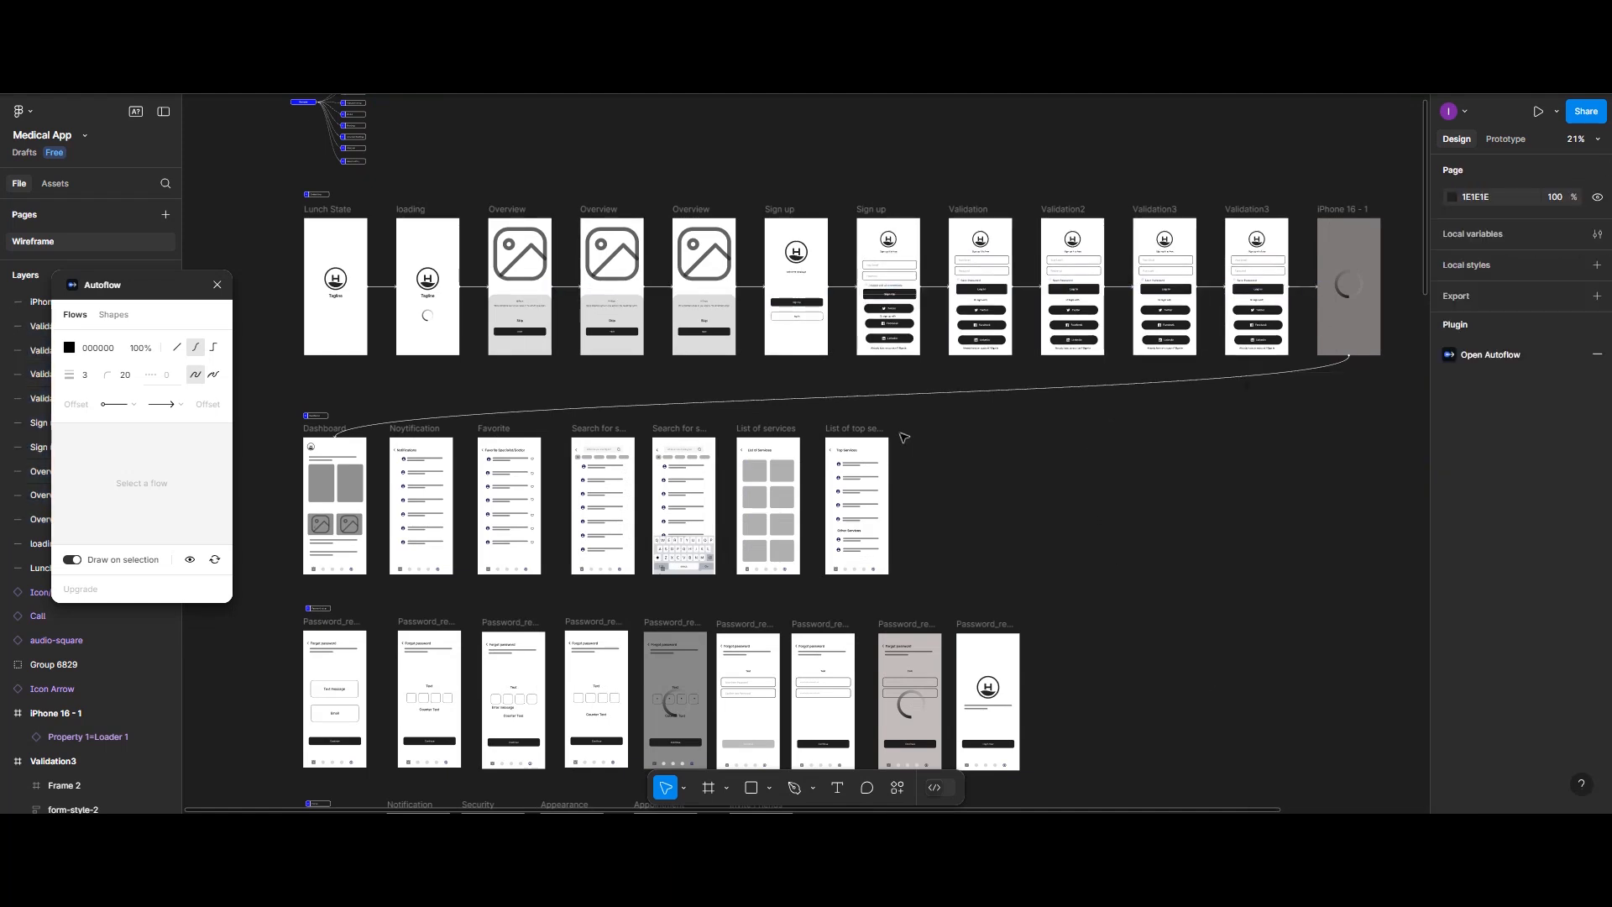
Step: Set Autoflow's line colour to FFFFFF for new flows, with nothing selected
scroll(361, 470, up, 5)
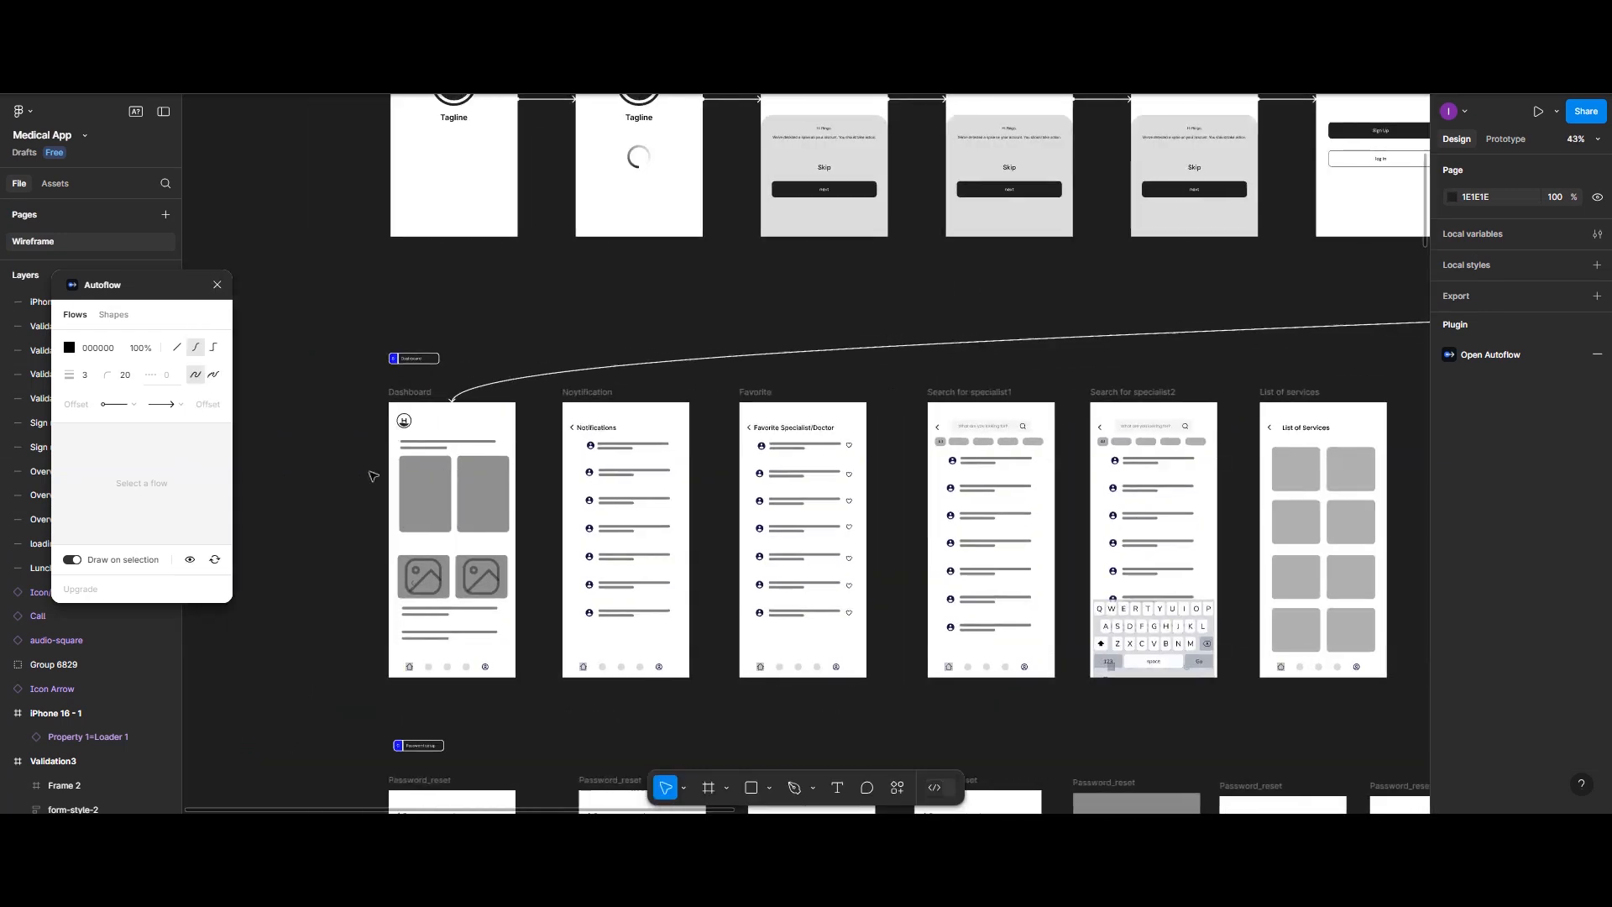
scroll(497, 461, up, 3)
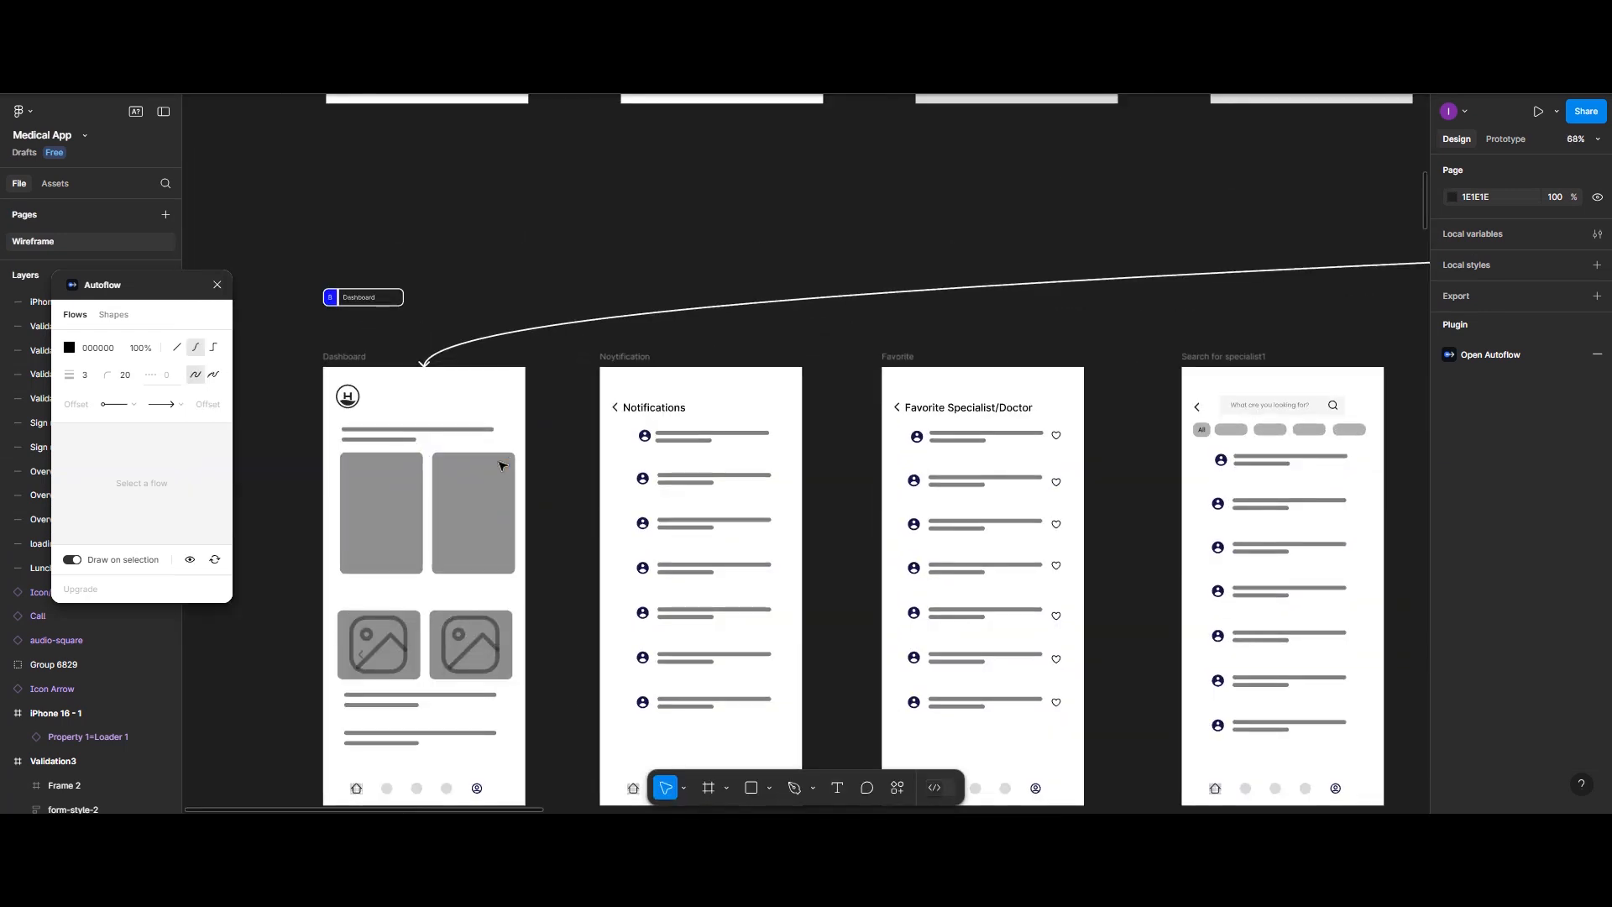
scroll(501, 465, down, 3)
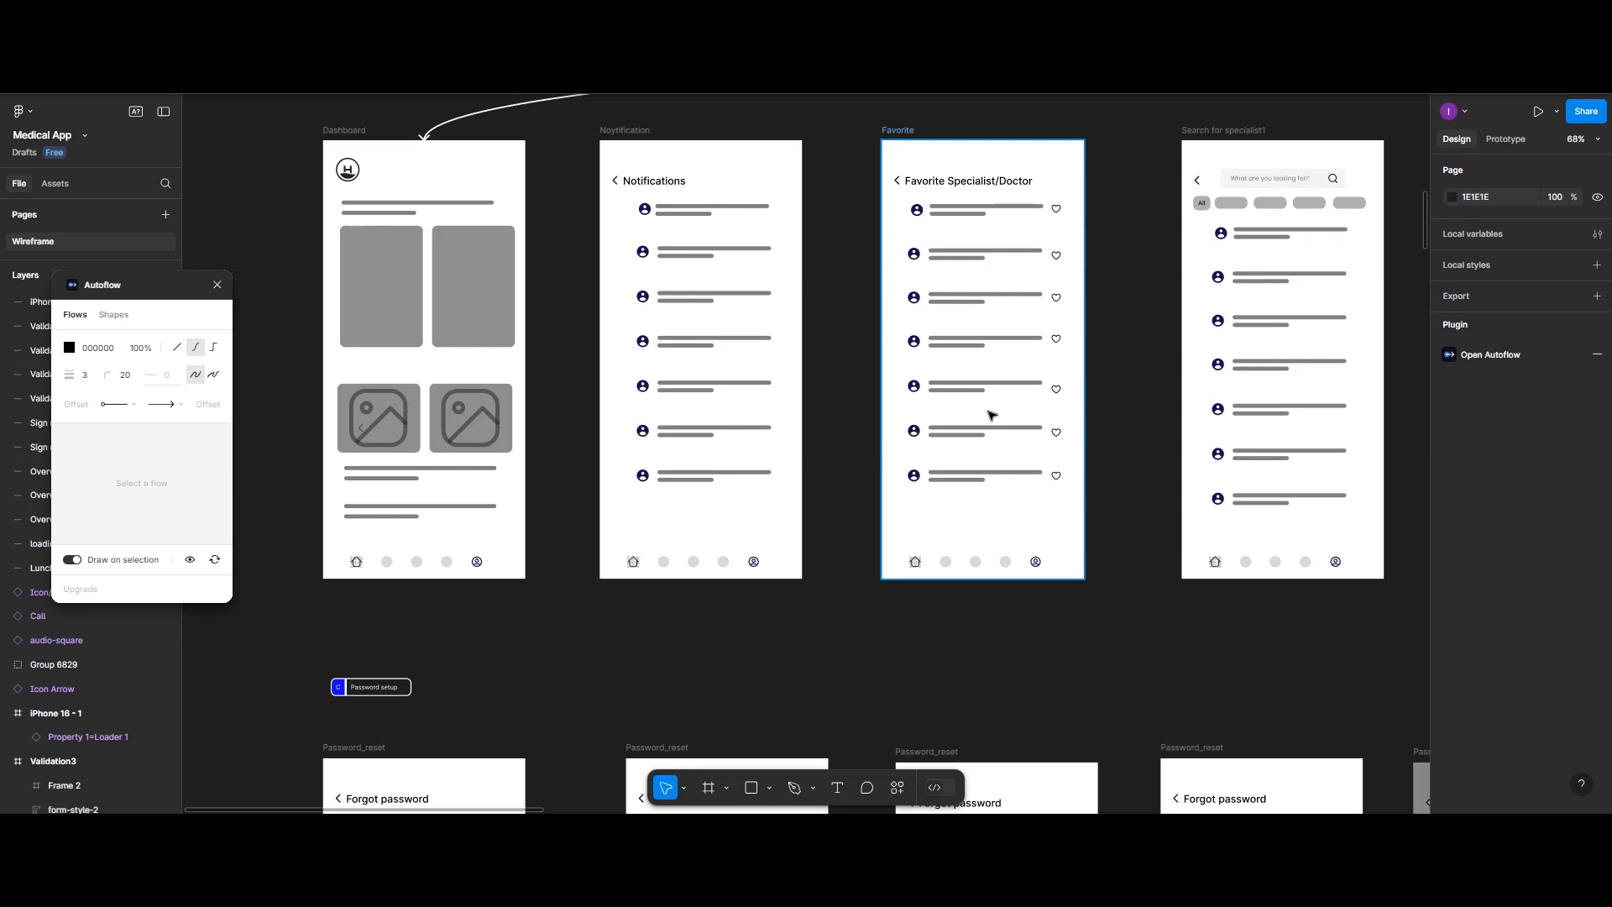
scroll(989, 414, down, 3)
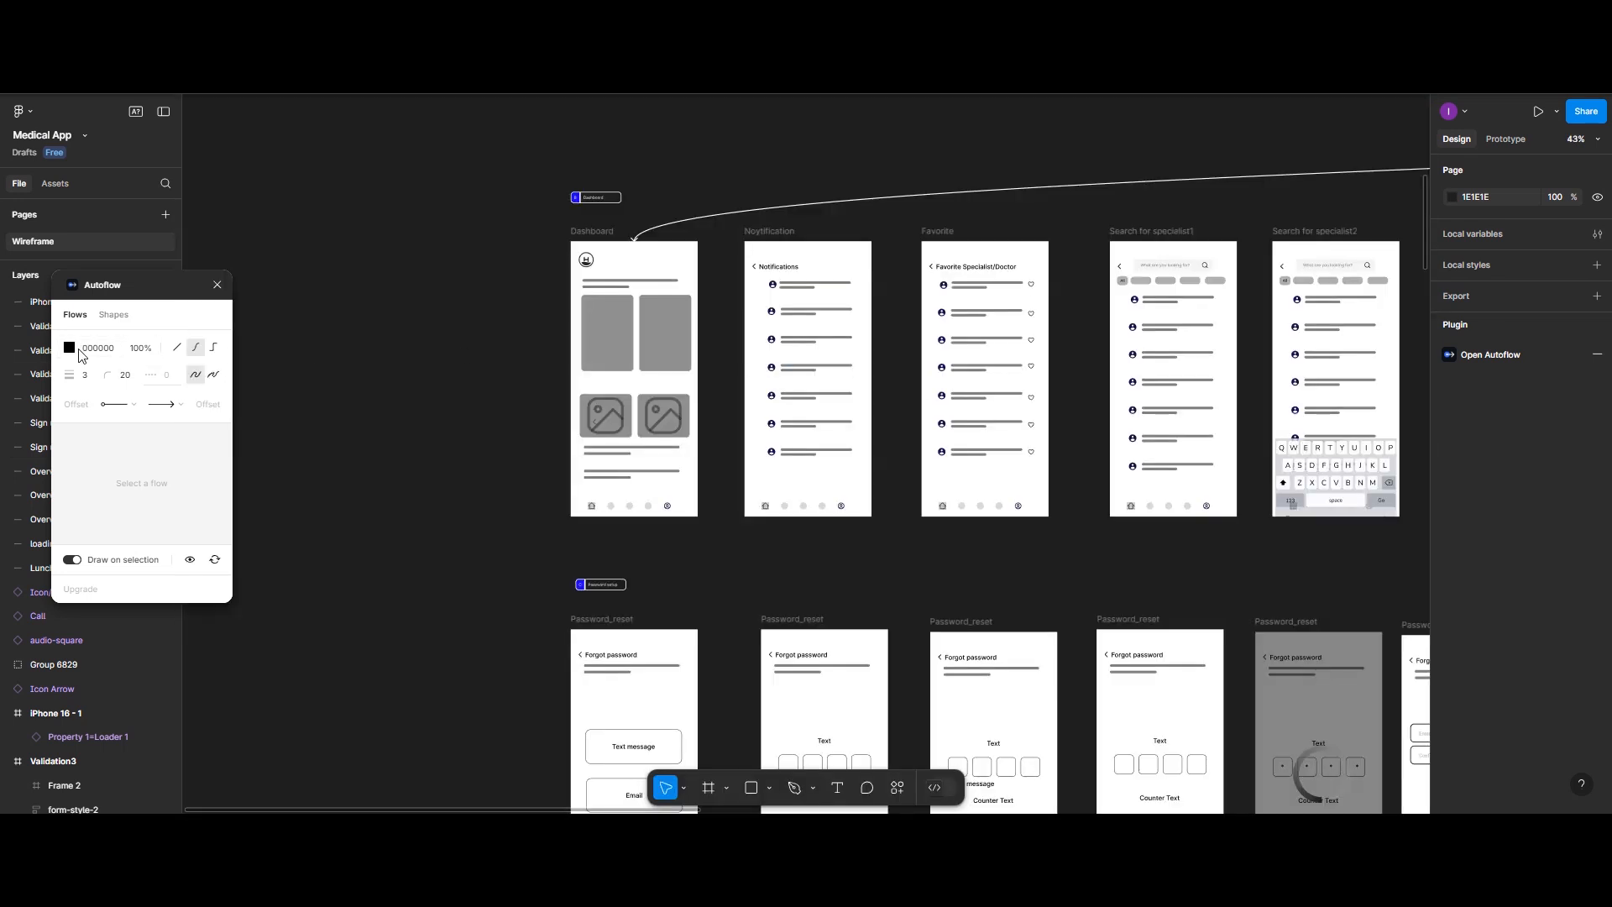
click(87, 349)
text(FF)
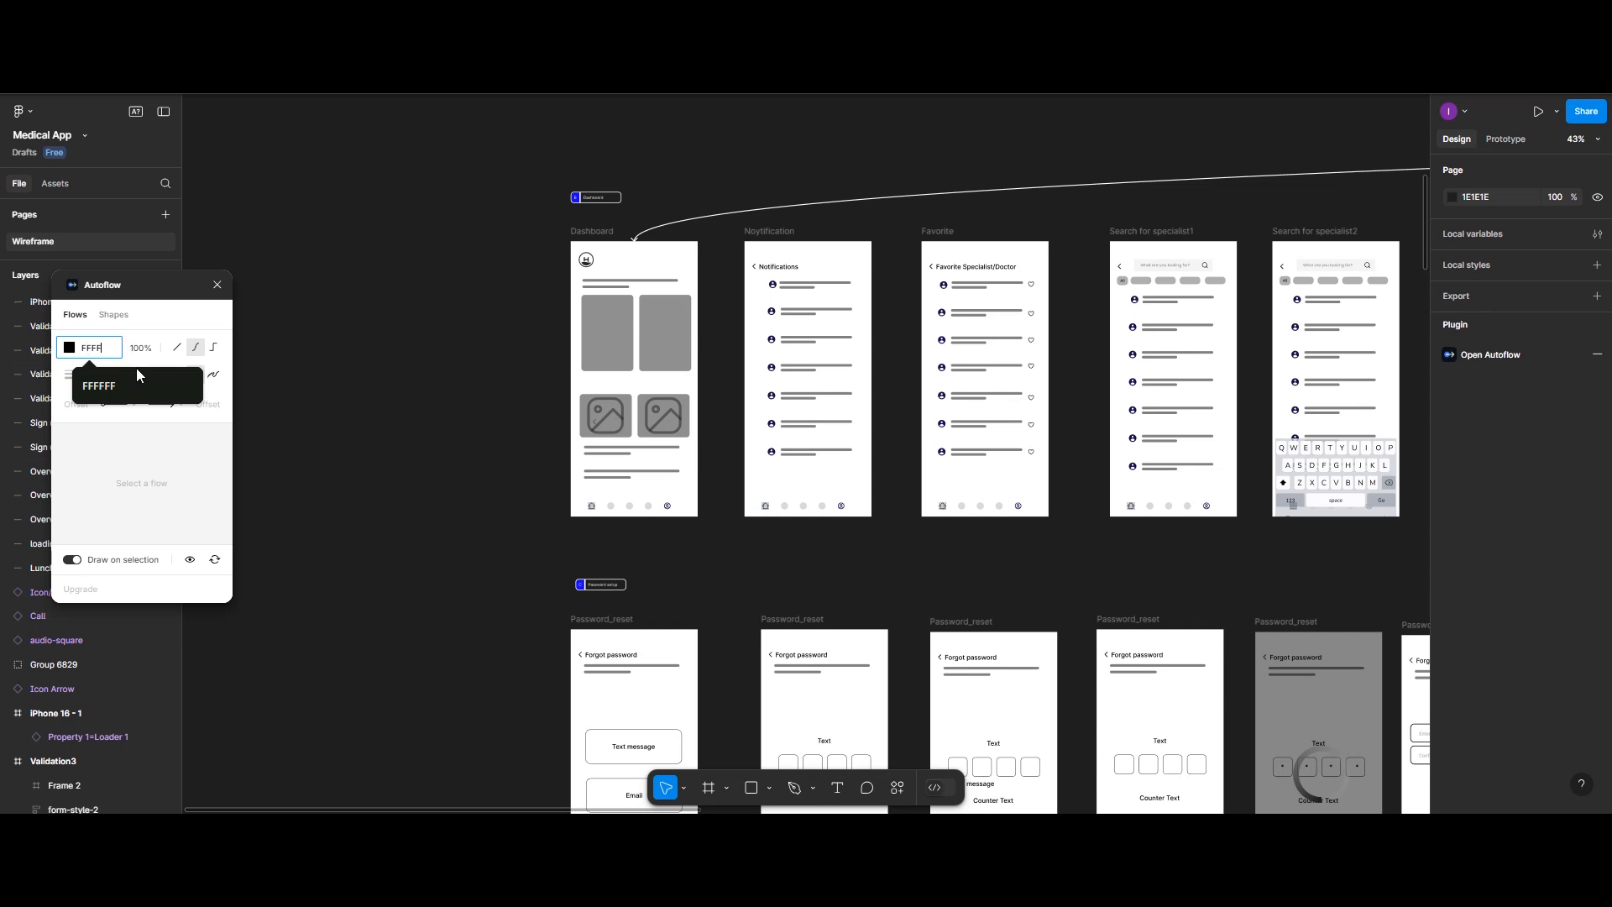
text(FF)
click(137, 371)
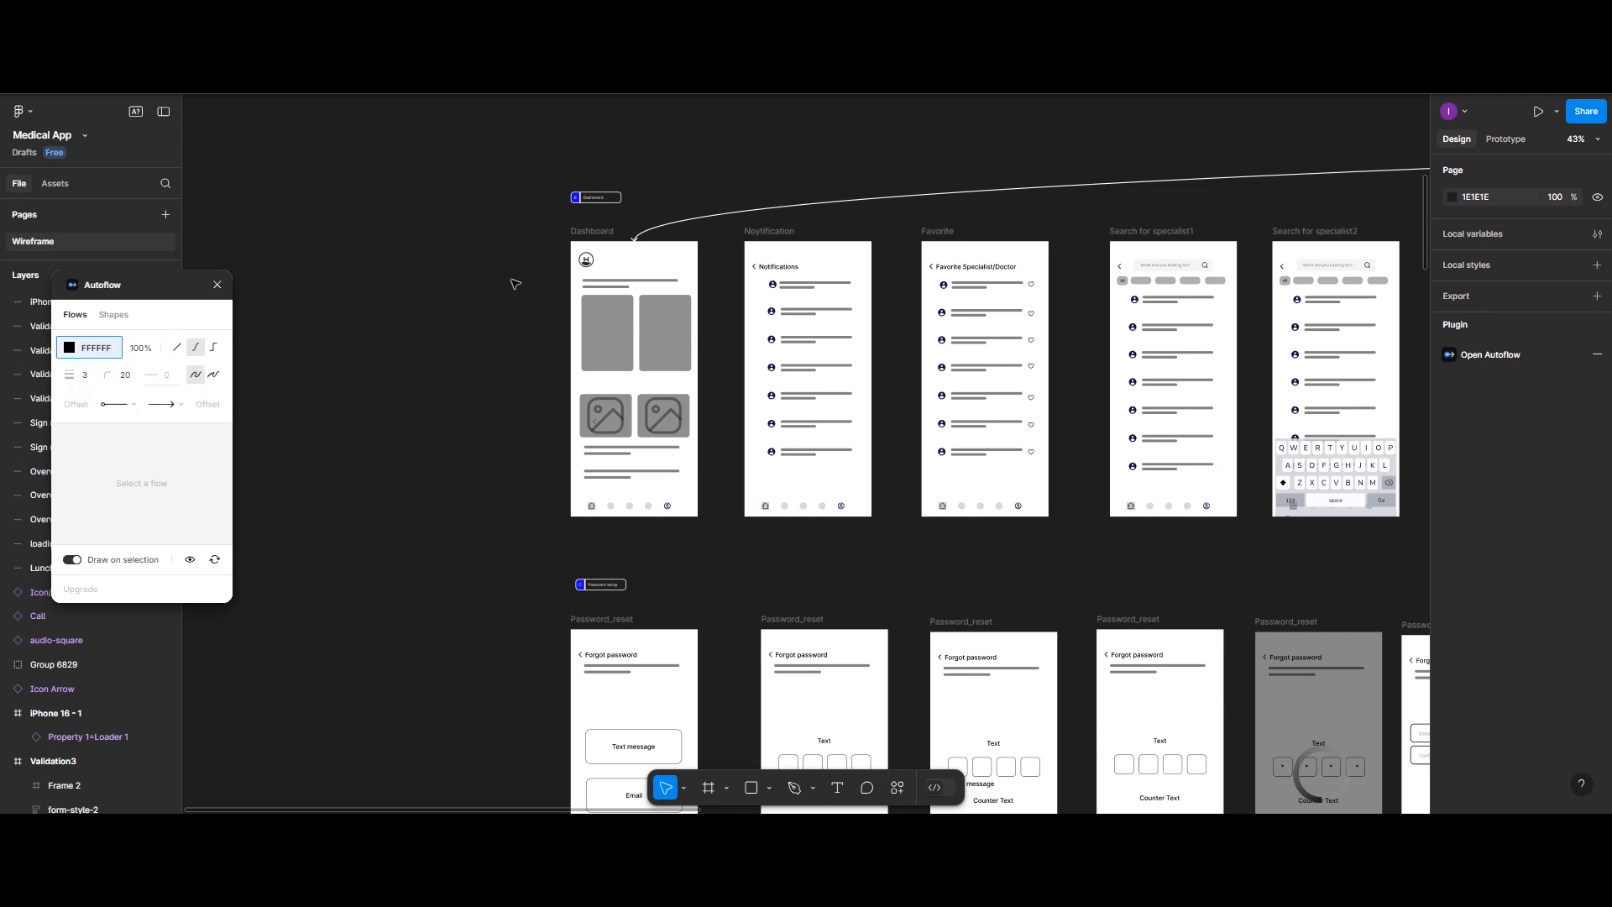
click(335, 439)
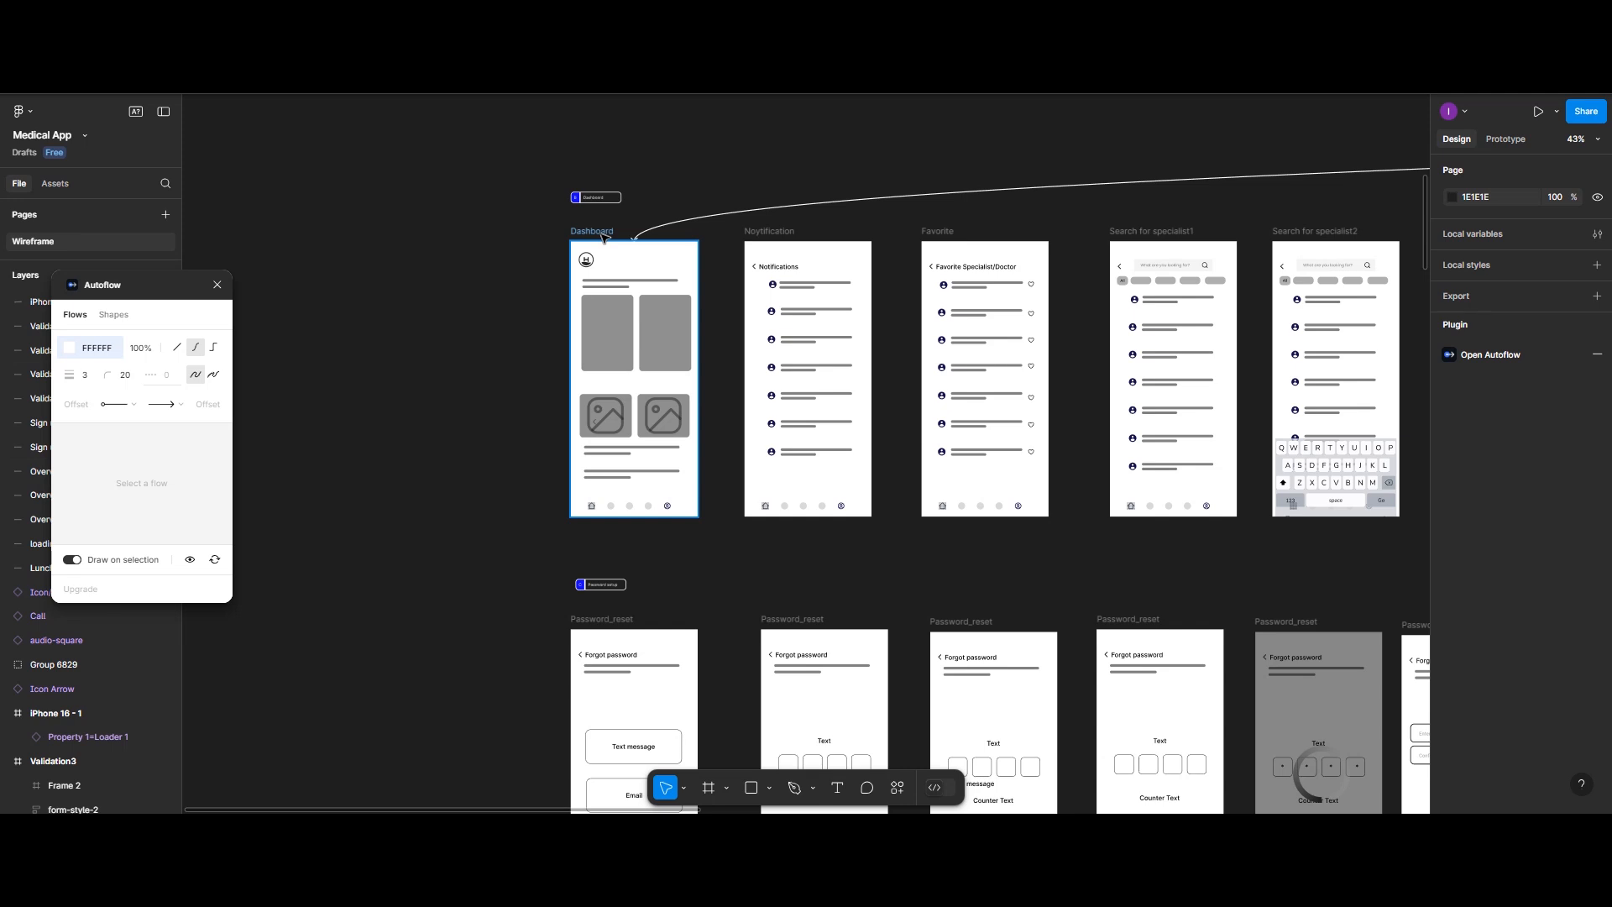
Step: Connect the Dashboard frame to Noytification and Noytification to Favorite with Autoflow arrows
click(601, 237)
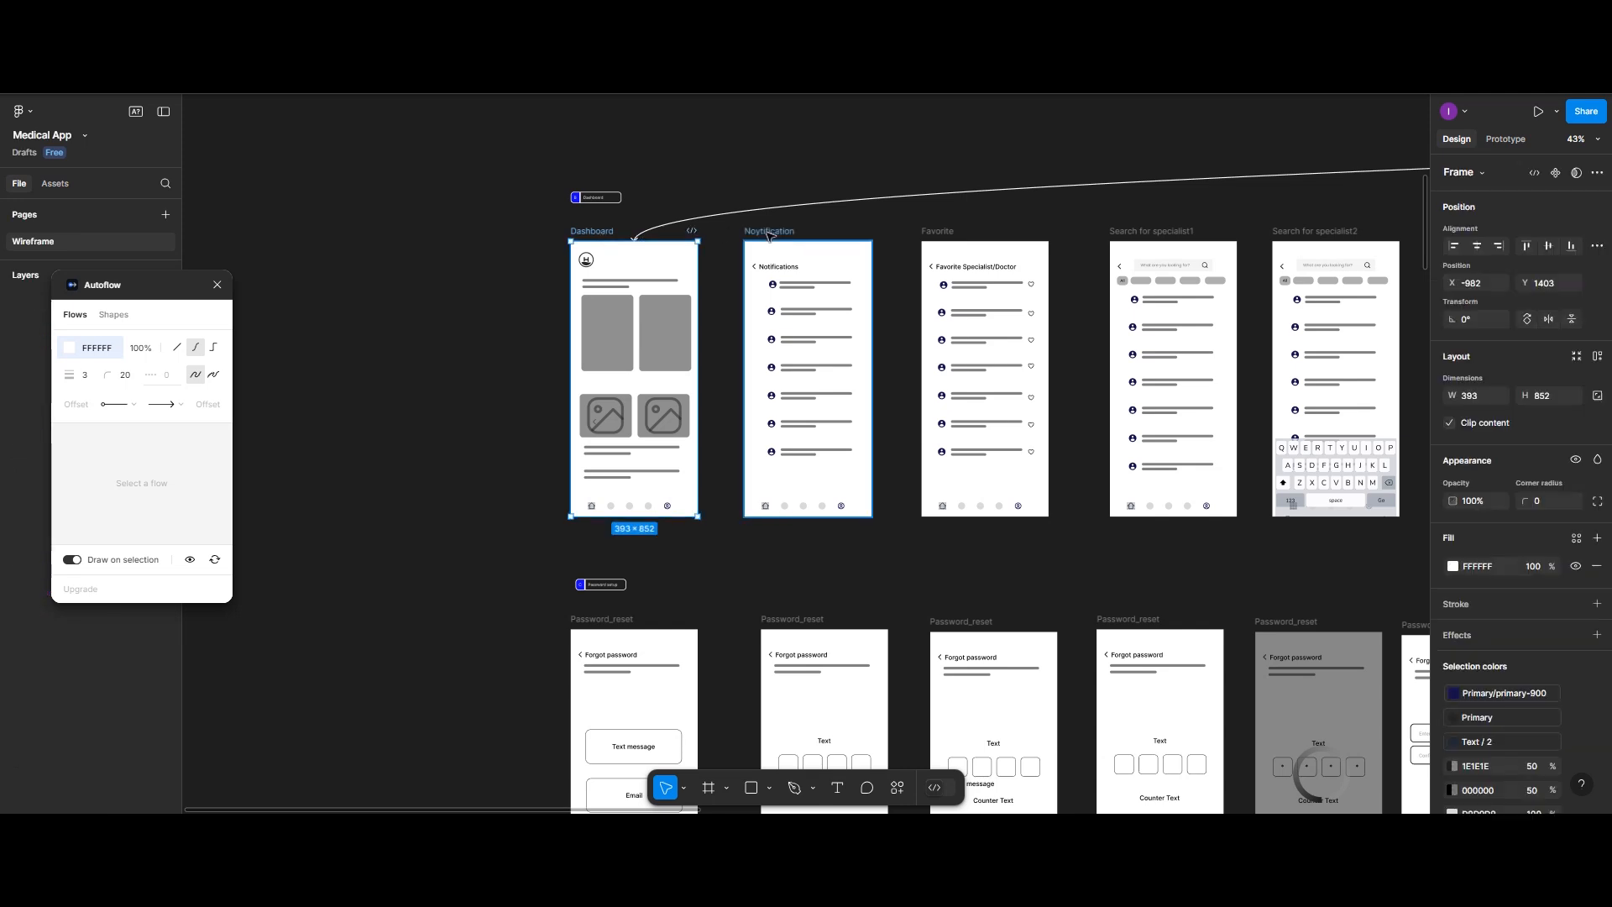
shift+click(769, 236)
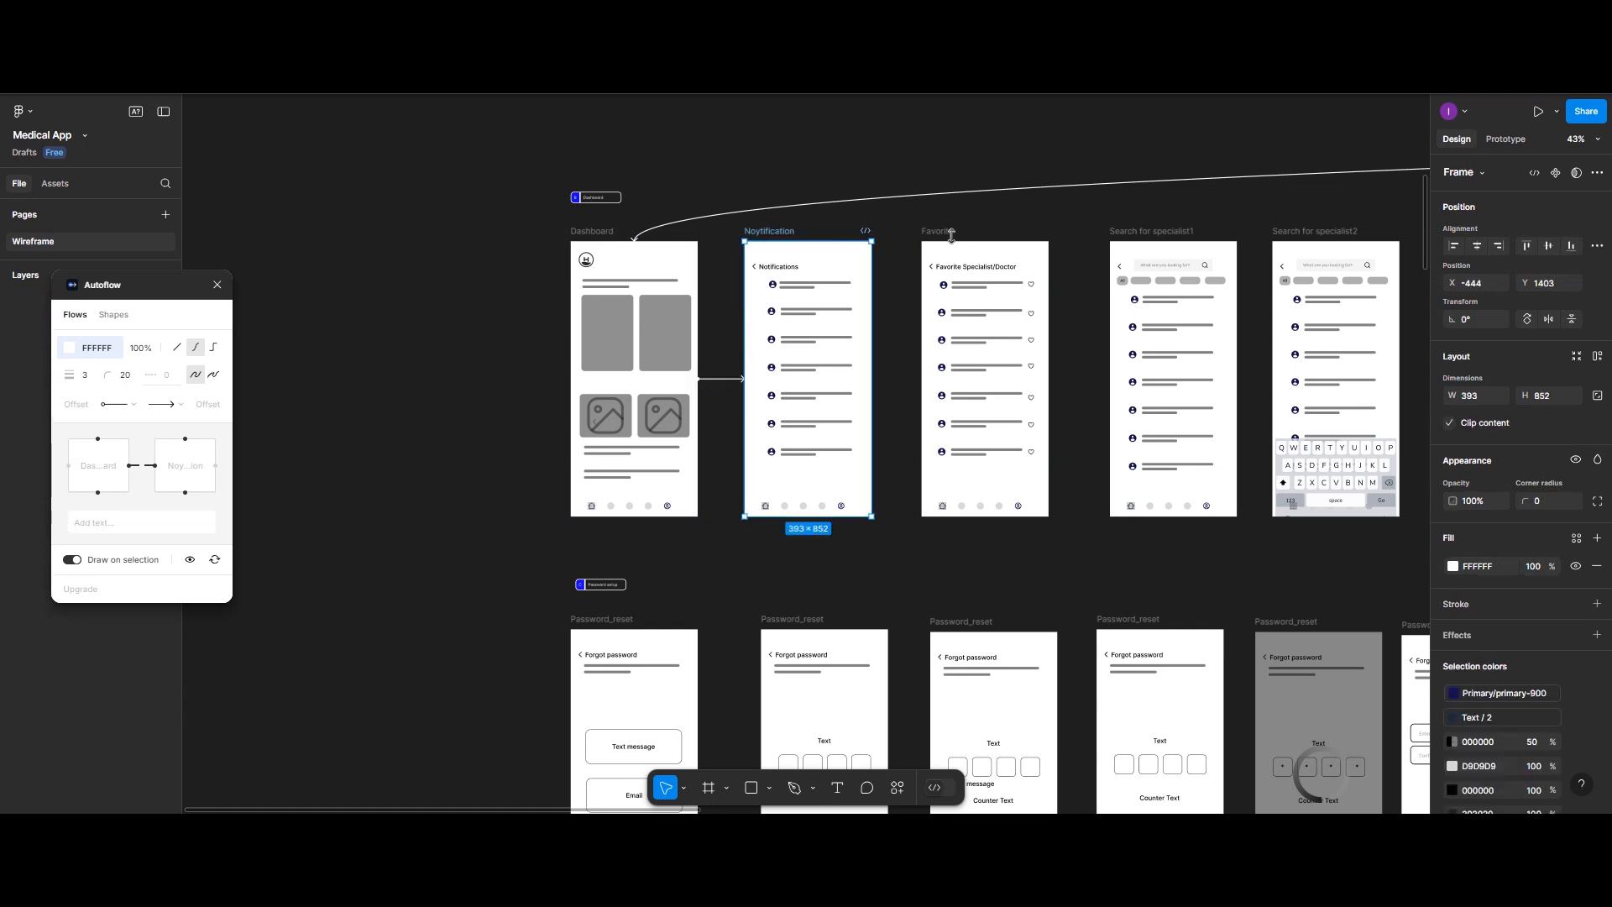
shift+click(951, 234)
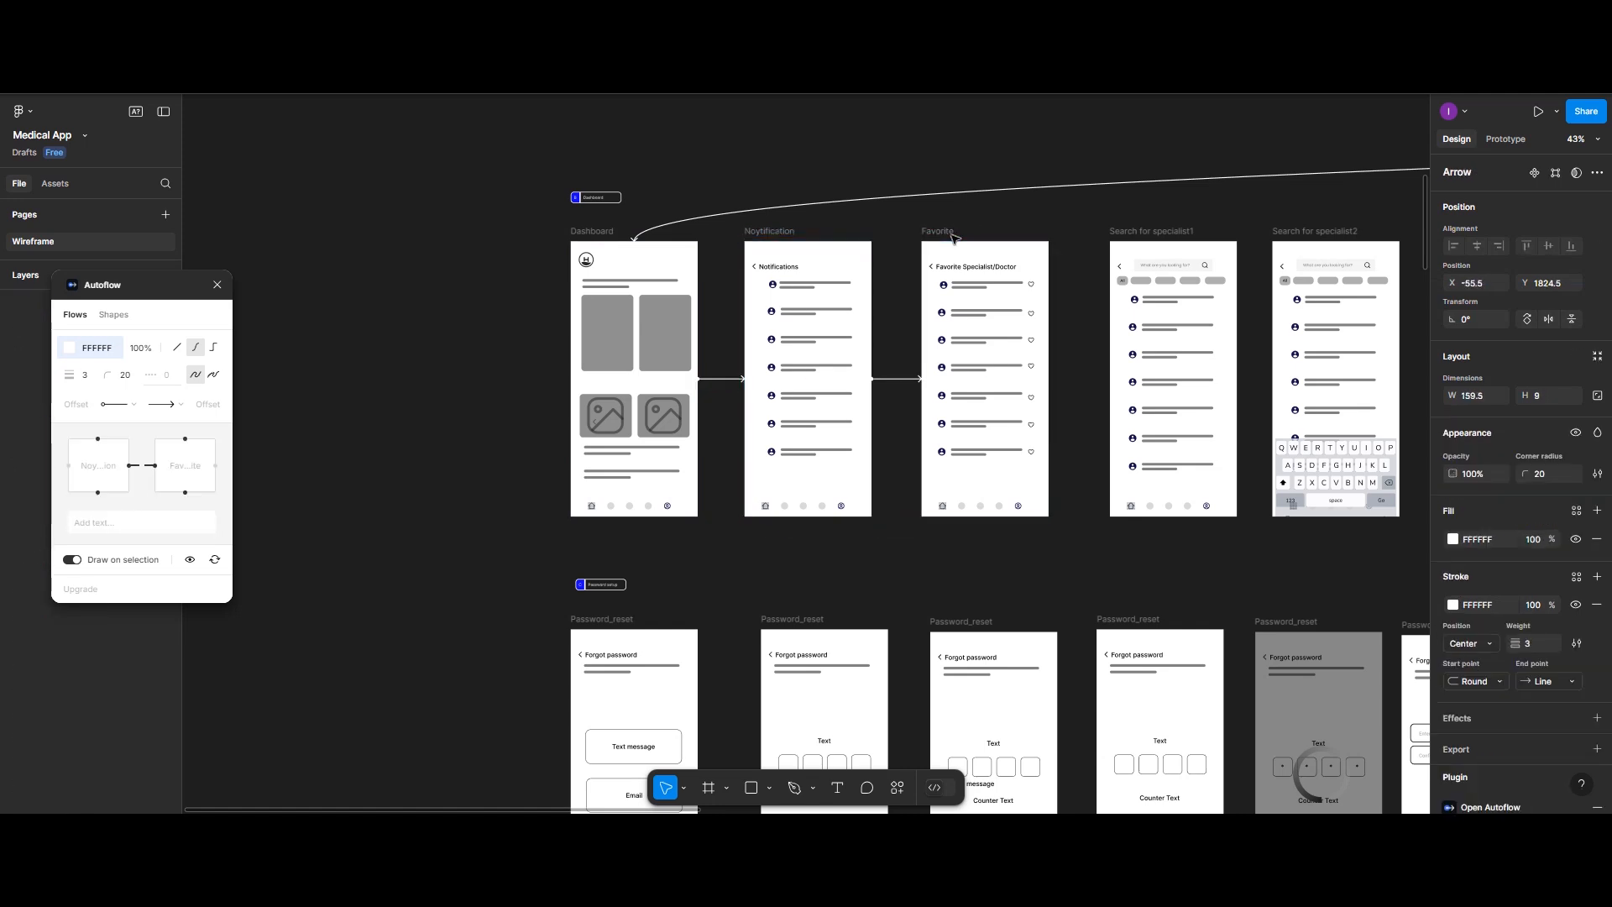
Step: Connect the Favorite frame to Search for specialist1 and that one to Search for specialist2 with Autoflow arrows
scroll(951, 237, right, 6)
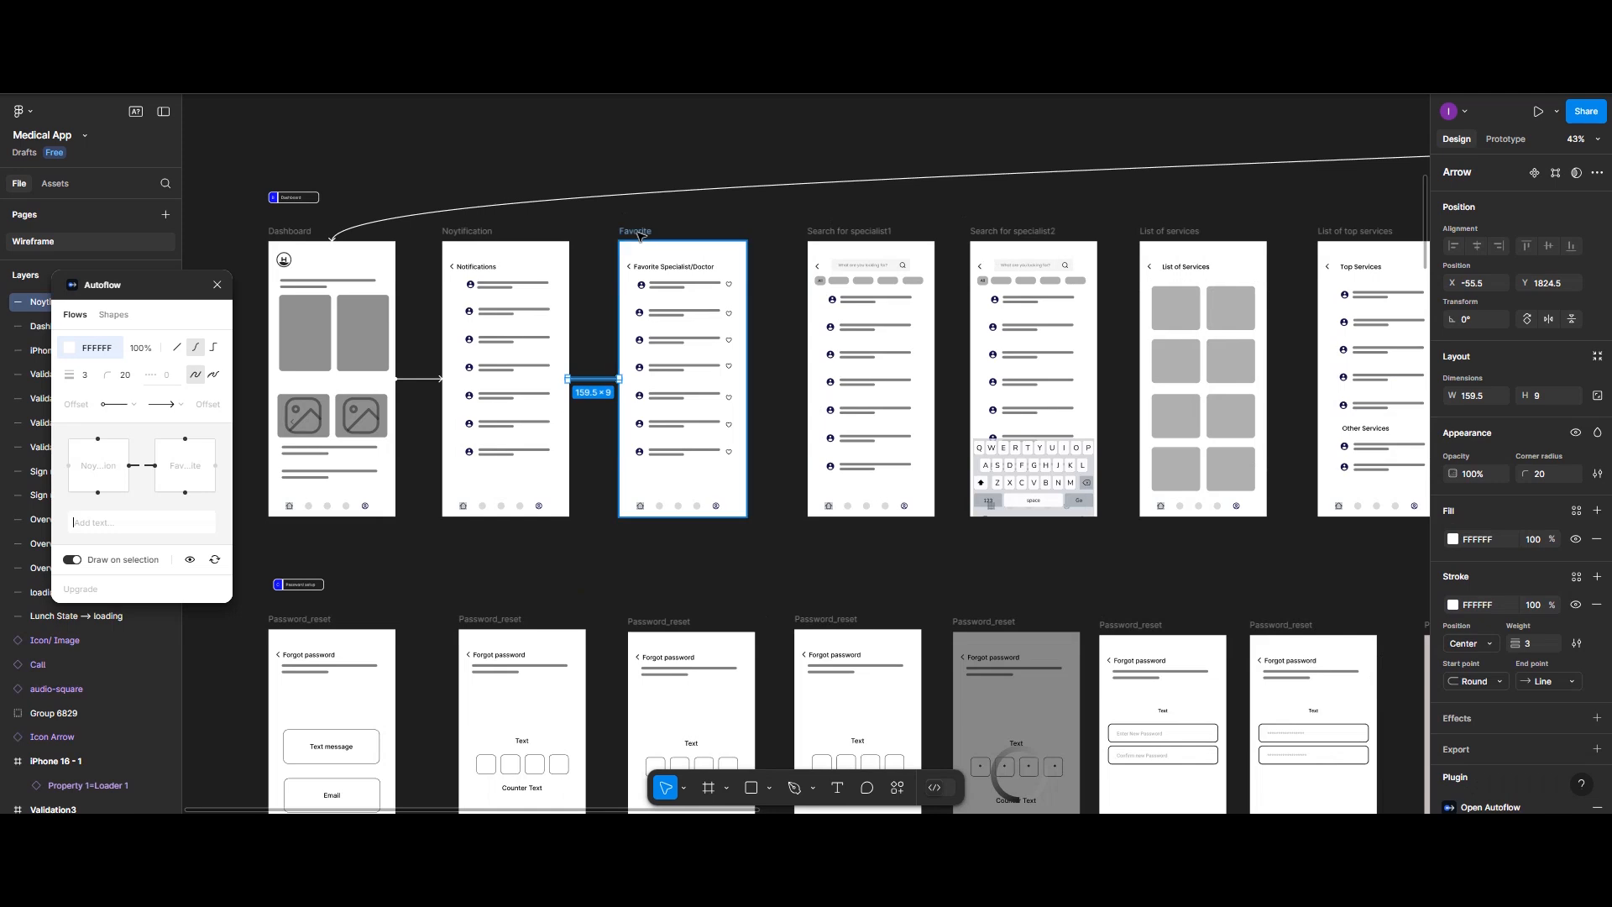
shift+click(833, 241)
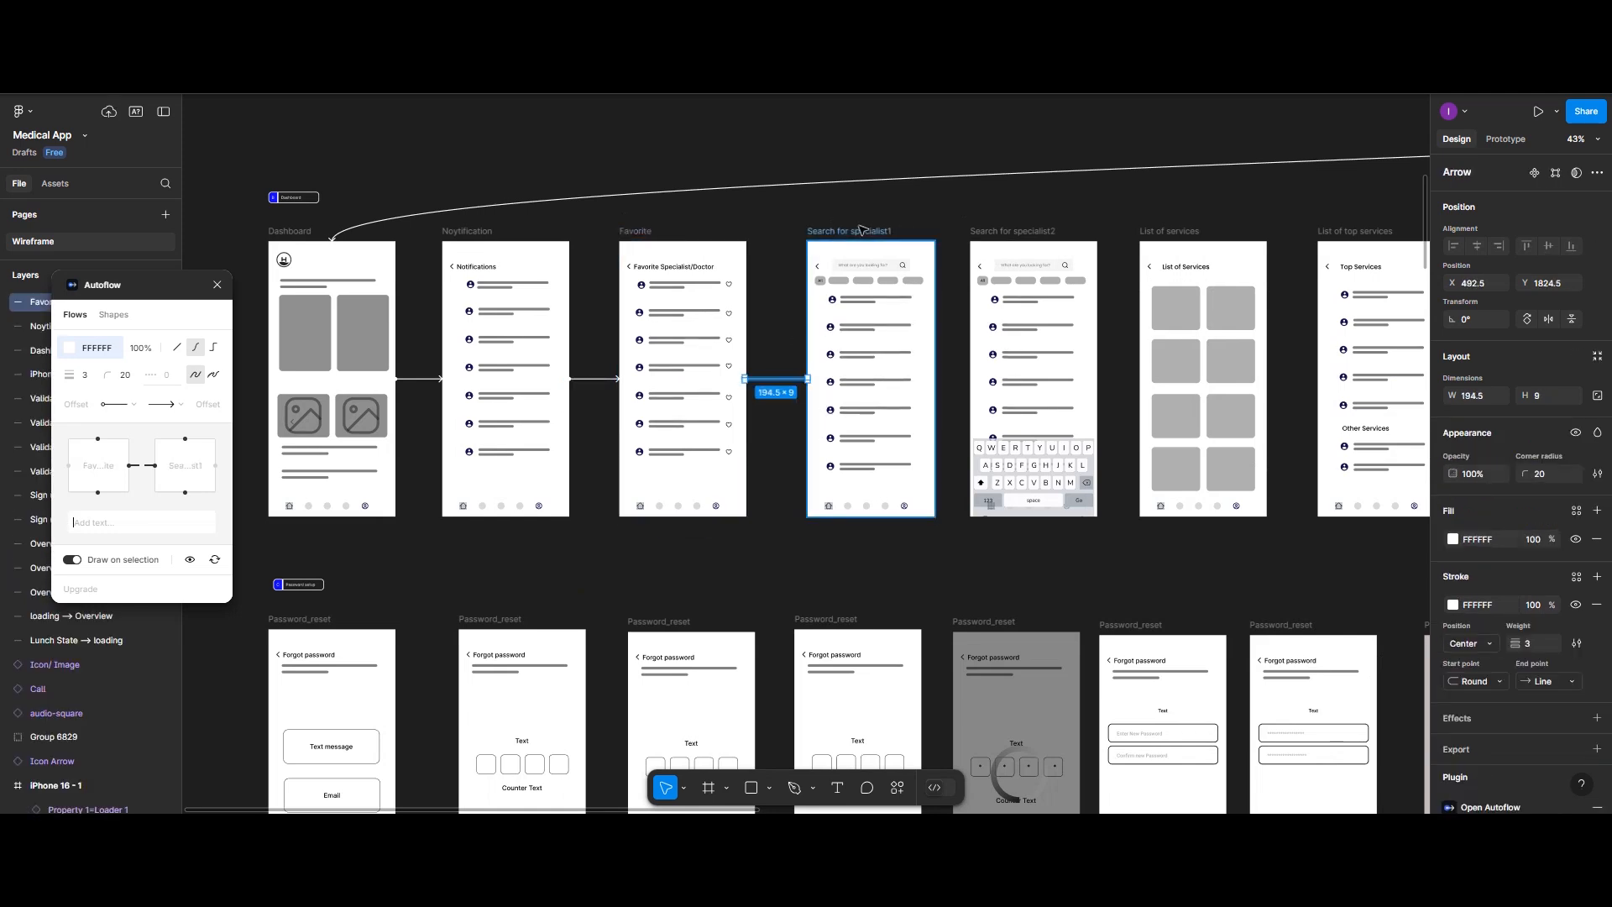
shift+click(1004, 236)
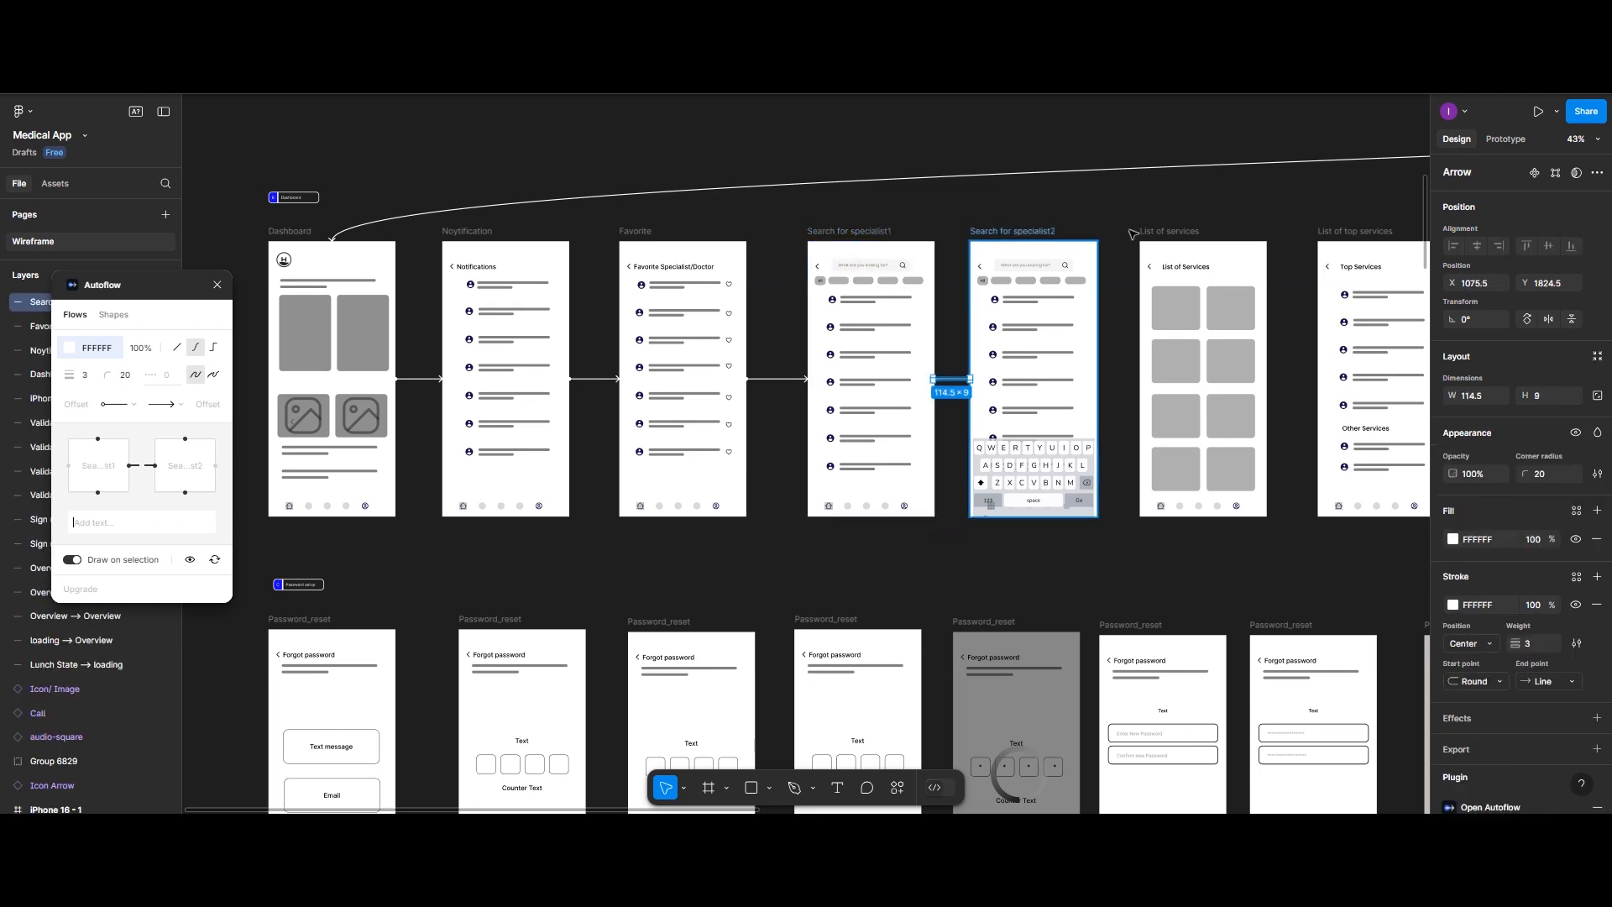
Step: Connect Search for specialist2 to List of services and that one to List of top services with Autoflow arrows
shift+click(1169, 236)
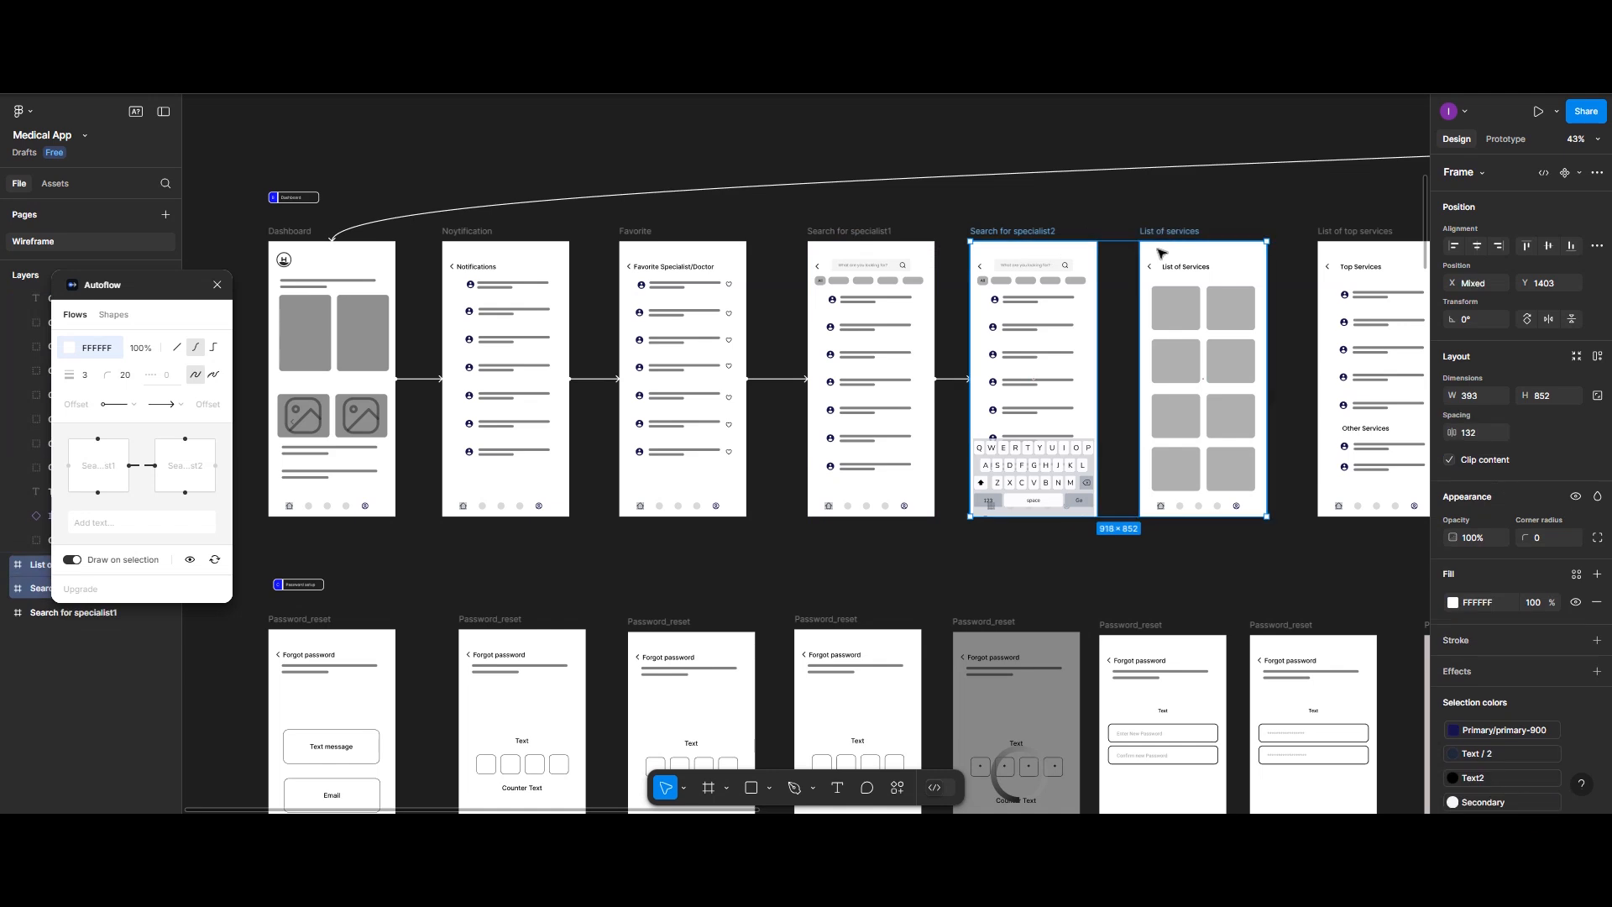
scroll(1091, 371, left, 2)
scroll(1091, 371, right, 5)
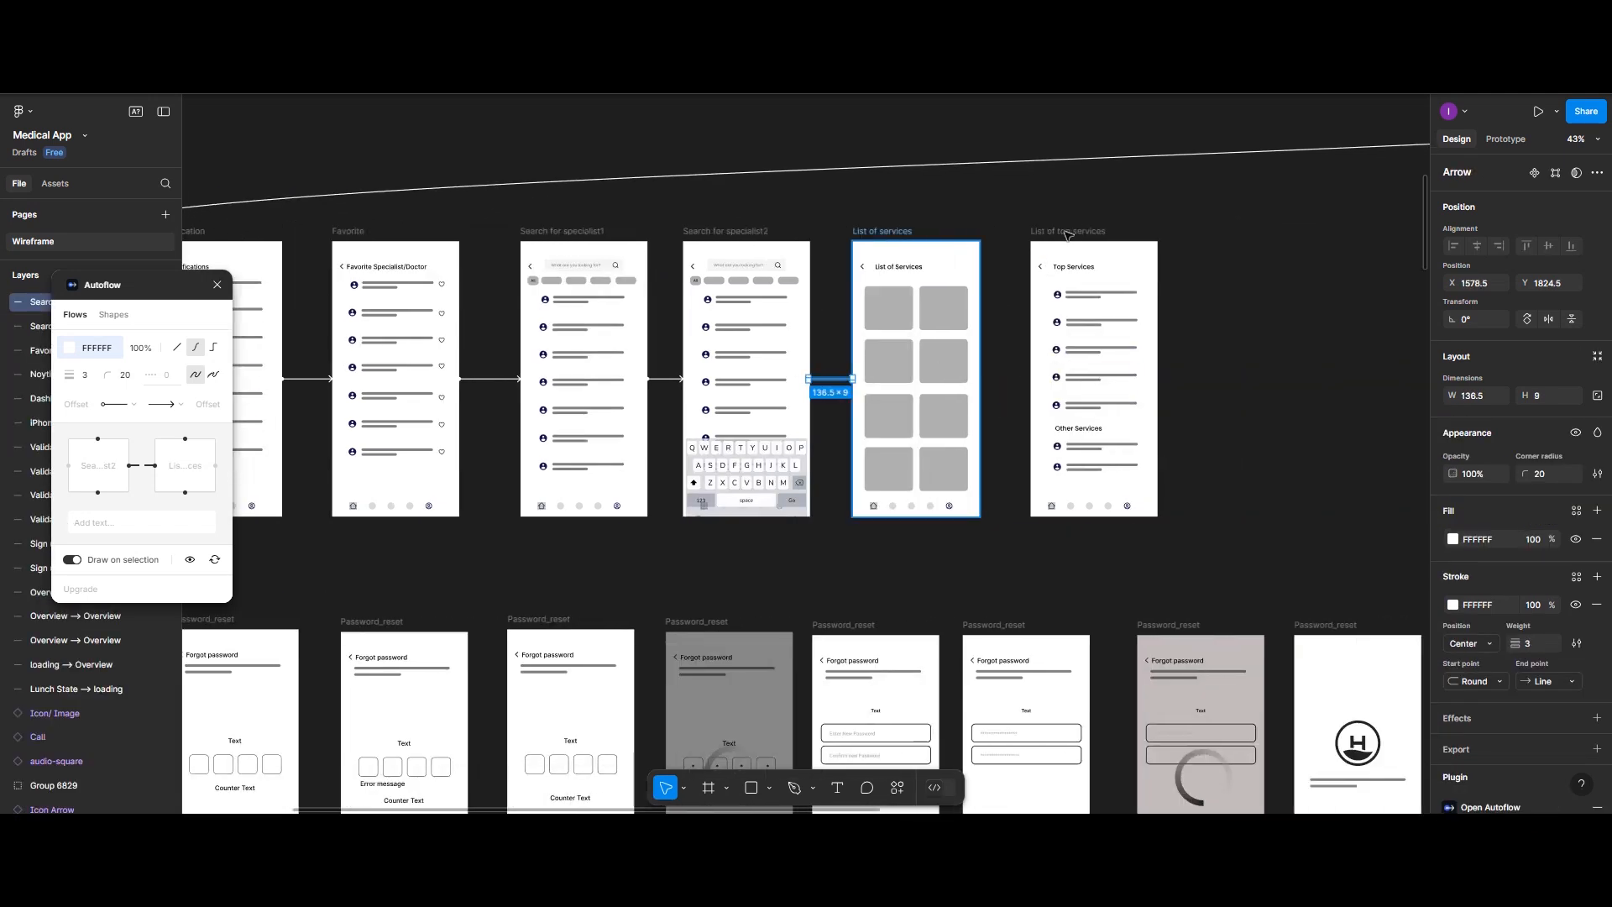
shift+click(1064, 235)
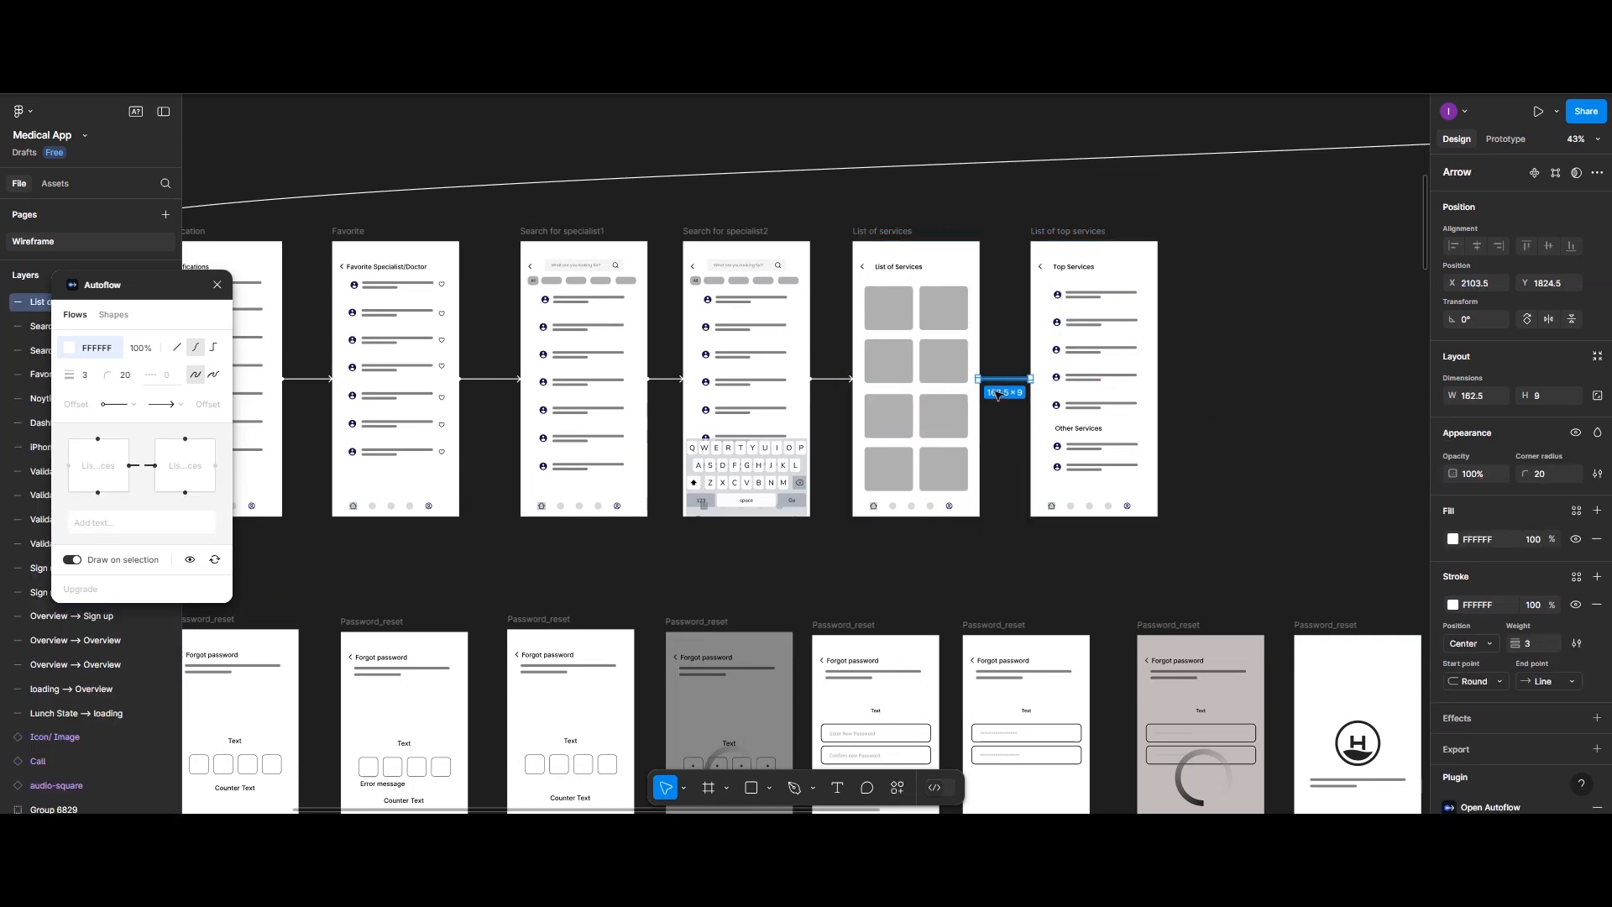
key(Escape)
Step: Distribute all nine Password_reset frames in the row below the Dashboard screens with equal horizontal spacing
scroll(1072, 381, down, 5)
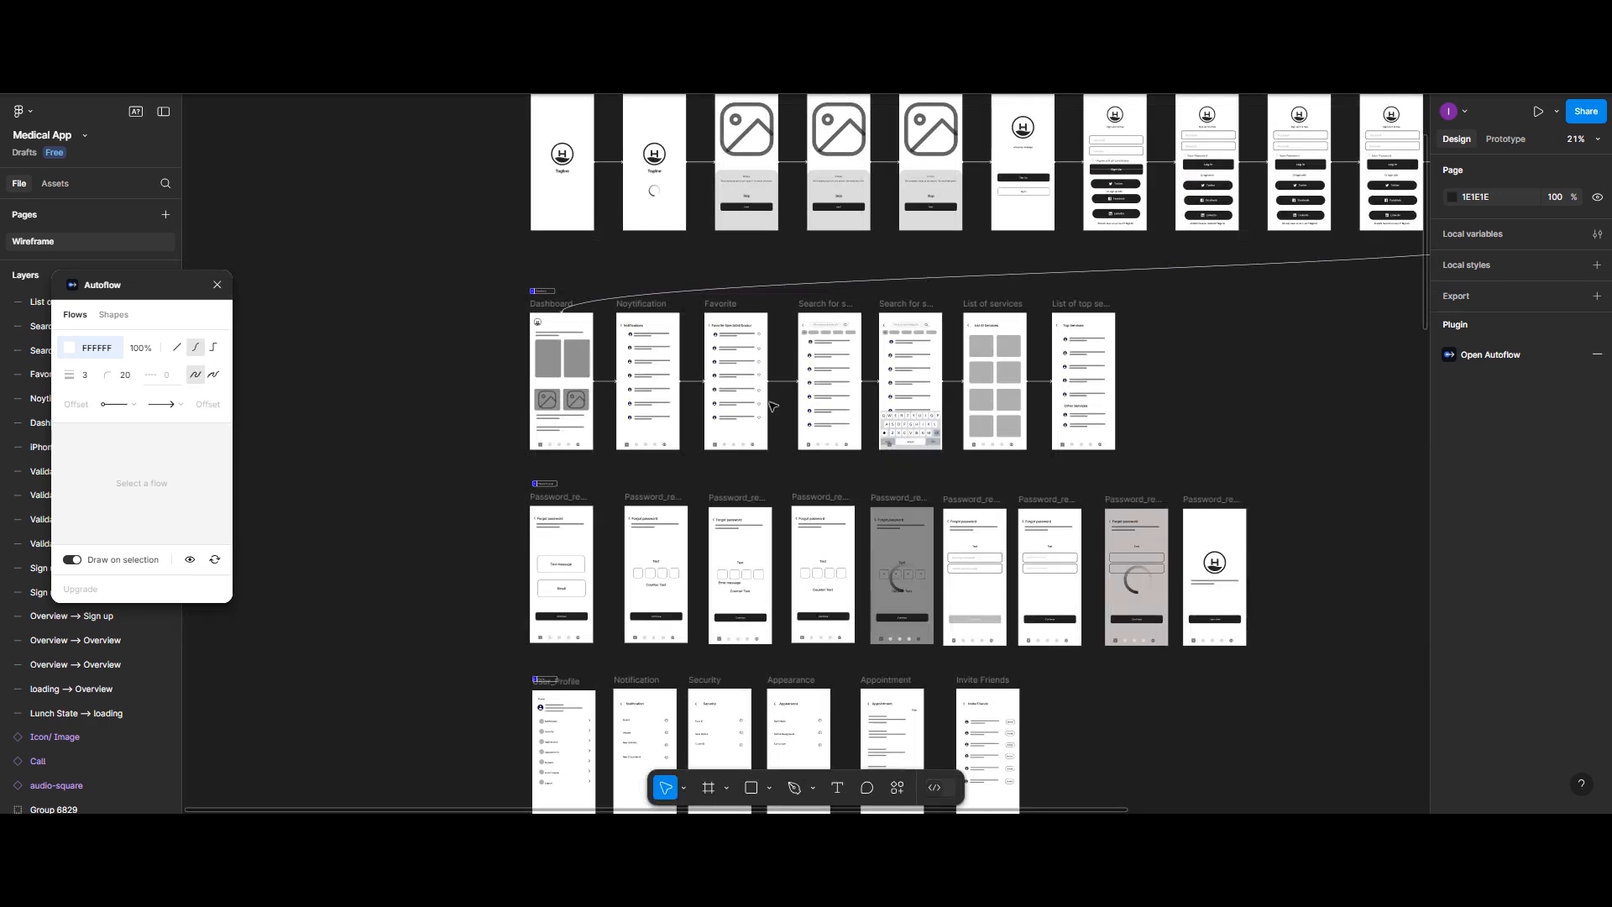
scroll(771, 404, up, 5)
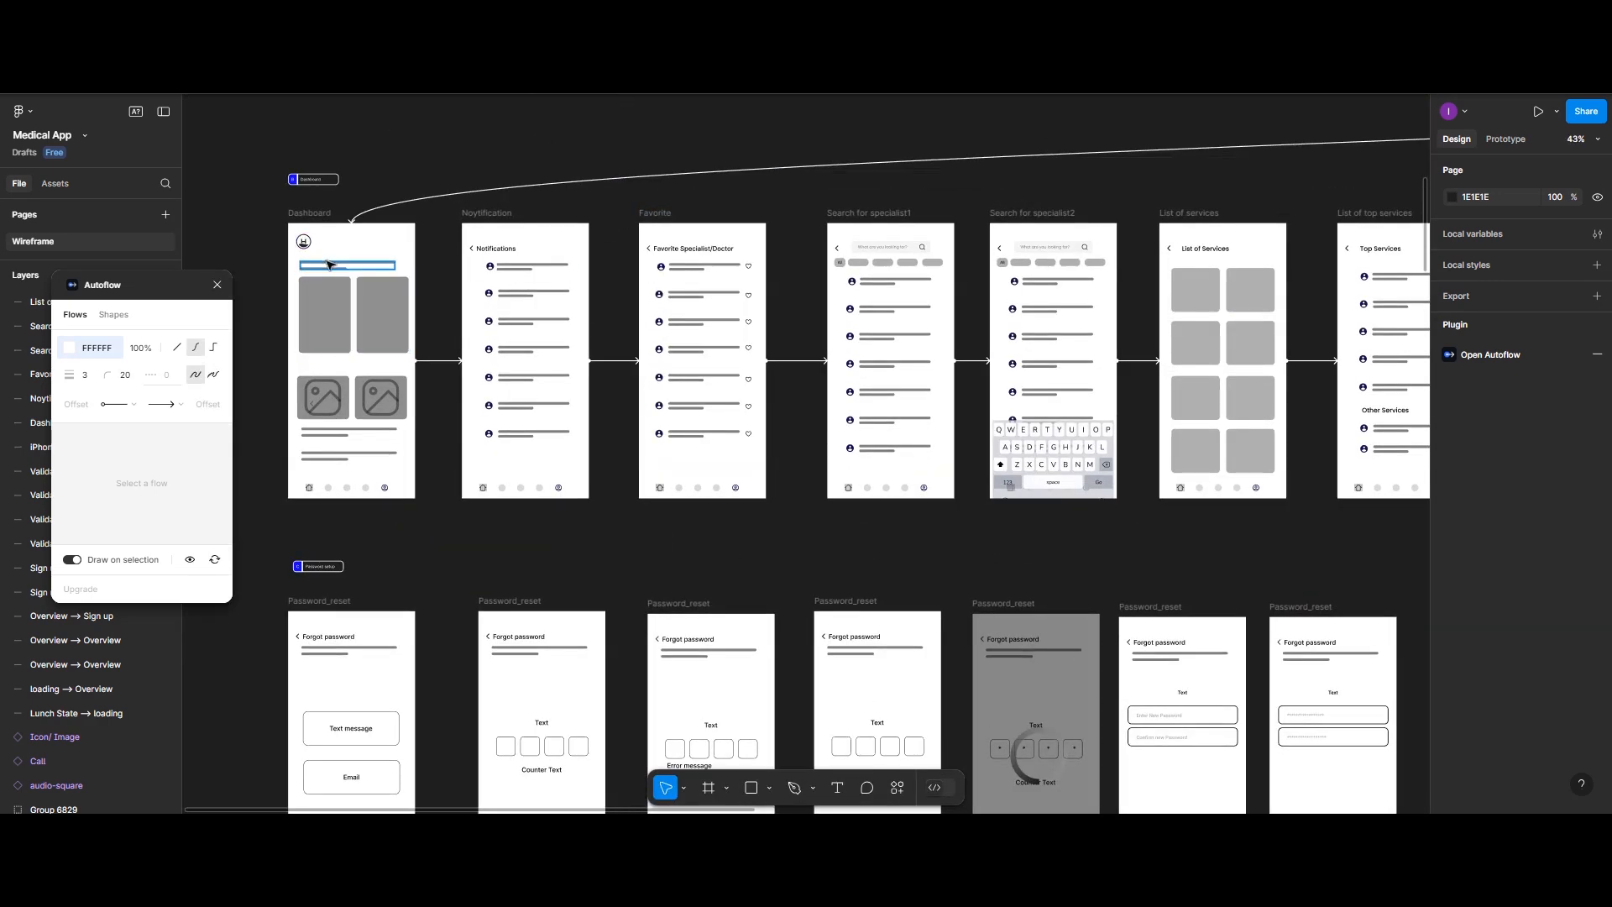
scroll(370, 334, down, 3)
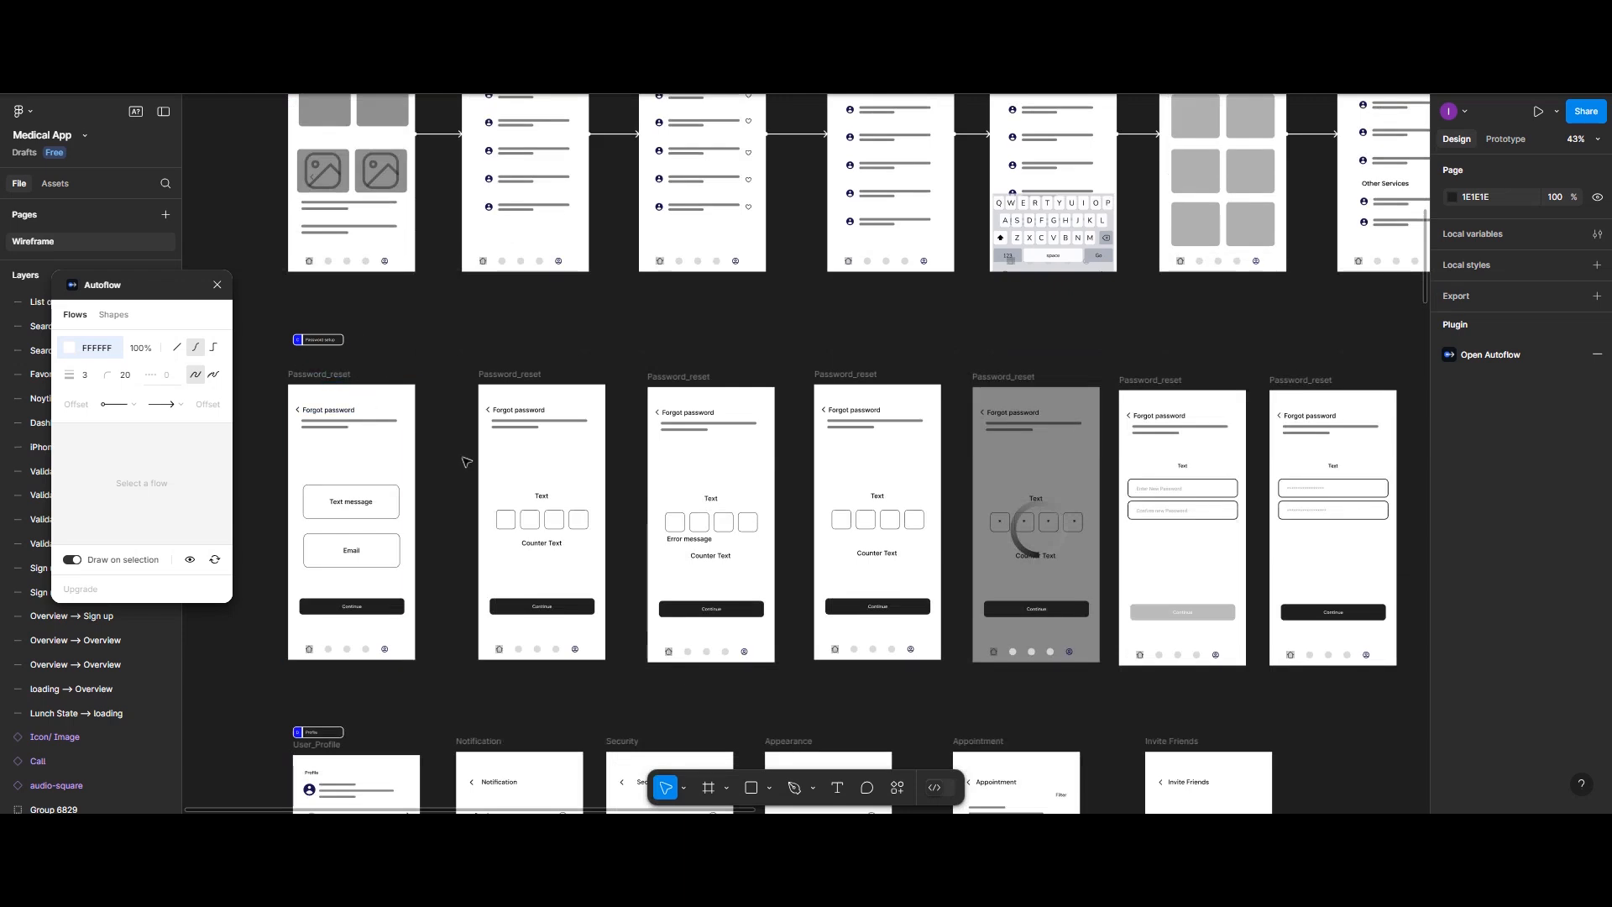
scroll(441, 416, down, 2)
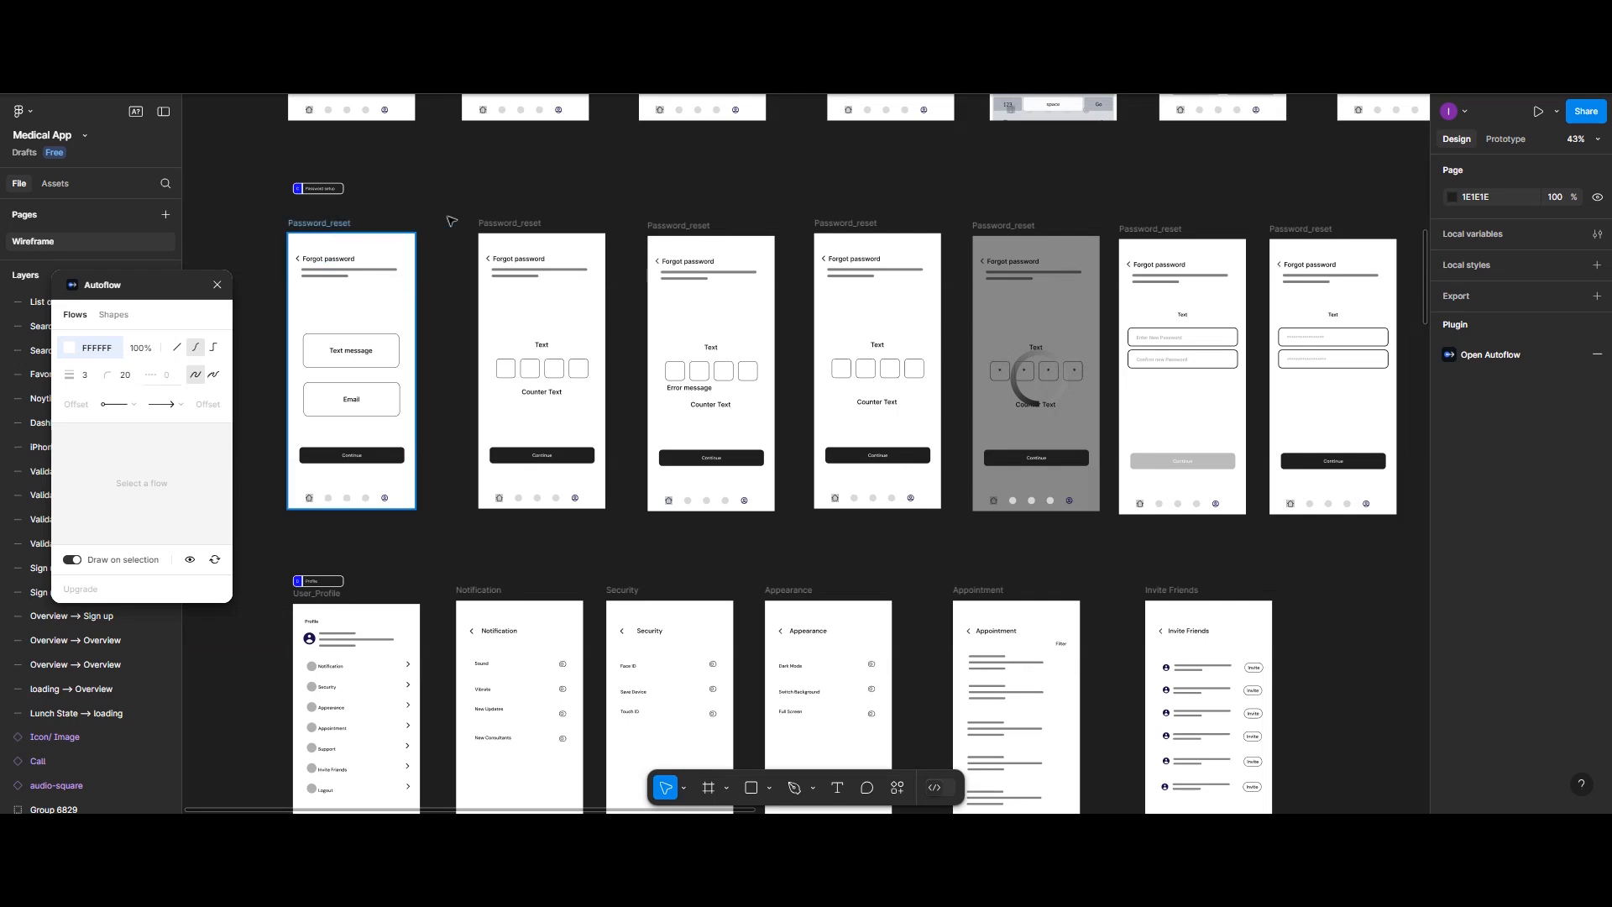
shift+click(511, 229)
shift+click(697, 230)
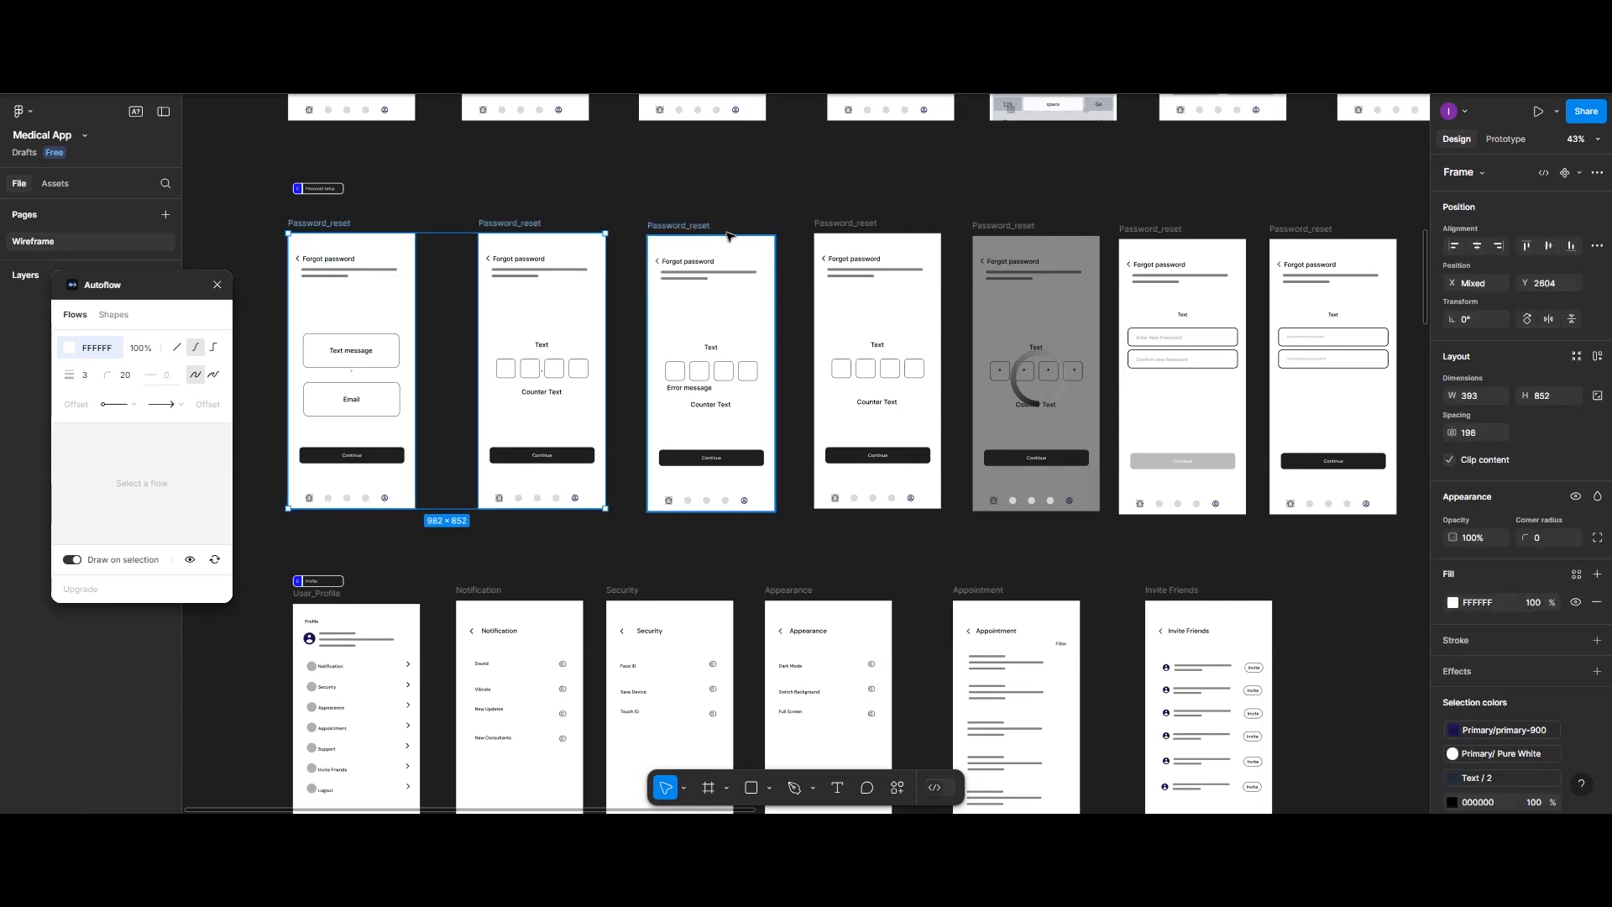
shift+click(849, 235)
shift+click(1024, 247)
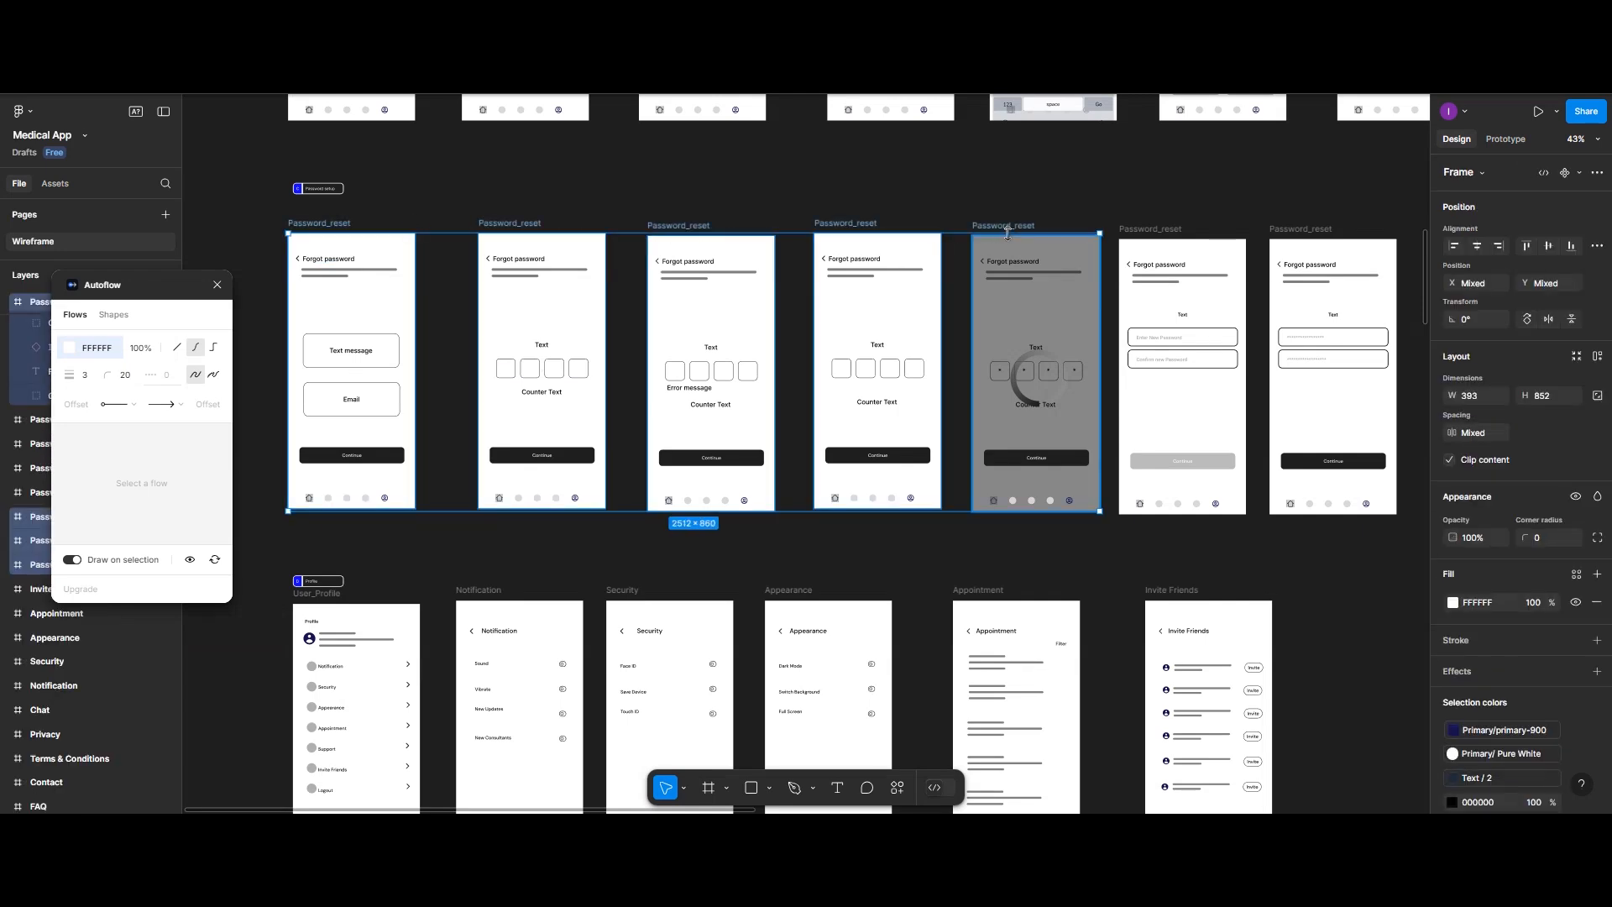
scroll(1073, 264, right, 5)
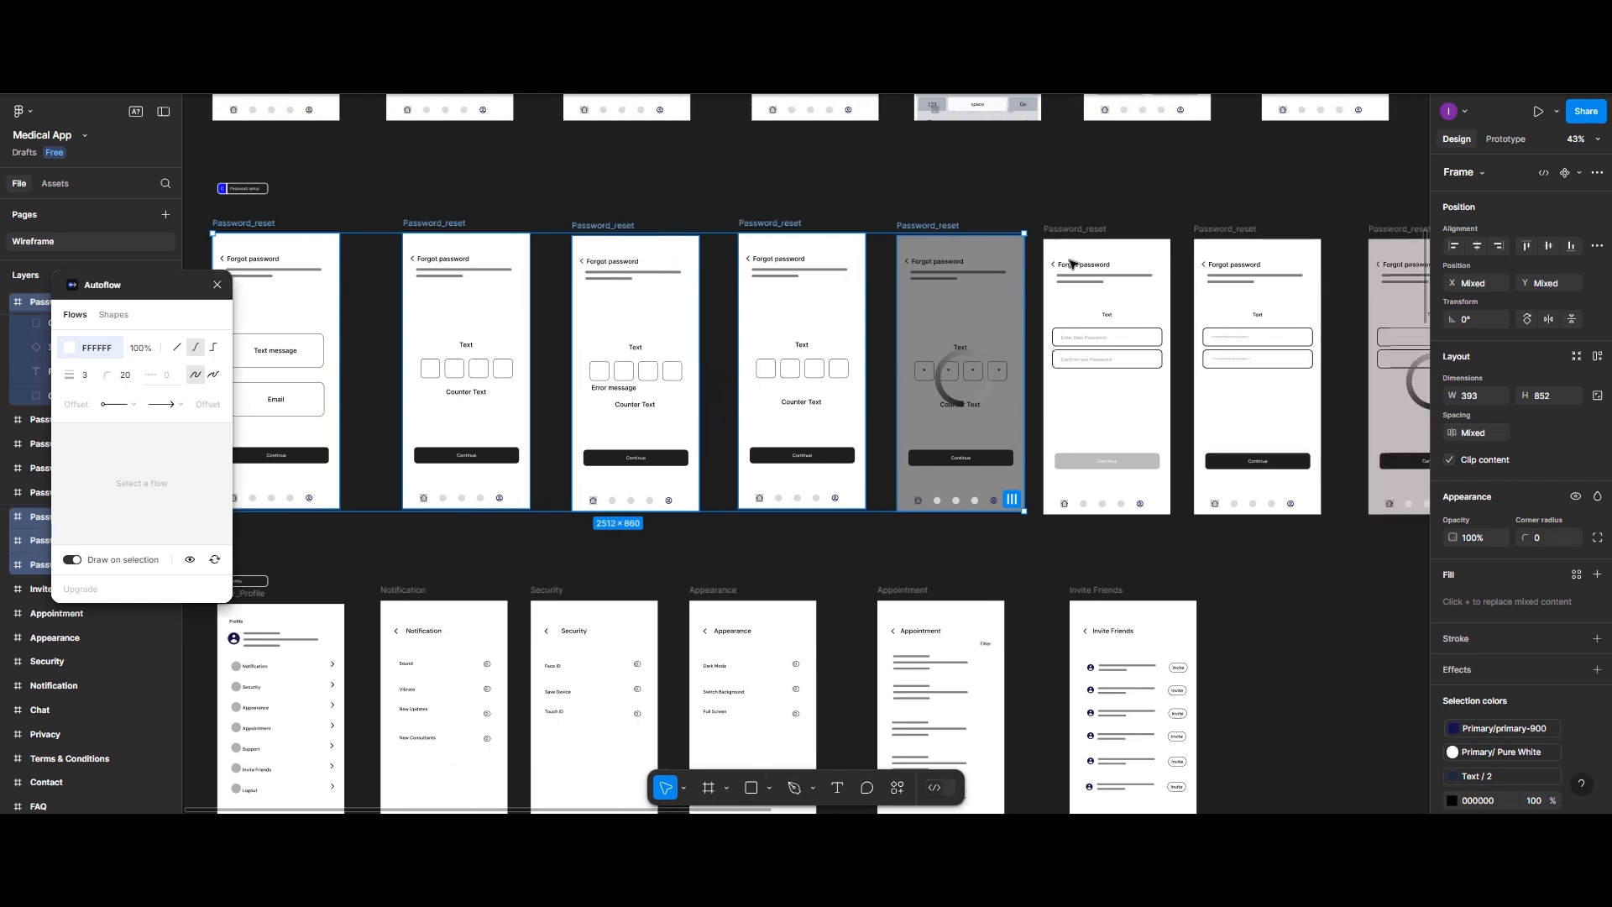
shift+click(952, 241)
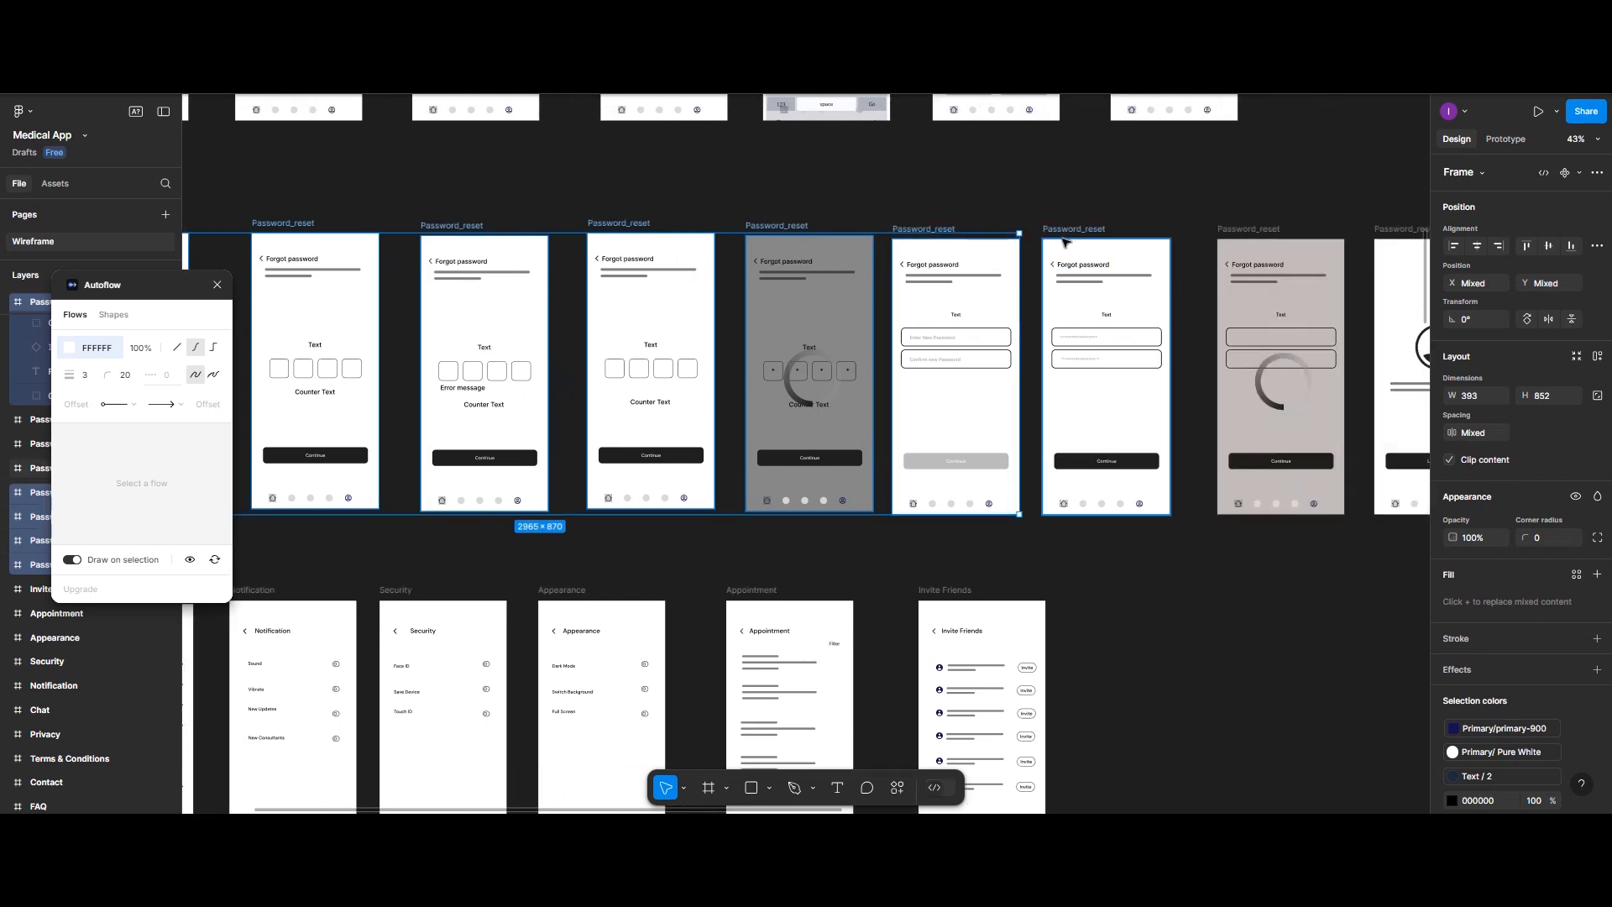
shift+click(1070, 241)
shift+click(1243, 241)
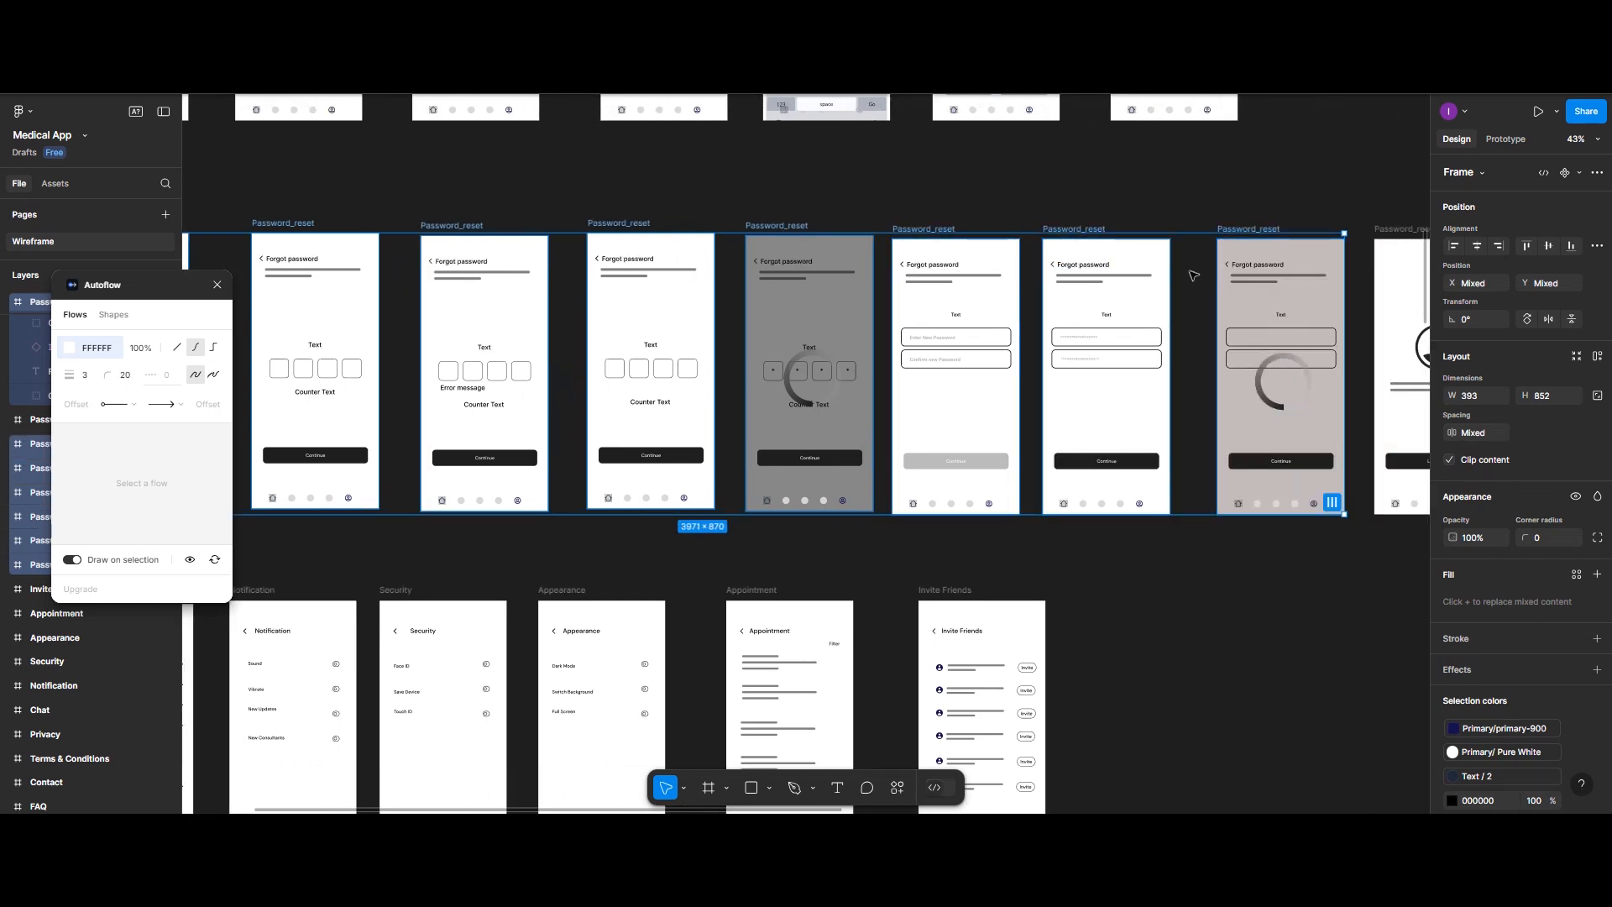
scroll(1086, 236, right, 6)
shift+click(1086, 237)
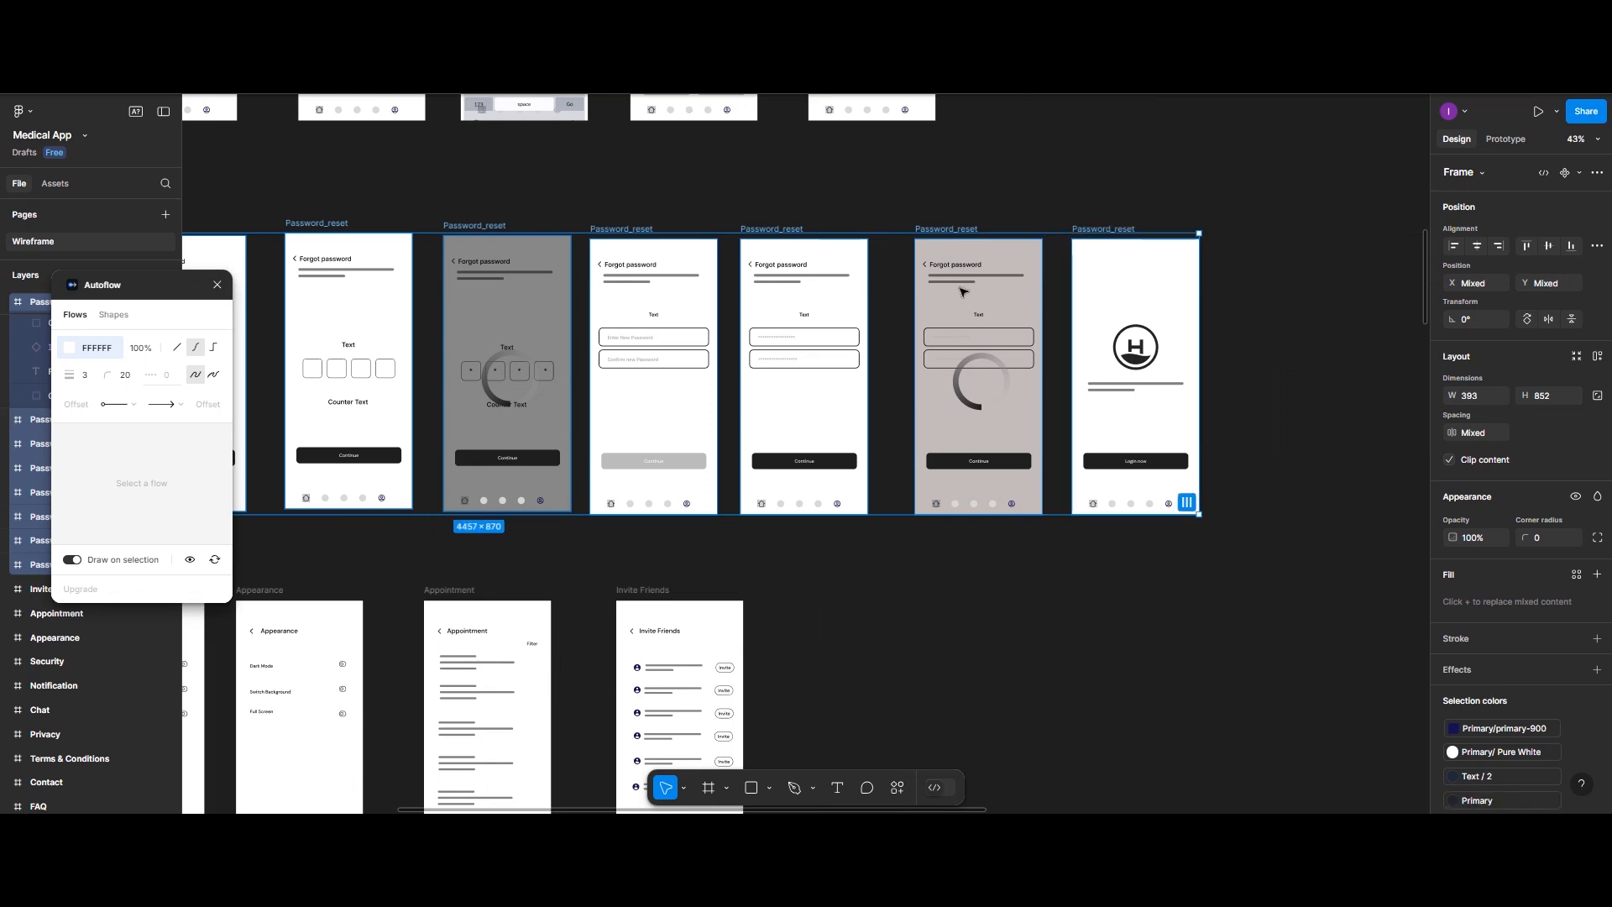
click(1597, 245)
click(1543, 316)
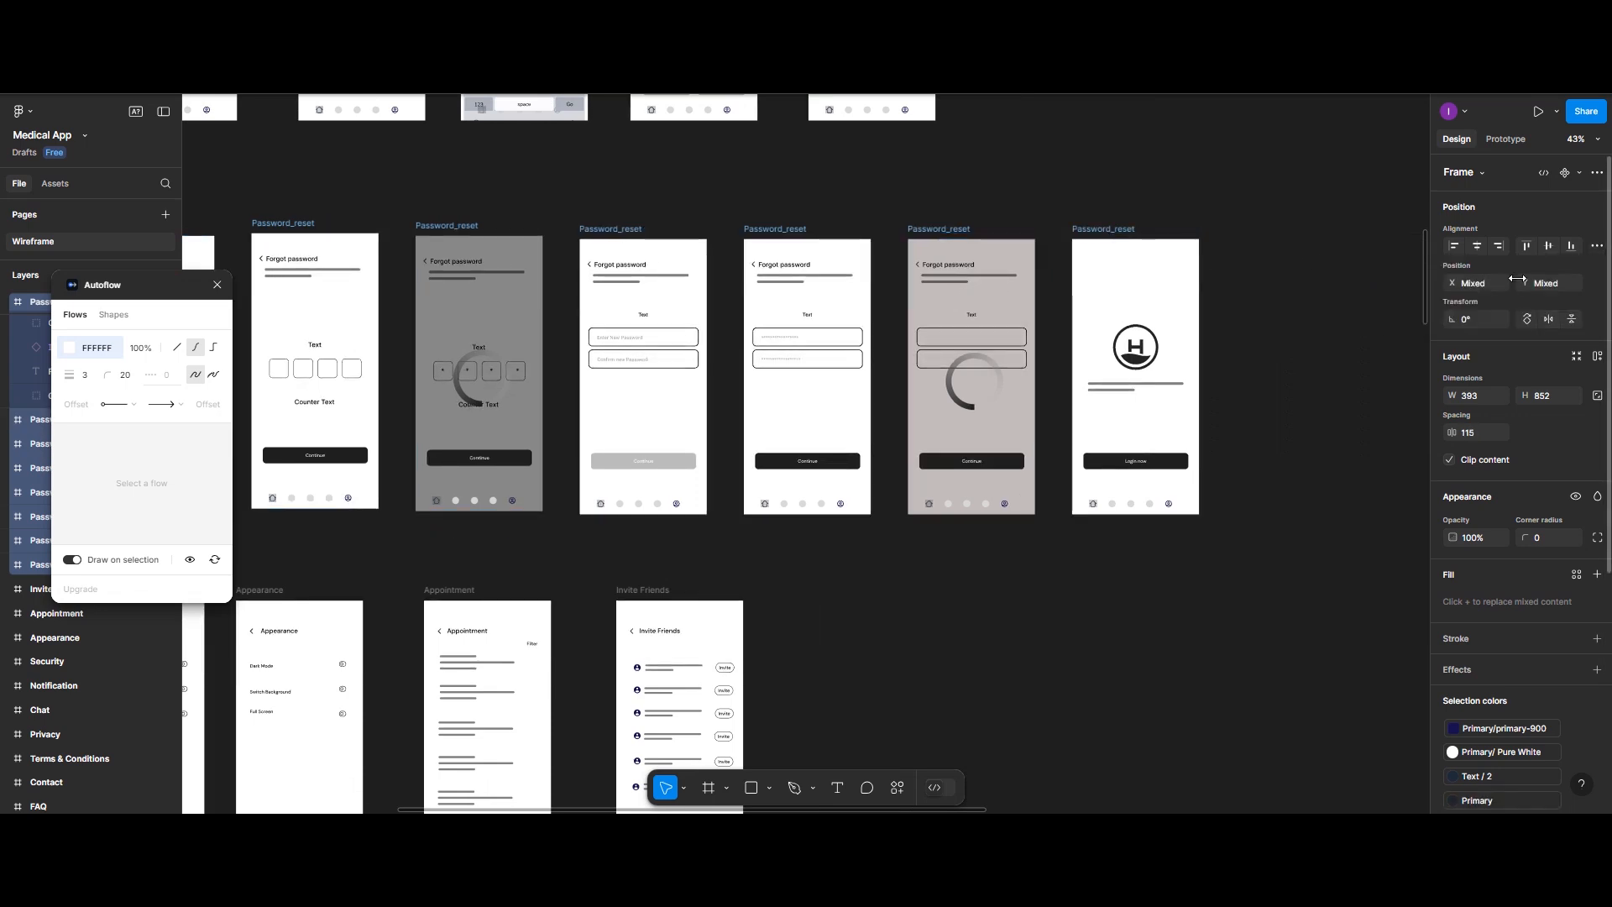
Step: Align the nine Password_reset frames on their vertical centers and set the horizontal spacing between them to 180
click(1545, 249)
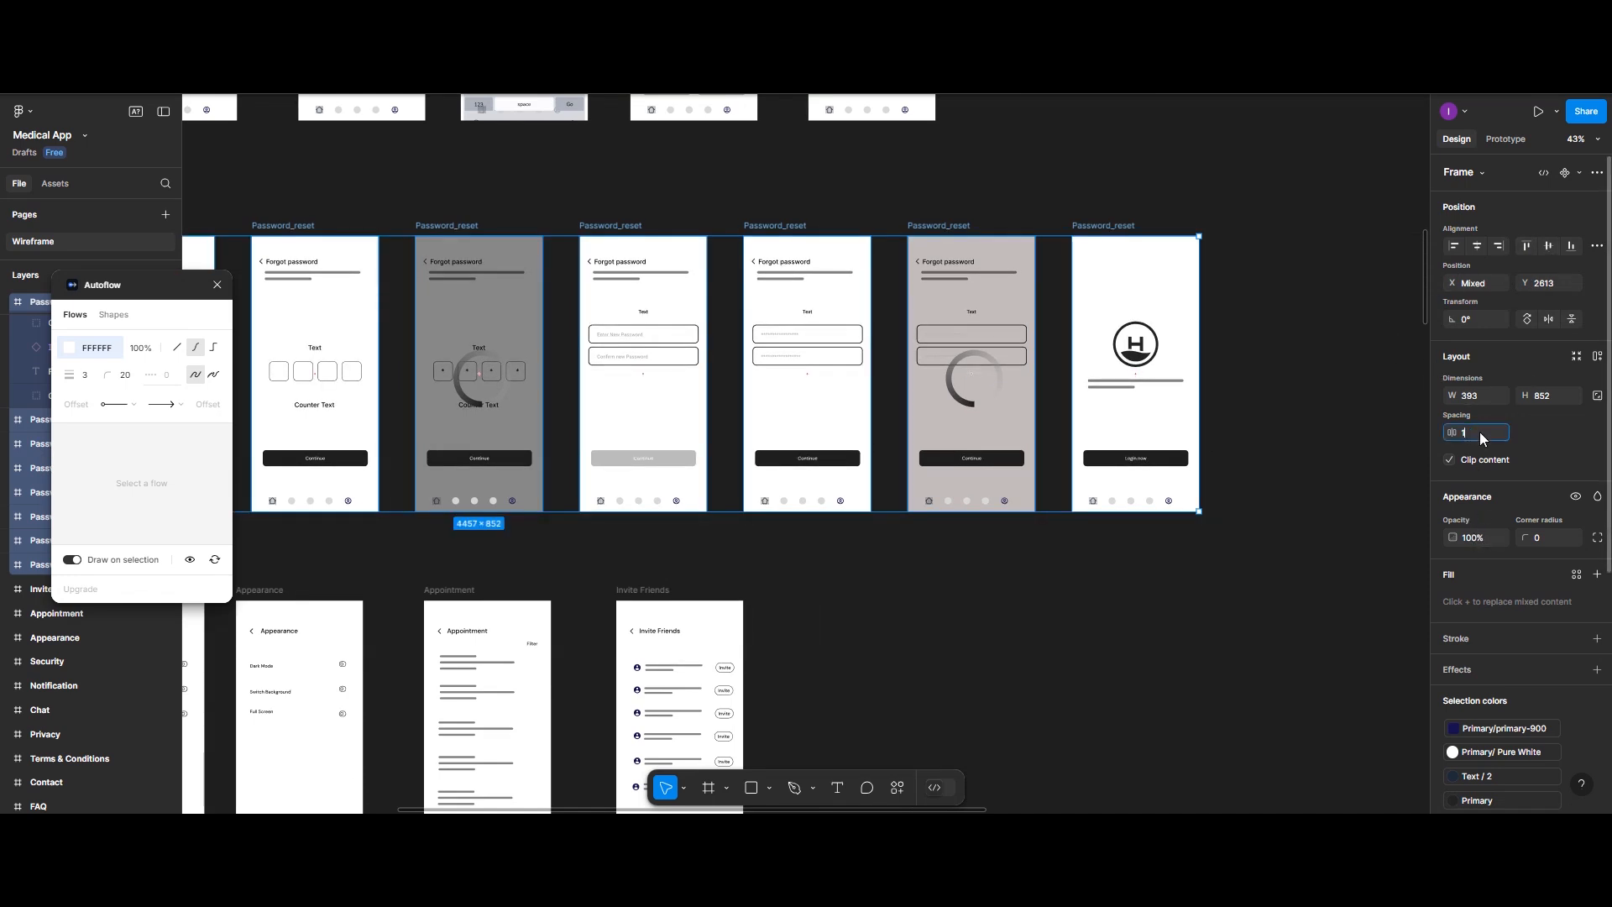
key(Return)
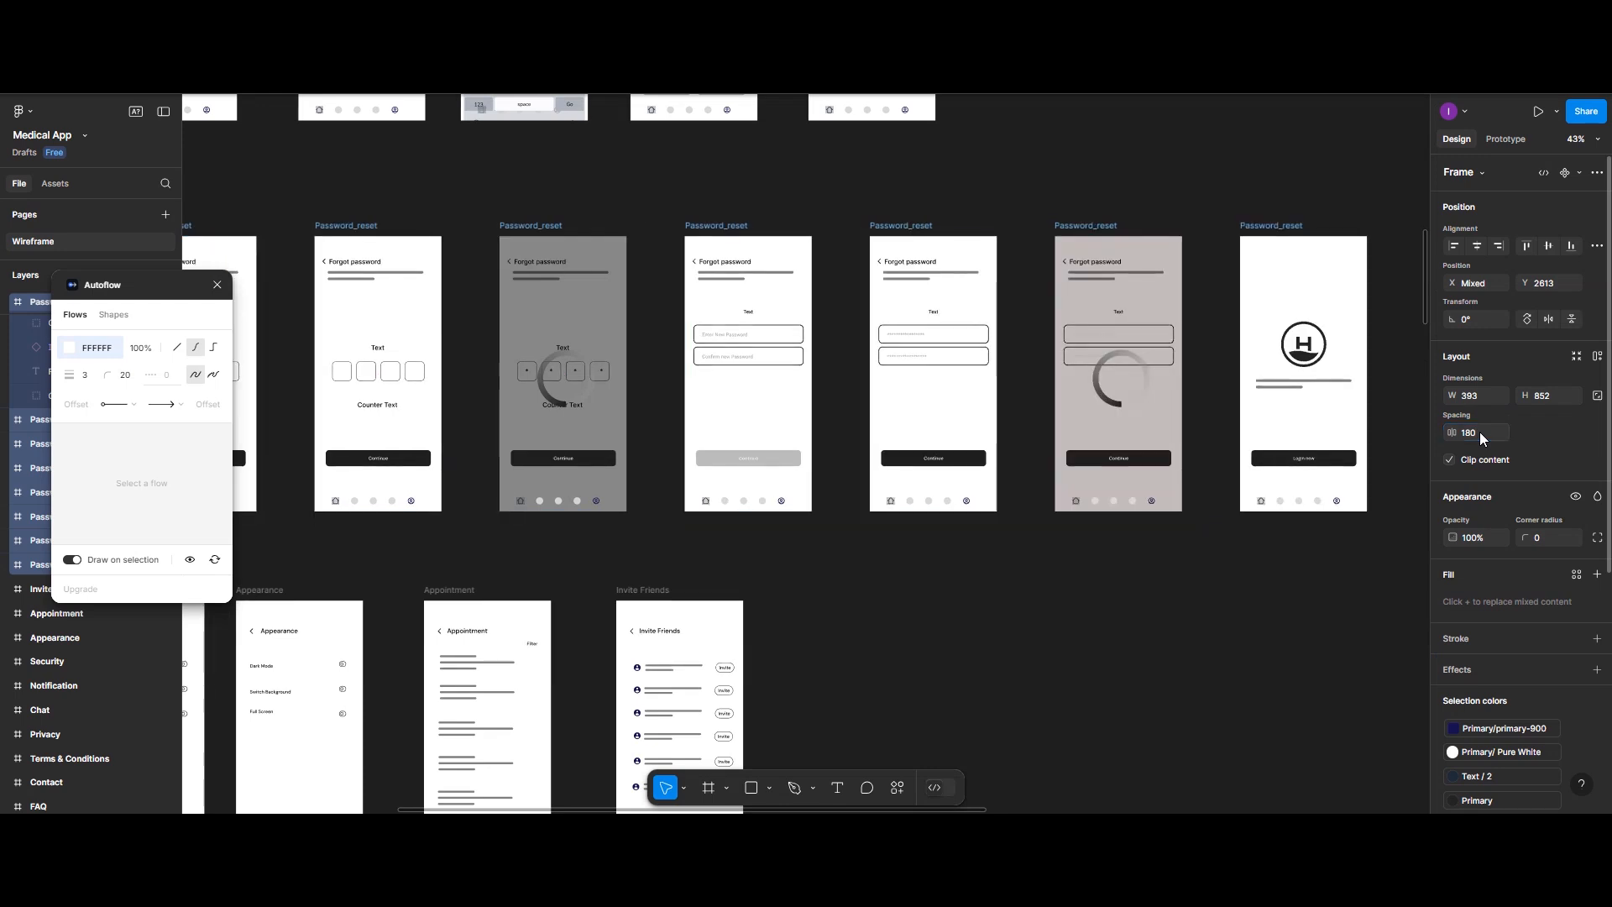
scroll(568, 325, down, 2)
scroll(569, 326, down, 3)
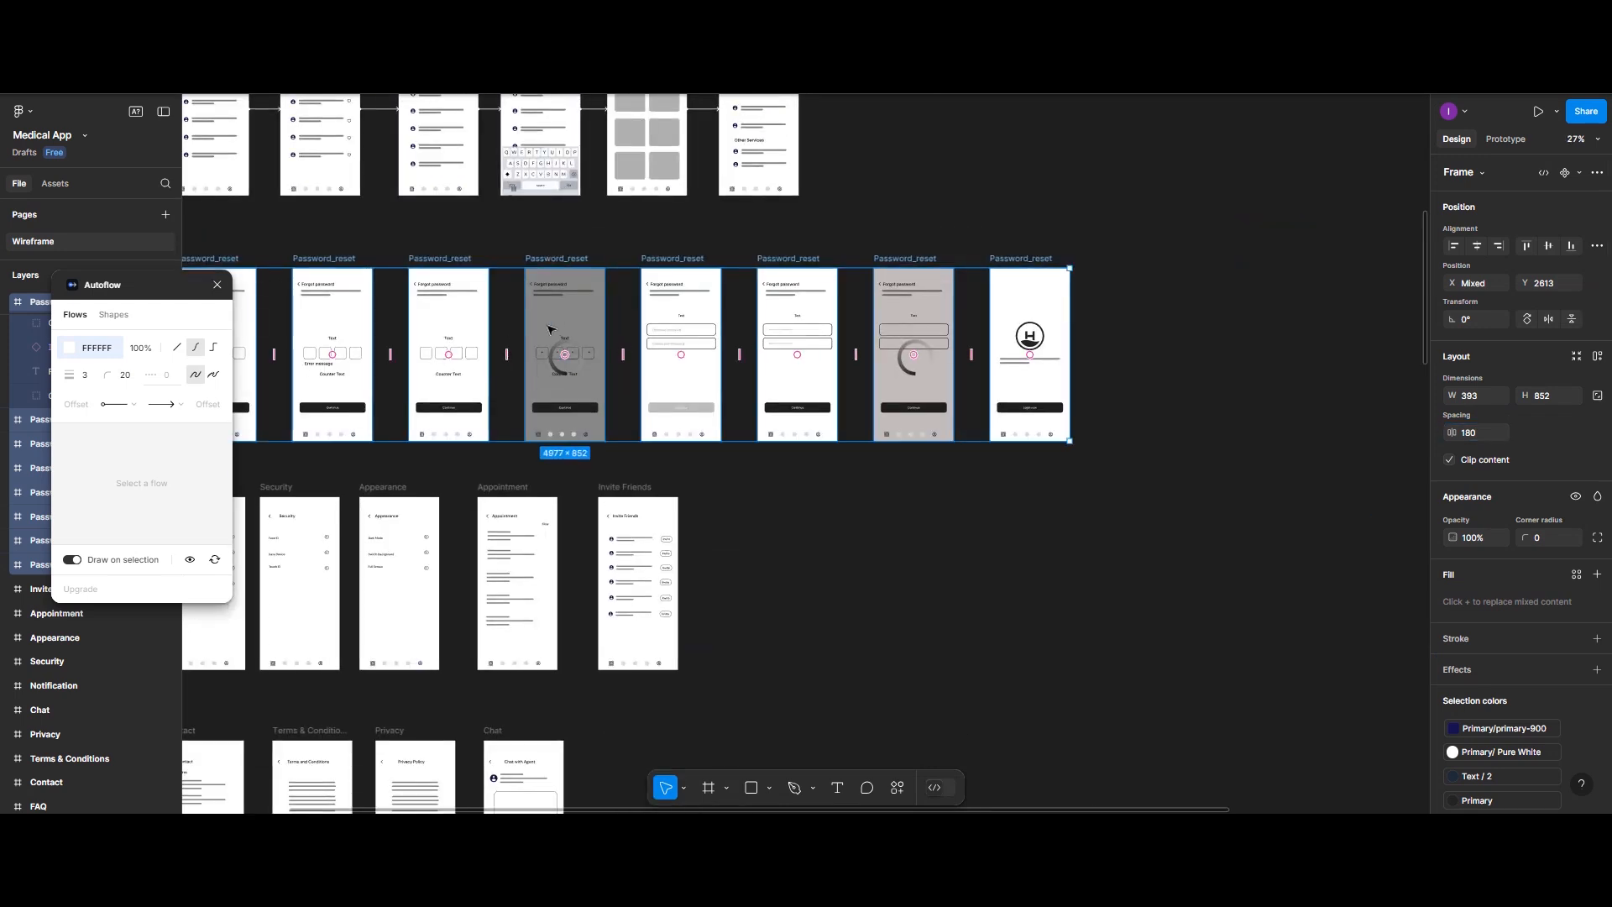
scroll(550, 330, up, 3)
scroll(549, 330, left, 4)
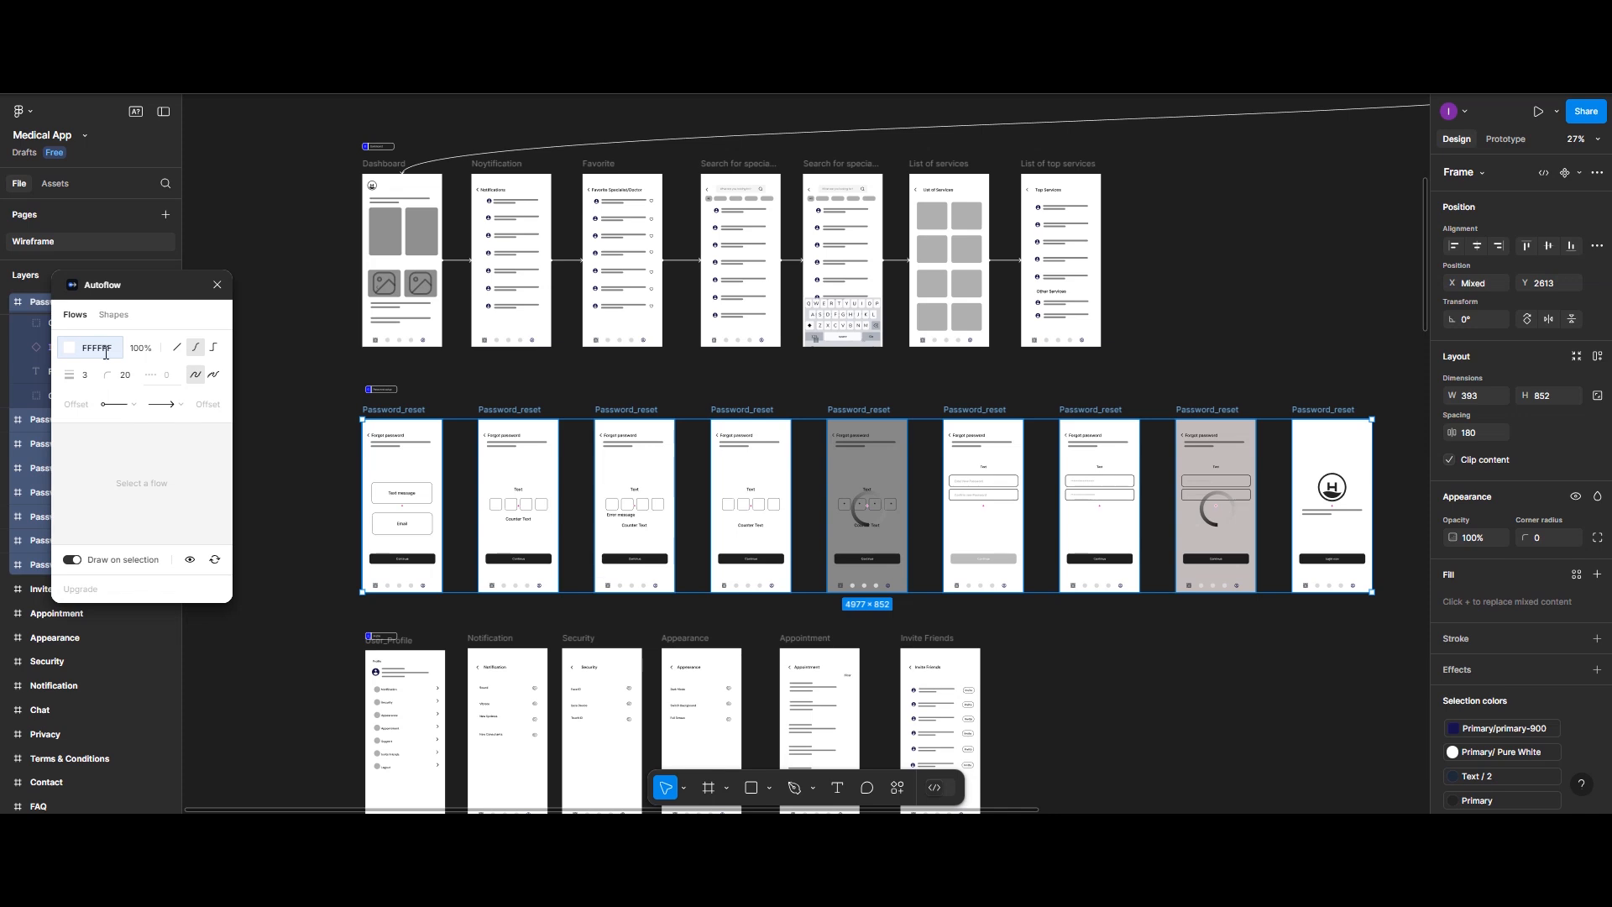
click(1244, 669)
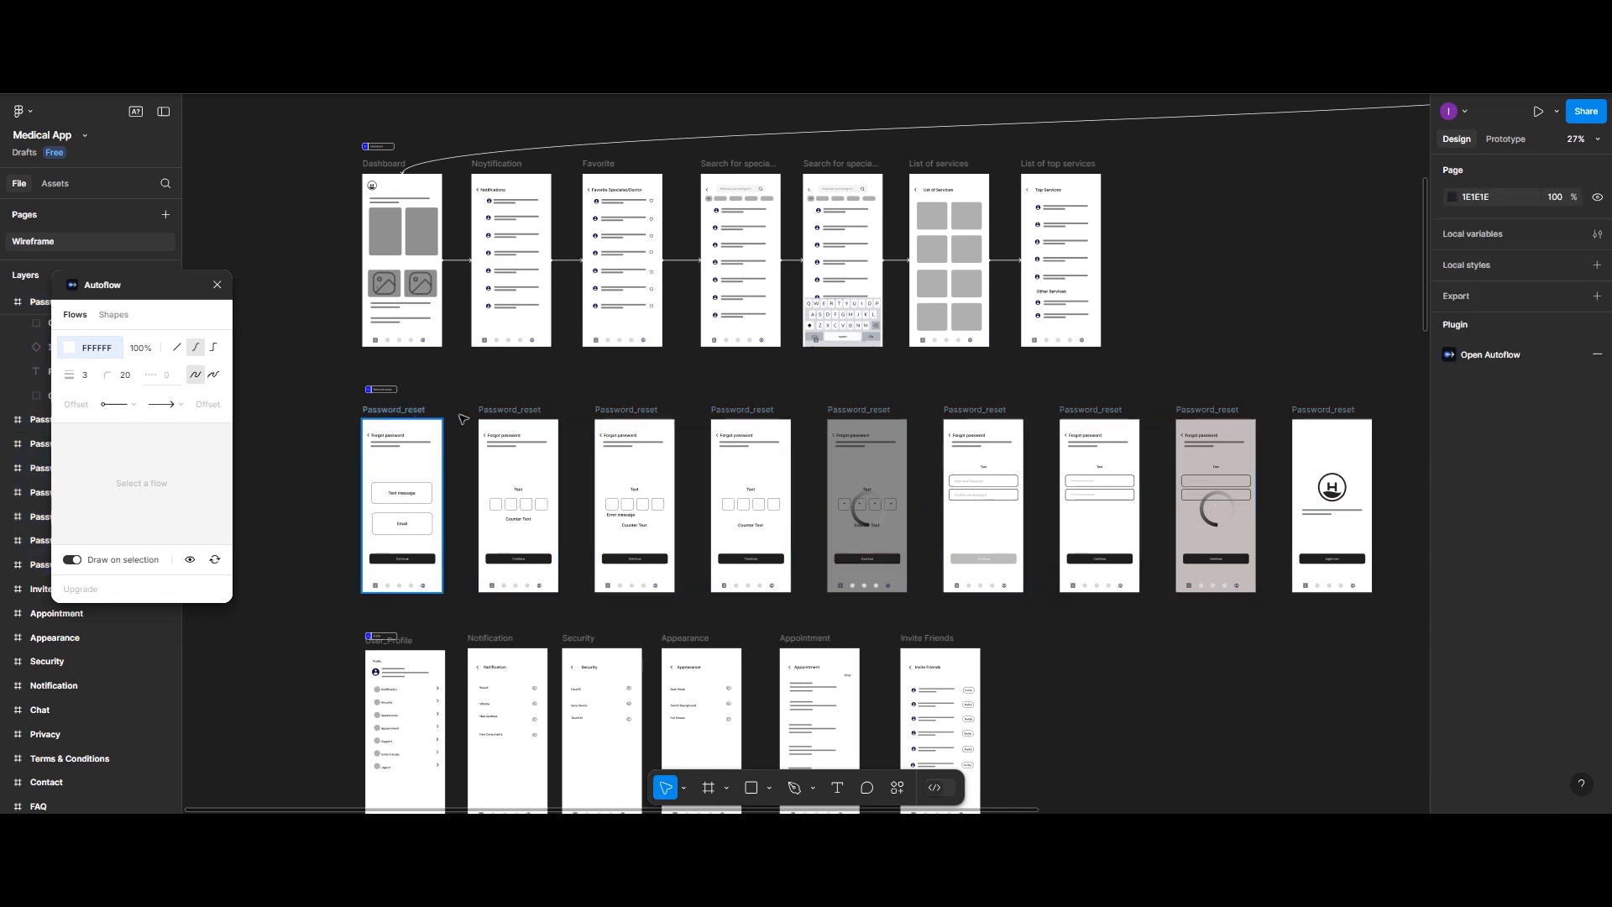
Step: Connect the first Password_reset frame to the second and the second to the Error message frame with Autoflow arrows
click(416, 411)
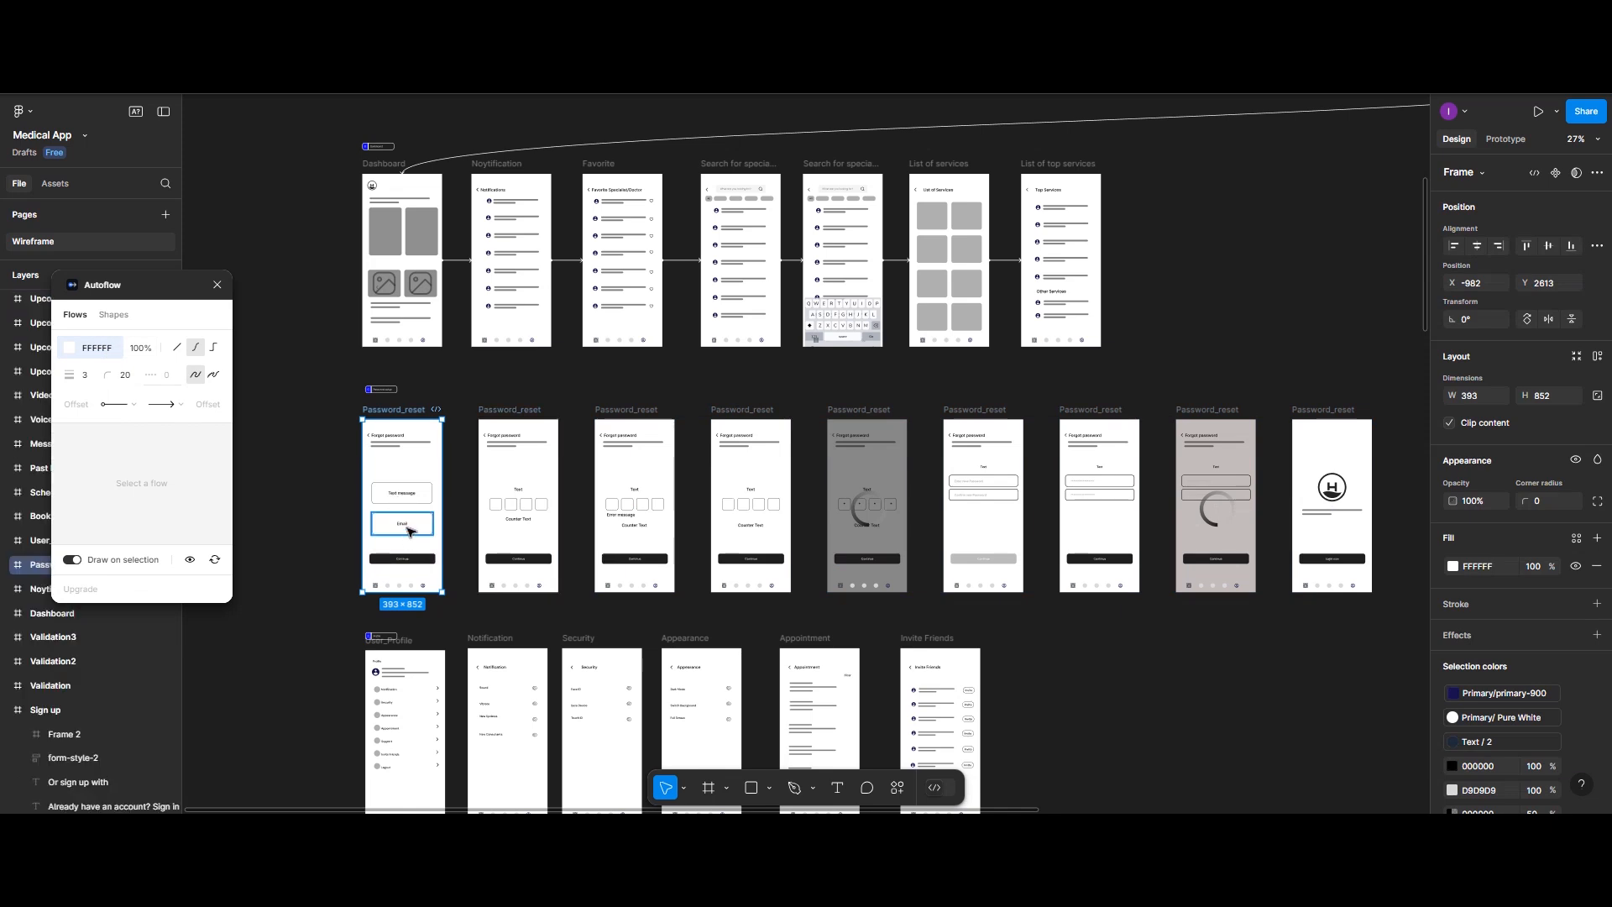
shift+click(510, 418)
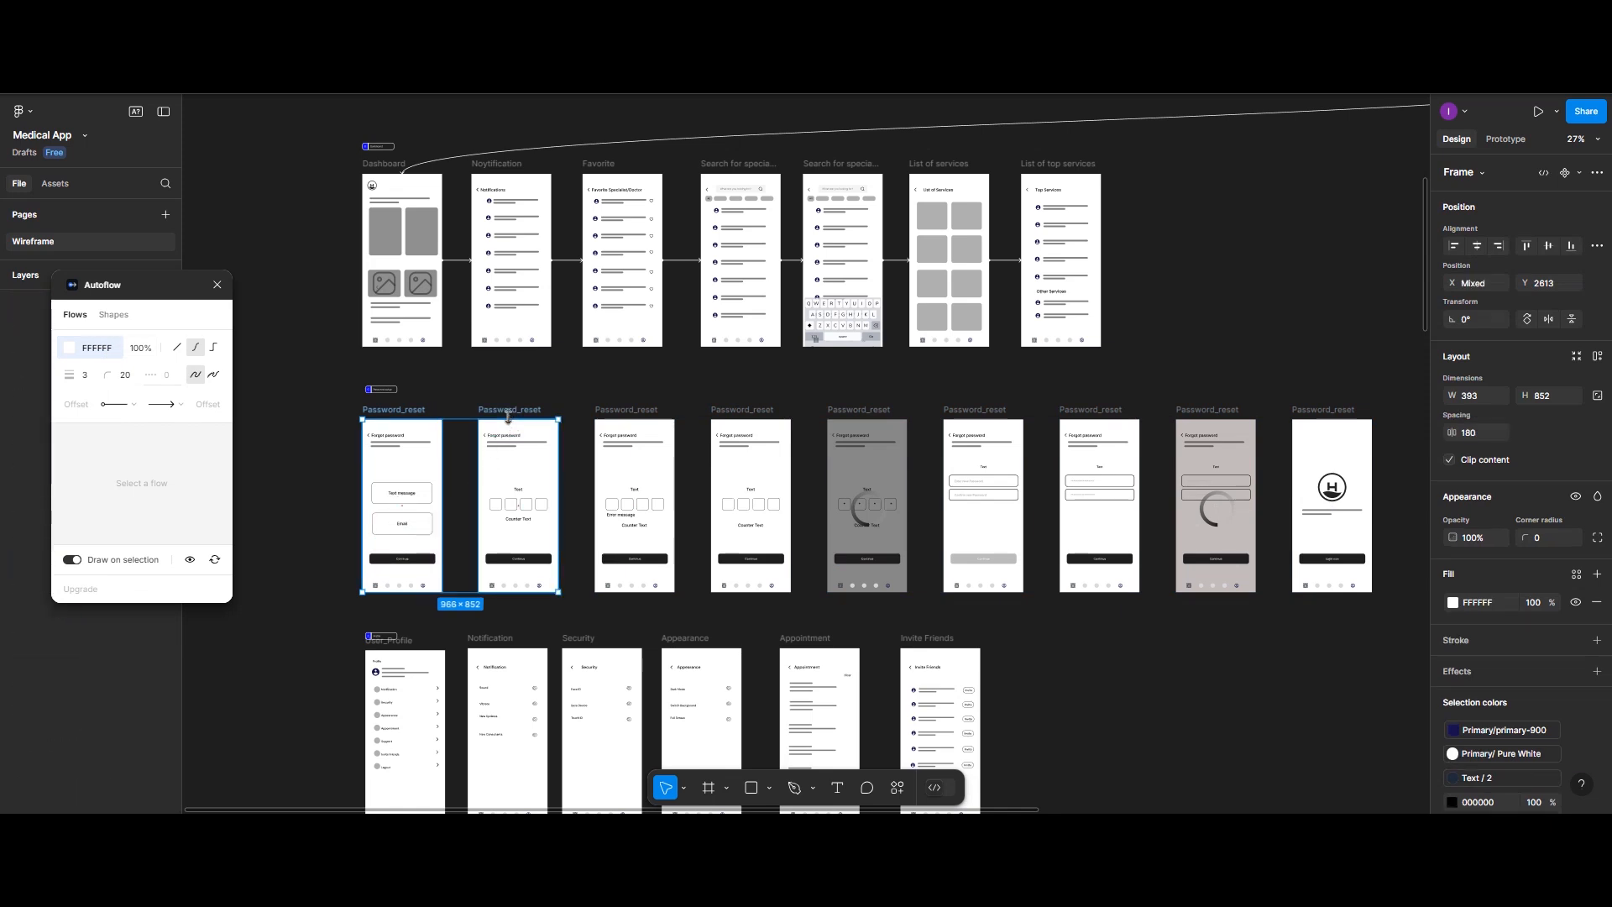
shift+click(634, 413)
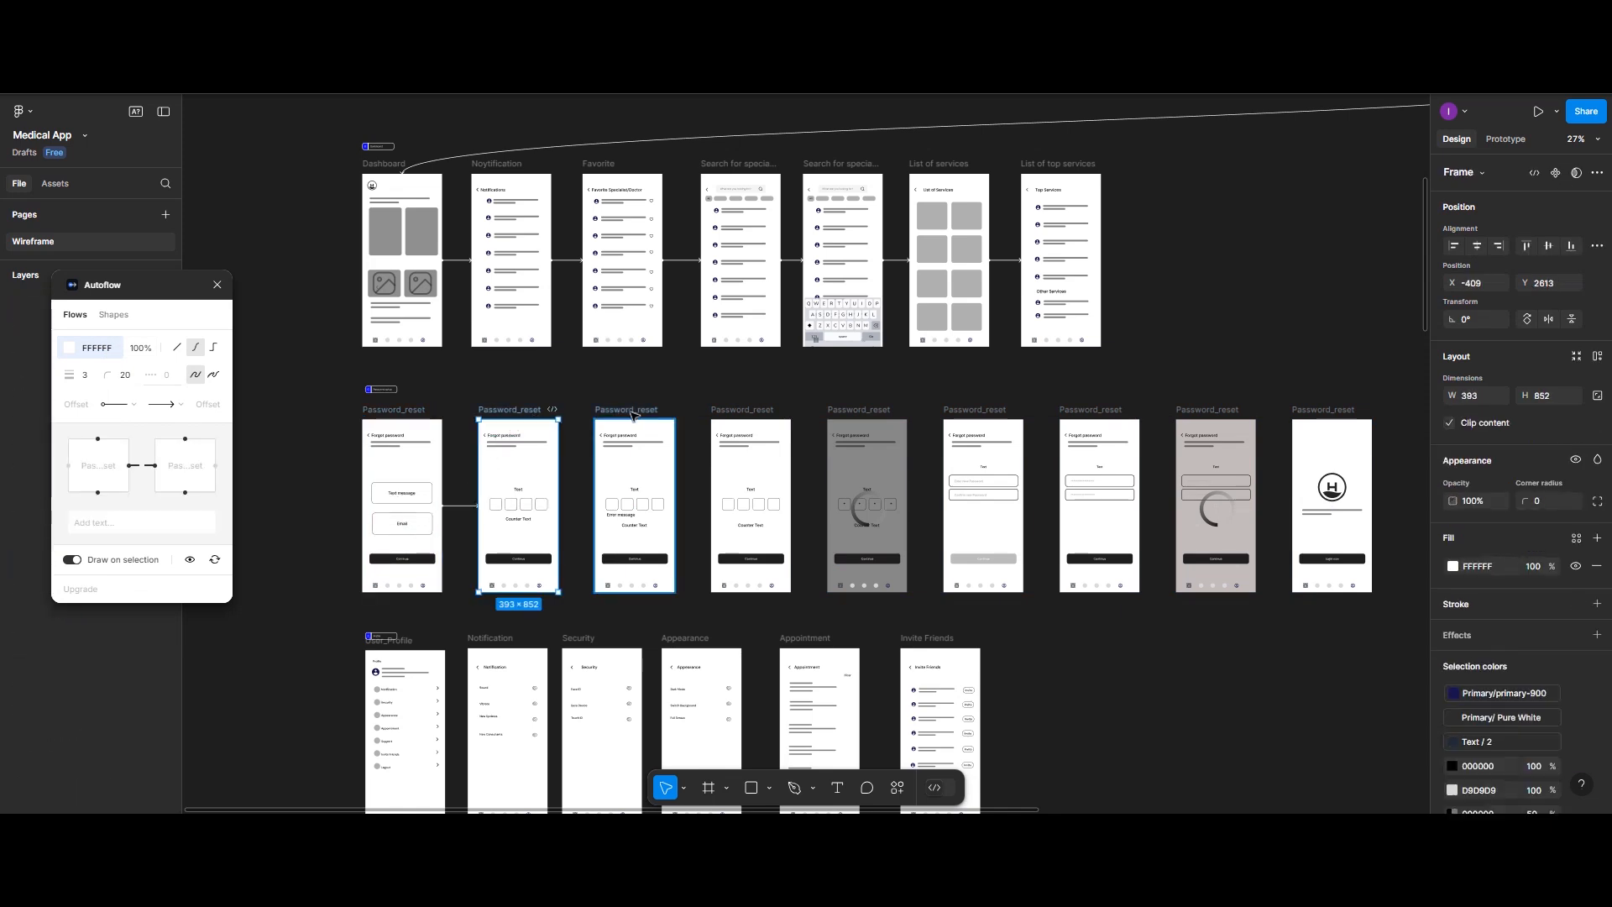
Step: Connect the Error message Password_reset frame to the fourth one and the fourth to the dark loading frame with Autoflow arrows
shift+click(748, 413)
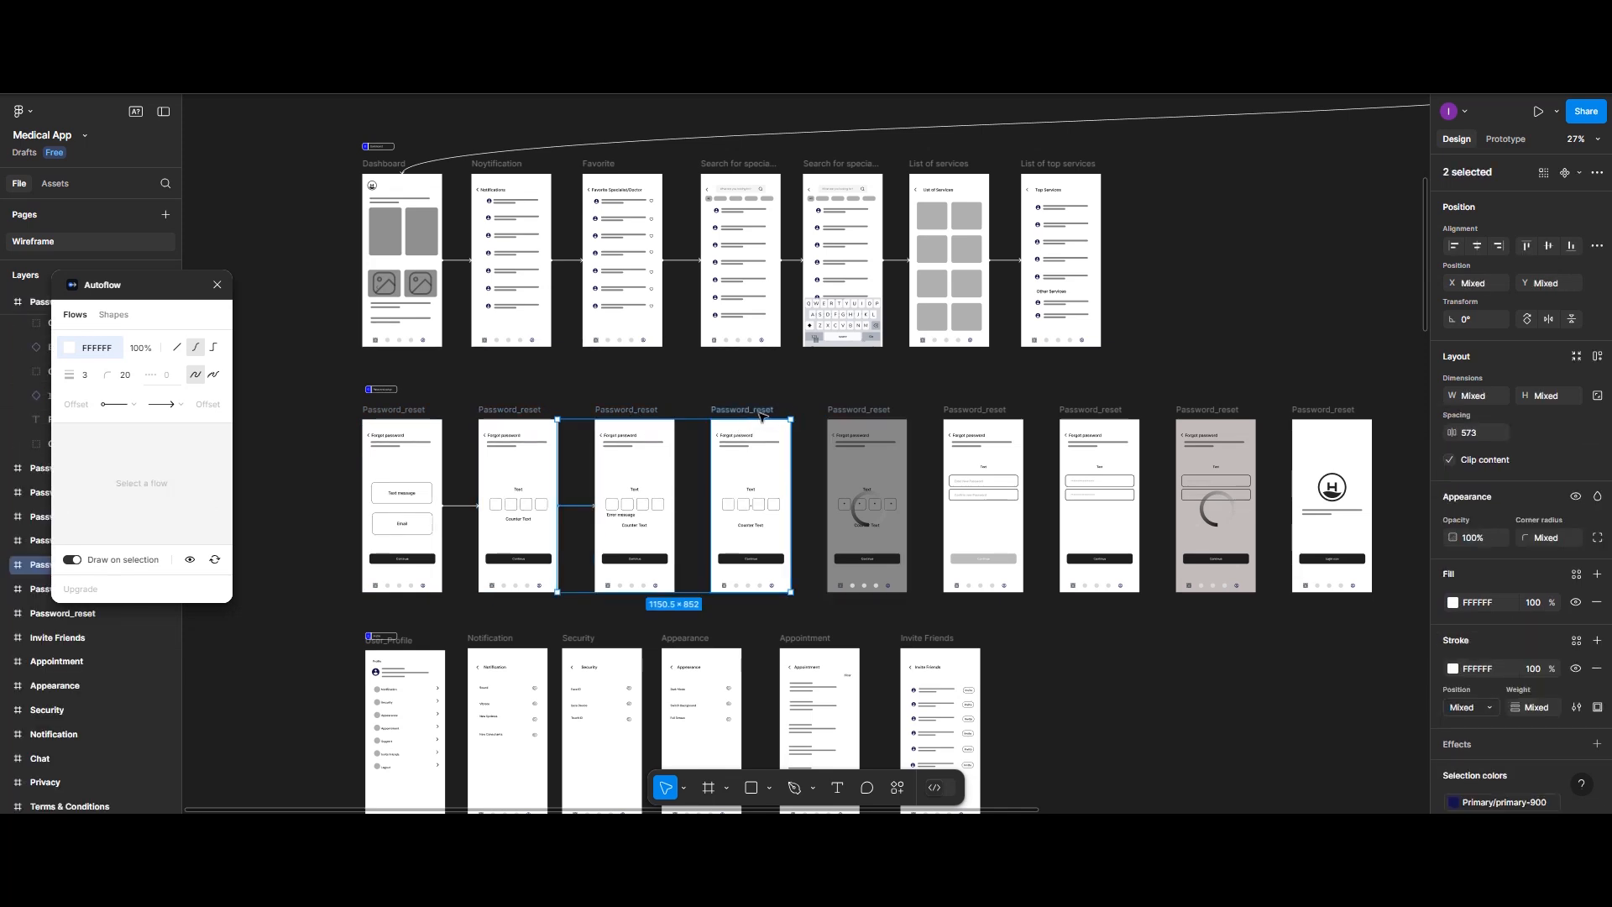
click(622, 412)
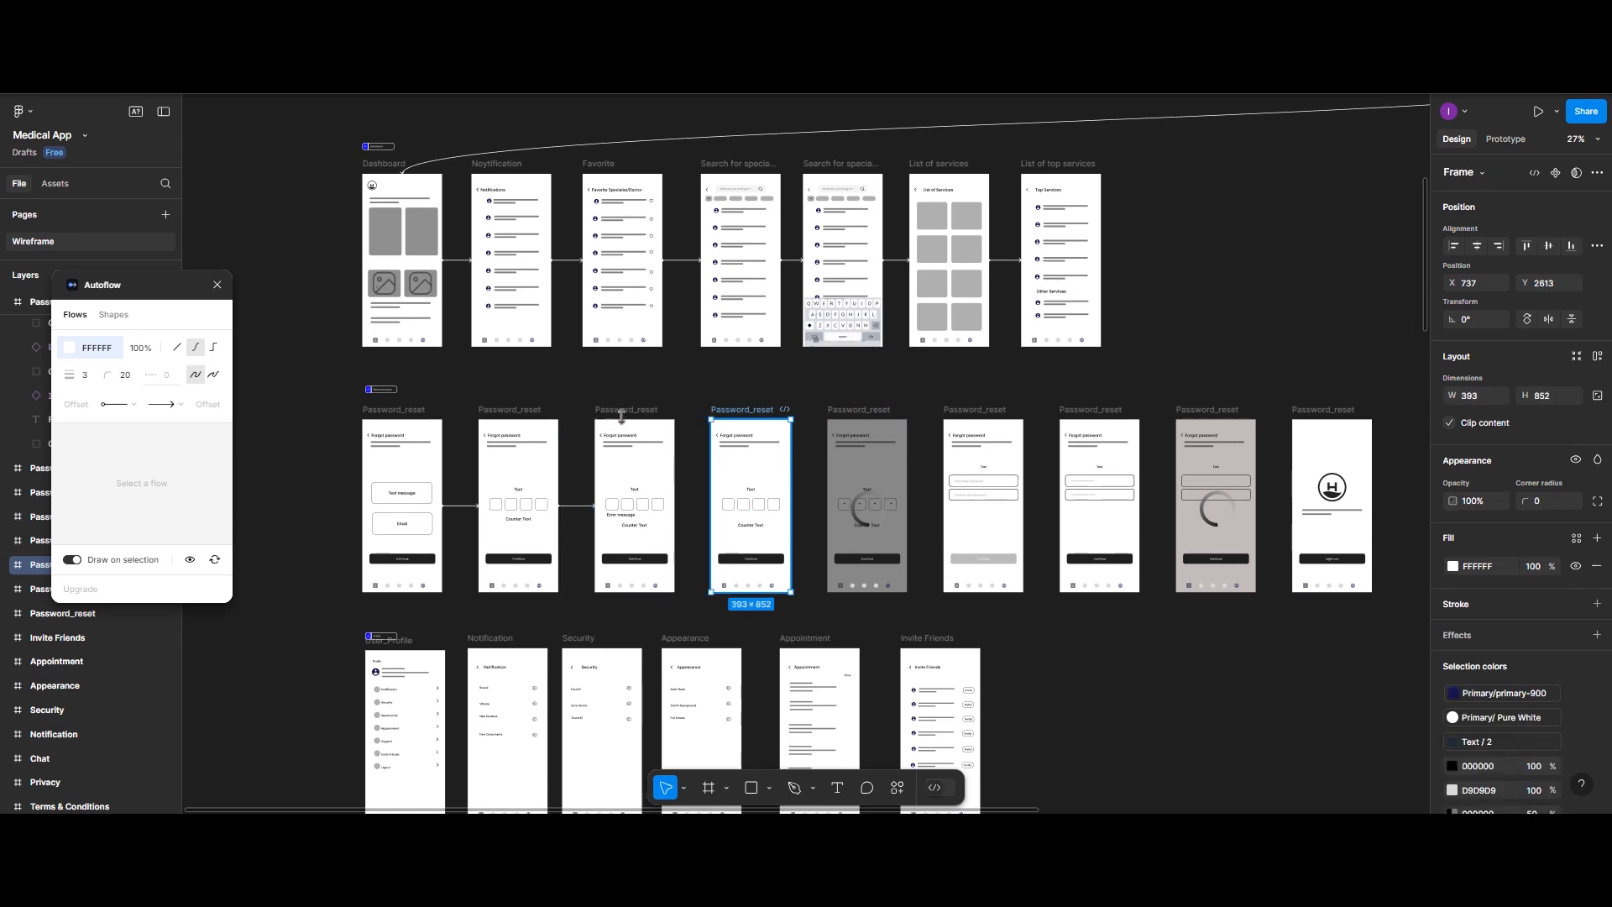
shift+click(746, 415)
scroll(746, 415, up, 3)
scroll(745, 415, down, 2)
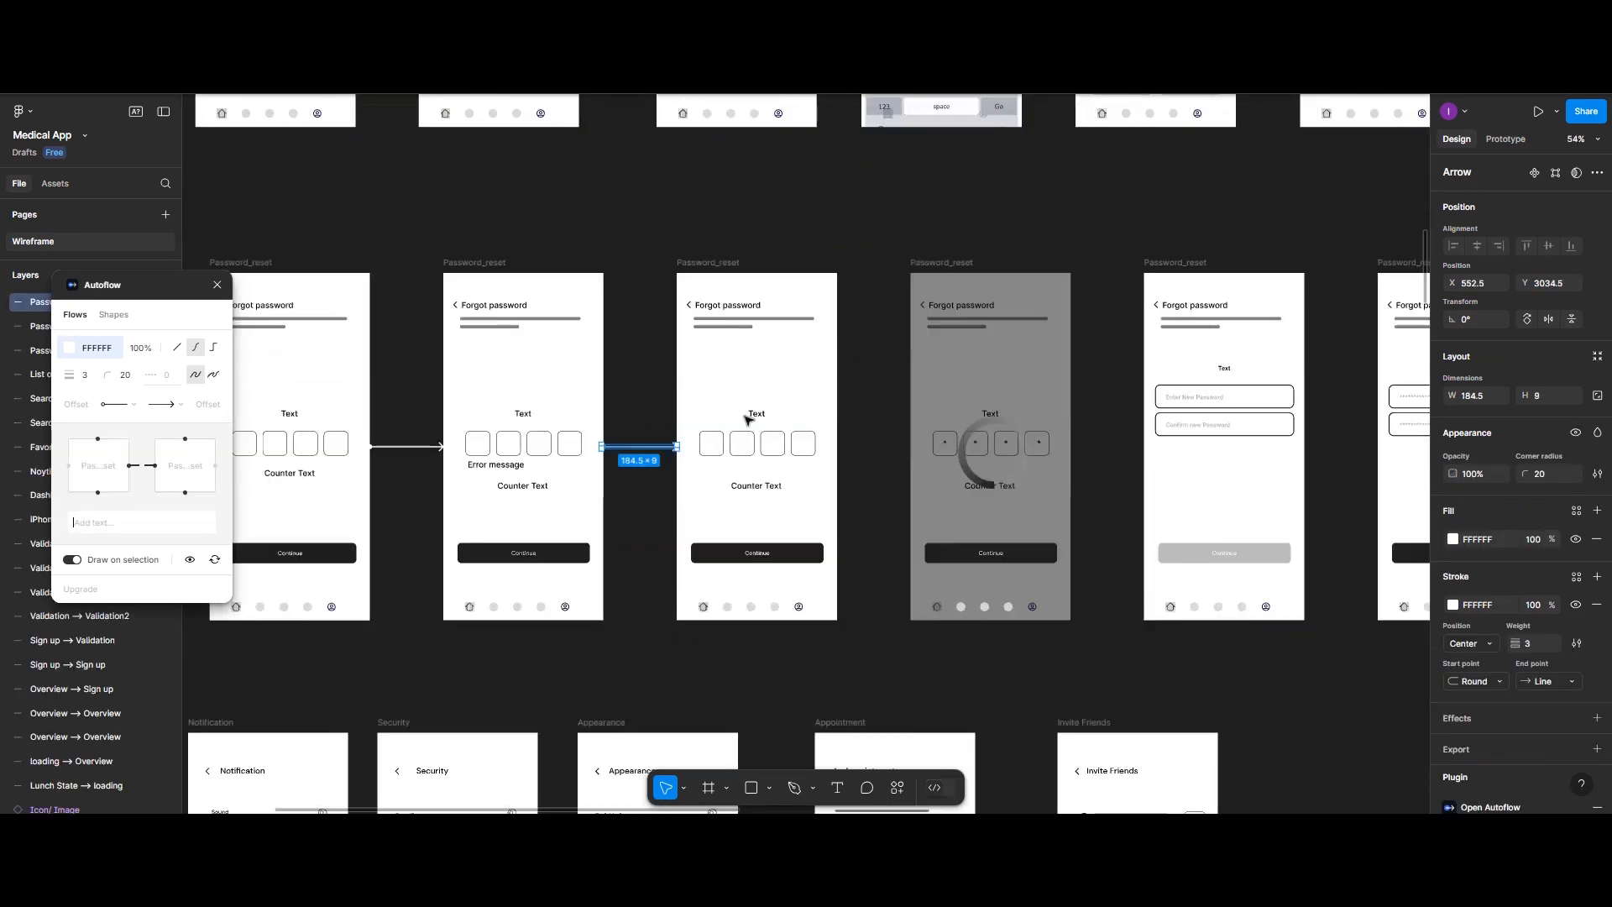
click(811, 274)
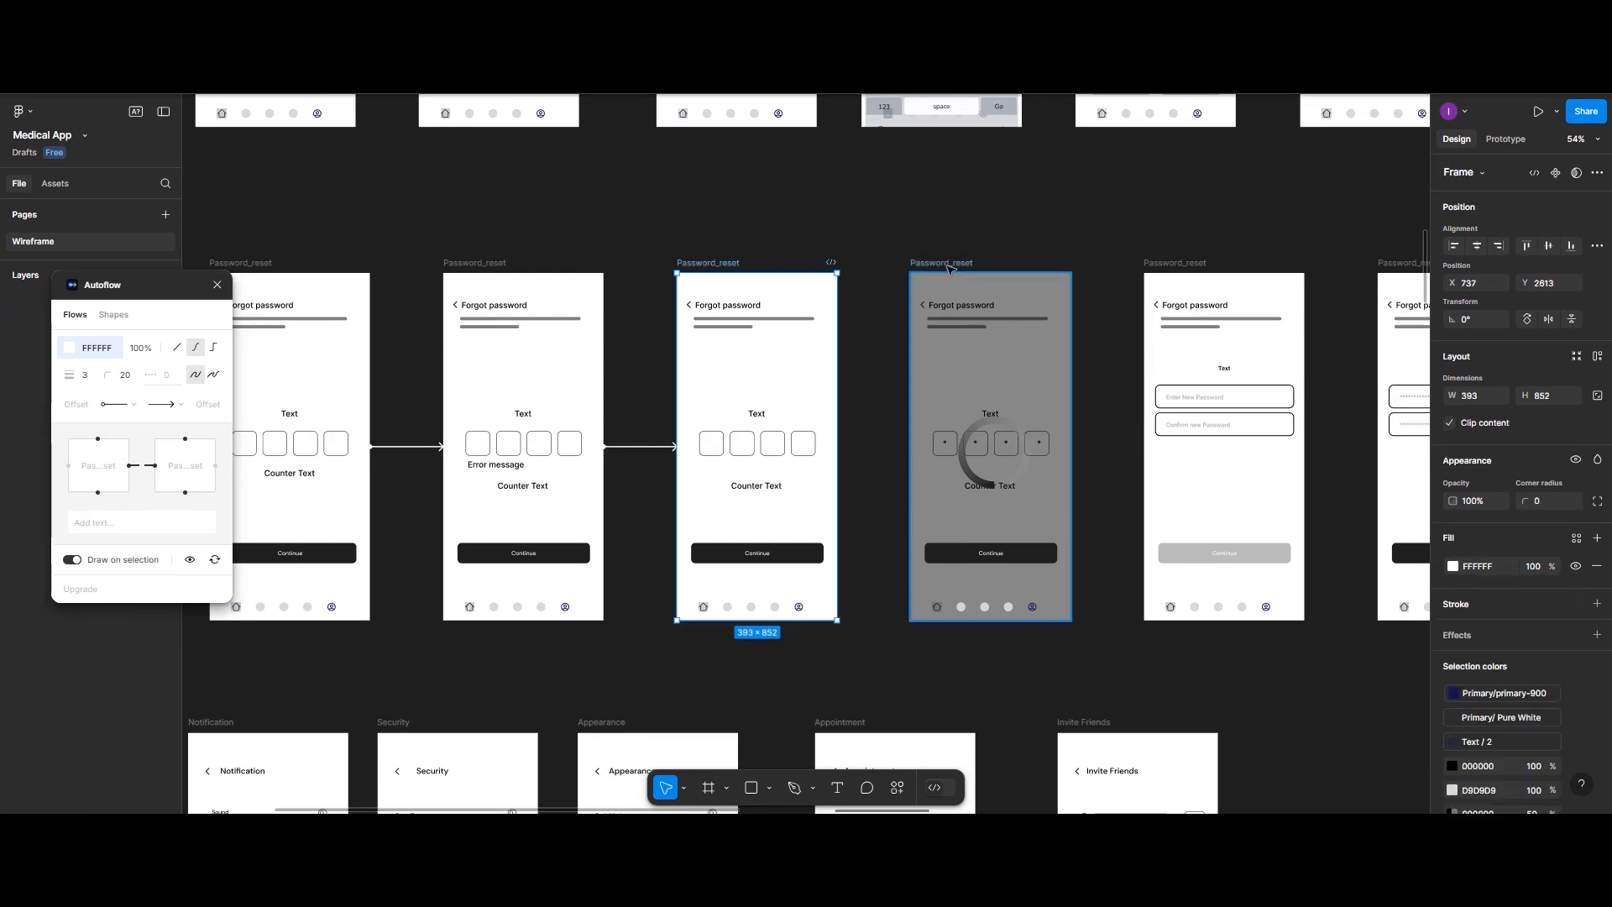
shift+click(948, 269)
scroll(949, 275, left, 2)
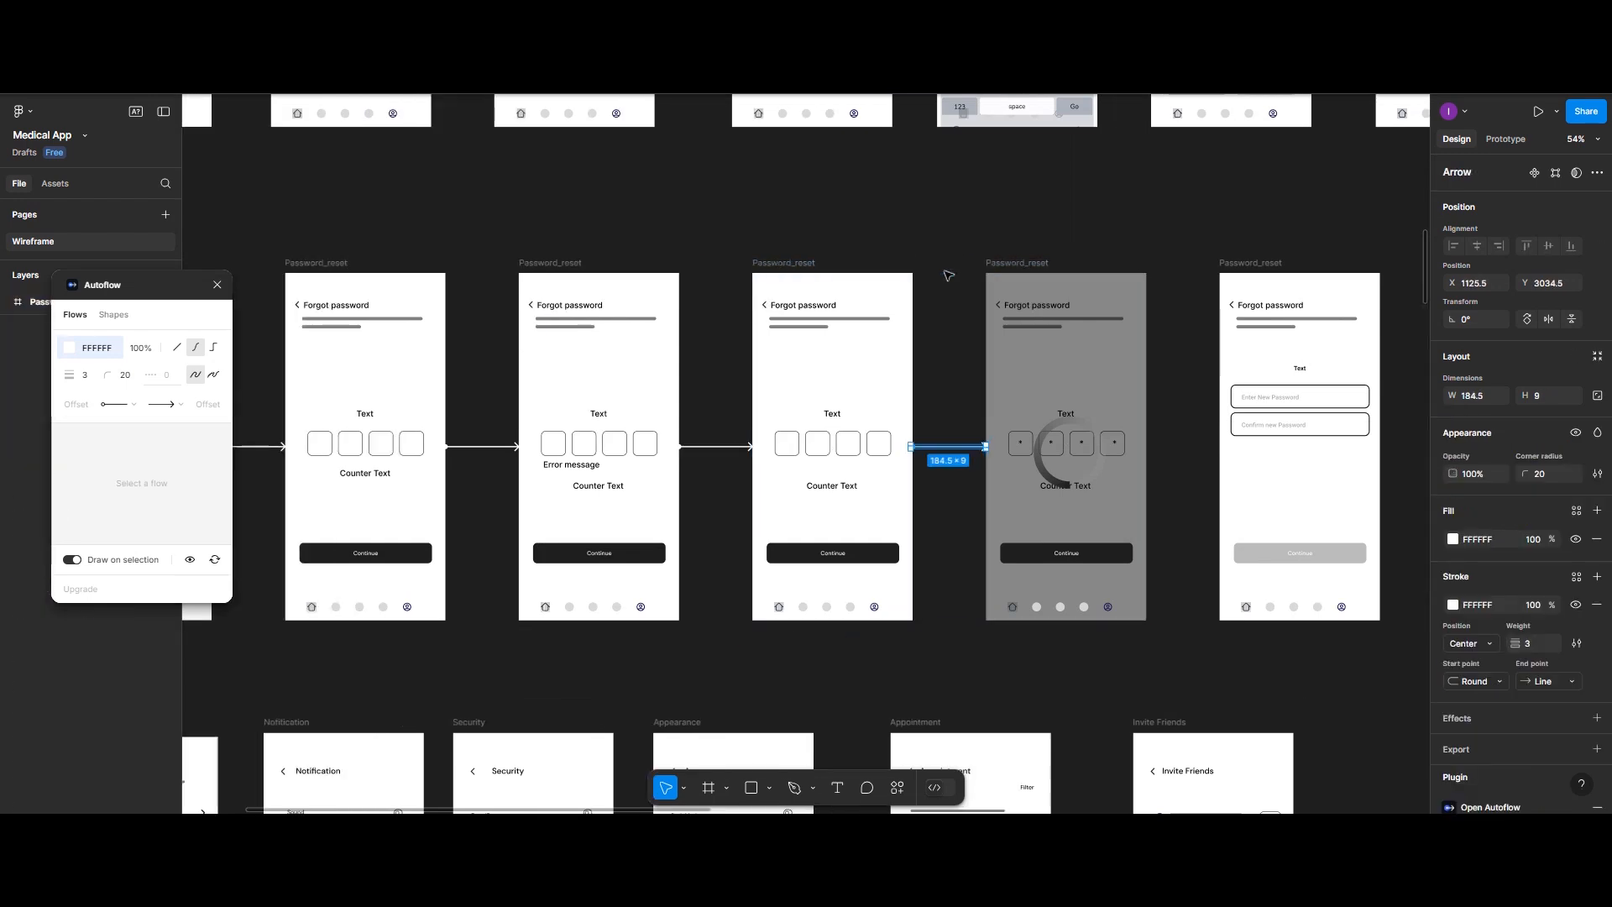
Step: Connect the dark loading Password_reset frame to the empty Enter New Password frame with an Autoflow arrow
scroll(947, 277, right, 5)
scroll(943, 279, down, 2)
scroll(941, 281, up, 2)
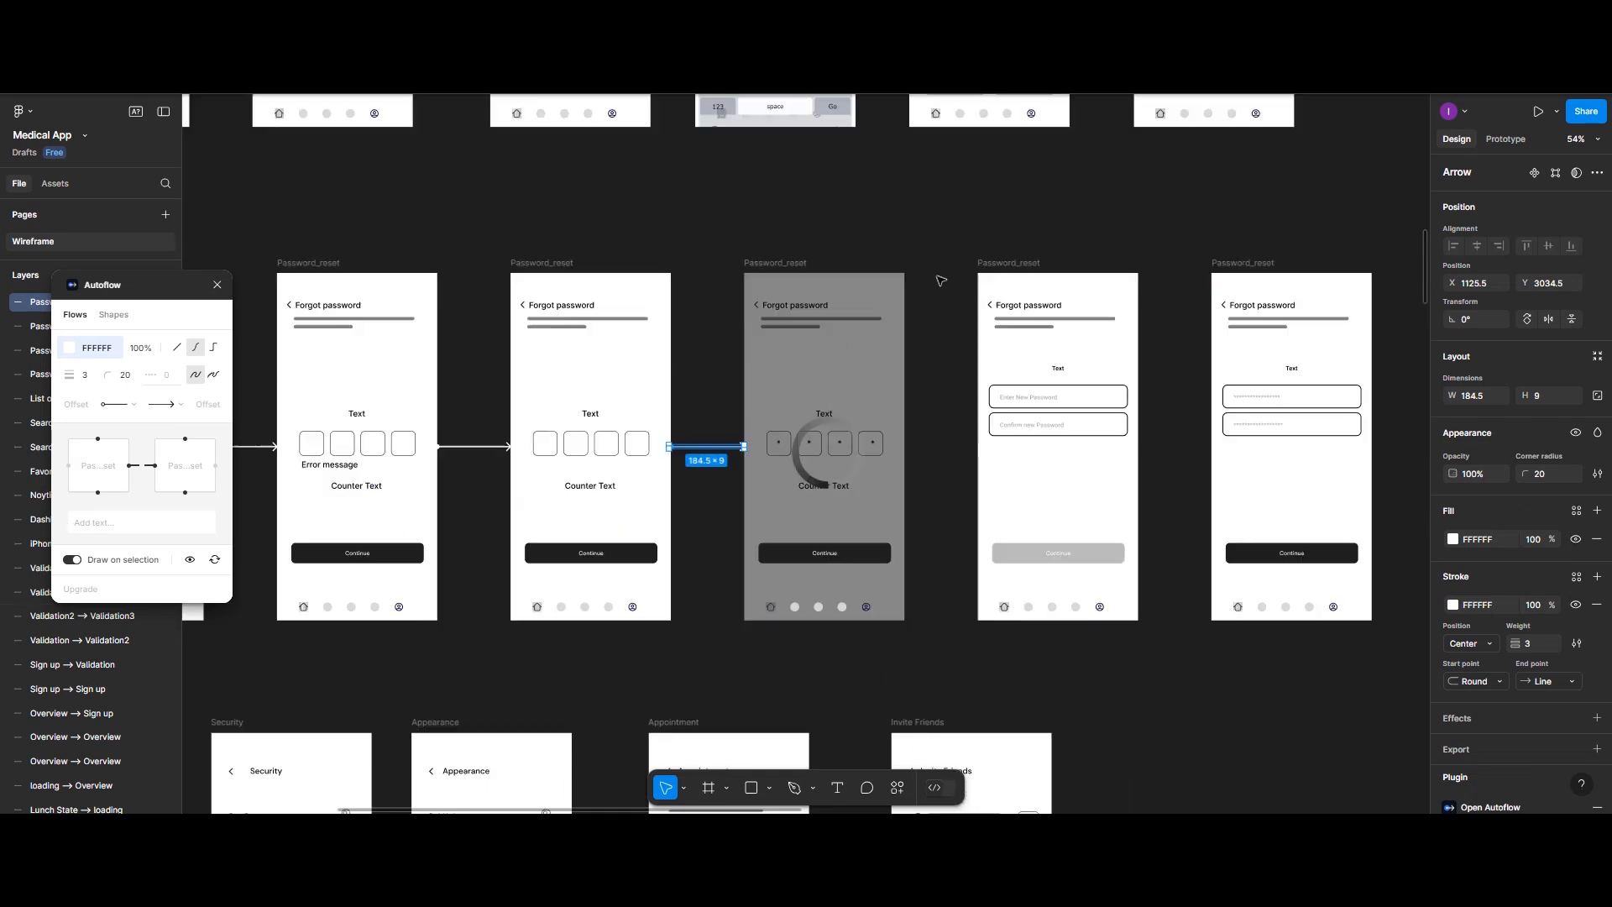
shift+click(1000, 265)
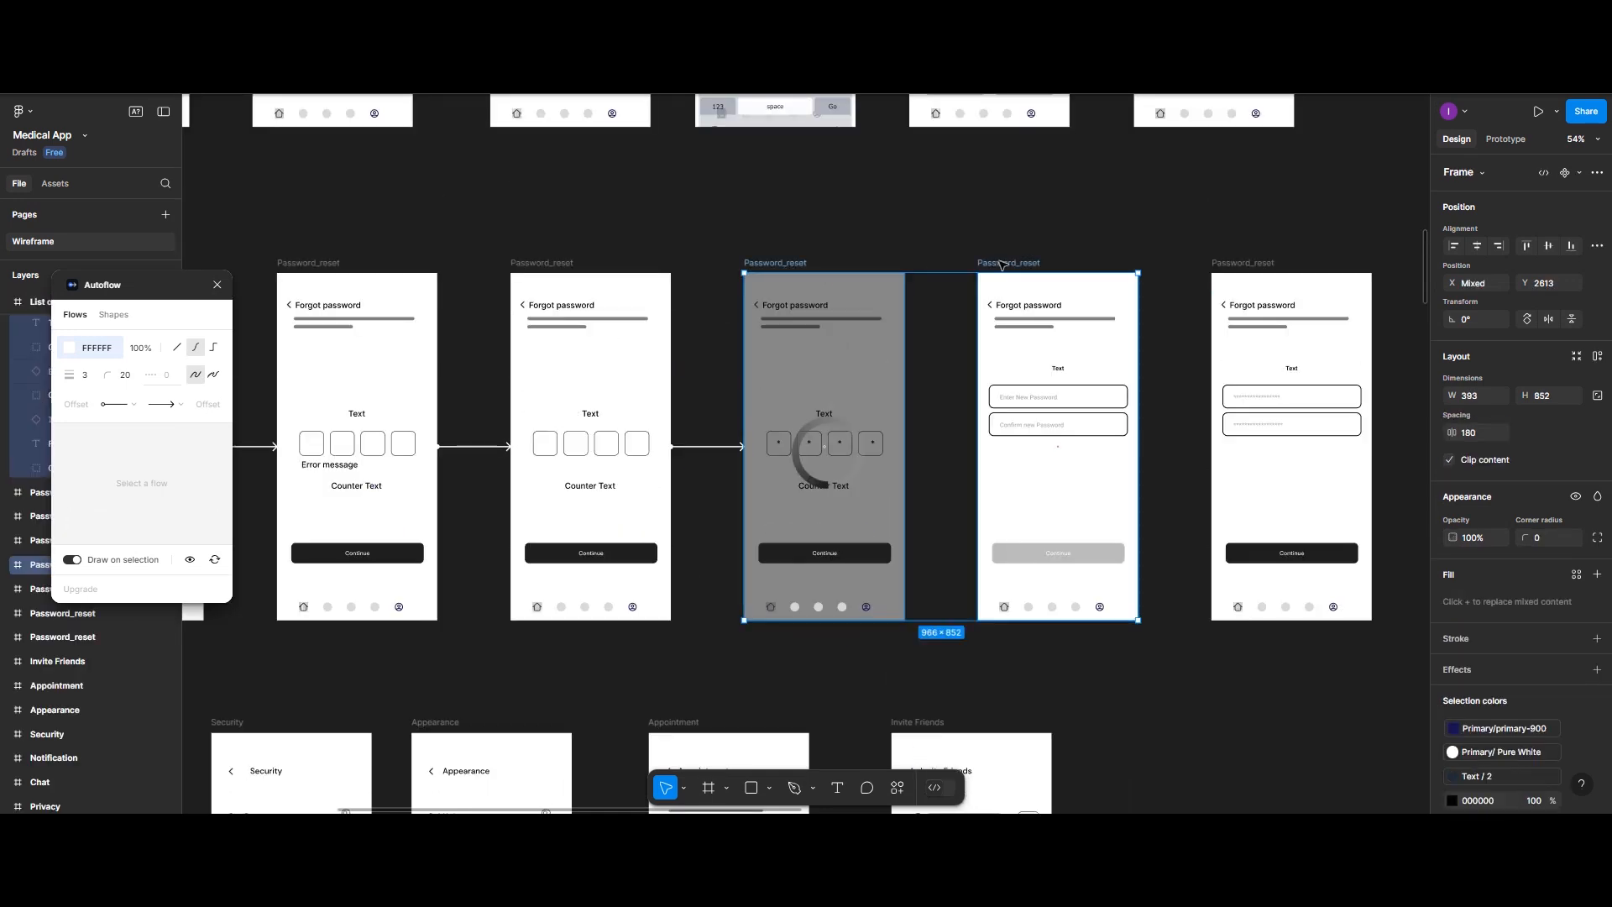
scroll(991, 272, right, 5)
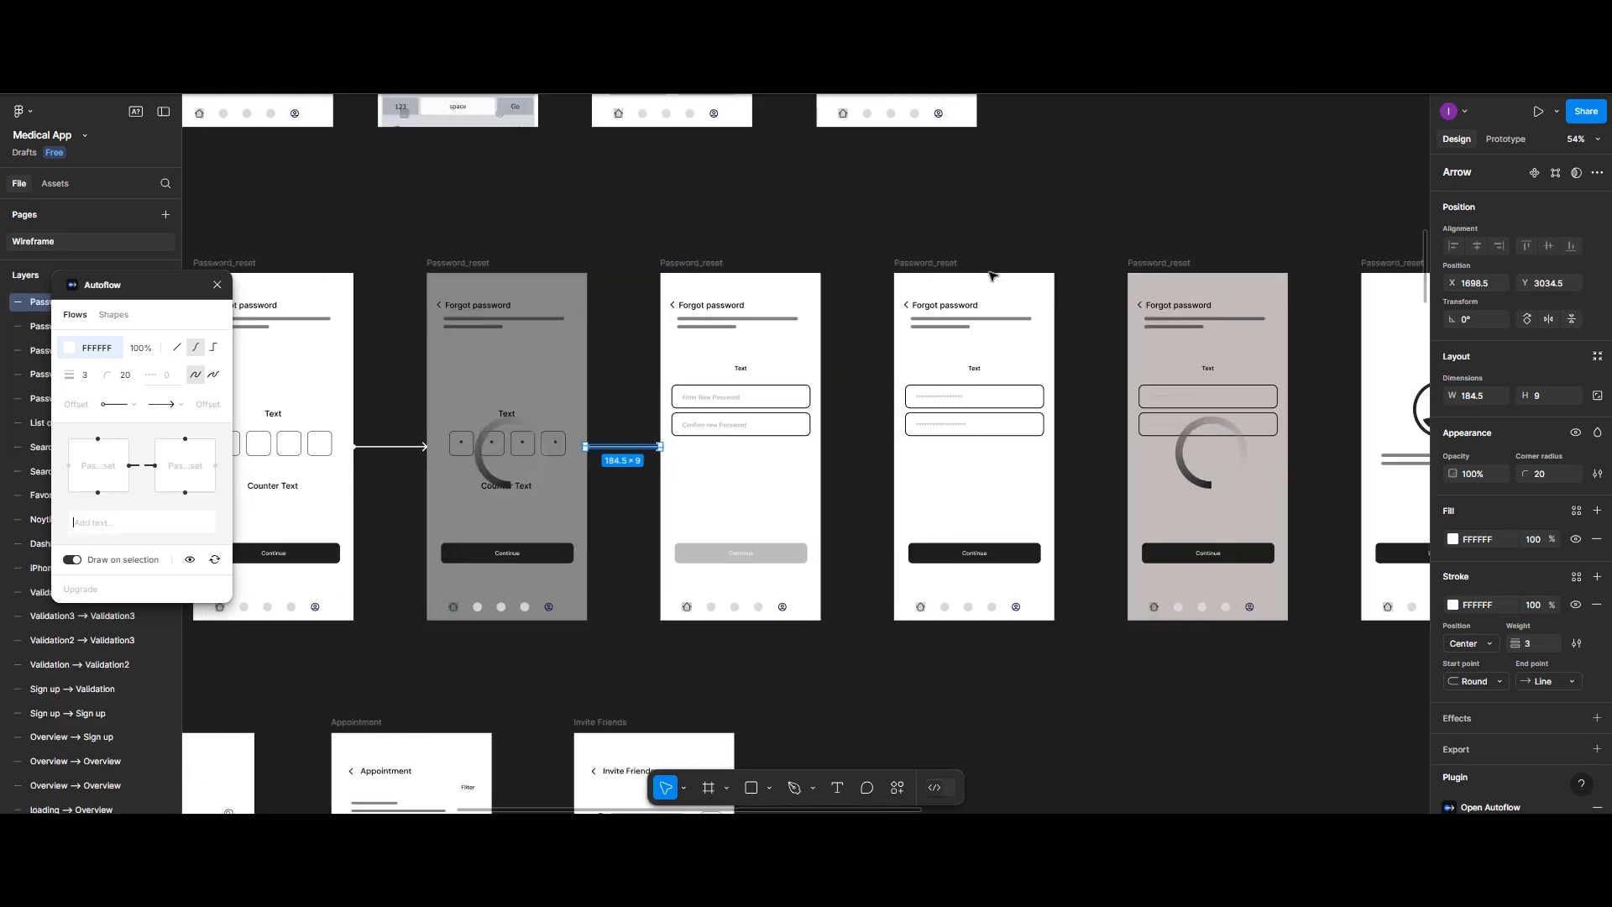
Step: Connect the empty Enter New Password frame to the filled-in password frame beside it with an Autoflow arrow
click(737, 271)
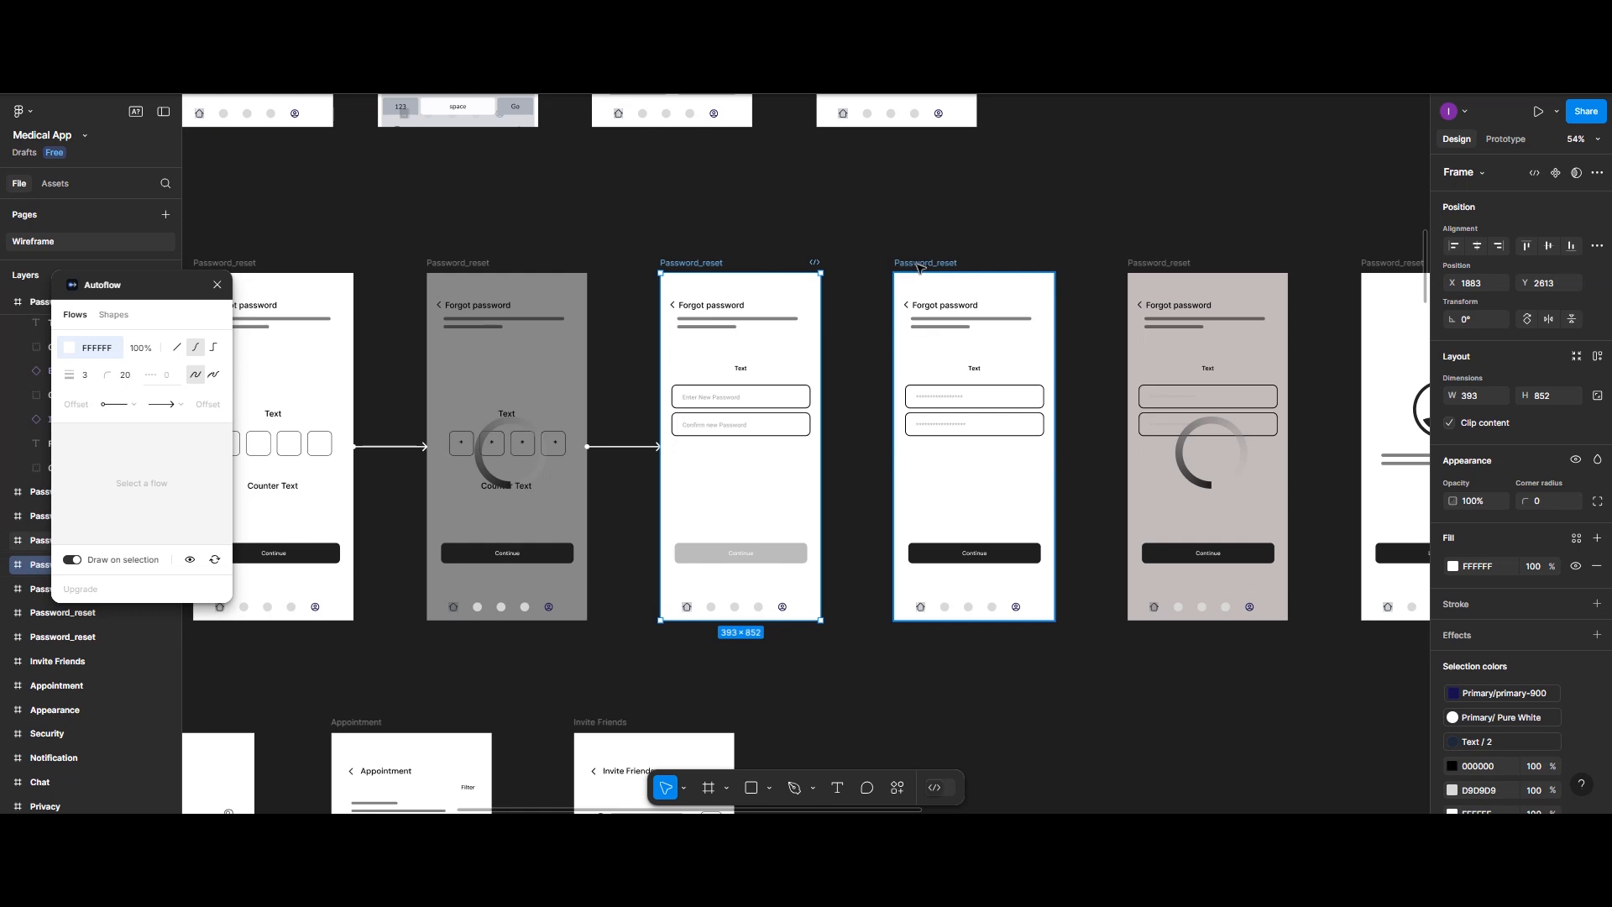
click(918, 266)
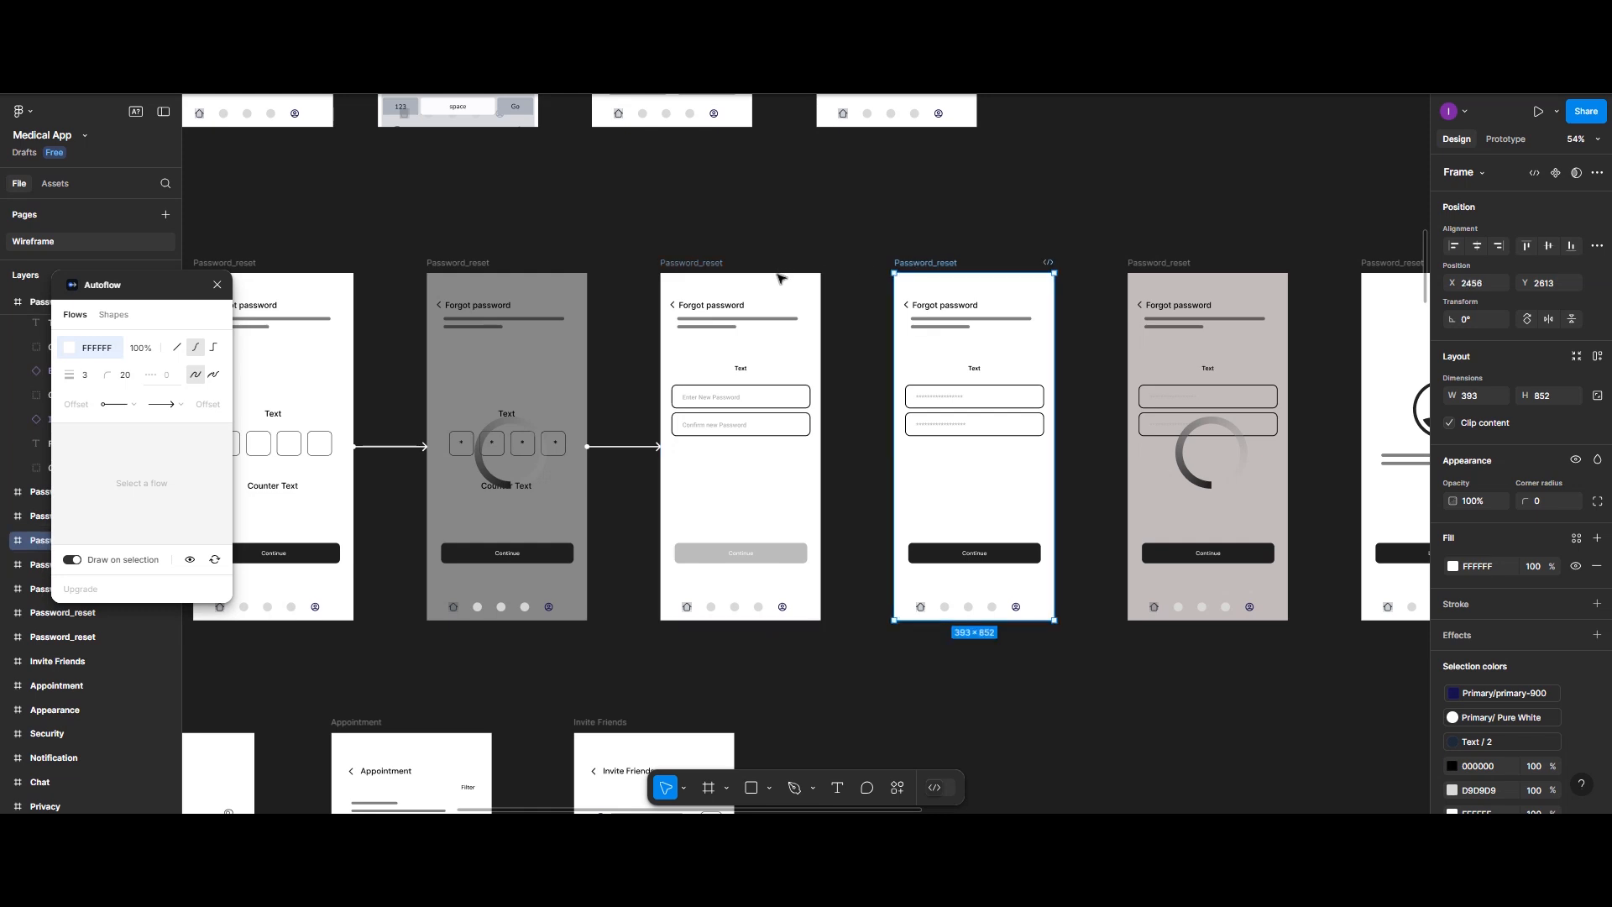
key(Escape)
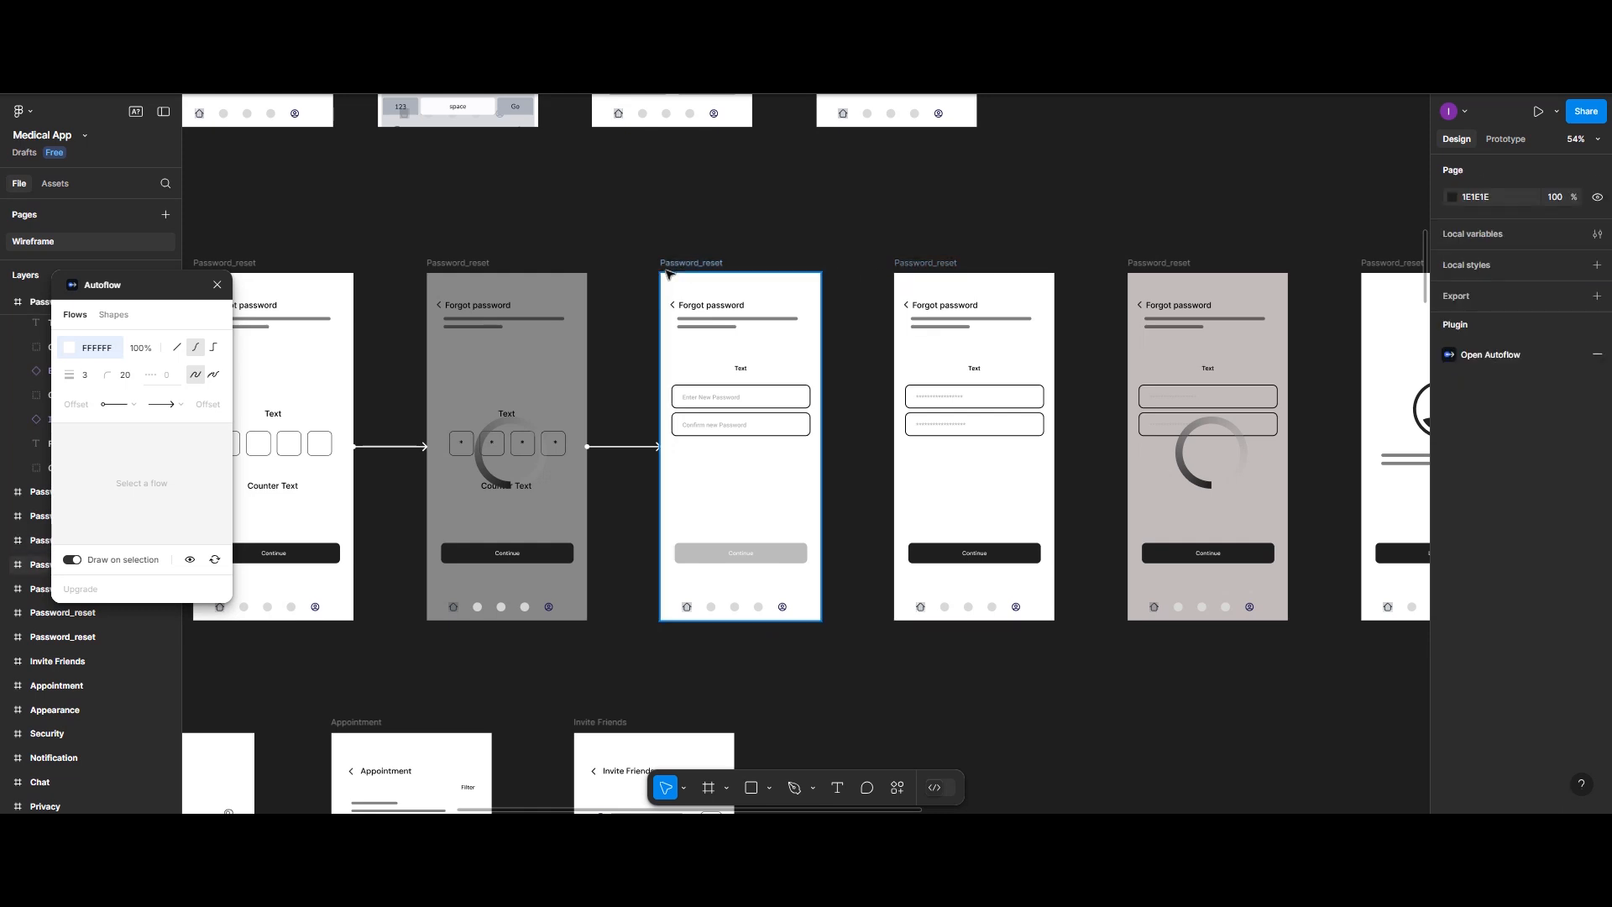
shift+click(957, 272)
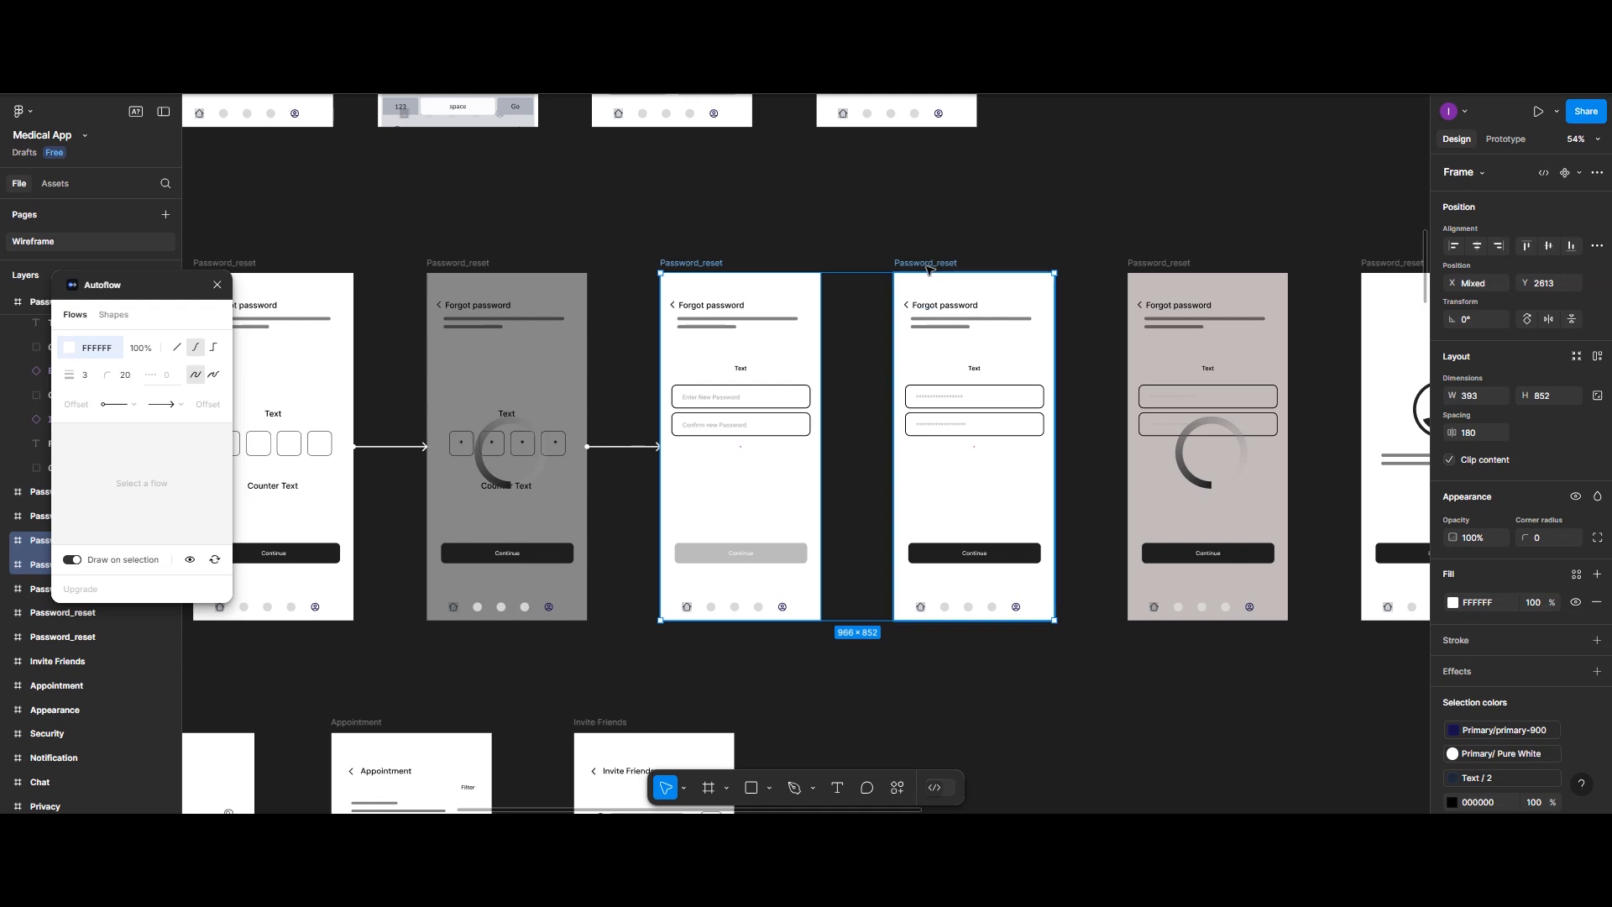
key(ctrl+z)
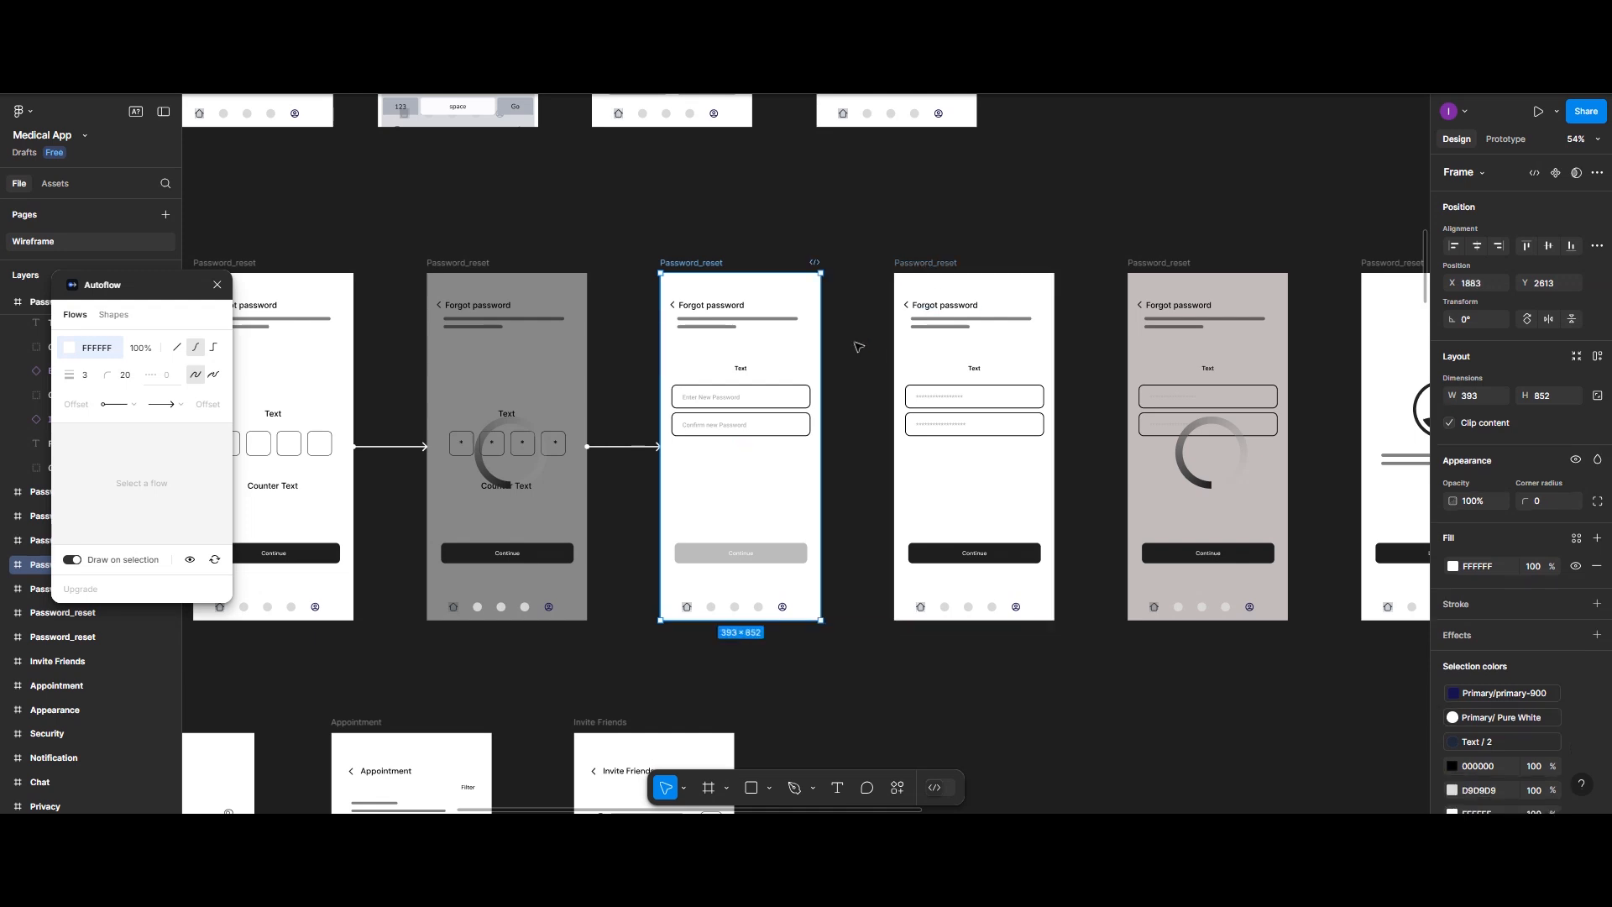
shift+click(923, 269)
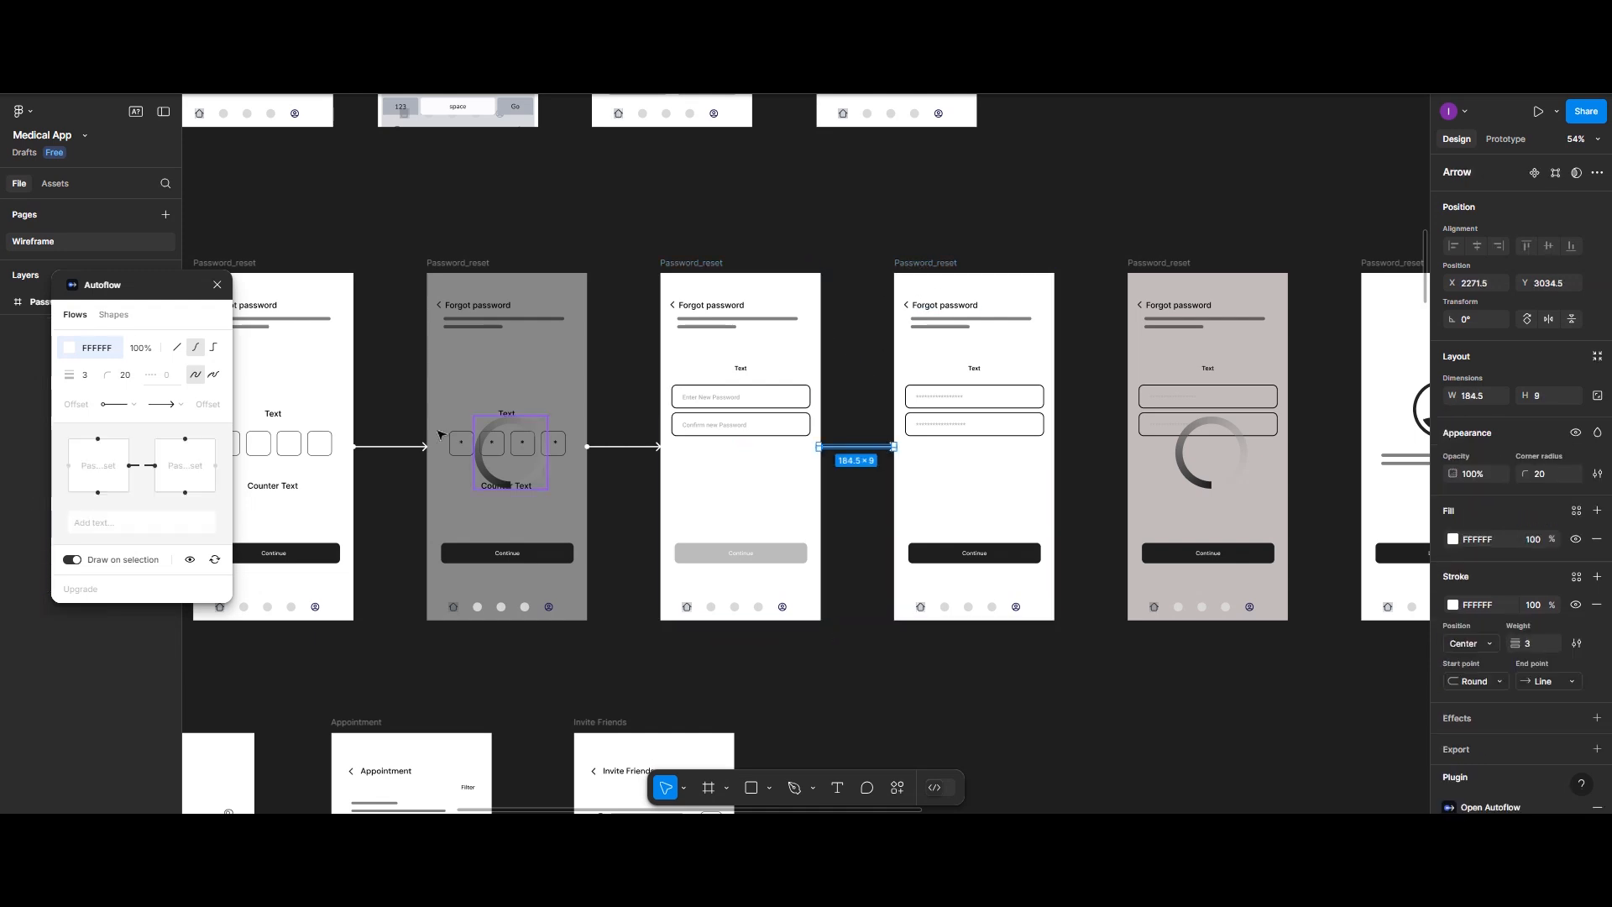
Step: Connect the filled-in password frame to the pinkish loading frame and that one to the Login now frame with Autoflow arrows
scroll(855, 454, right, 4)
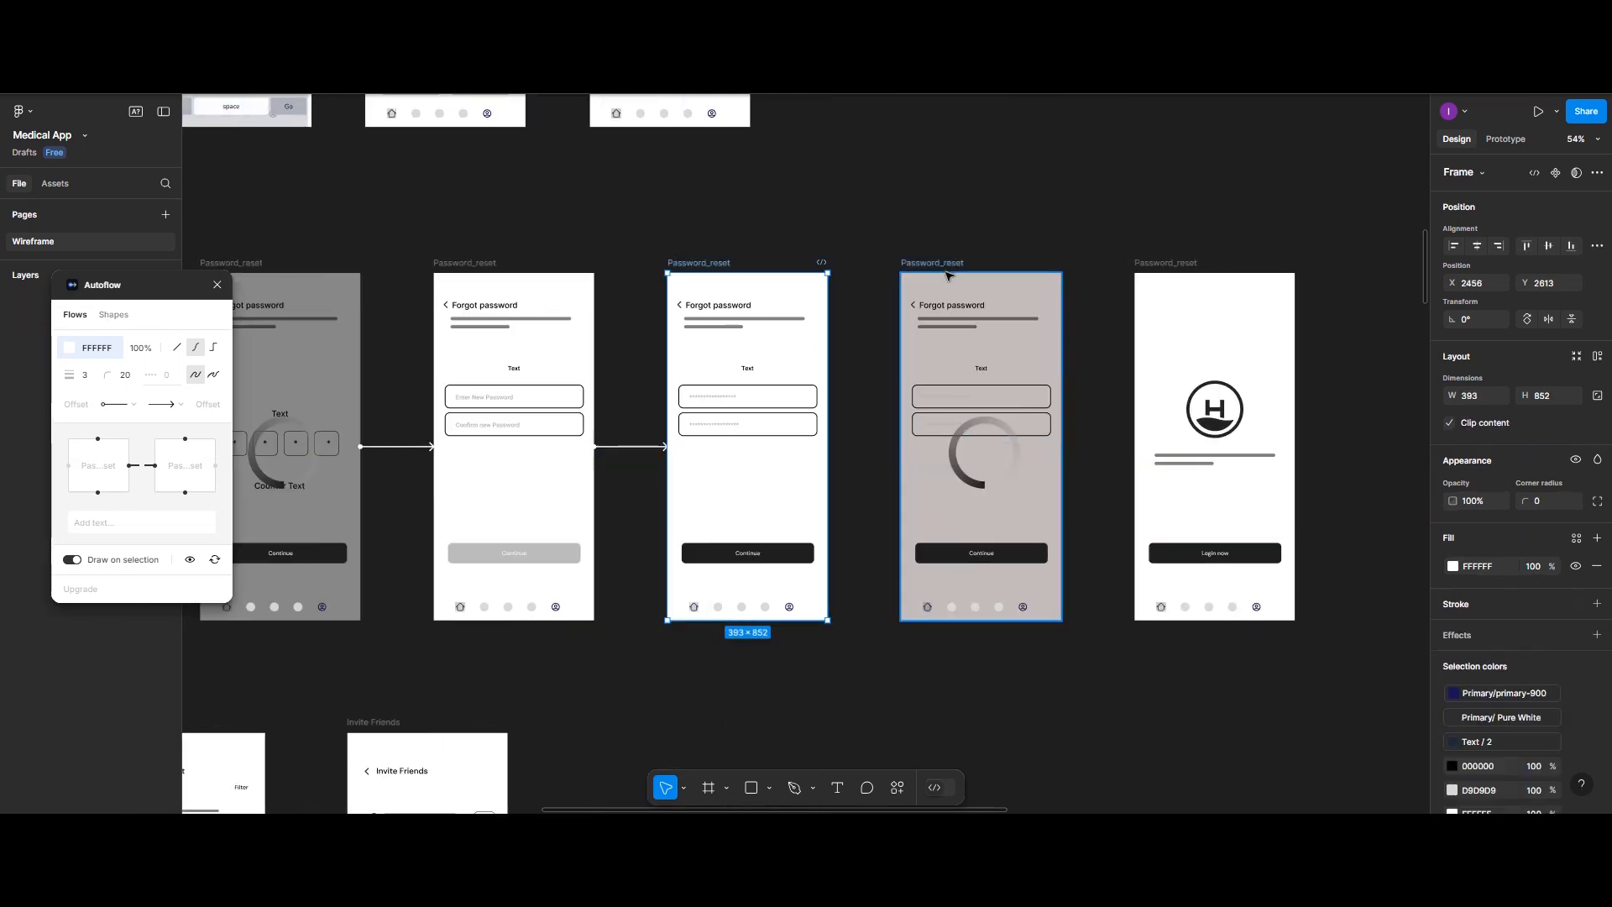
shift+click(913, 311)
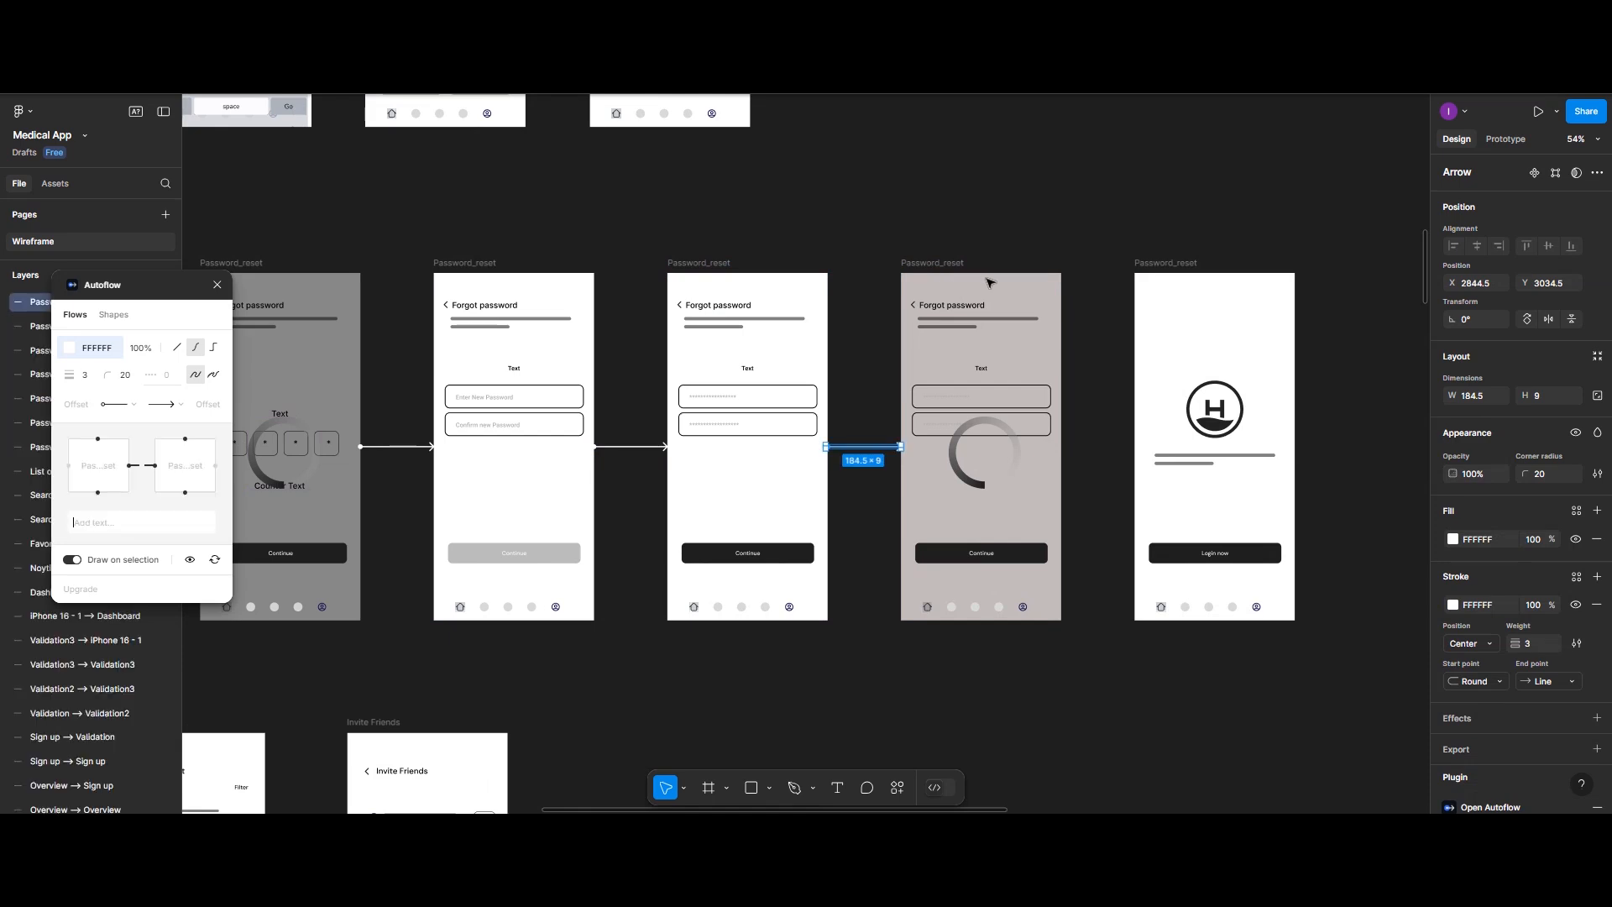
key(Escape)
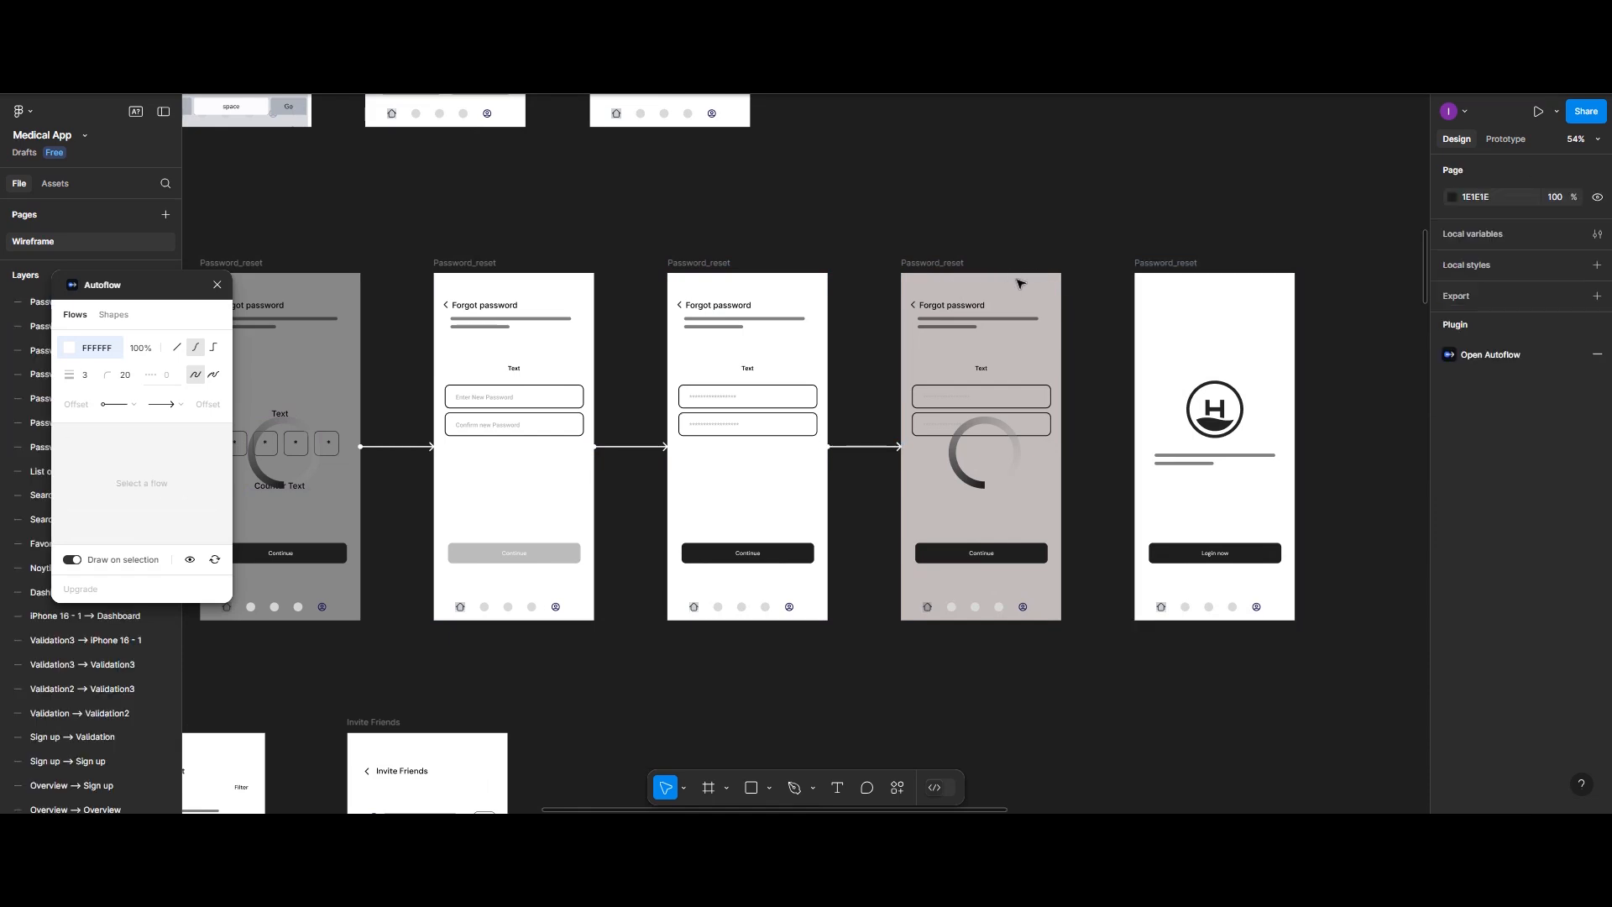
shift+click(1148, 274)
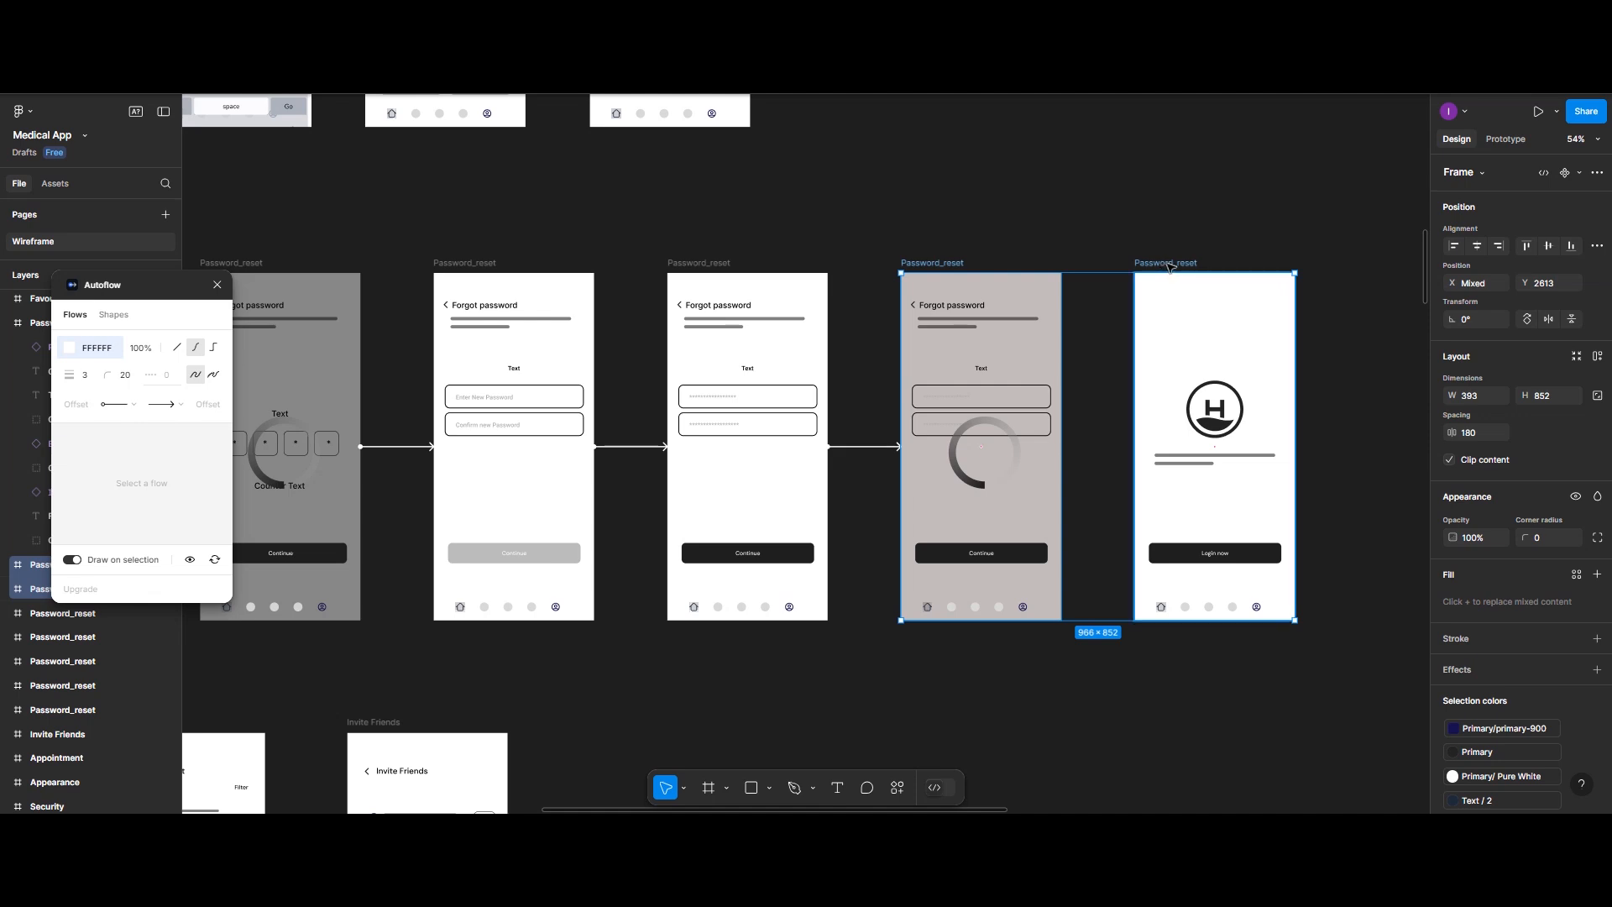
shift+click(1160, 334)
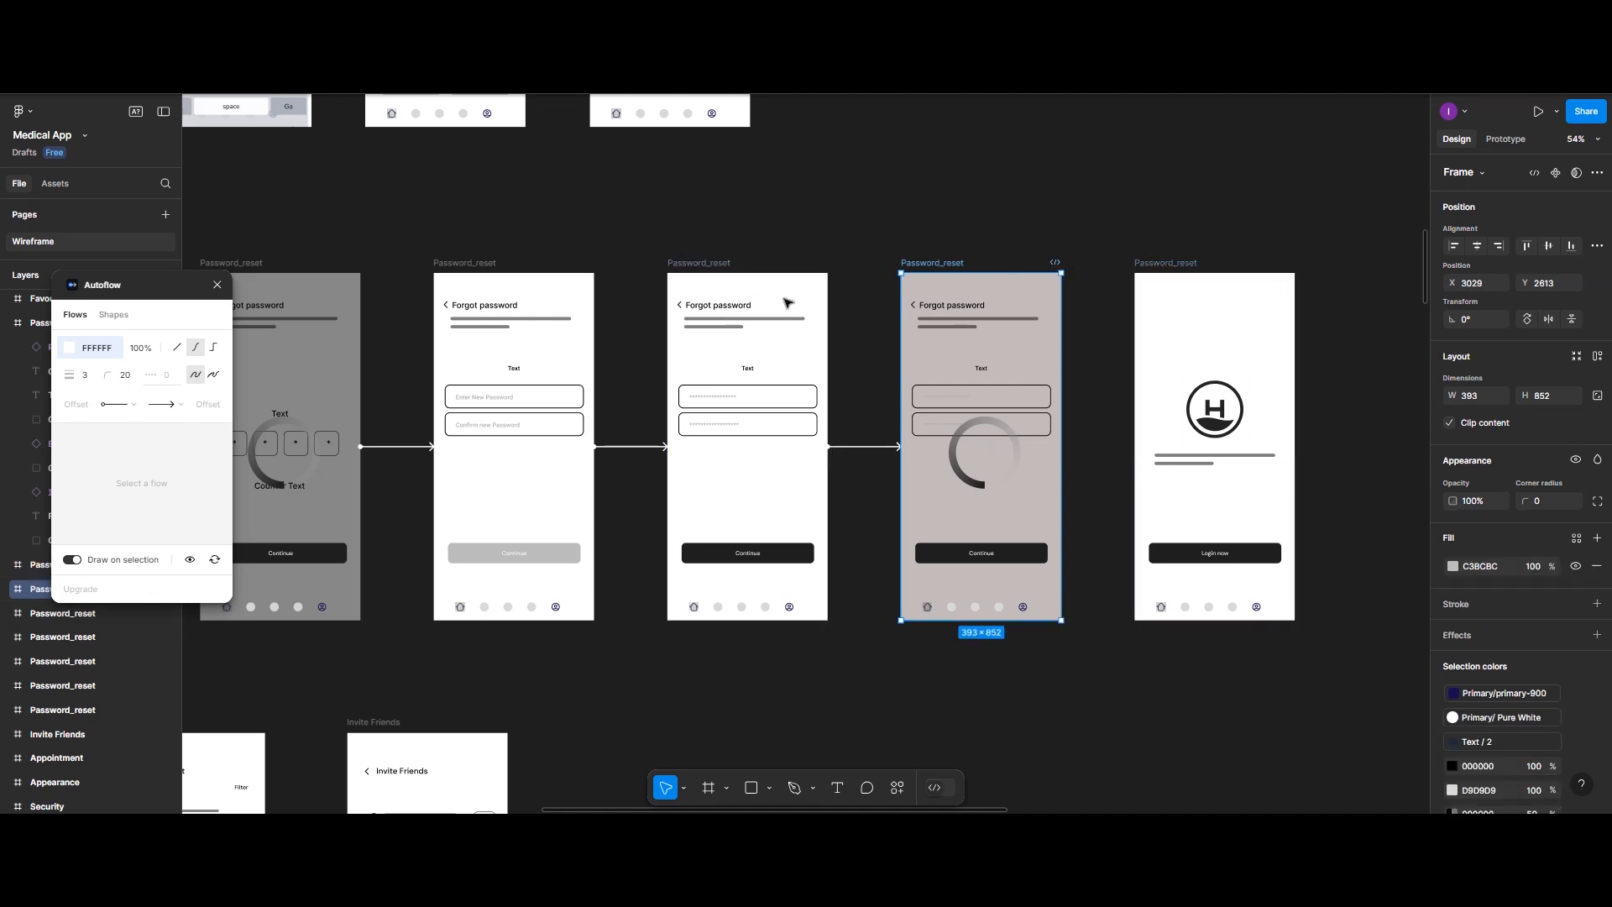
click(1148, 267)
key(Escape)
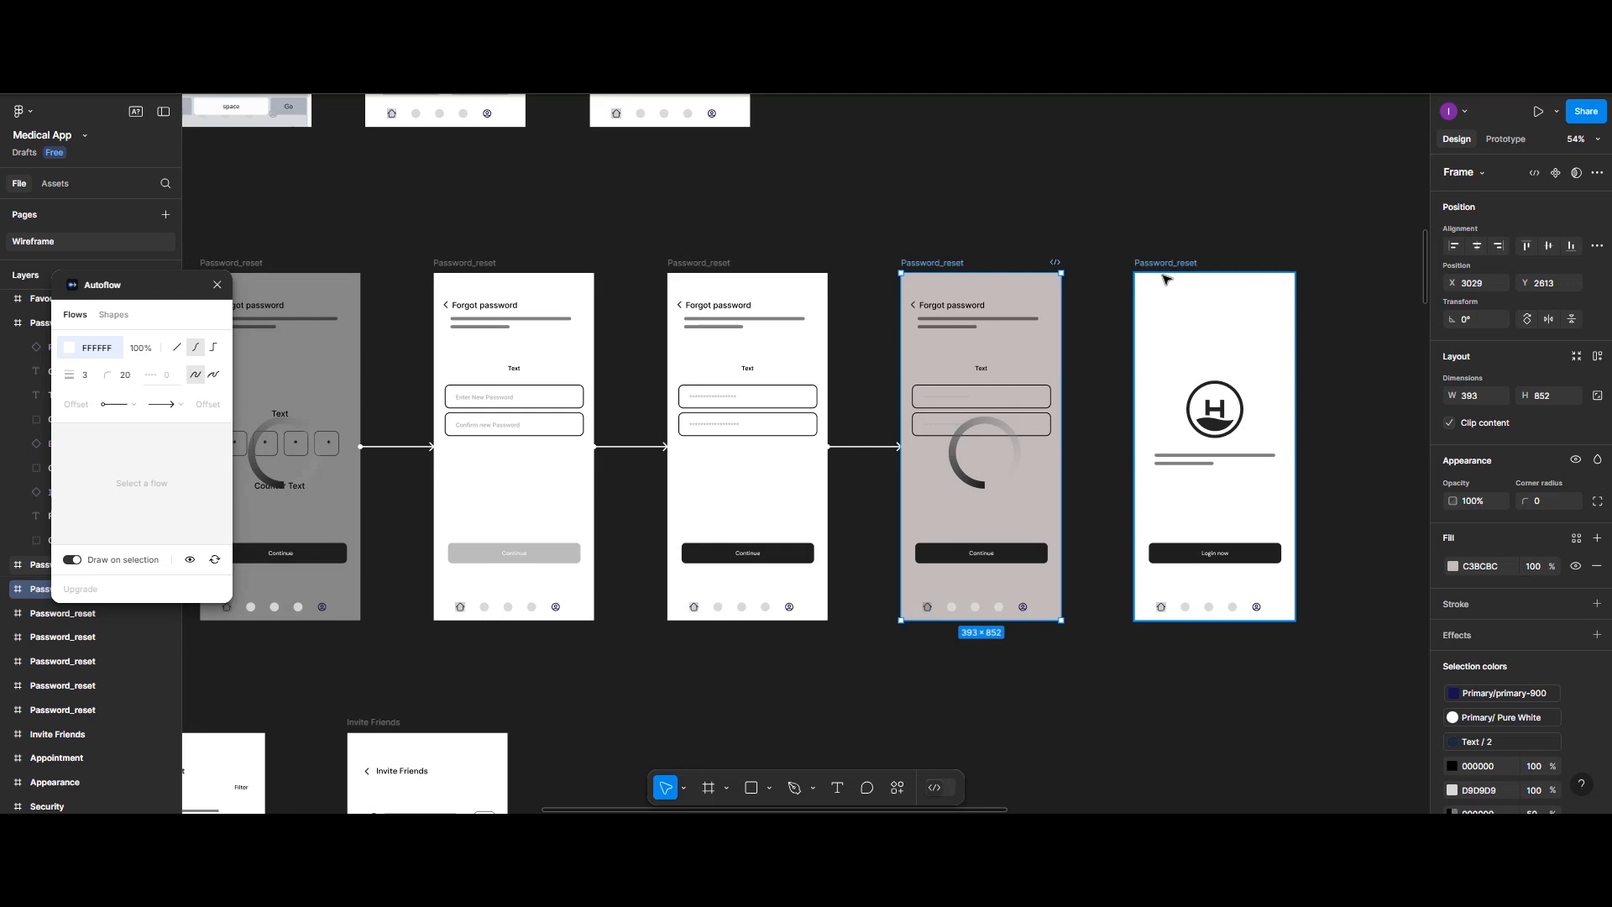
shift+click(1140, 294)
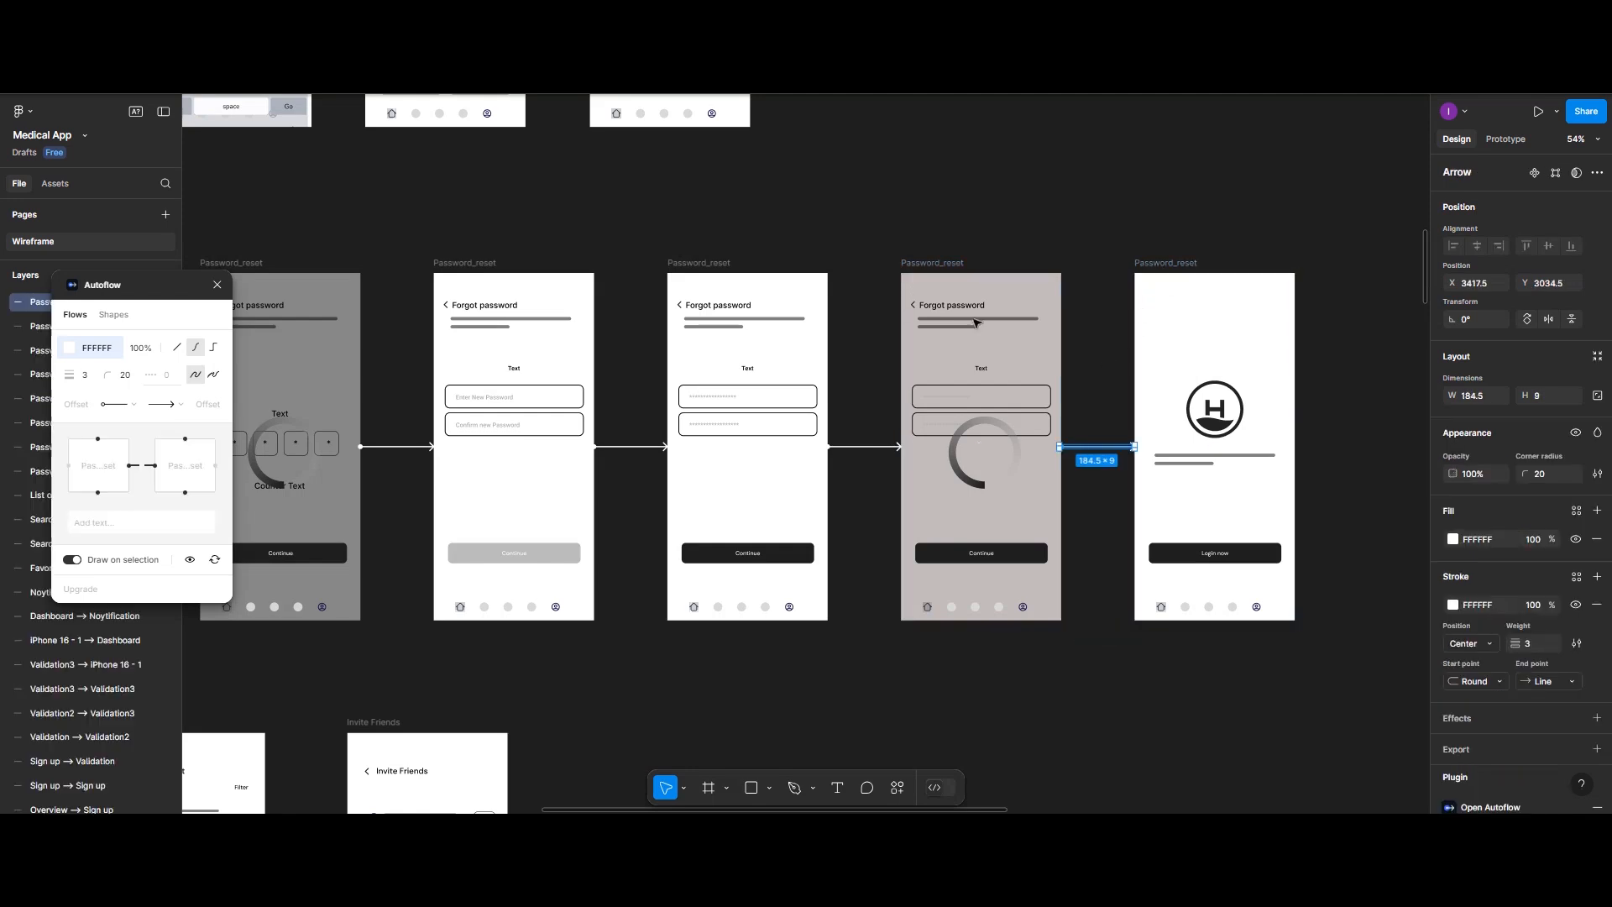
Step: Connect the Login now button in the last Password_reset frame to the last Validation3 frame with an Autoflow arrow
click(1187, 551)
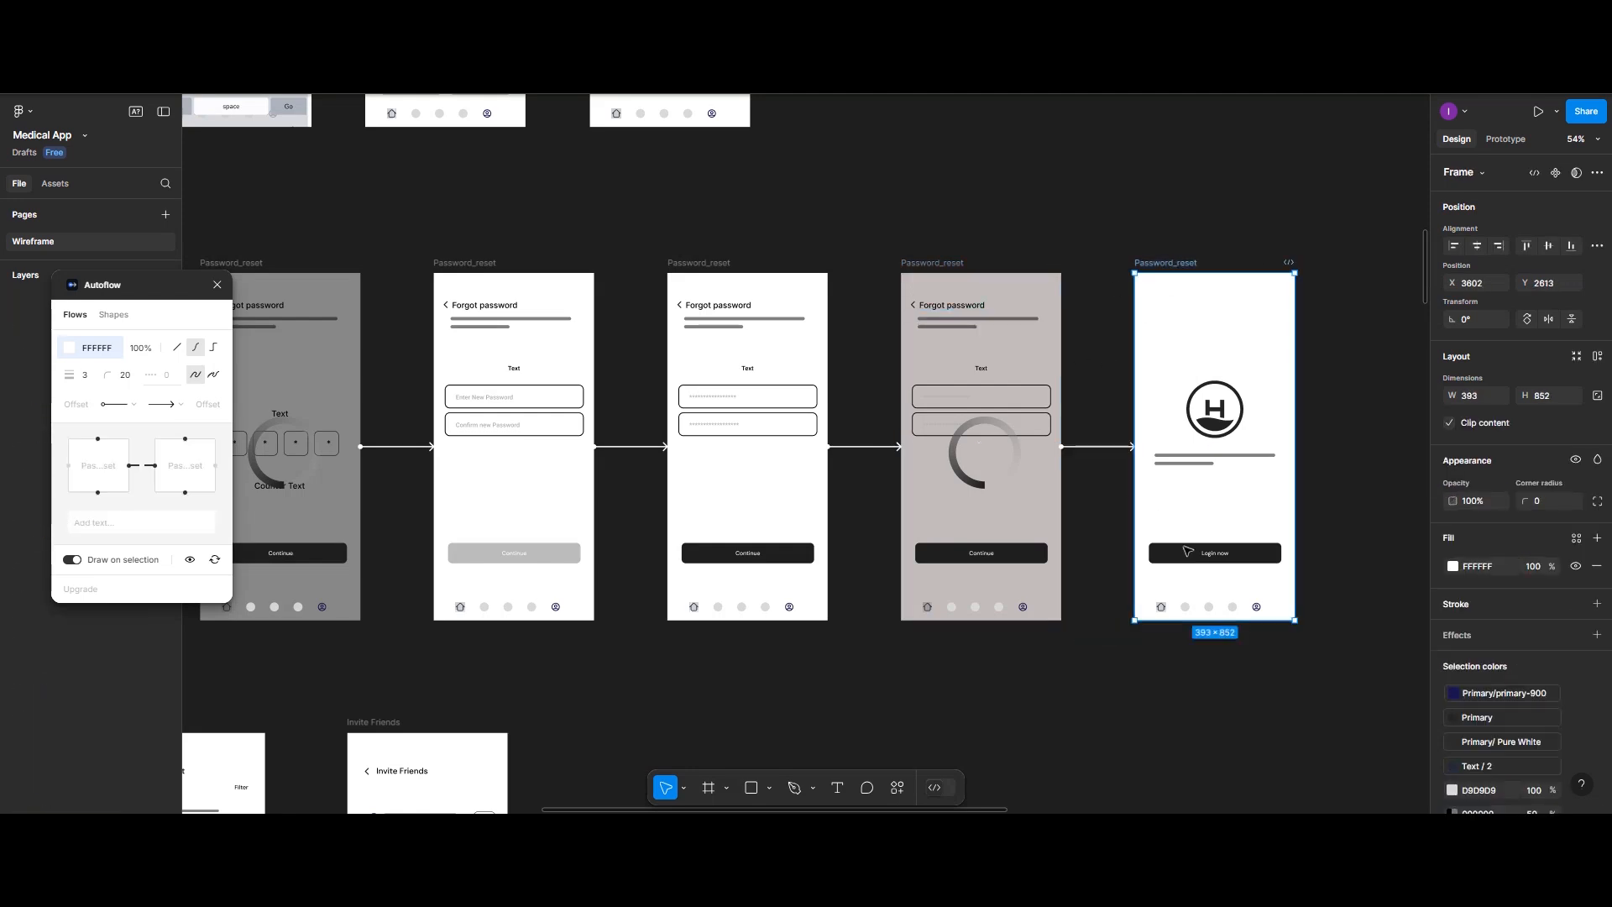
click(1179, 555)
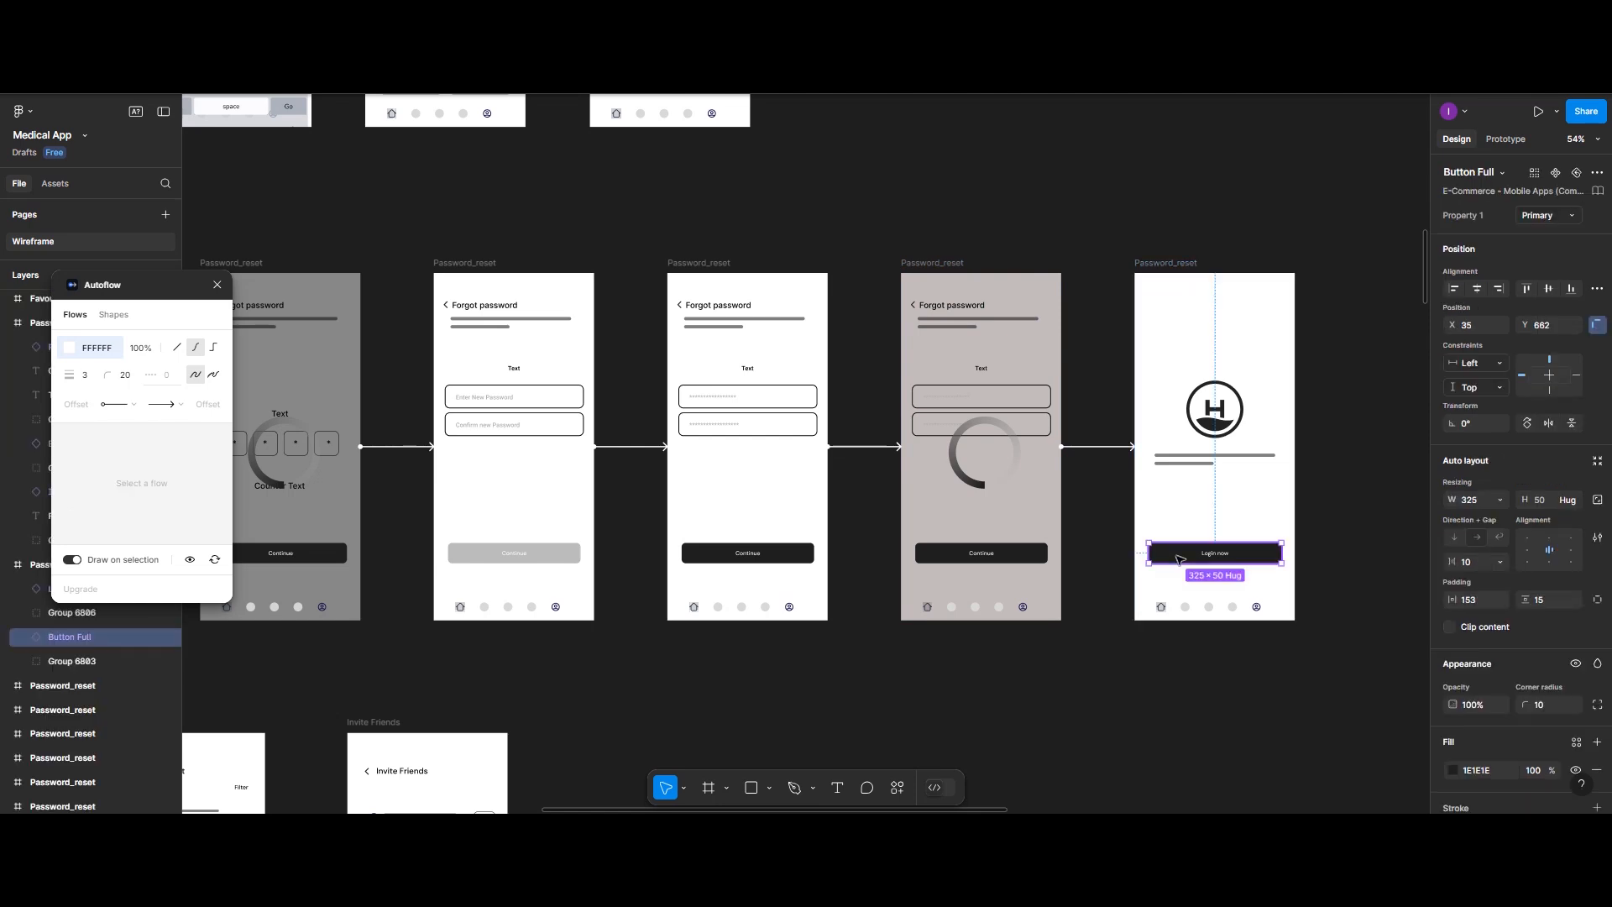
scroll(335, 206, left, 3)
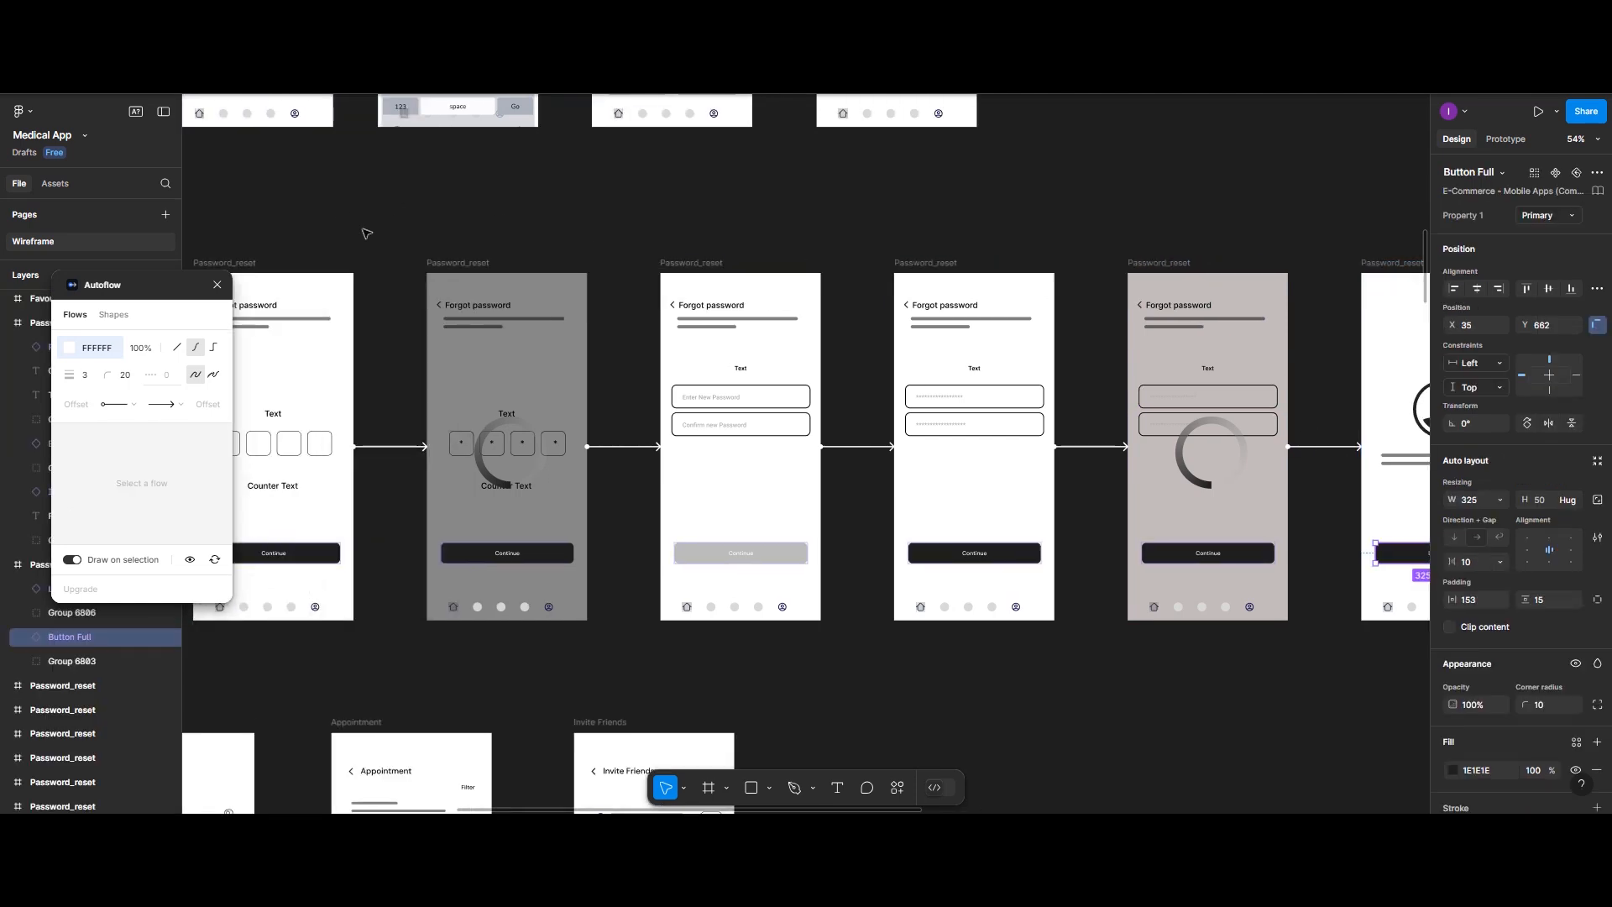
scroll(361, 234, right, 1)
scroll(366, 234, down, 5)
scroll(366, 233, up, 2)
scroll(366, 233, left, 5)
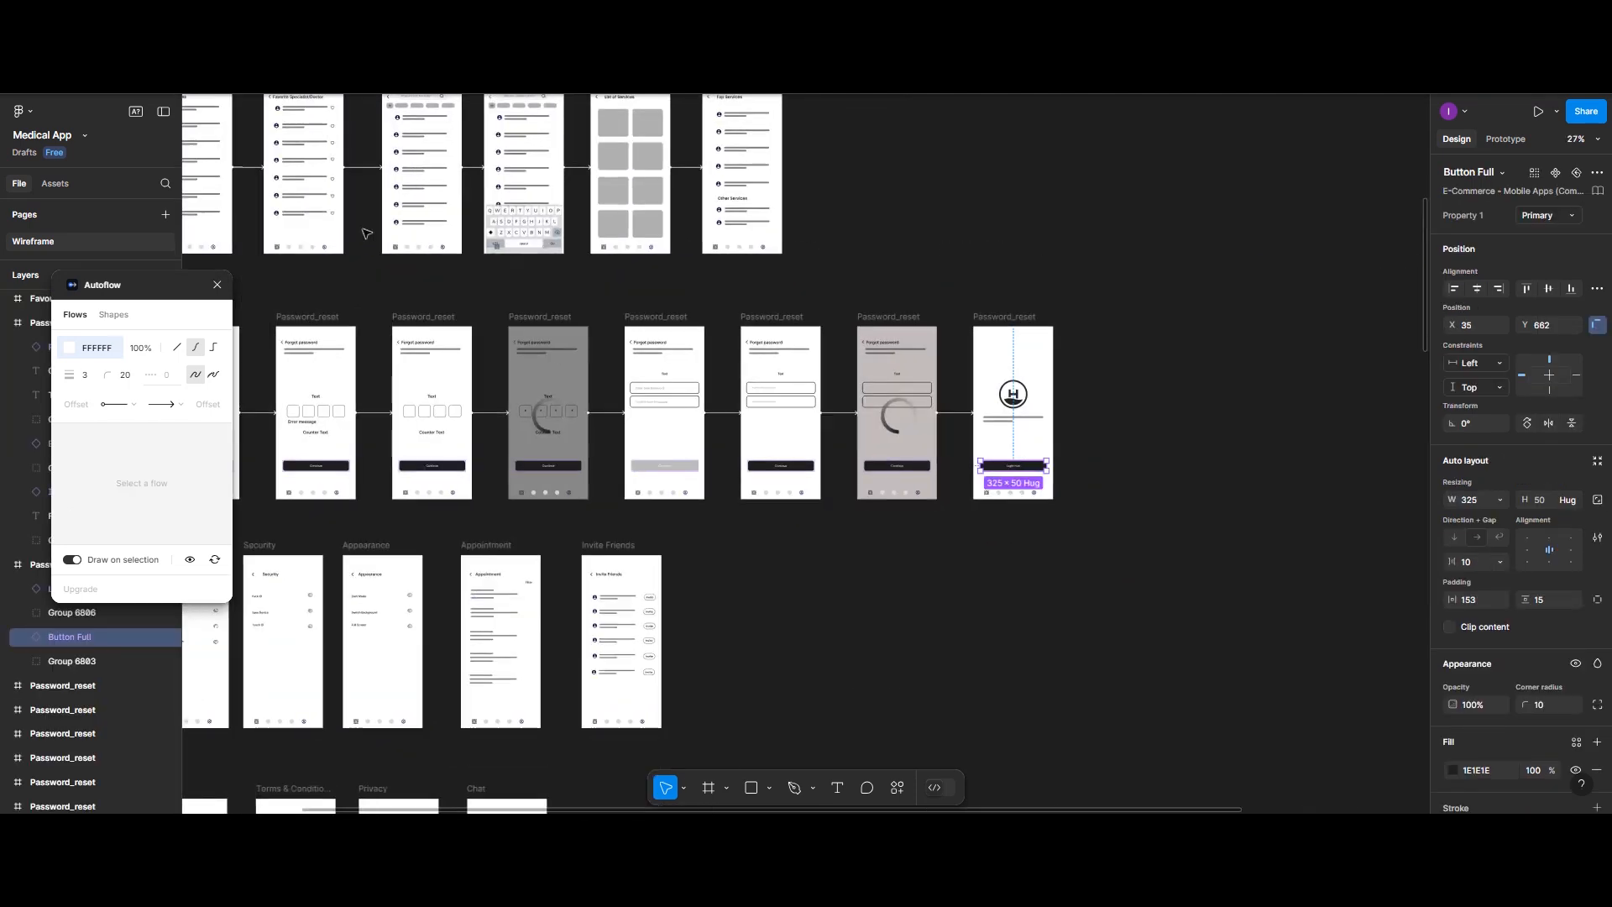
scroll(366, 233, up, 8)
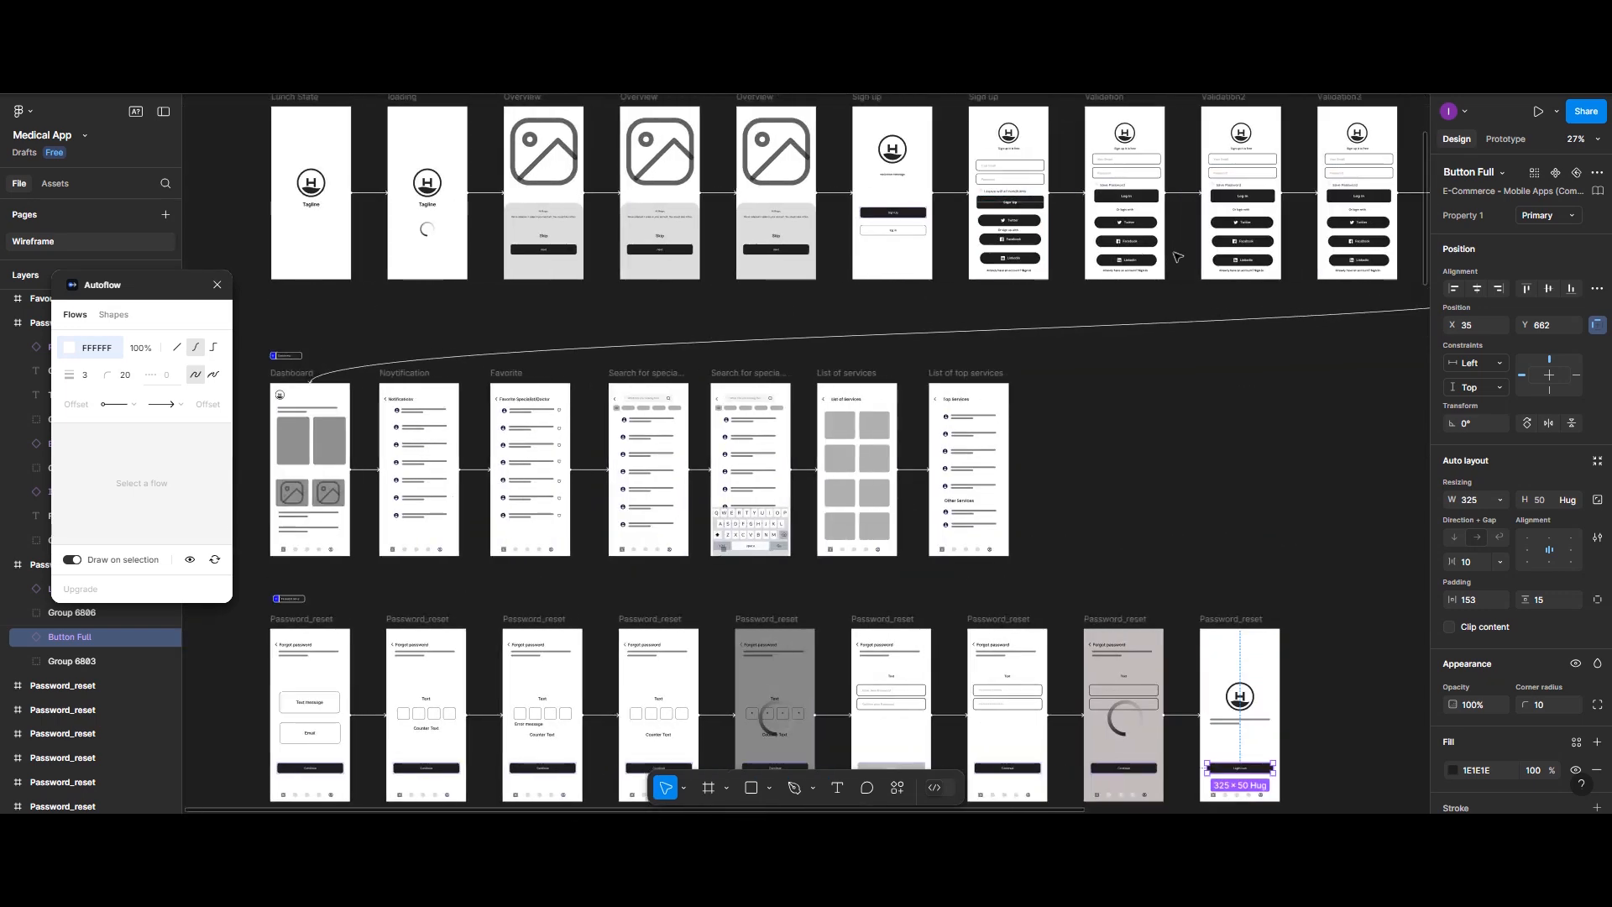
scroll(1175, 257, left, 8)
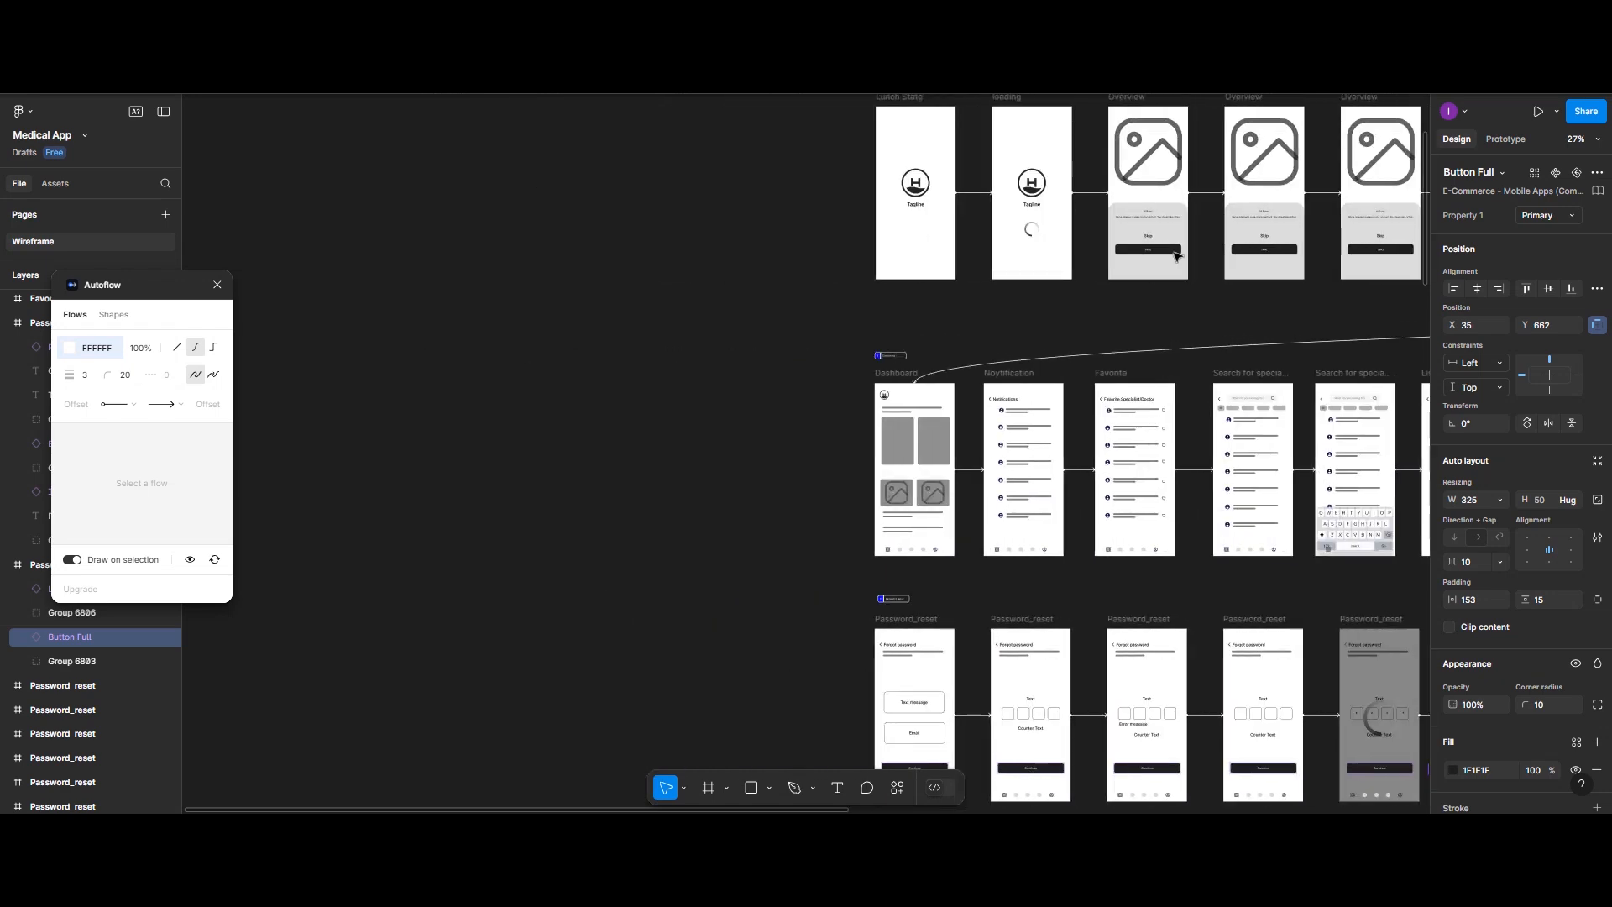
scroll(1174, 257, right, 10)
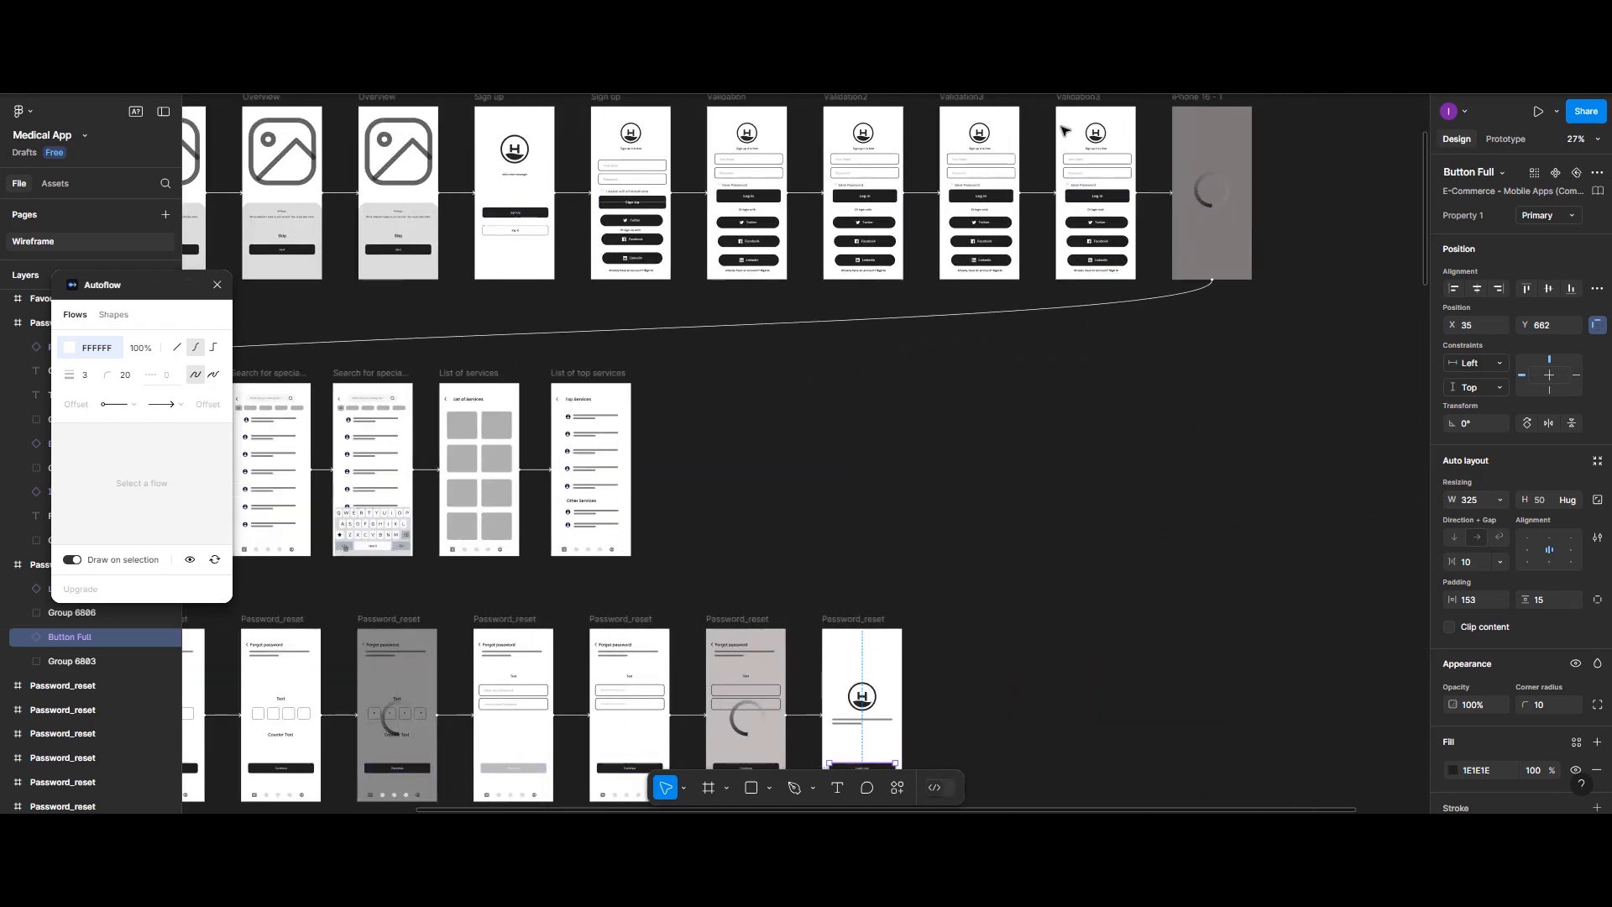
scroll(1064, 137, up, 4)
scroll(1064, 134, down, 2)
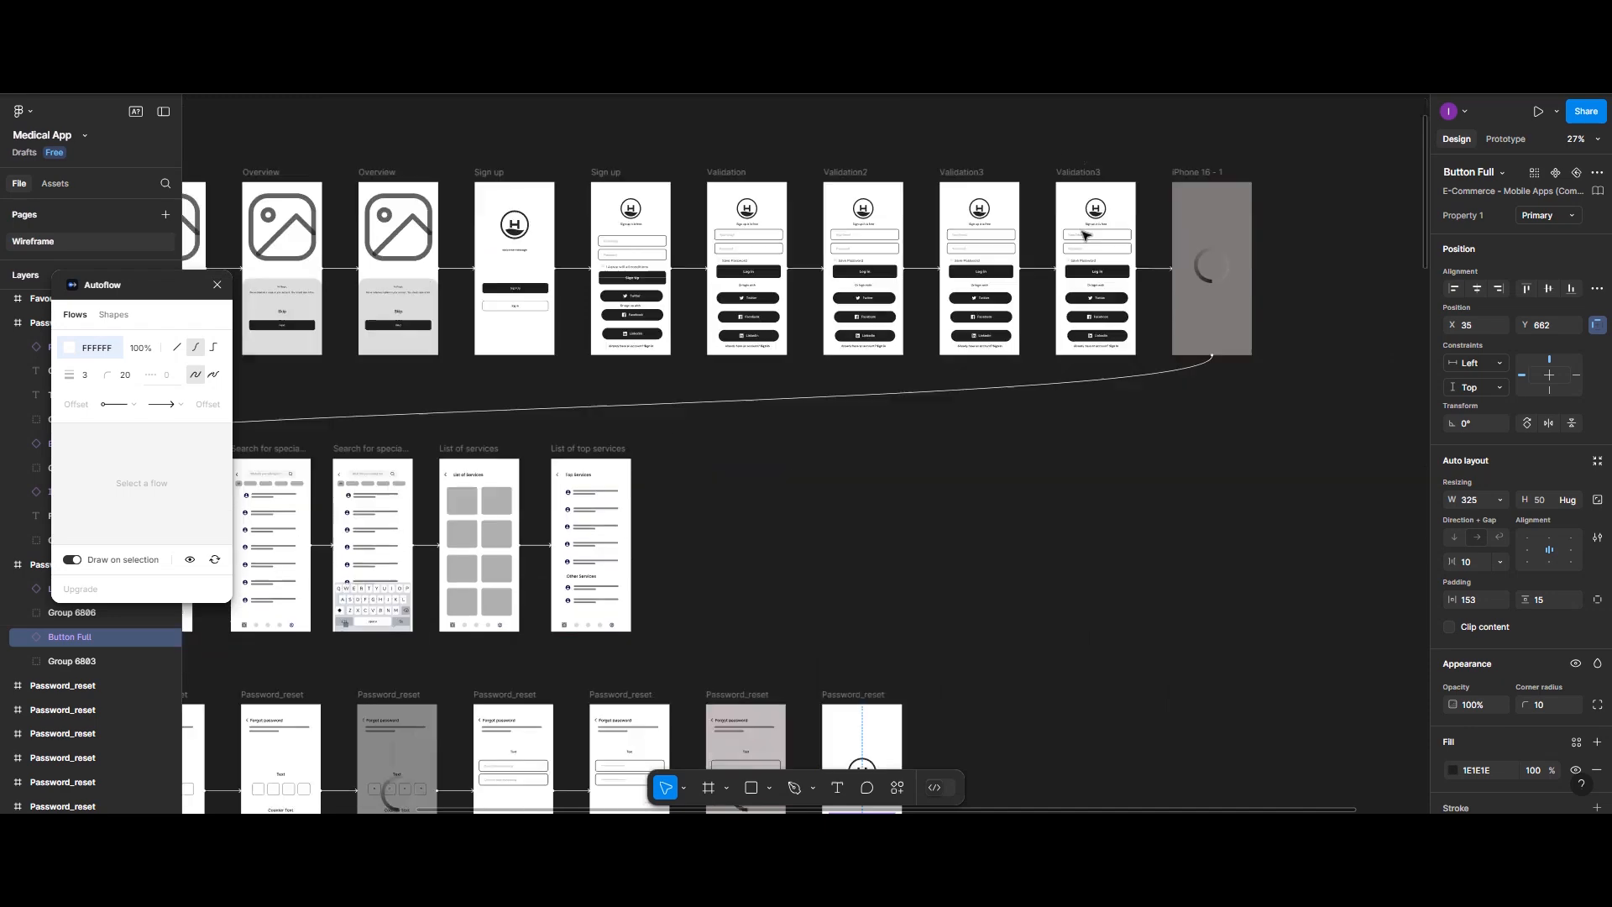
shift+click(1075, 172)
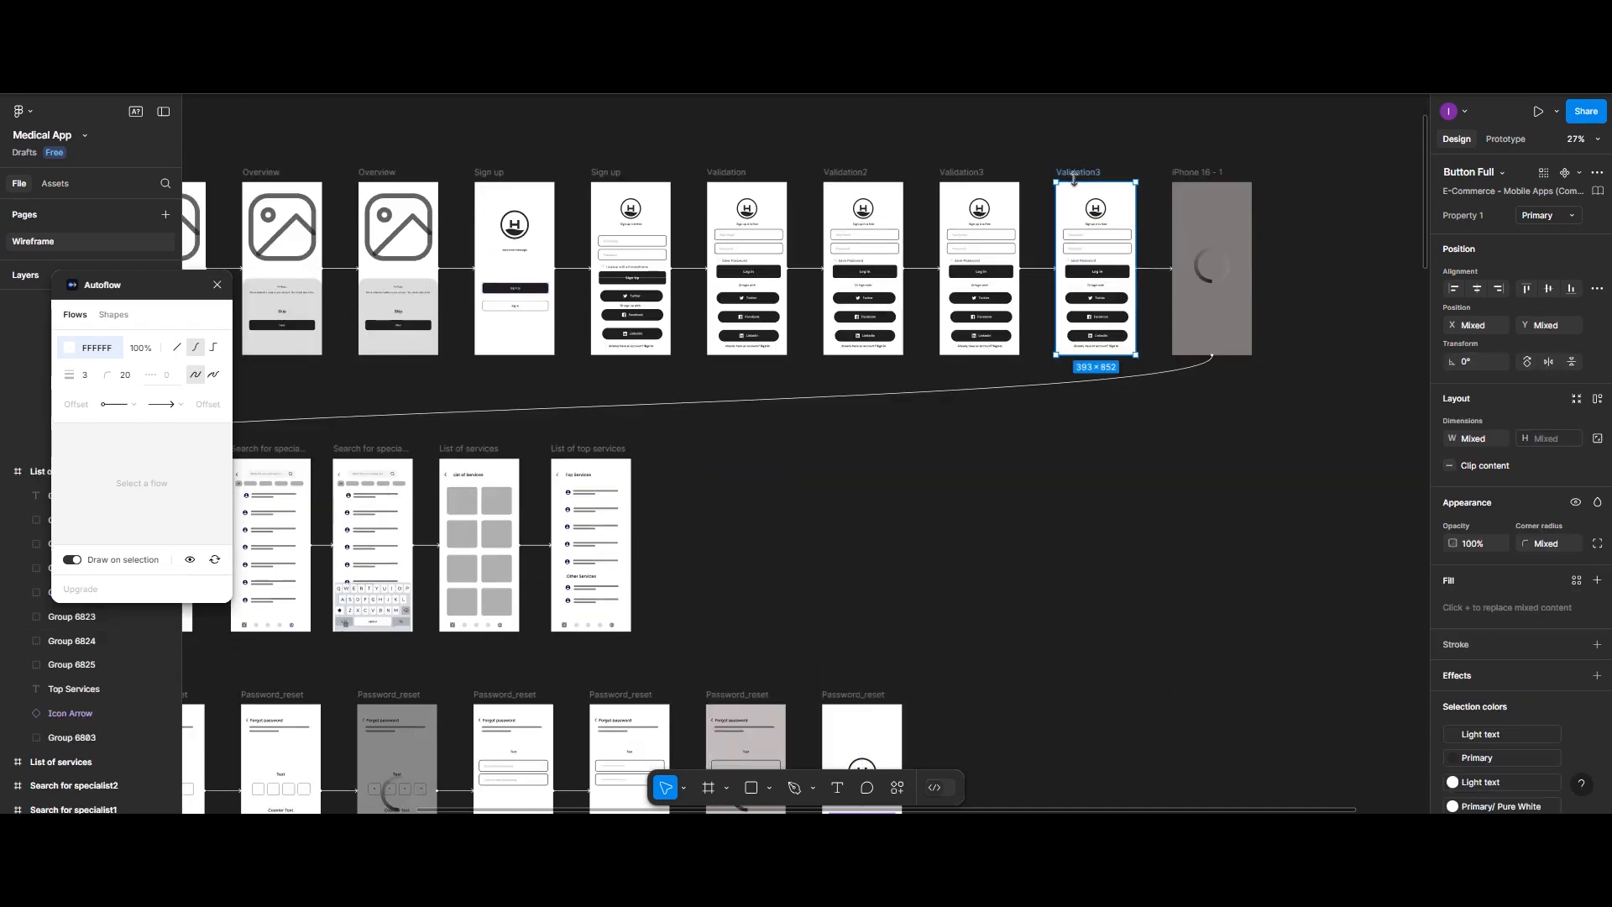
scroll(1091, 294, down, 8)
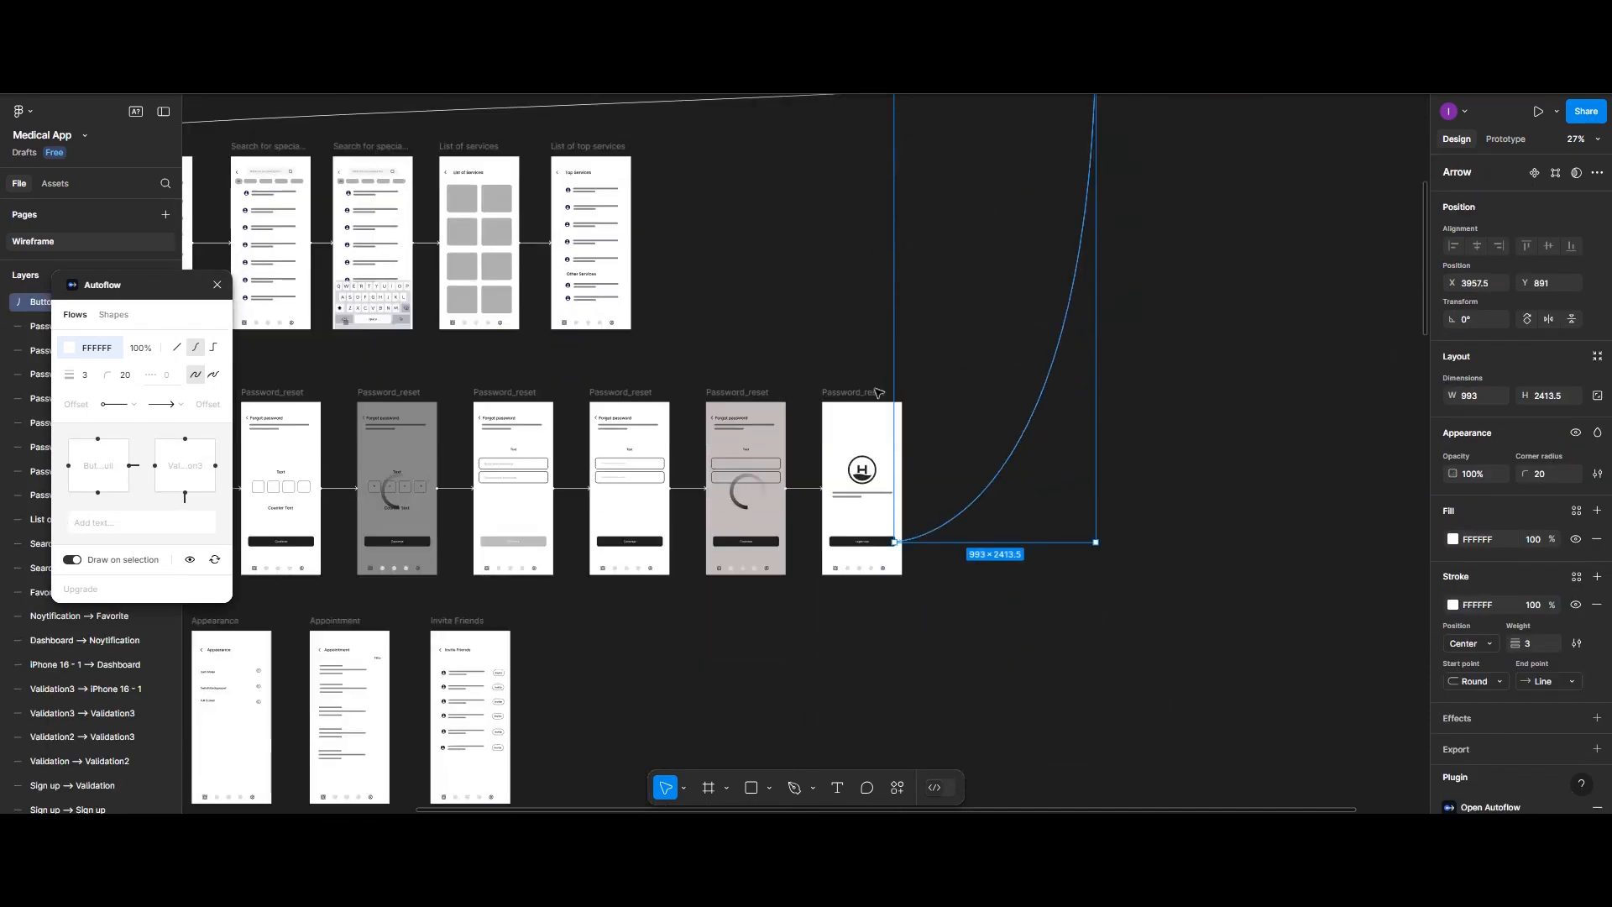
scroll(1066, 468, up, 6)
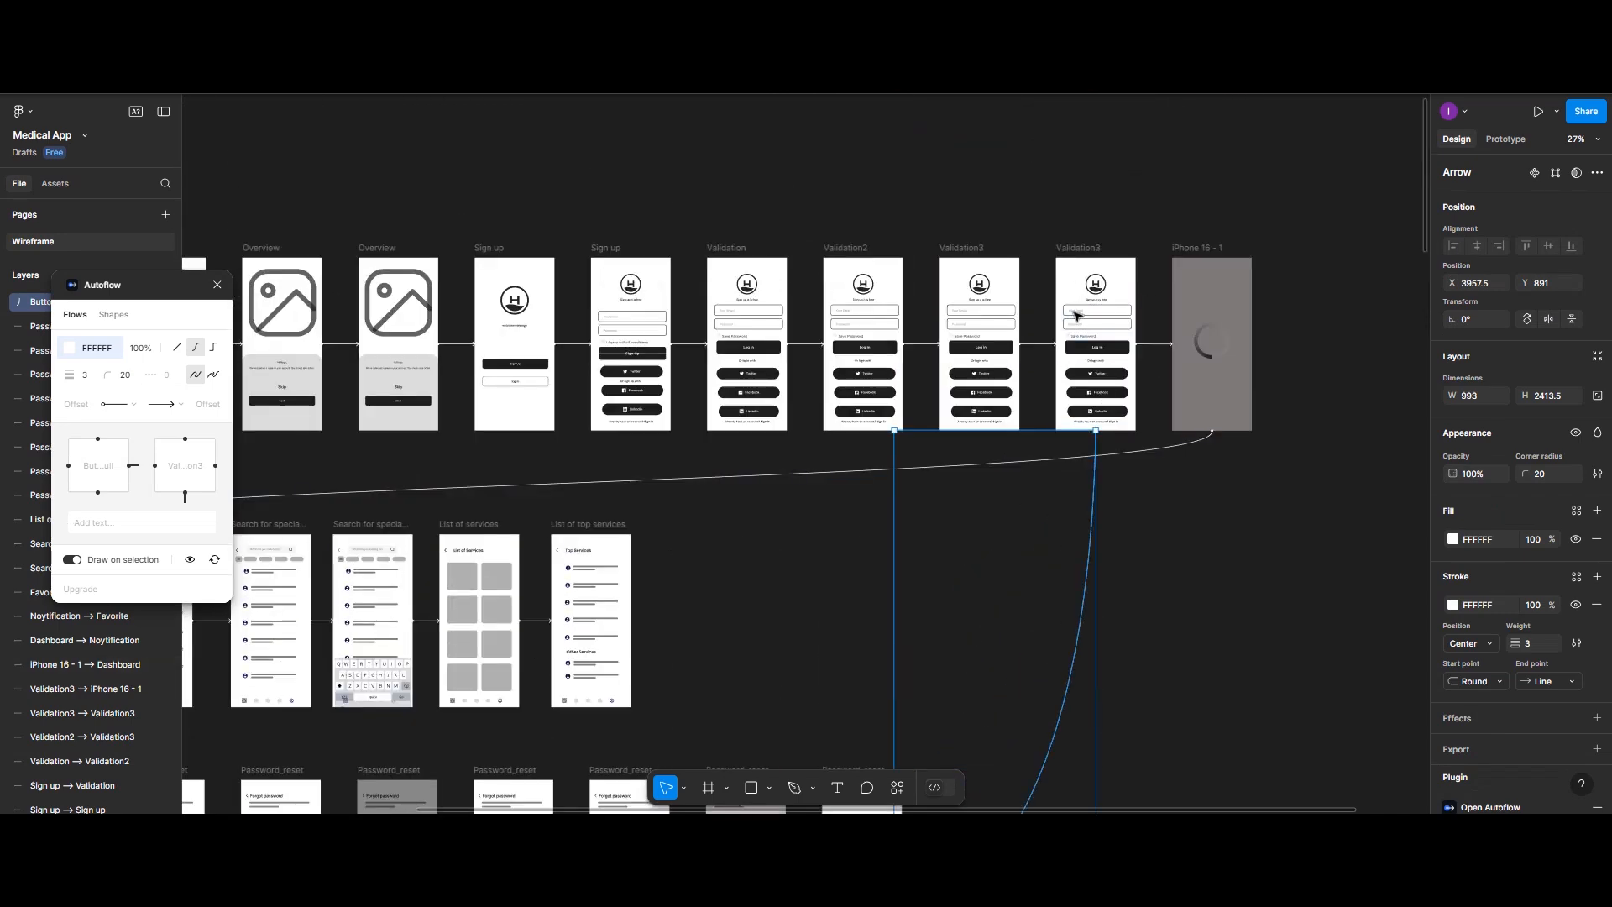
Step: Look over the connected onboarding and Password_reset rows and the unconnected User_Profile and FAQ rows below them
scroll(712, 420, right, 3)
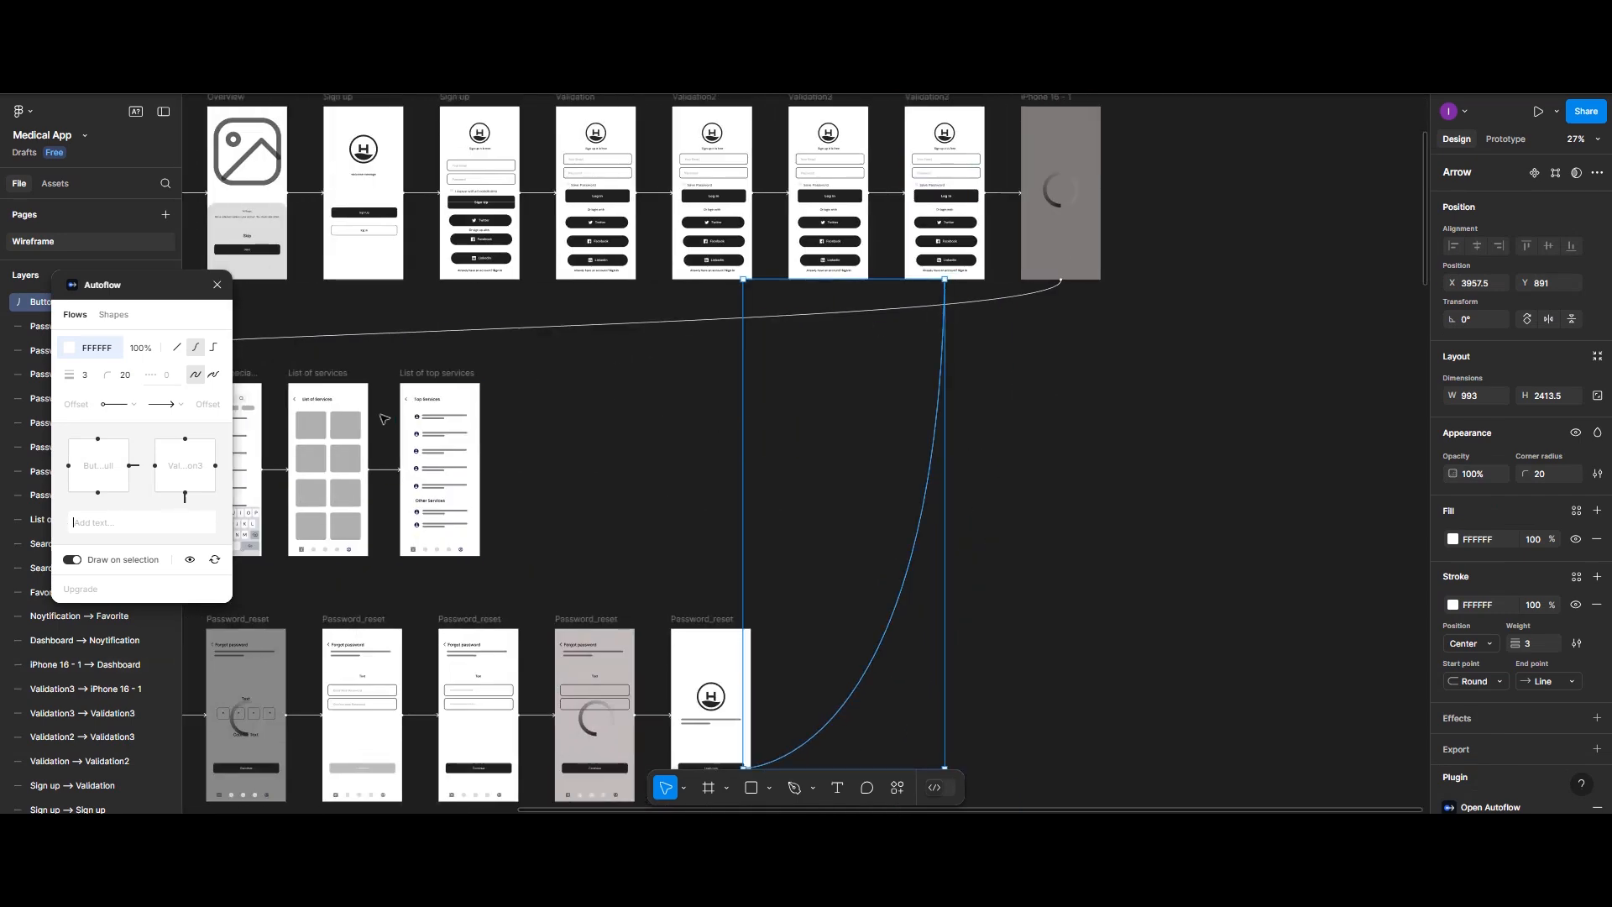
scroll(748, 416, right, 4)
scroll(748, 416, up, 6)
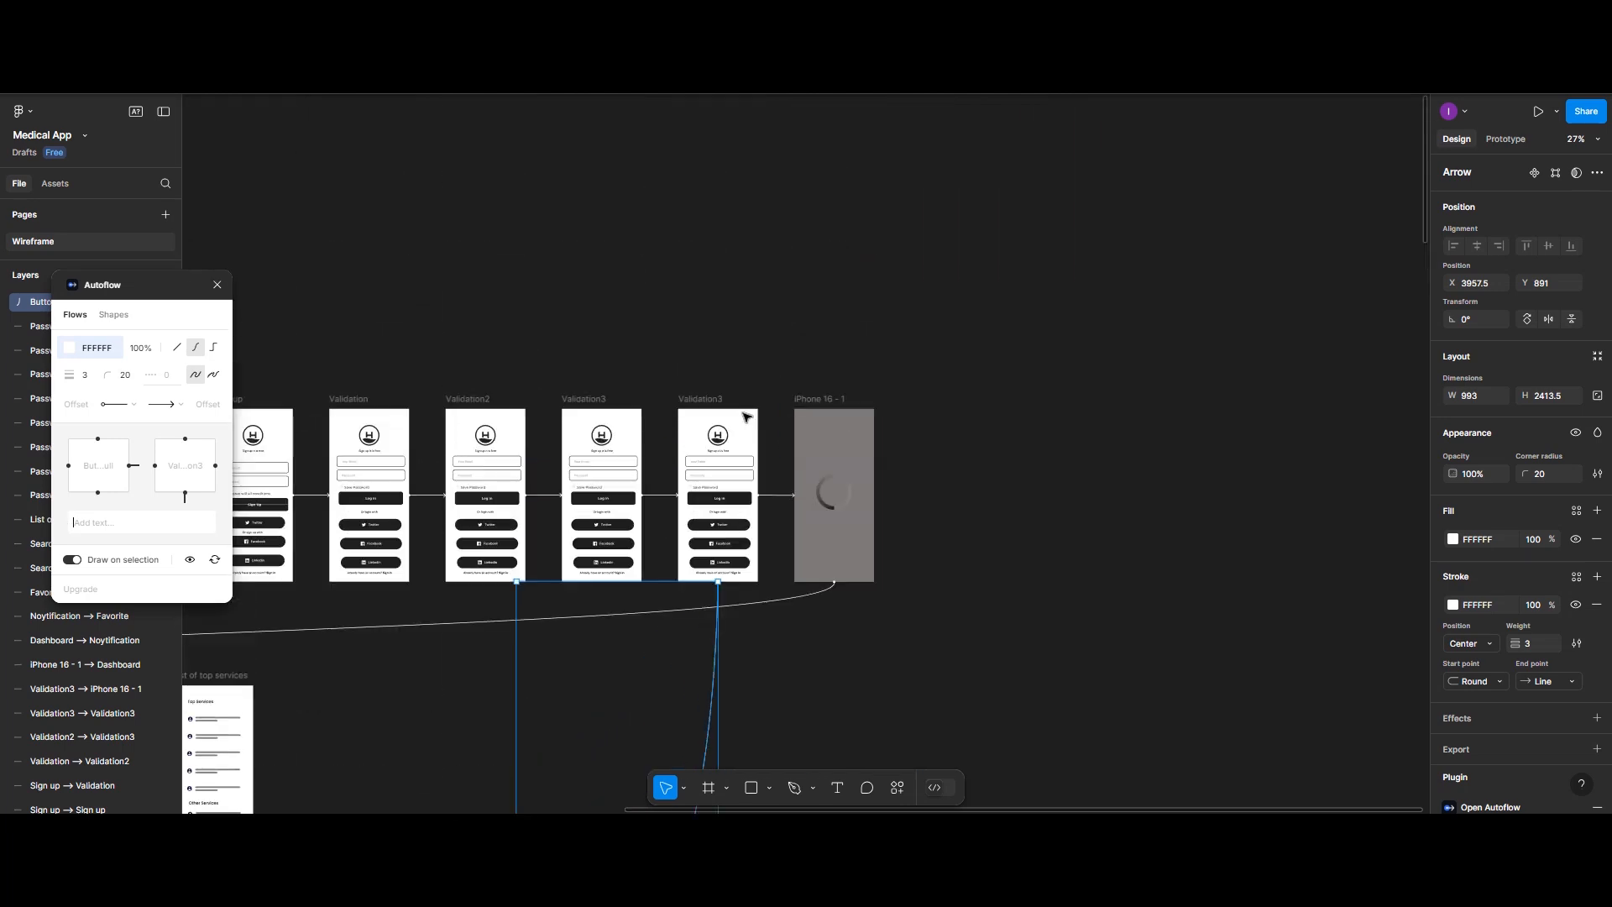
scroll(553, 402, left, 4)
scroll(553, 402, left, 3)
scroll(579, 391, down, 5)
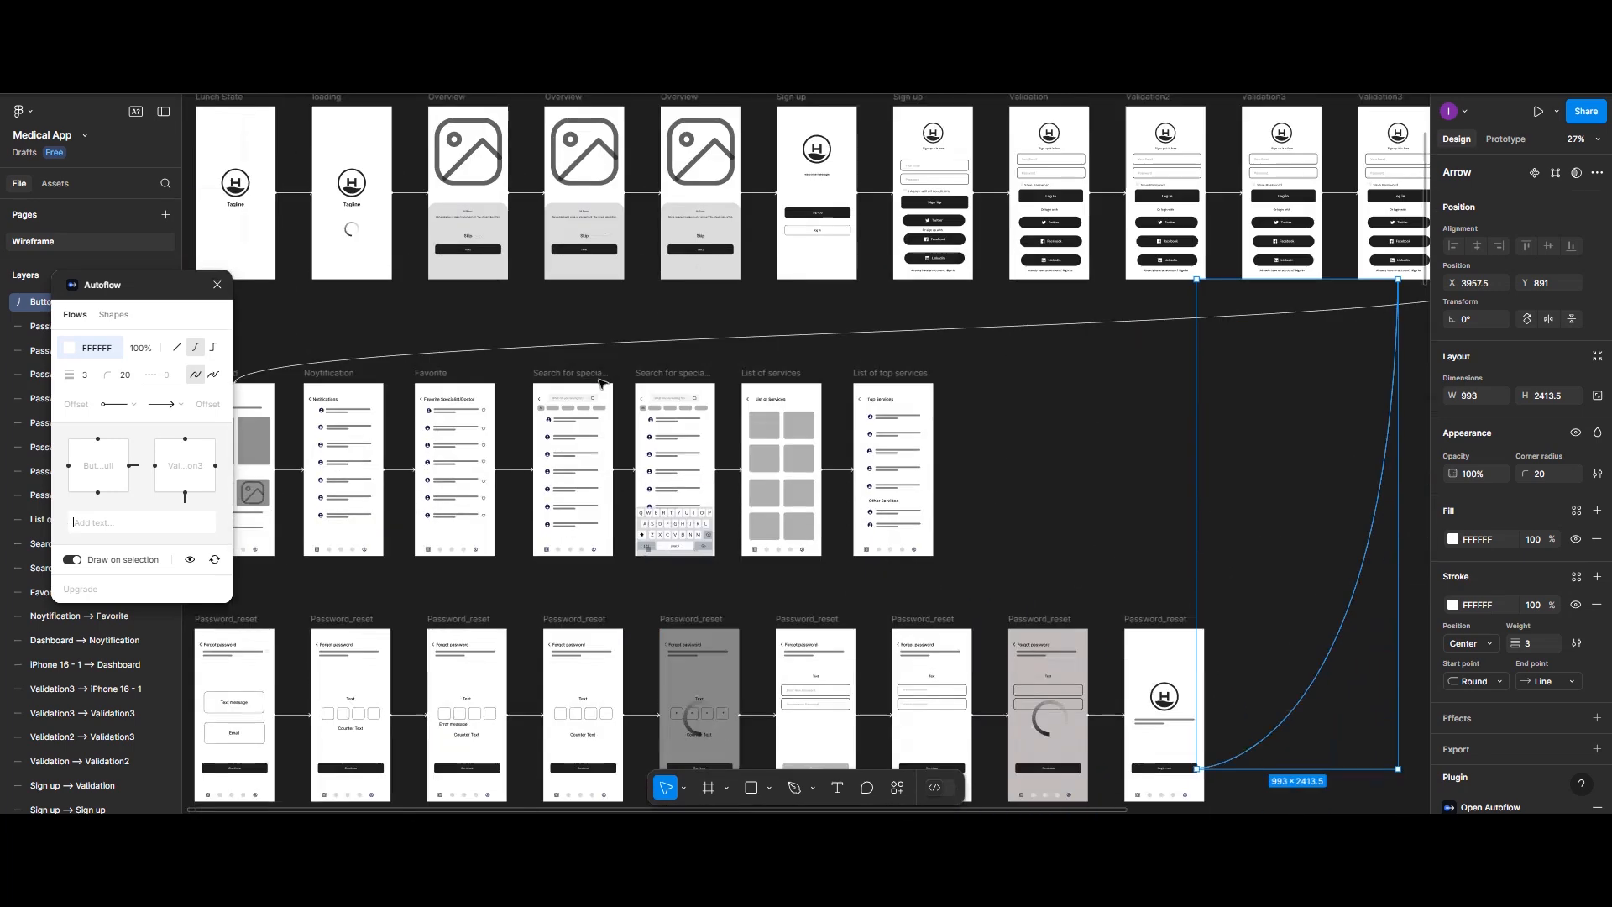
scroll(600, 384, down, 4)
scroll(600, 384, left, 4)
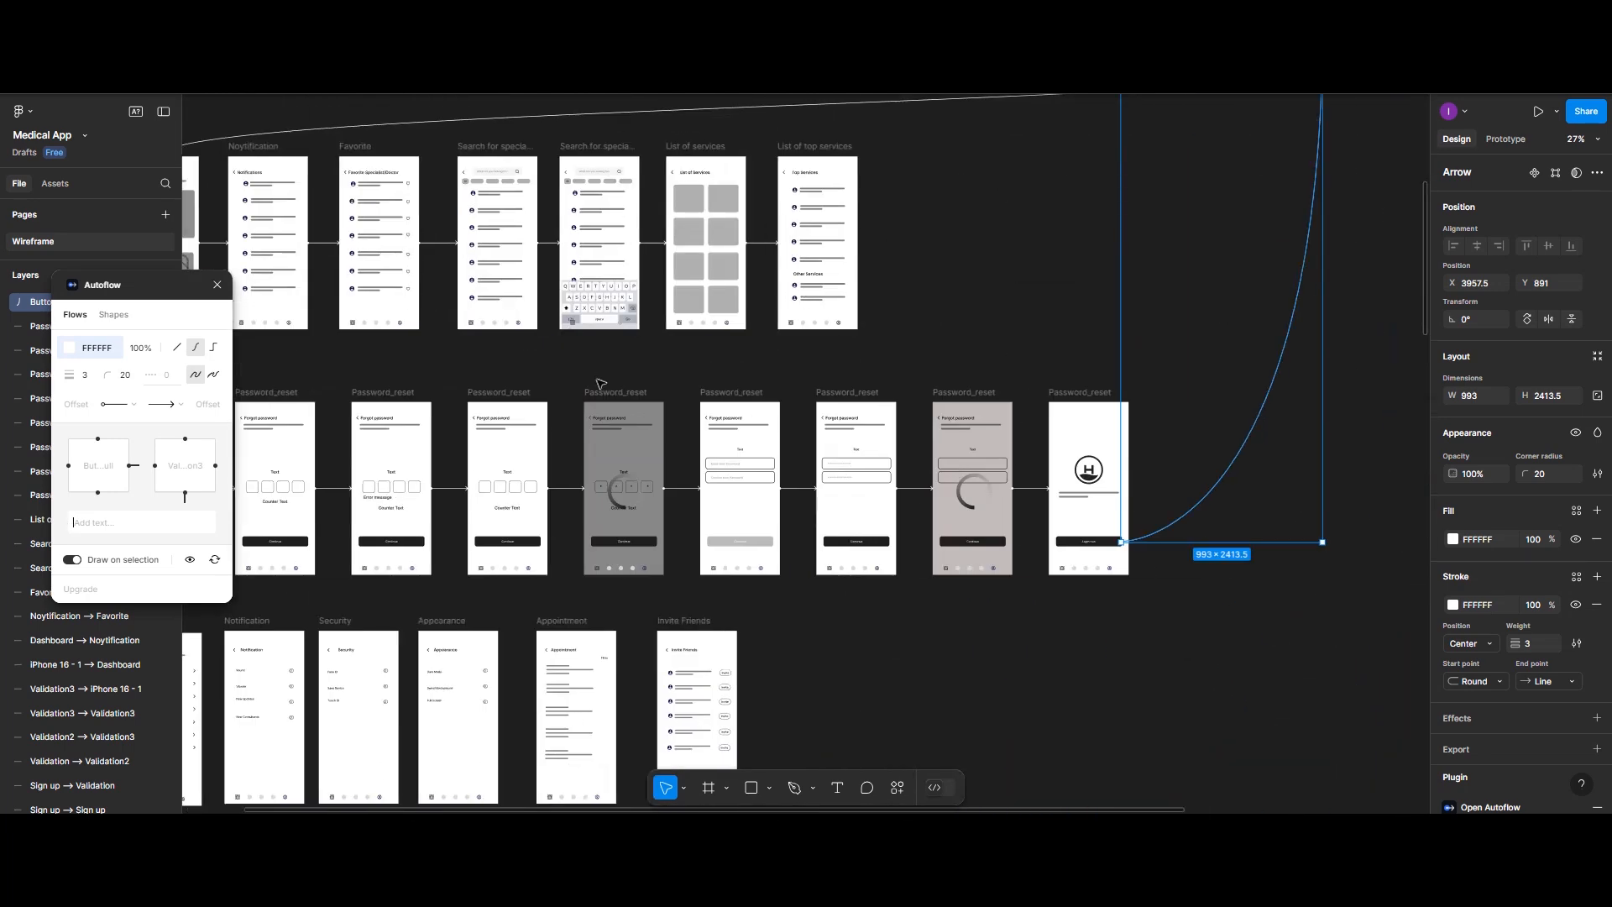
scroll(521, 401, down, 5)
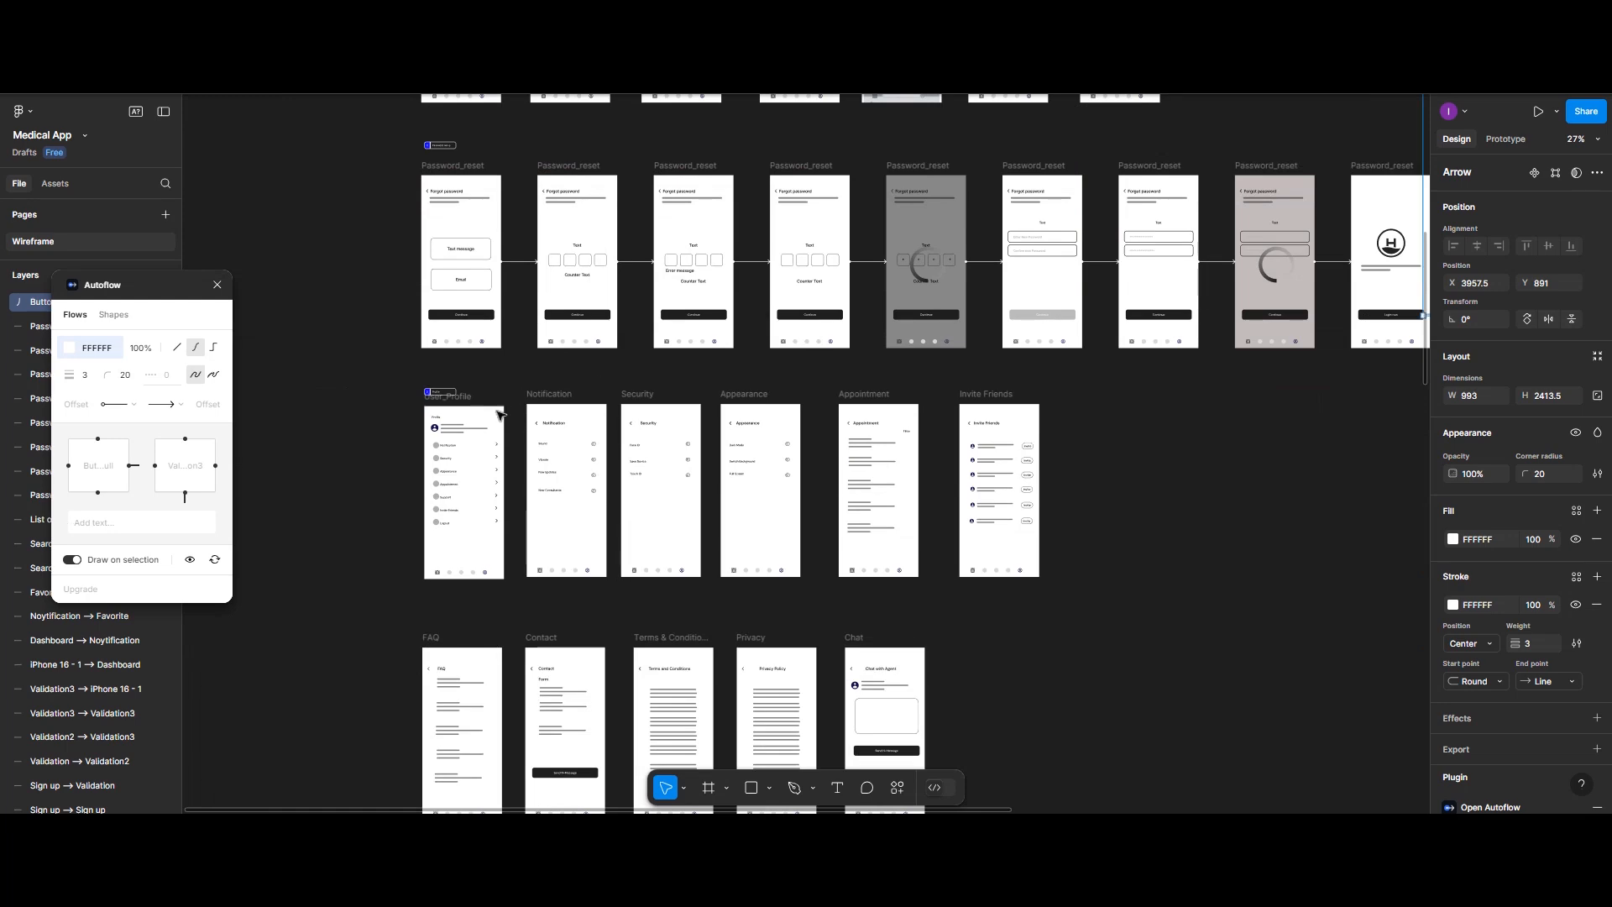
scroll(499, 415, up, 5)
scroll(499, 404, down, 3)
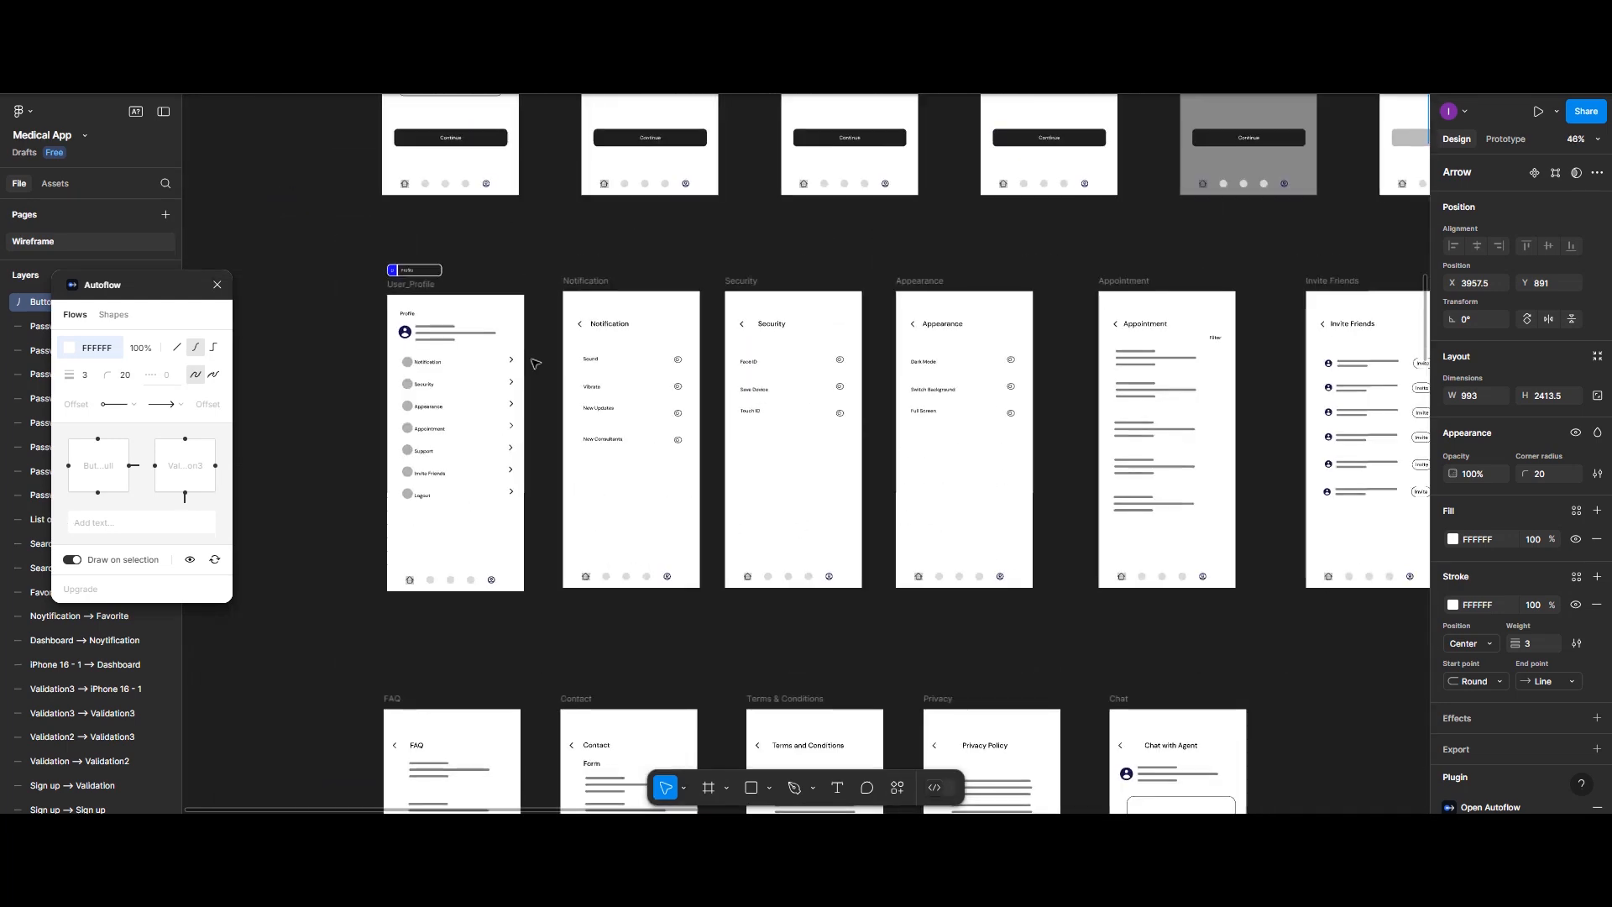
scroll(534, 363, down, 4)
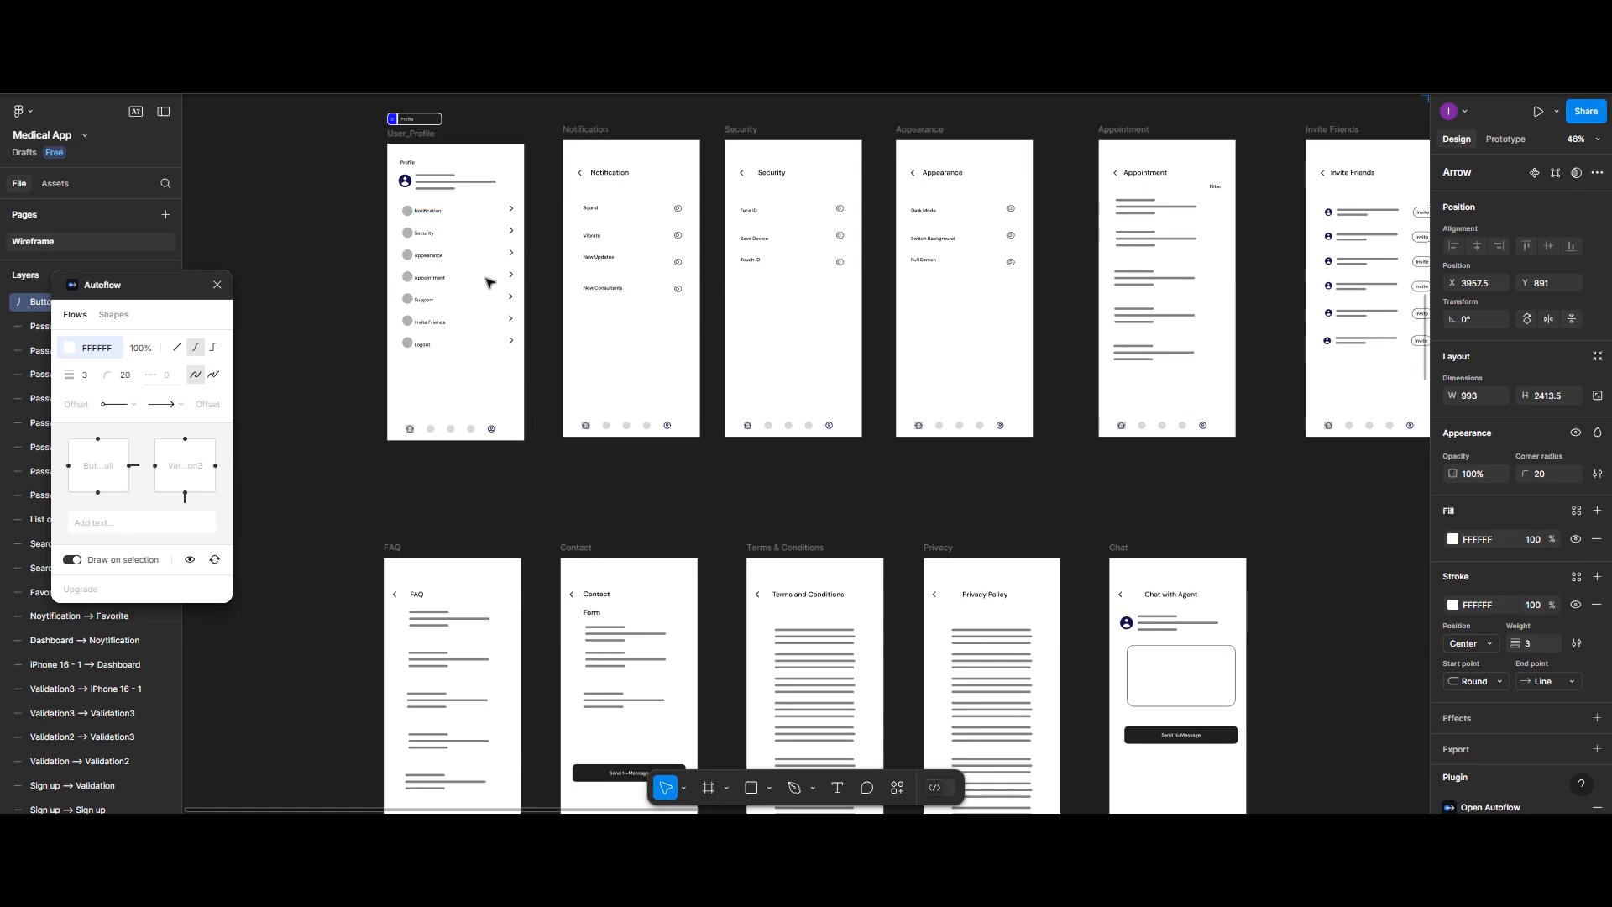
scroll(819, 348, down, 3)
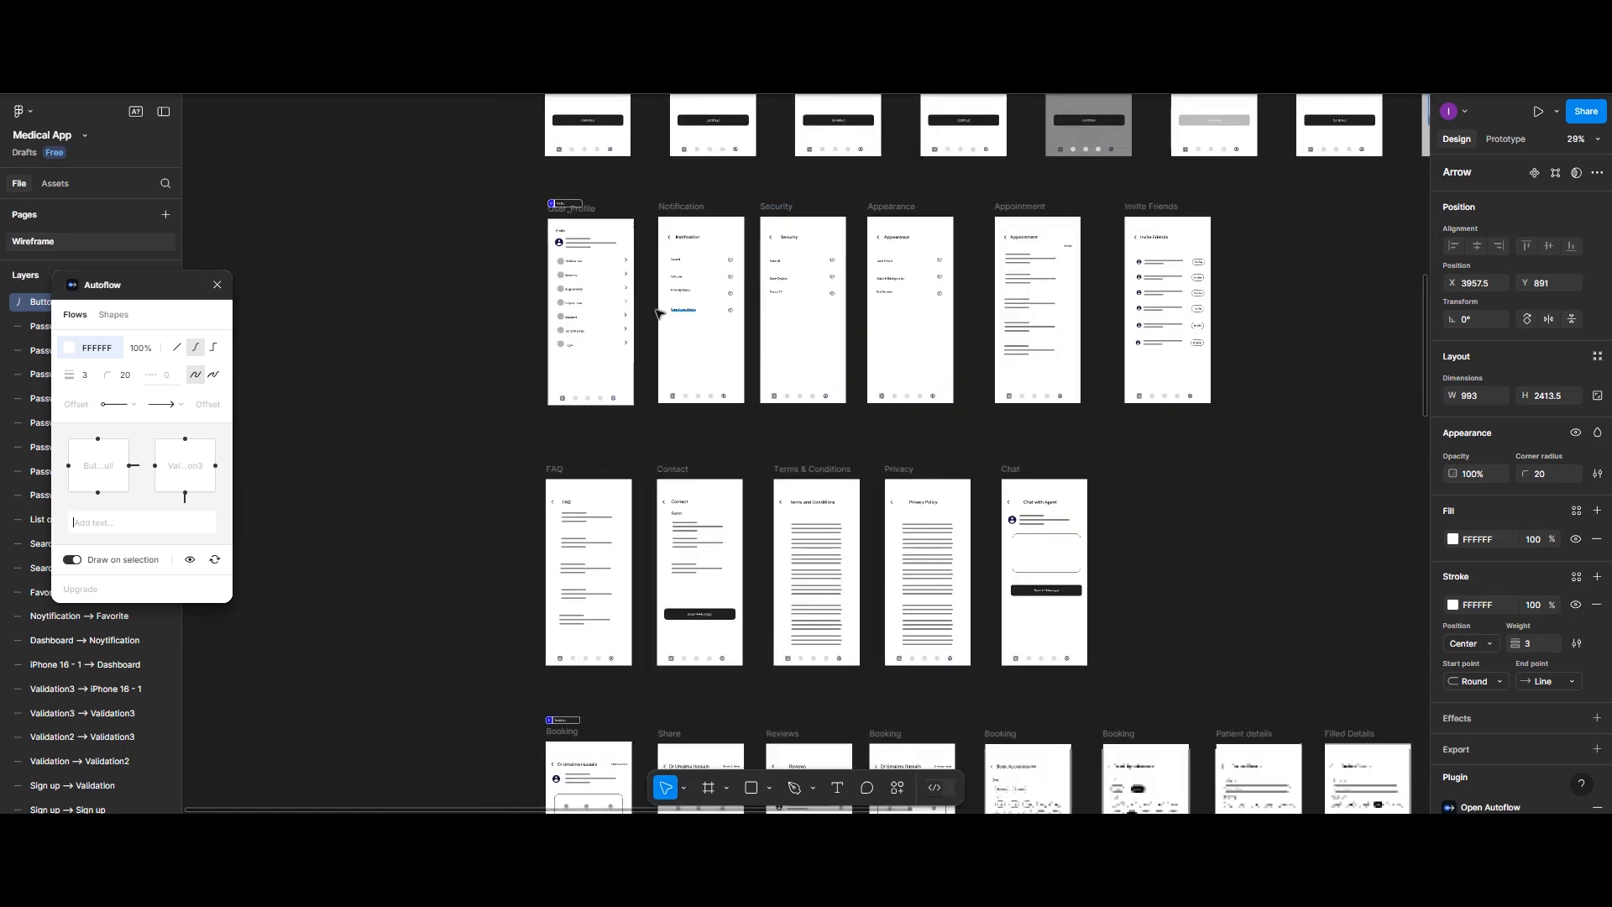
scroll(596, 273, up, 5)
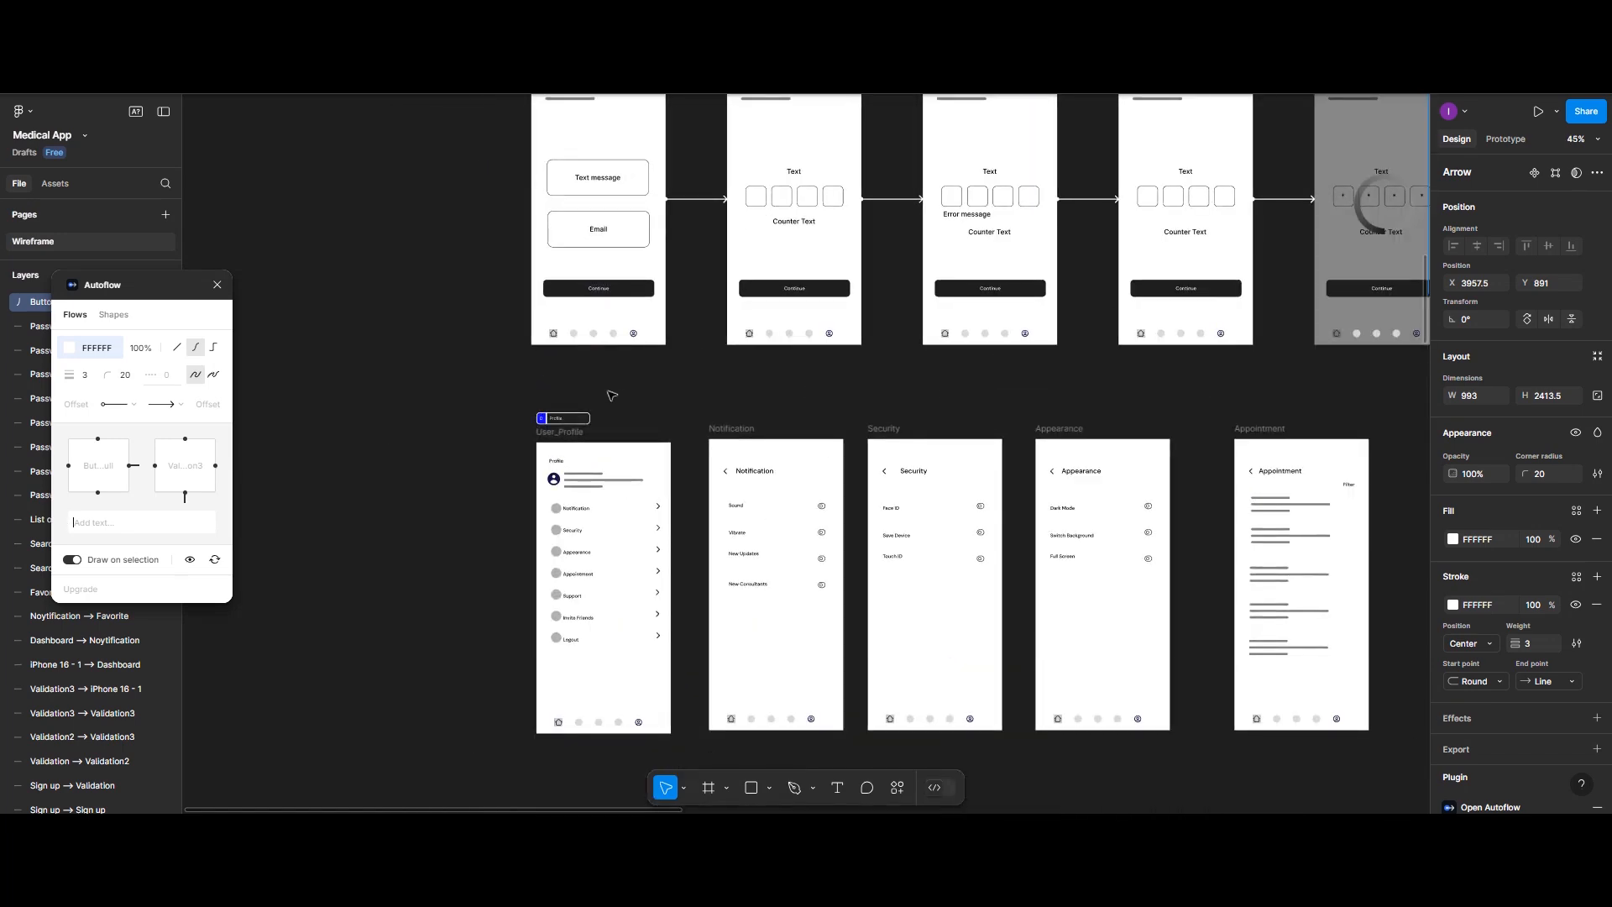
scroll(608, 397, down, 2)
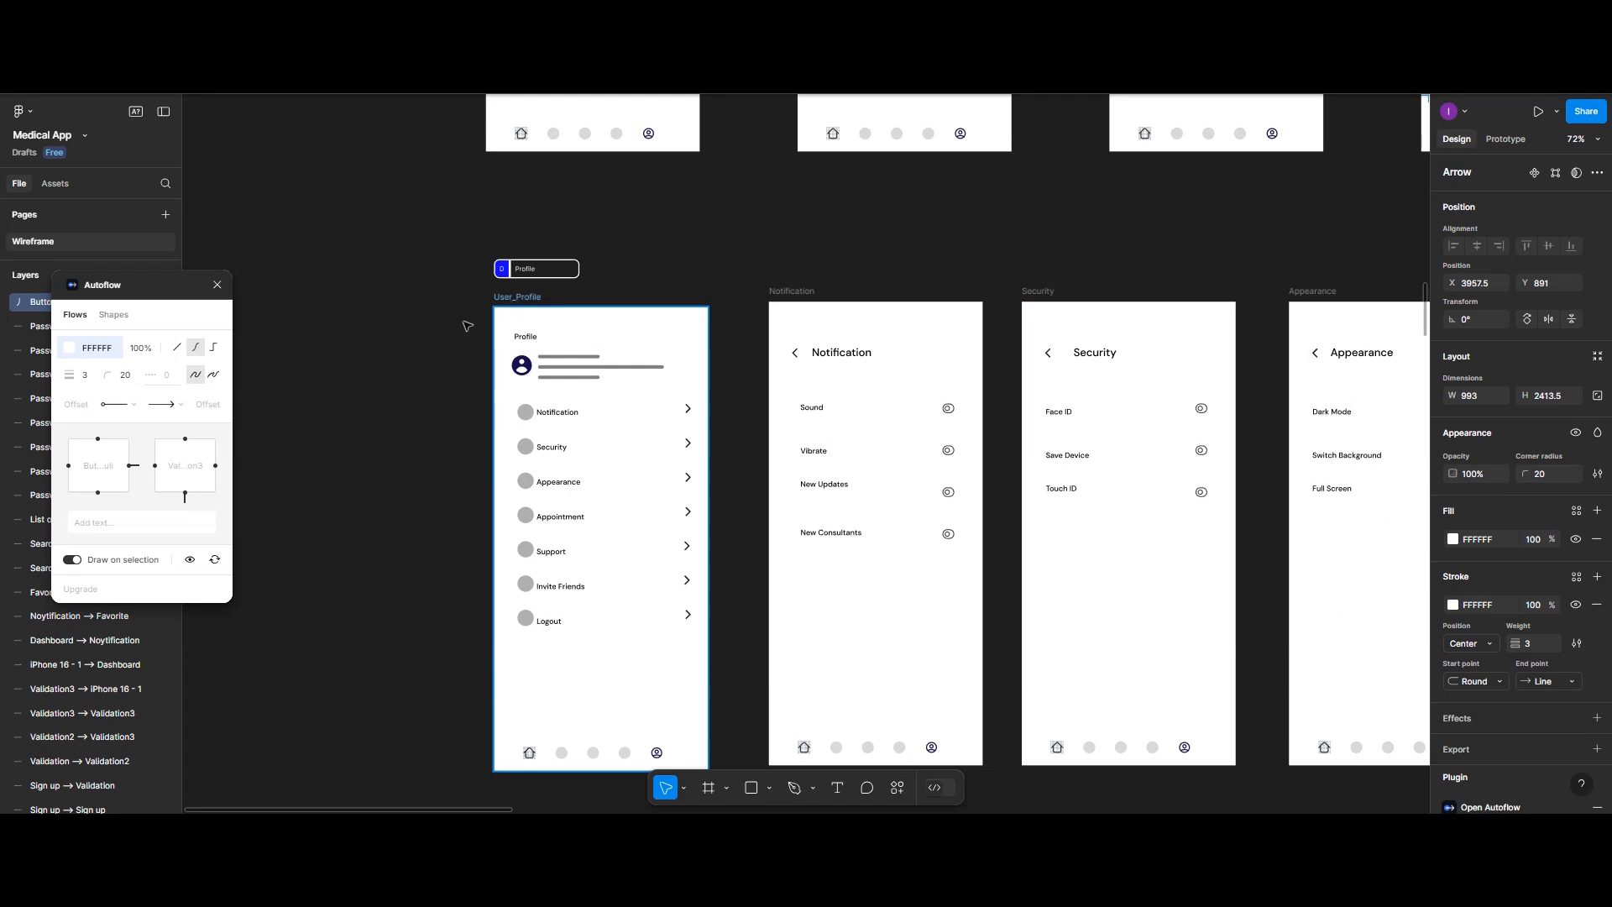
scroll(468, 326, down, 1)
Step: Distribute the frames from User_Profile to Invite Friends horizontally and set their spacing to 180
click(583, 342)
scroll(582, 342, down, 4)
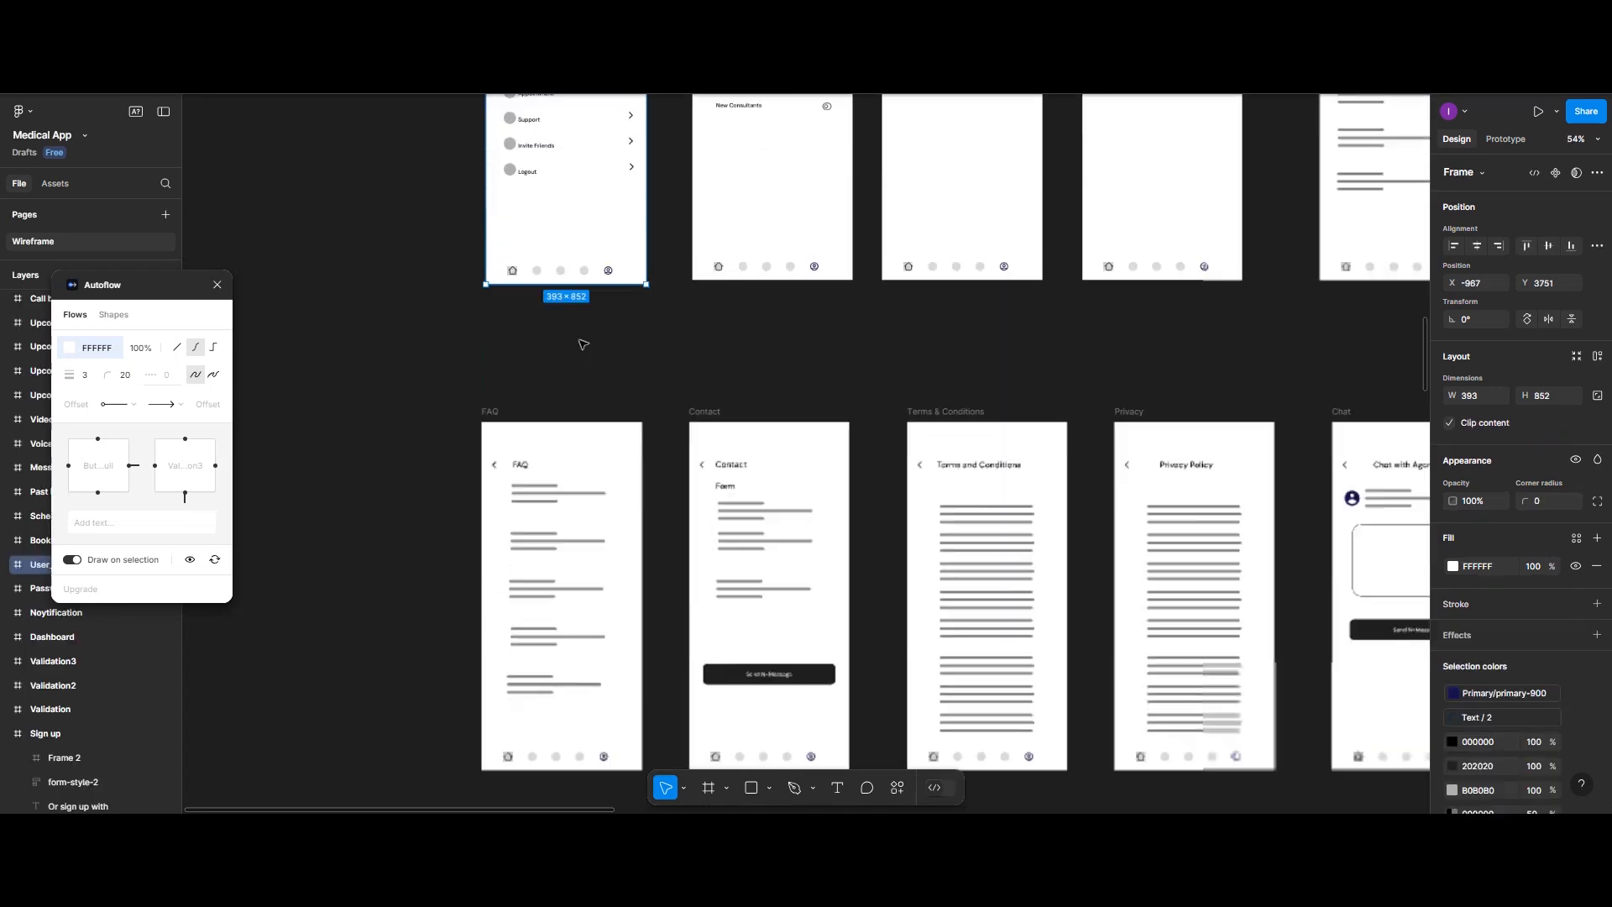
scroll(582, 344, down, 3)
scroll(583, 344, up, 3)
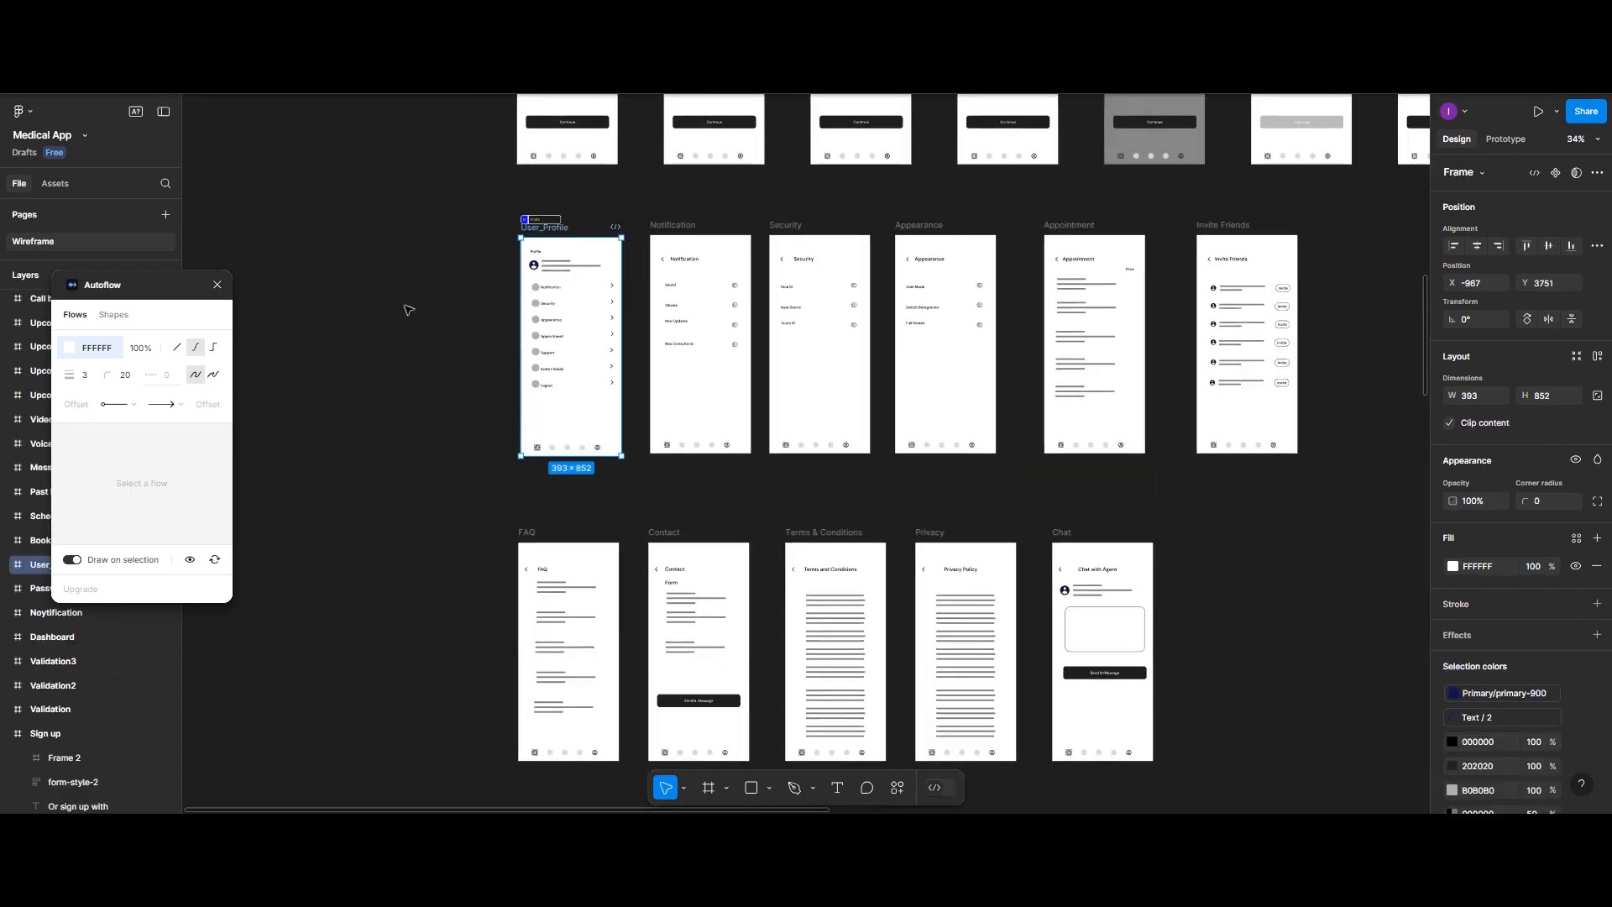
drag(405, 306, 1320, 372)
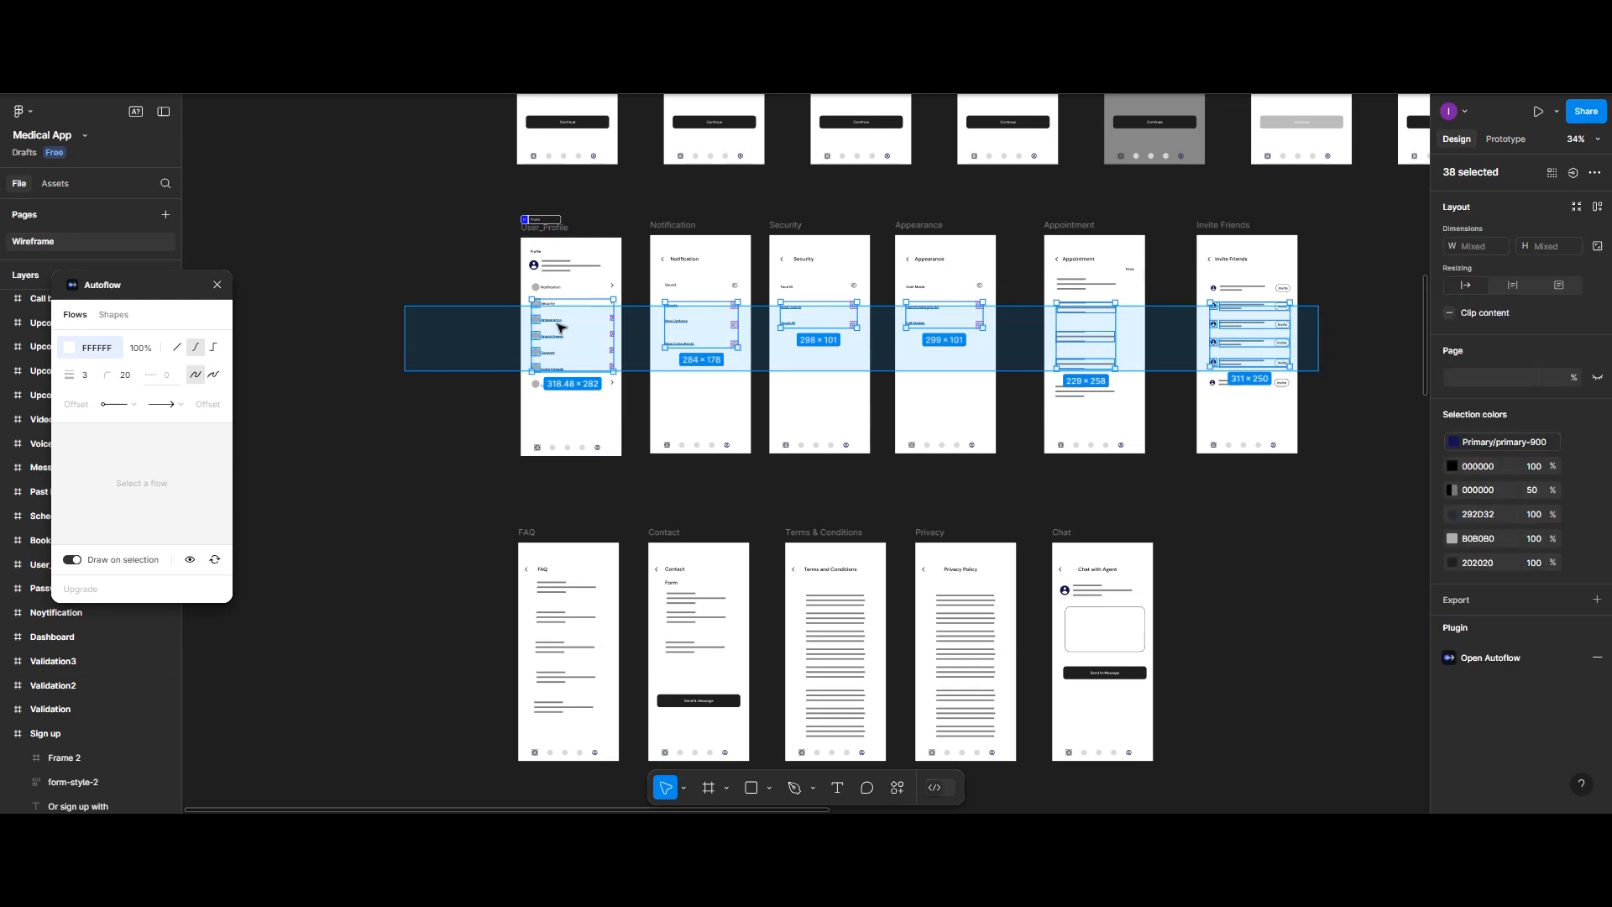
drag(466, 237, 1333, 472)
click(1597, 245)
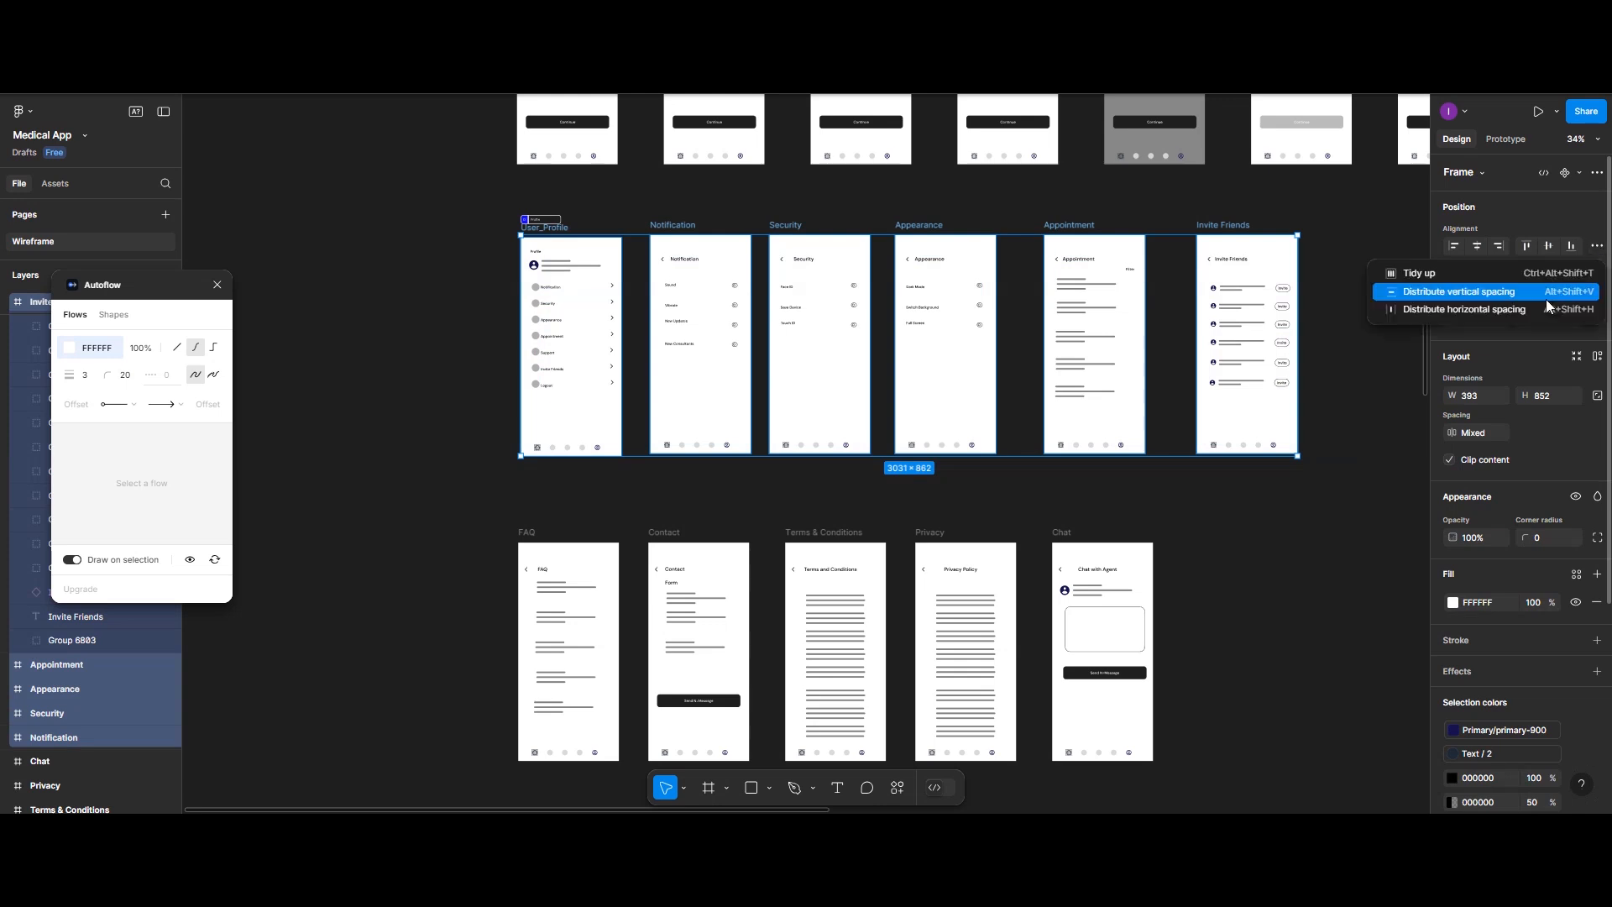
click(1522, 309)
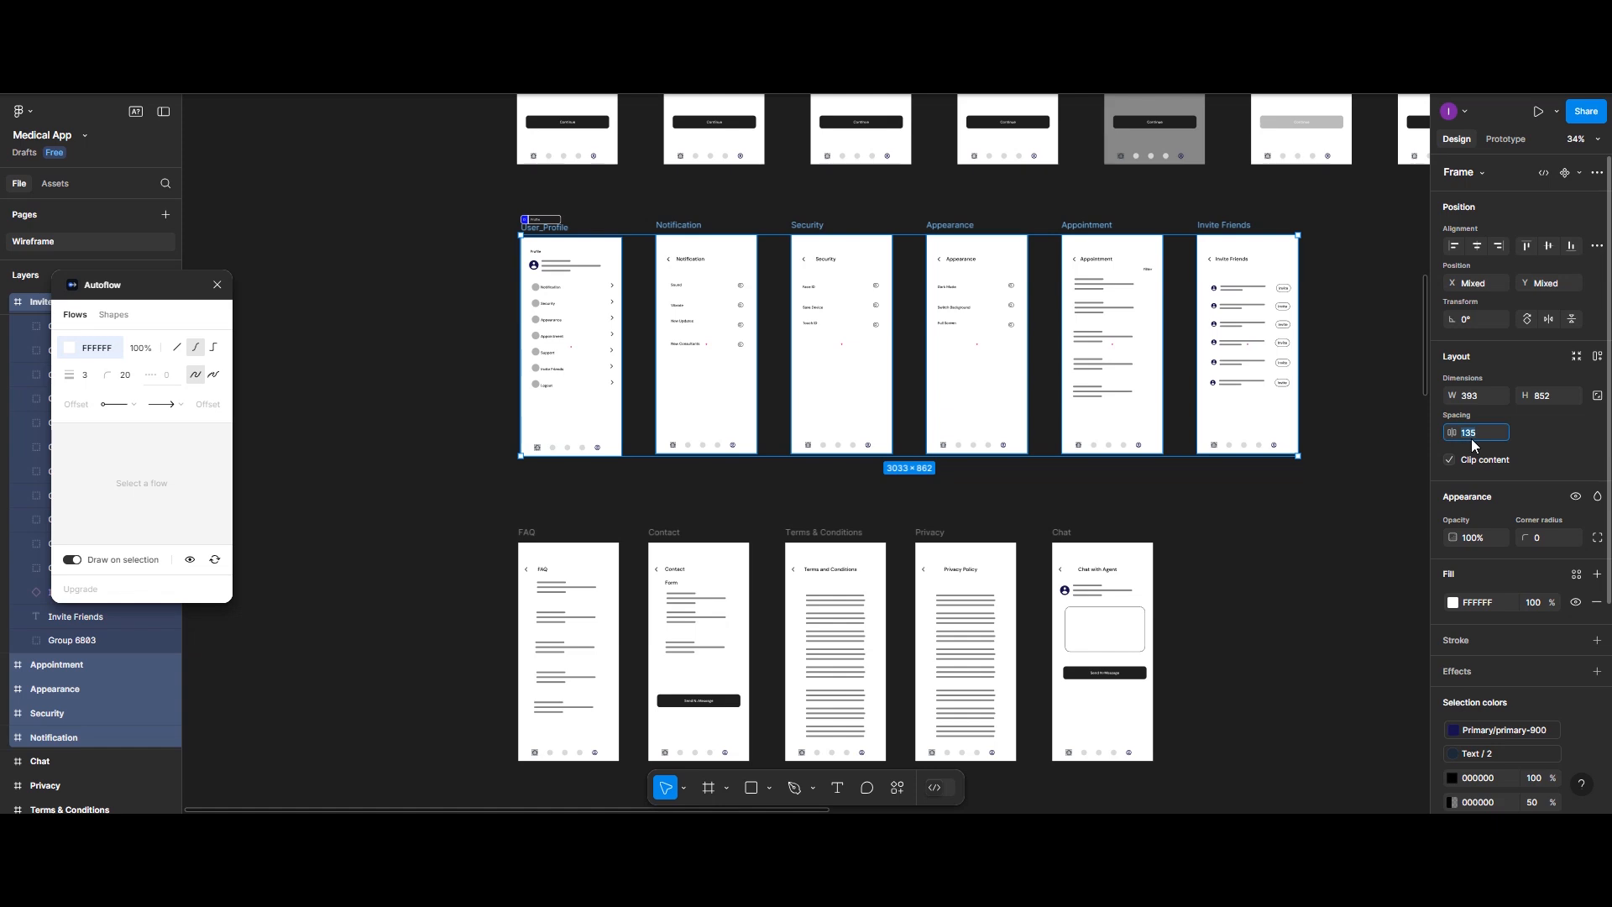
key(Return)
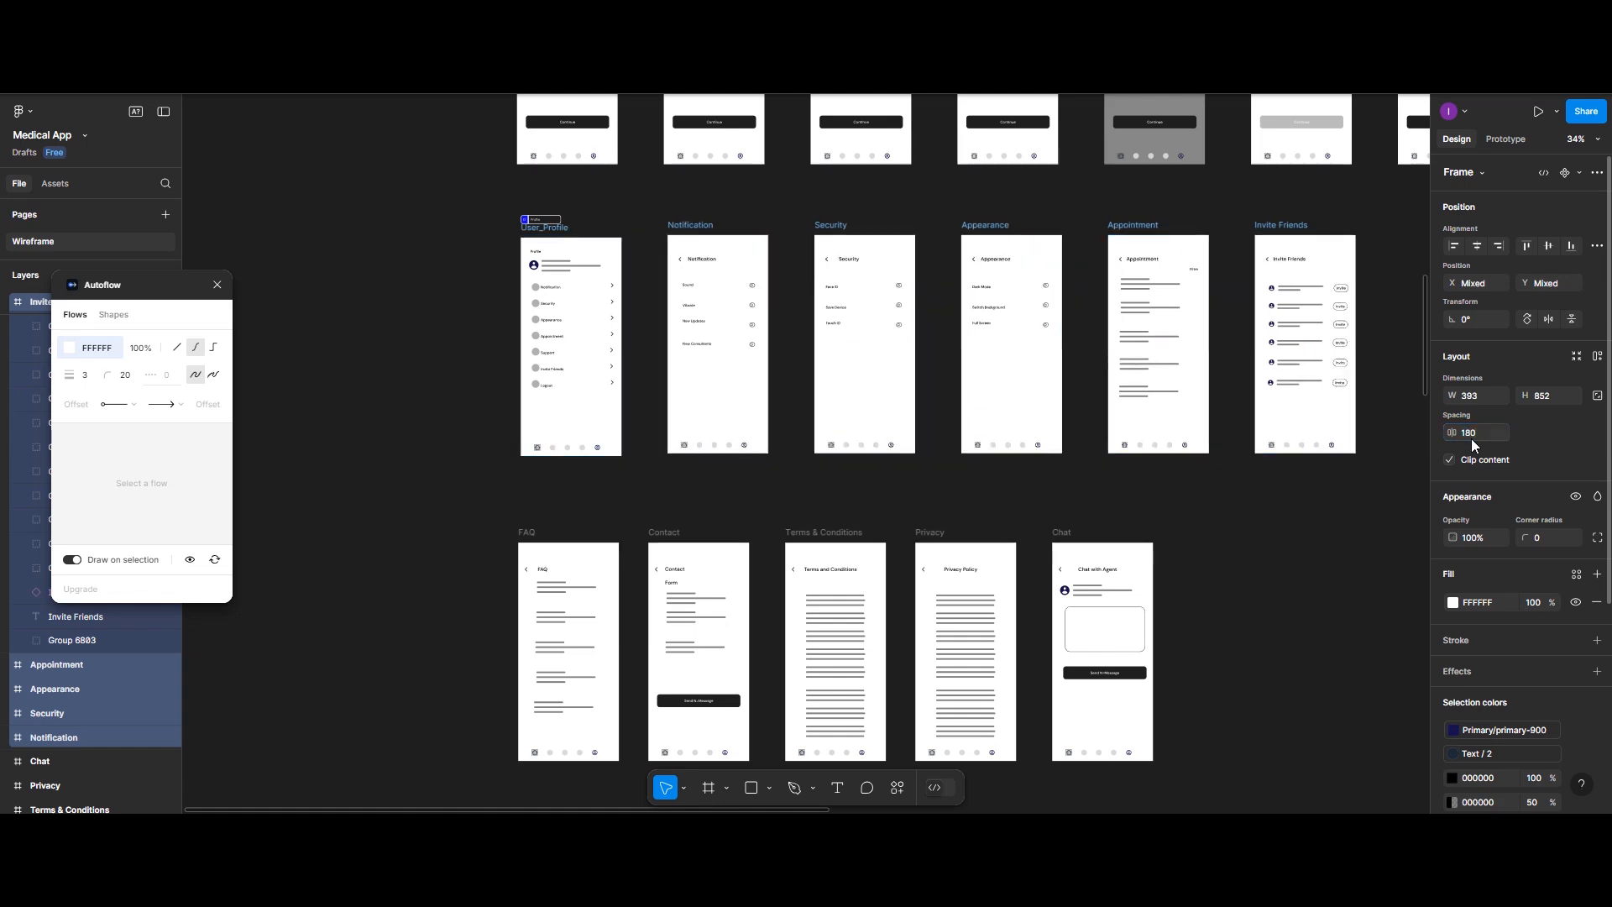
Step: Connect the User_Profile frame to the Notification frame with an Autoflow arrow and move the Notification frame down to Y 3769
scroll(857, 280, up, 5)
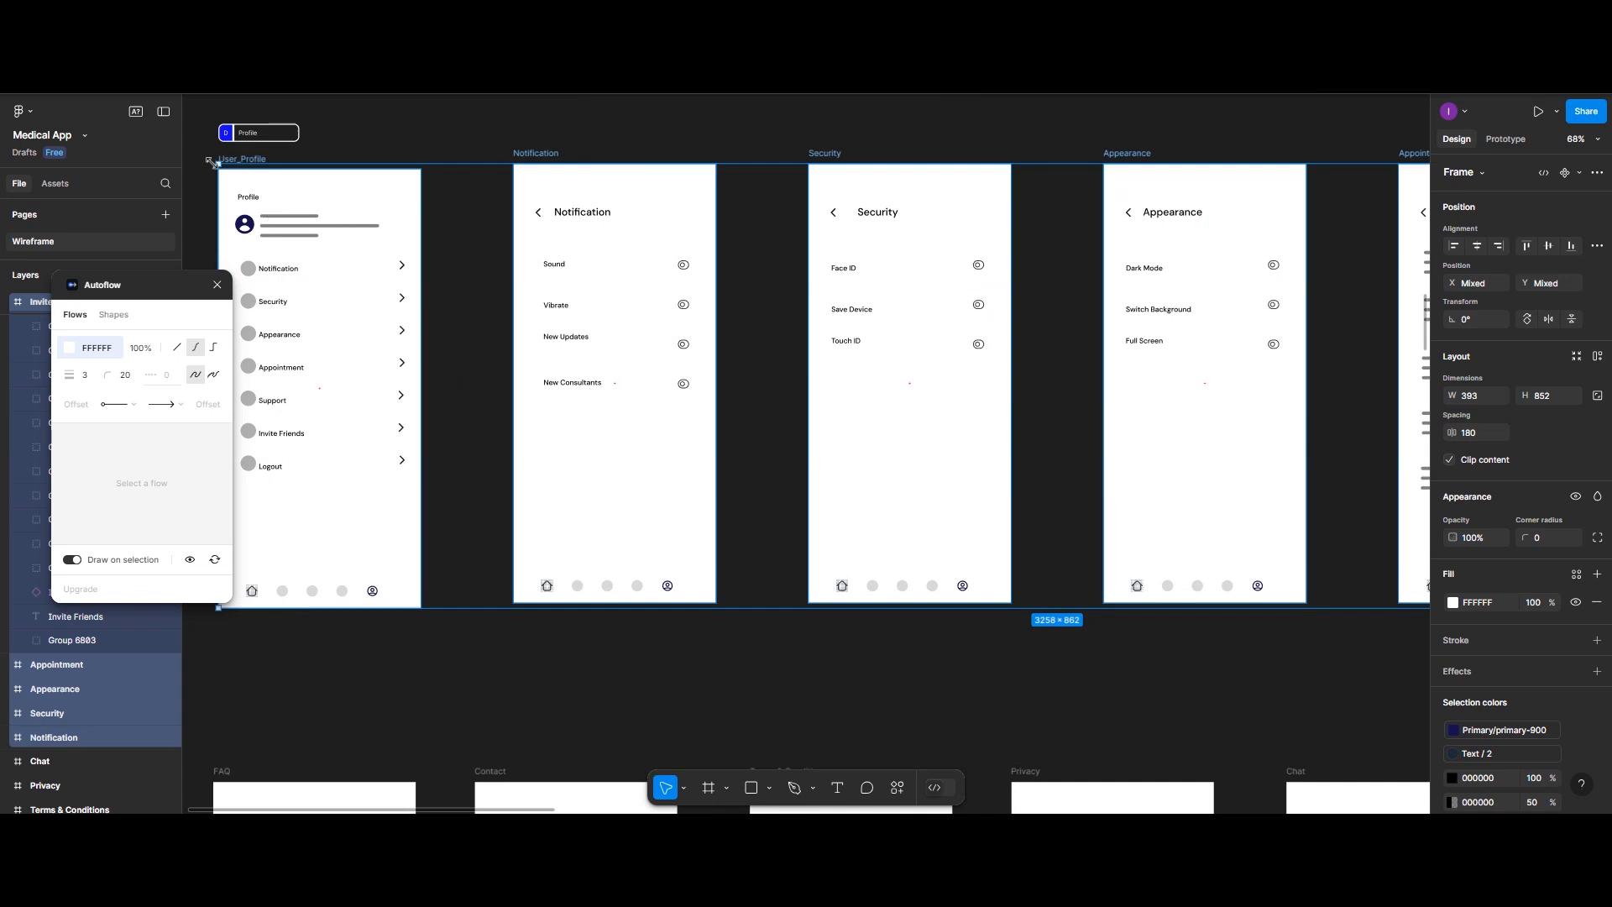
click(210, 166)
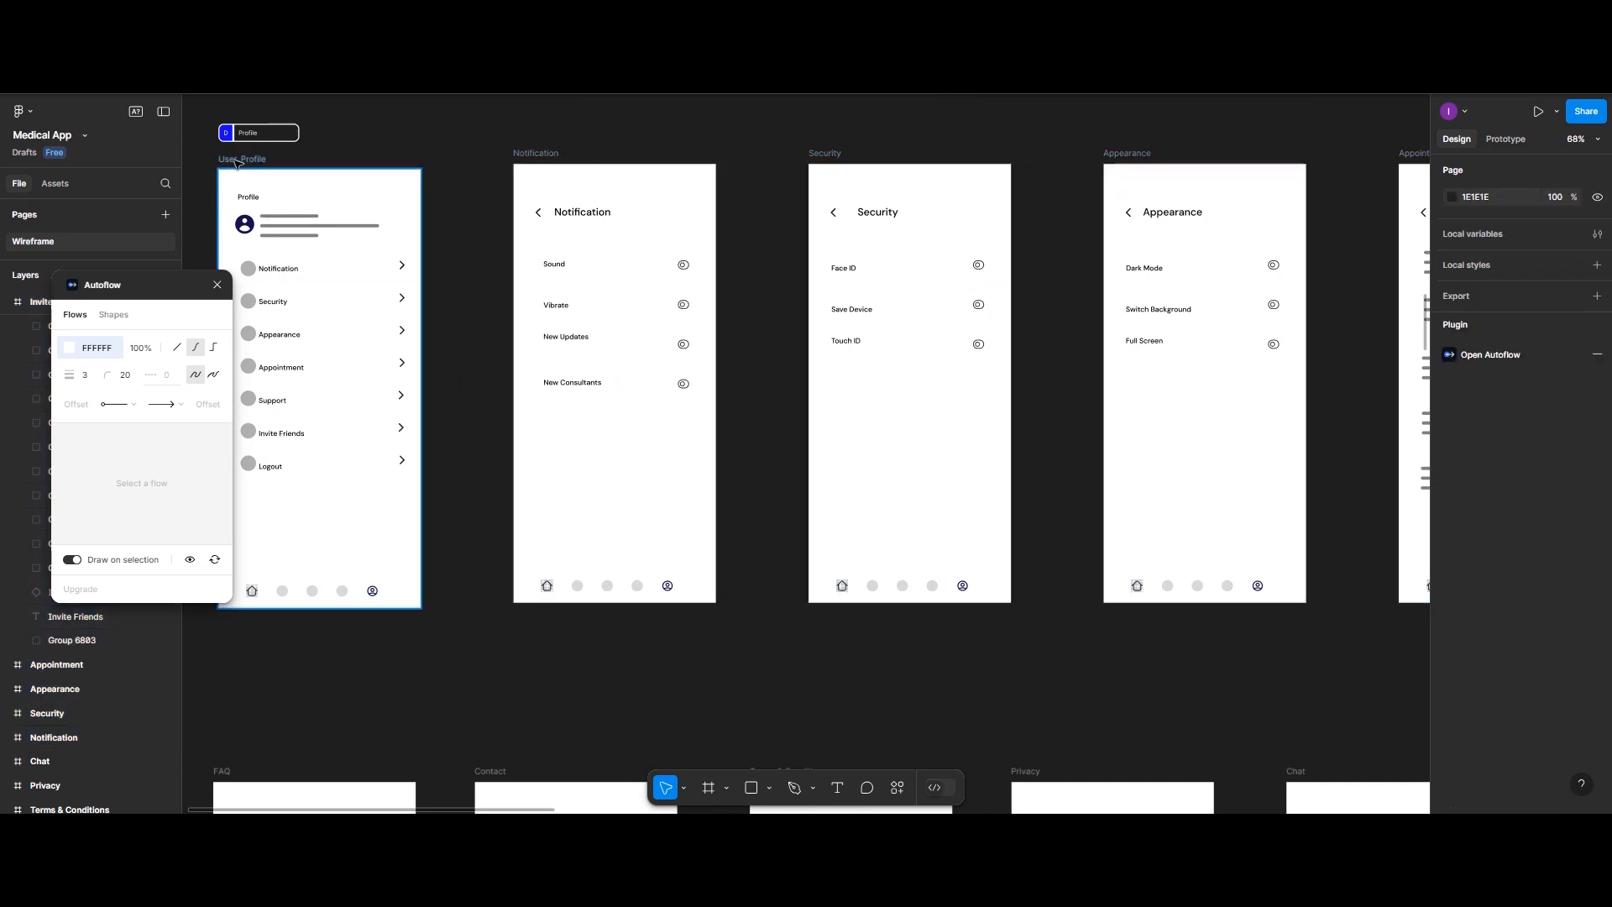
click(238, 160)
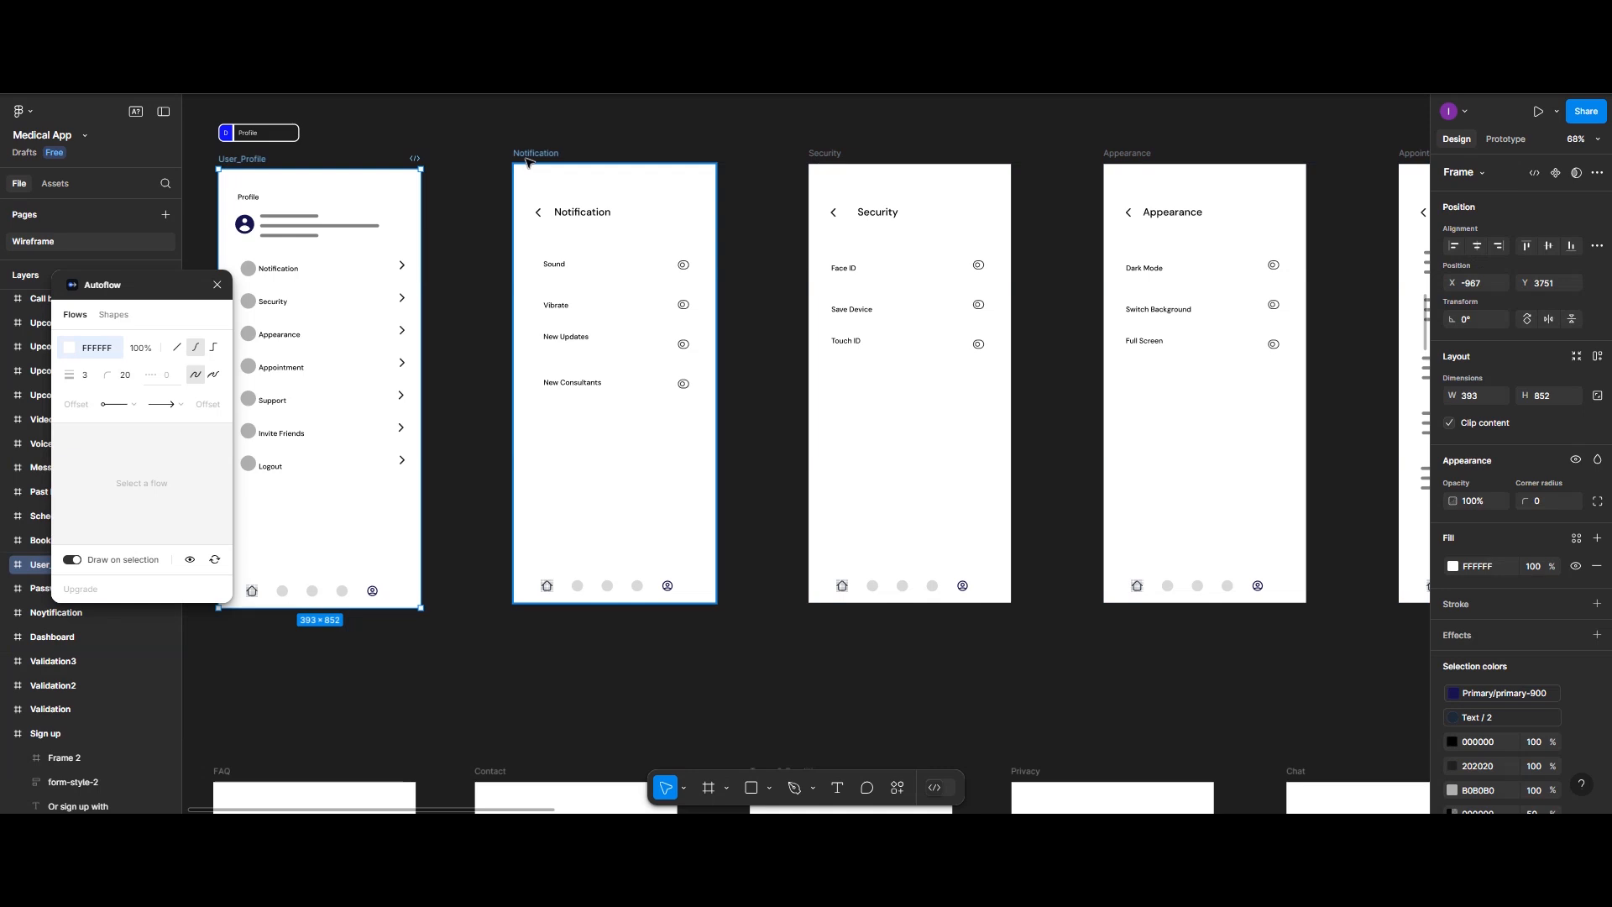
shift+click(527, 161)
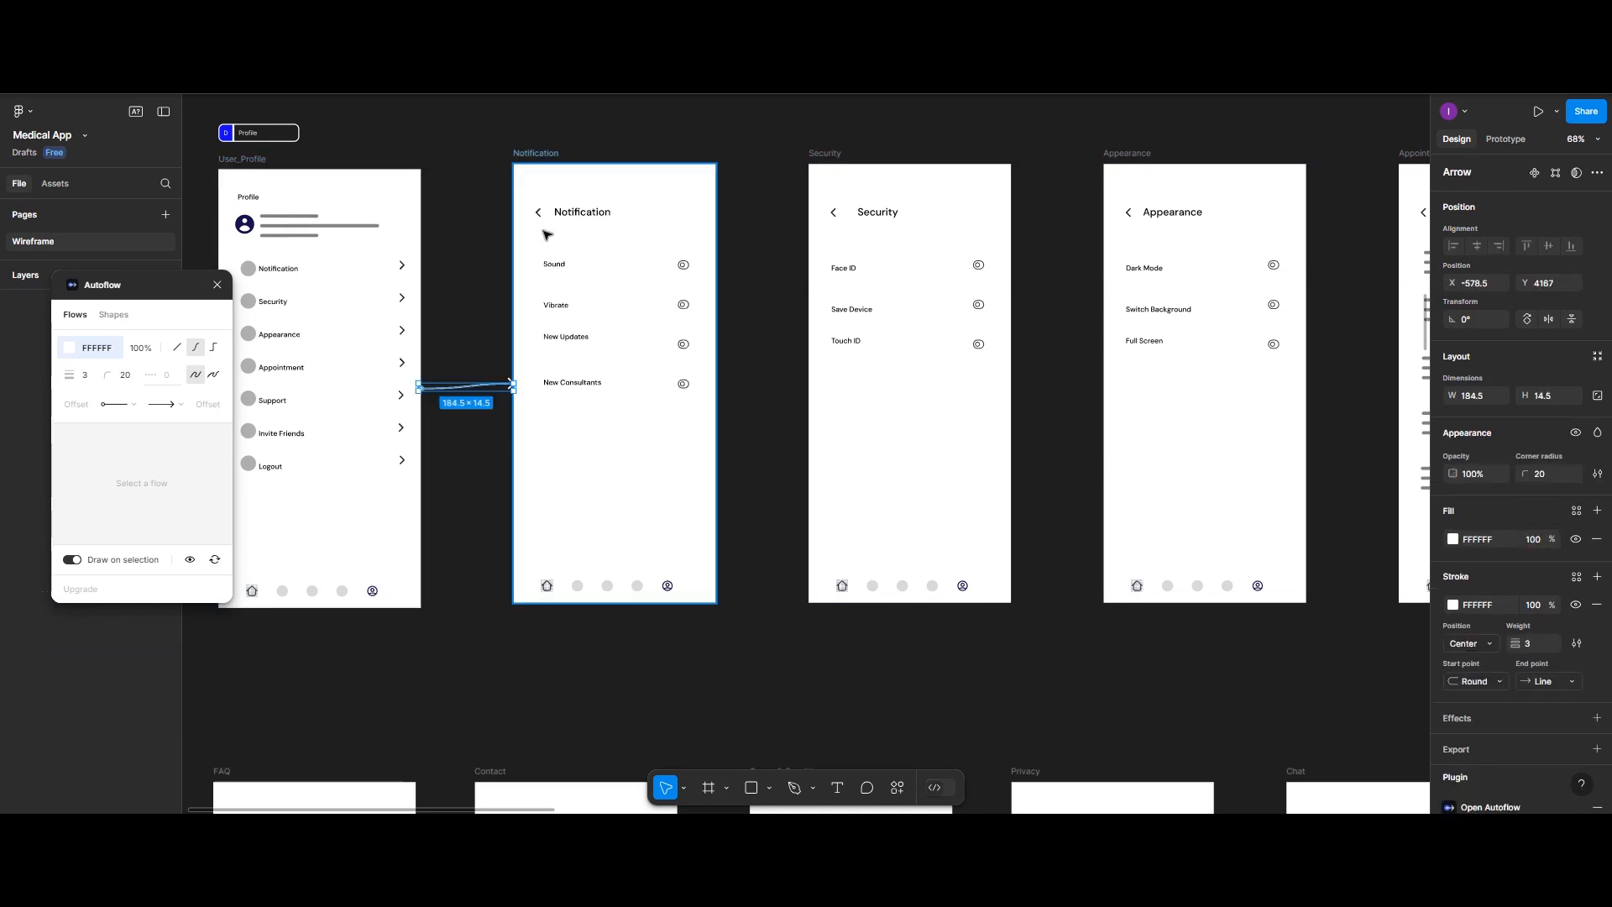
drag(542, 166, 542, 181)
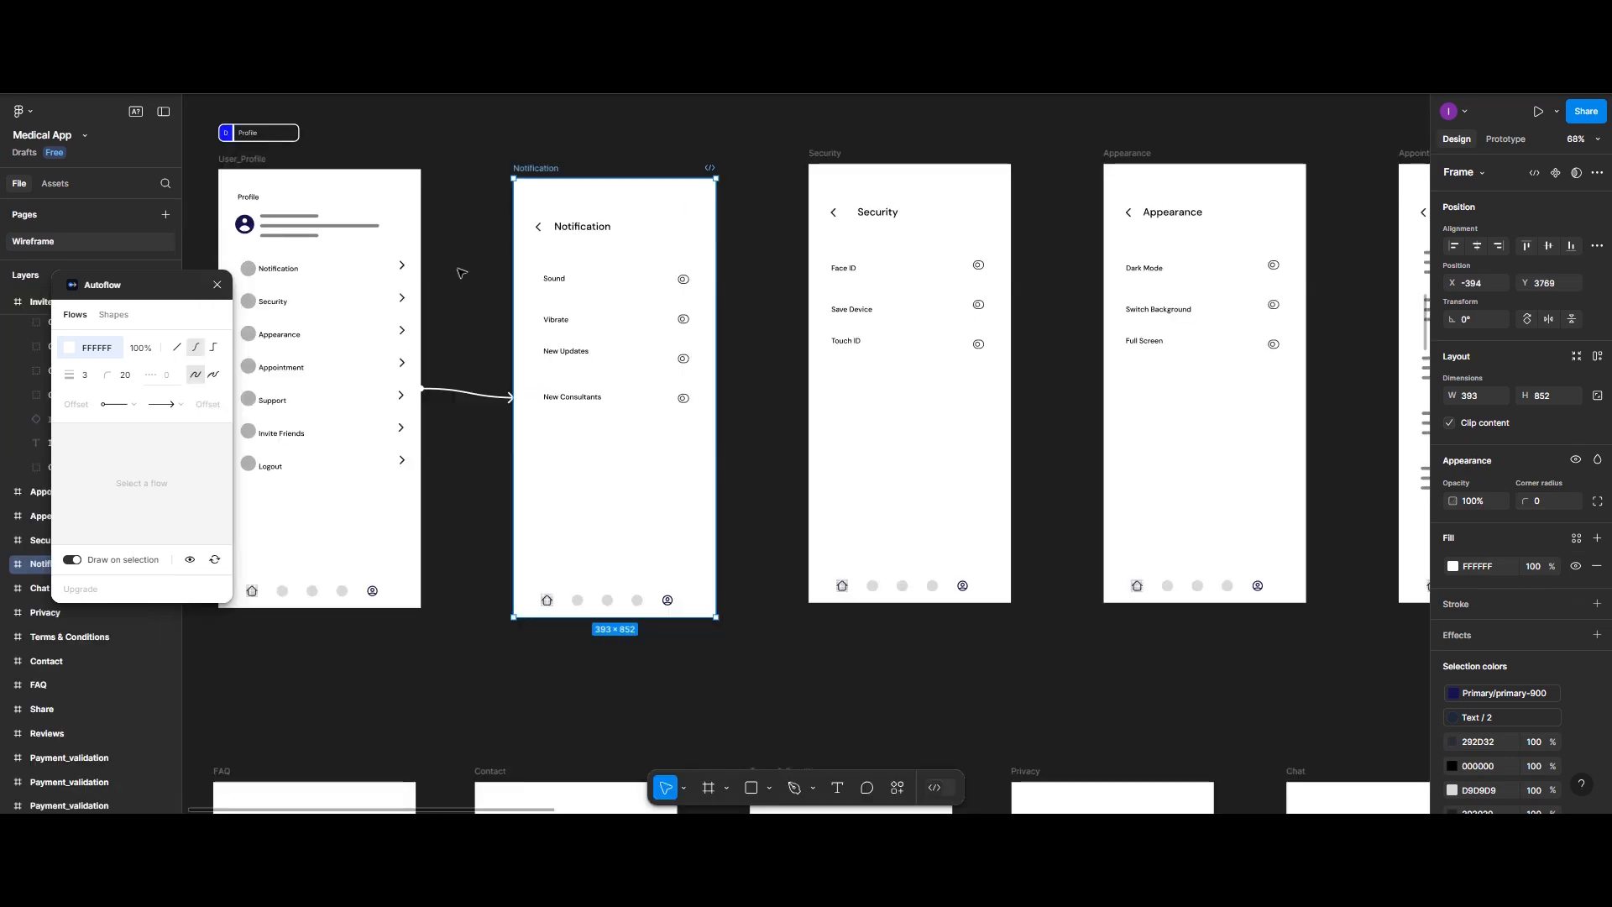
Step: Connect the Security and Appearance arrow icons in the User_Profile frame to the Security and Appearance frames with Autoflow arrows
click(405, 301)
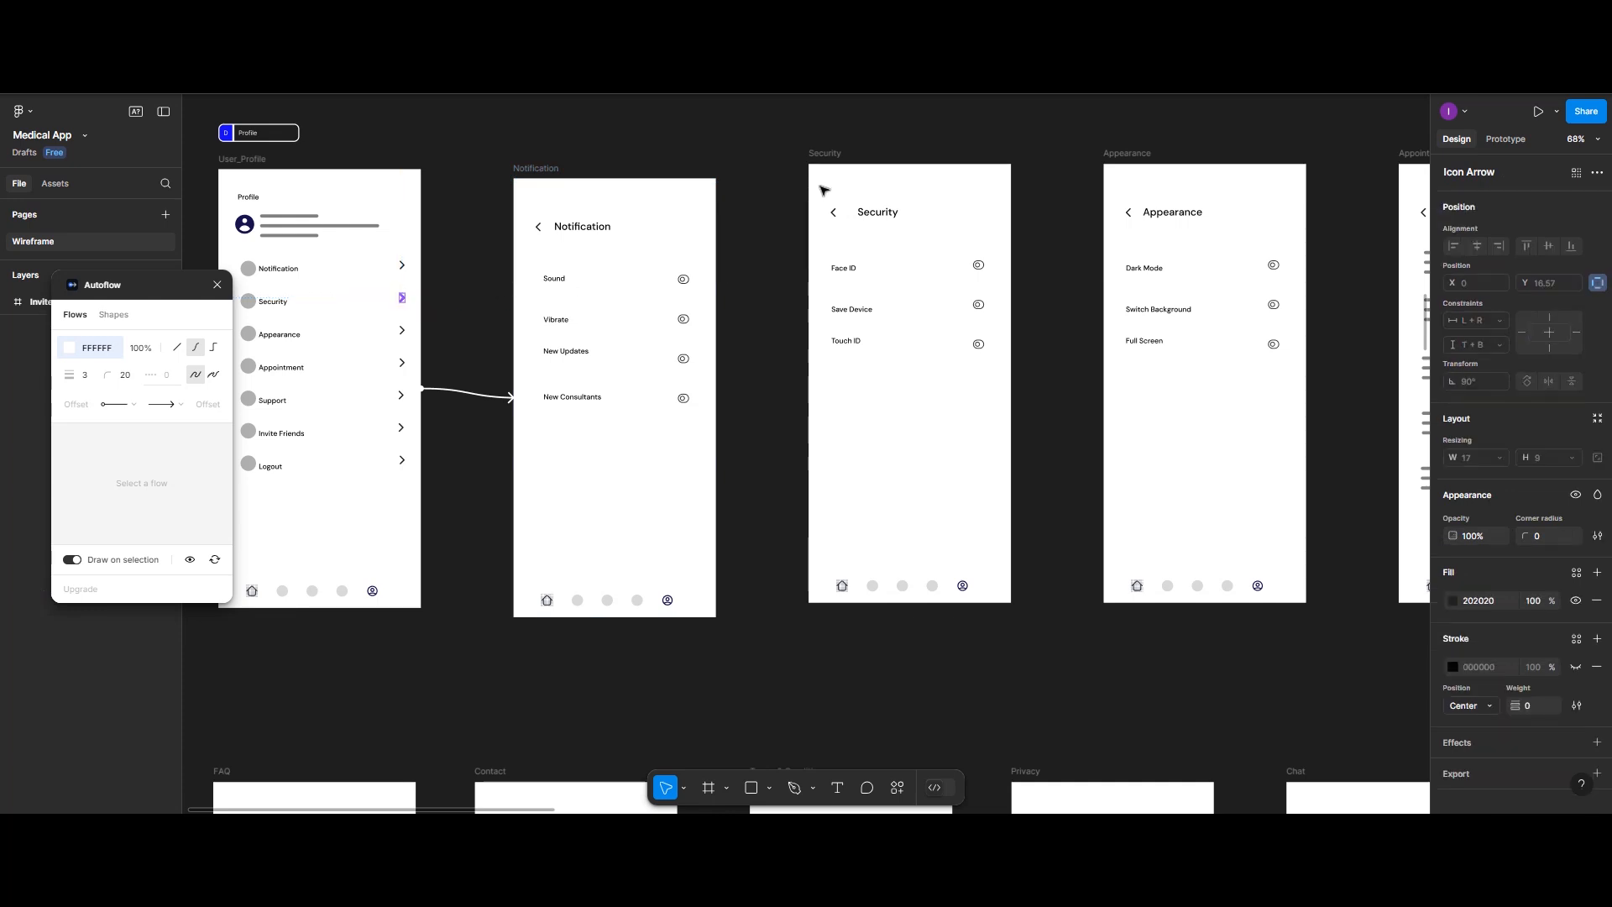
shift+click(829, 157)
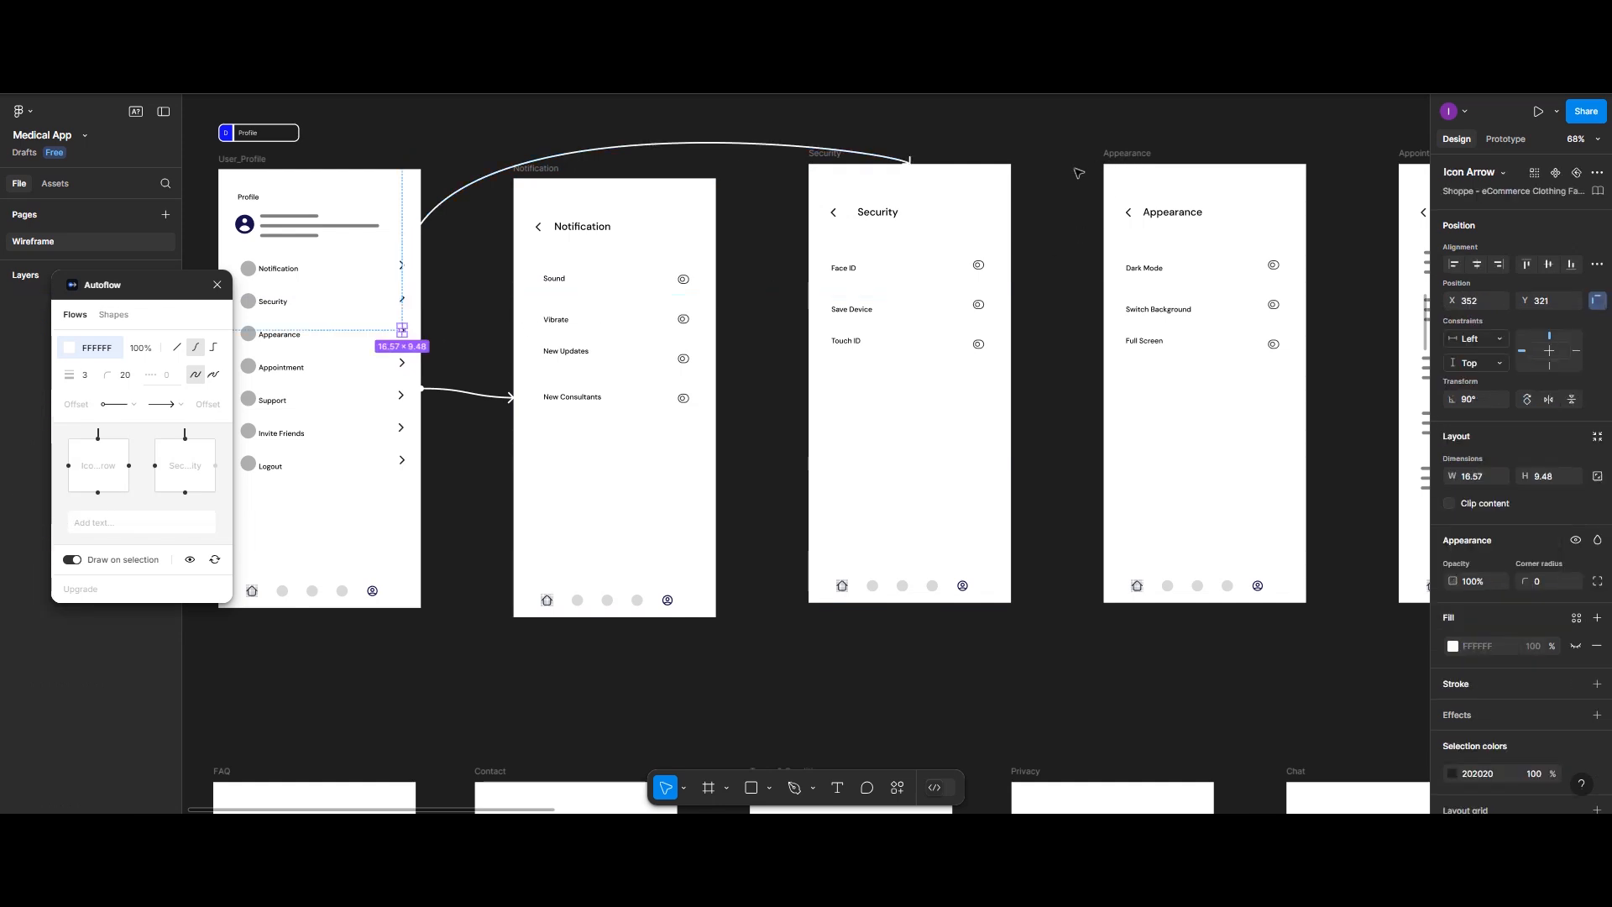
shift+click(1108, 157)
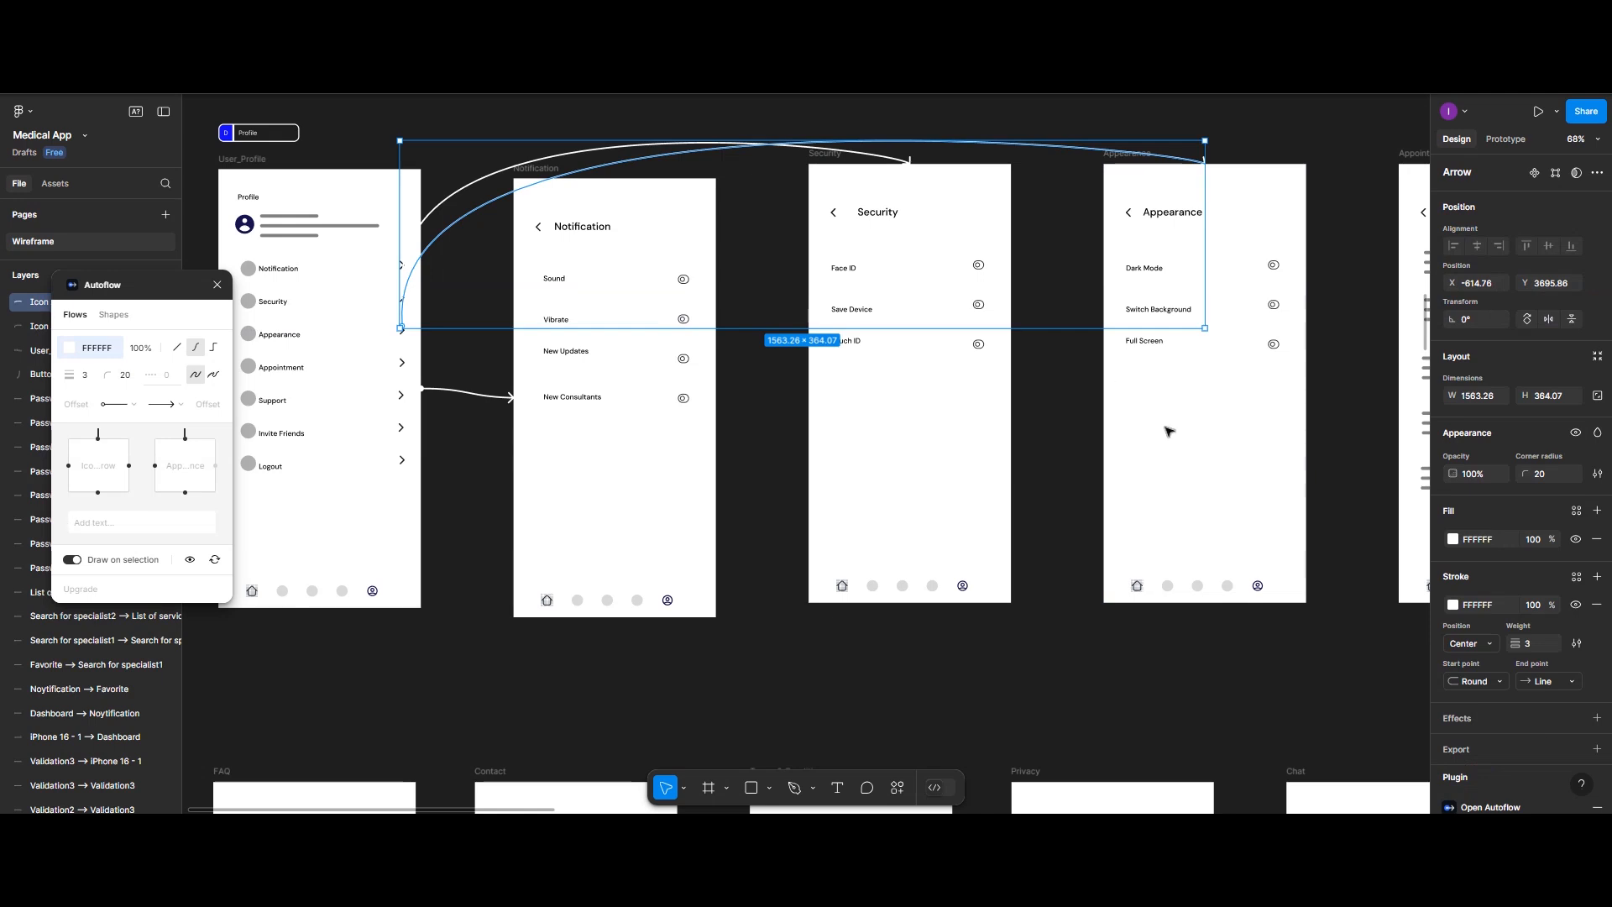
Step: Connect the Appointment arrow icon in the User_Profile frame to the Appointment frame with an Autoflow arrow
click(402, 366)
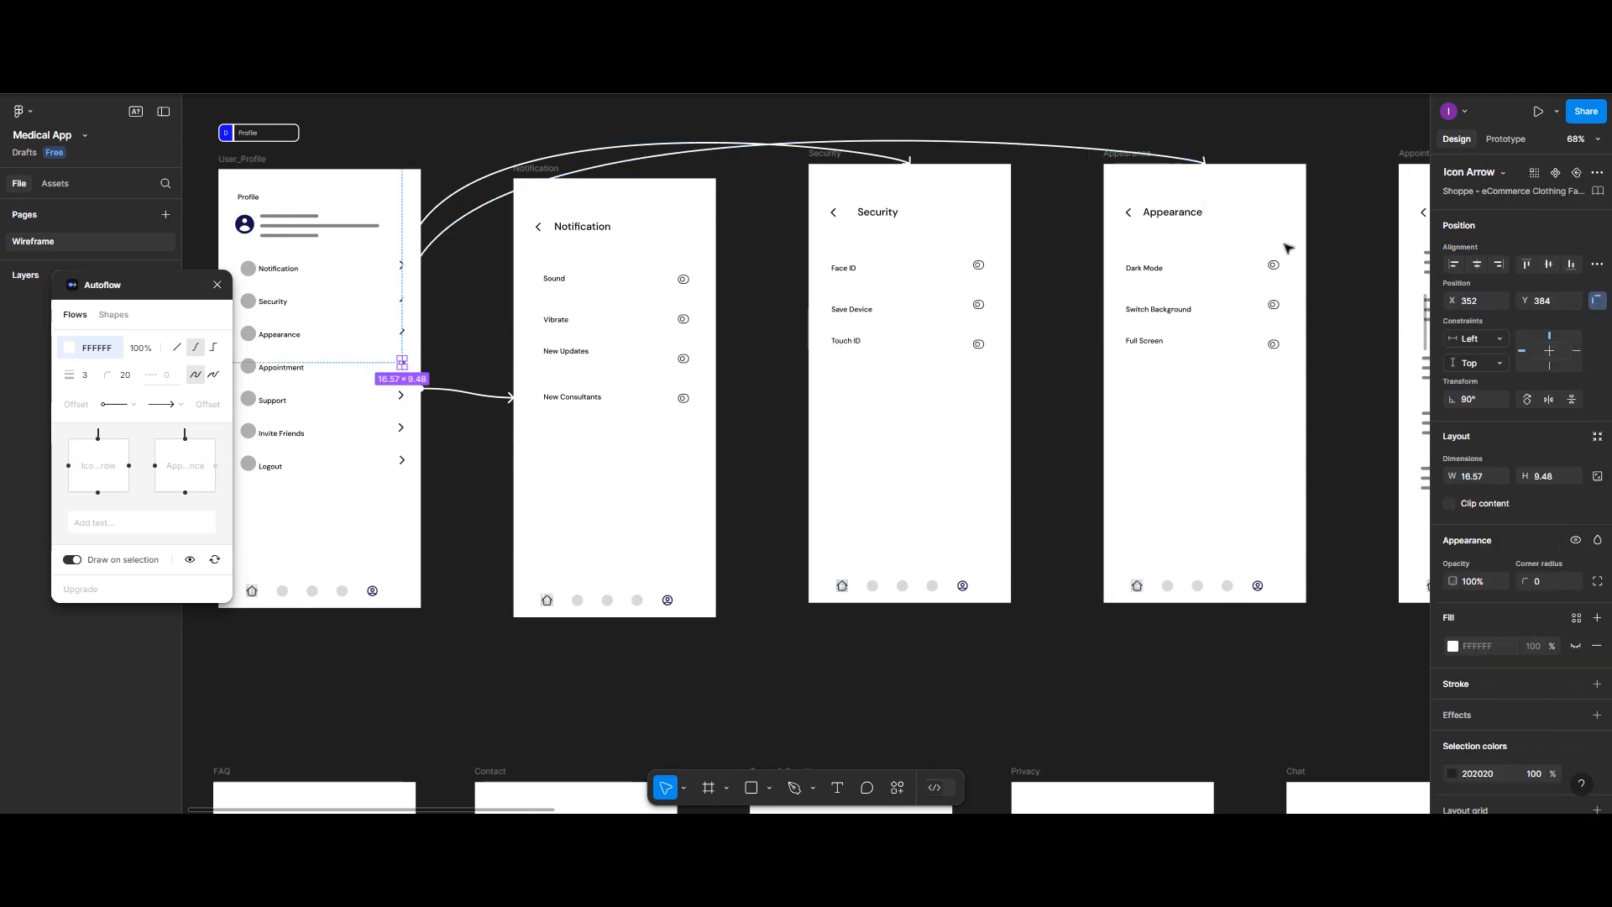
scroll(1288, 245, down, 5)
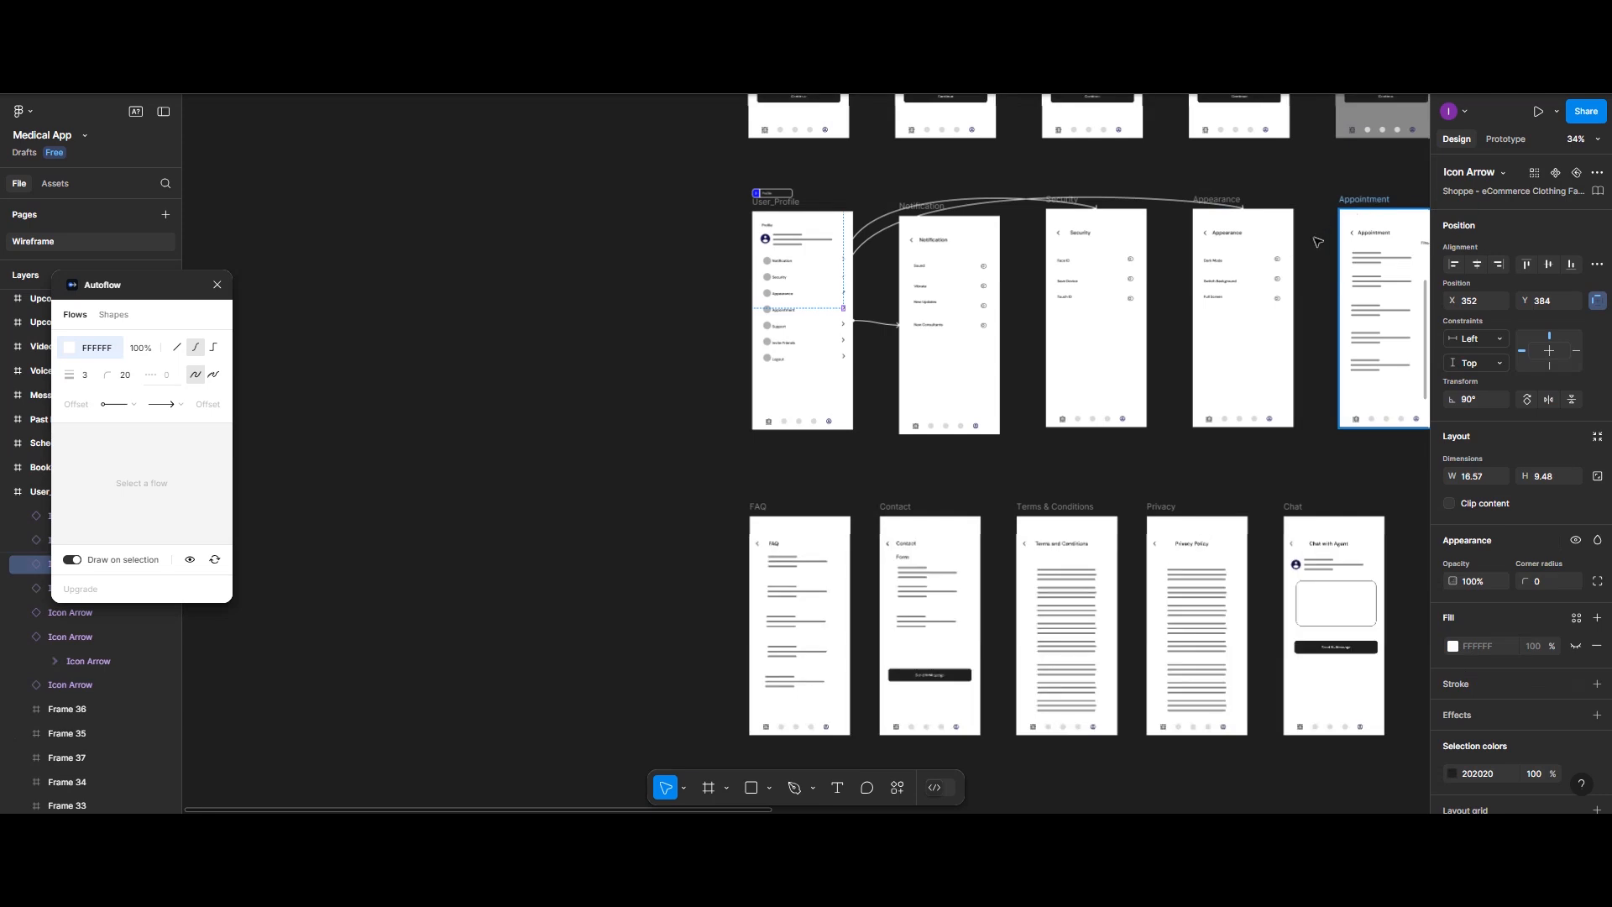
shift+click(1341, 240)
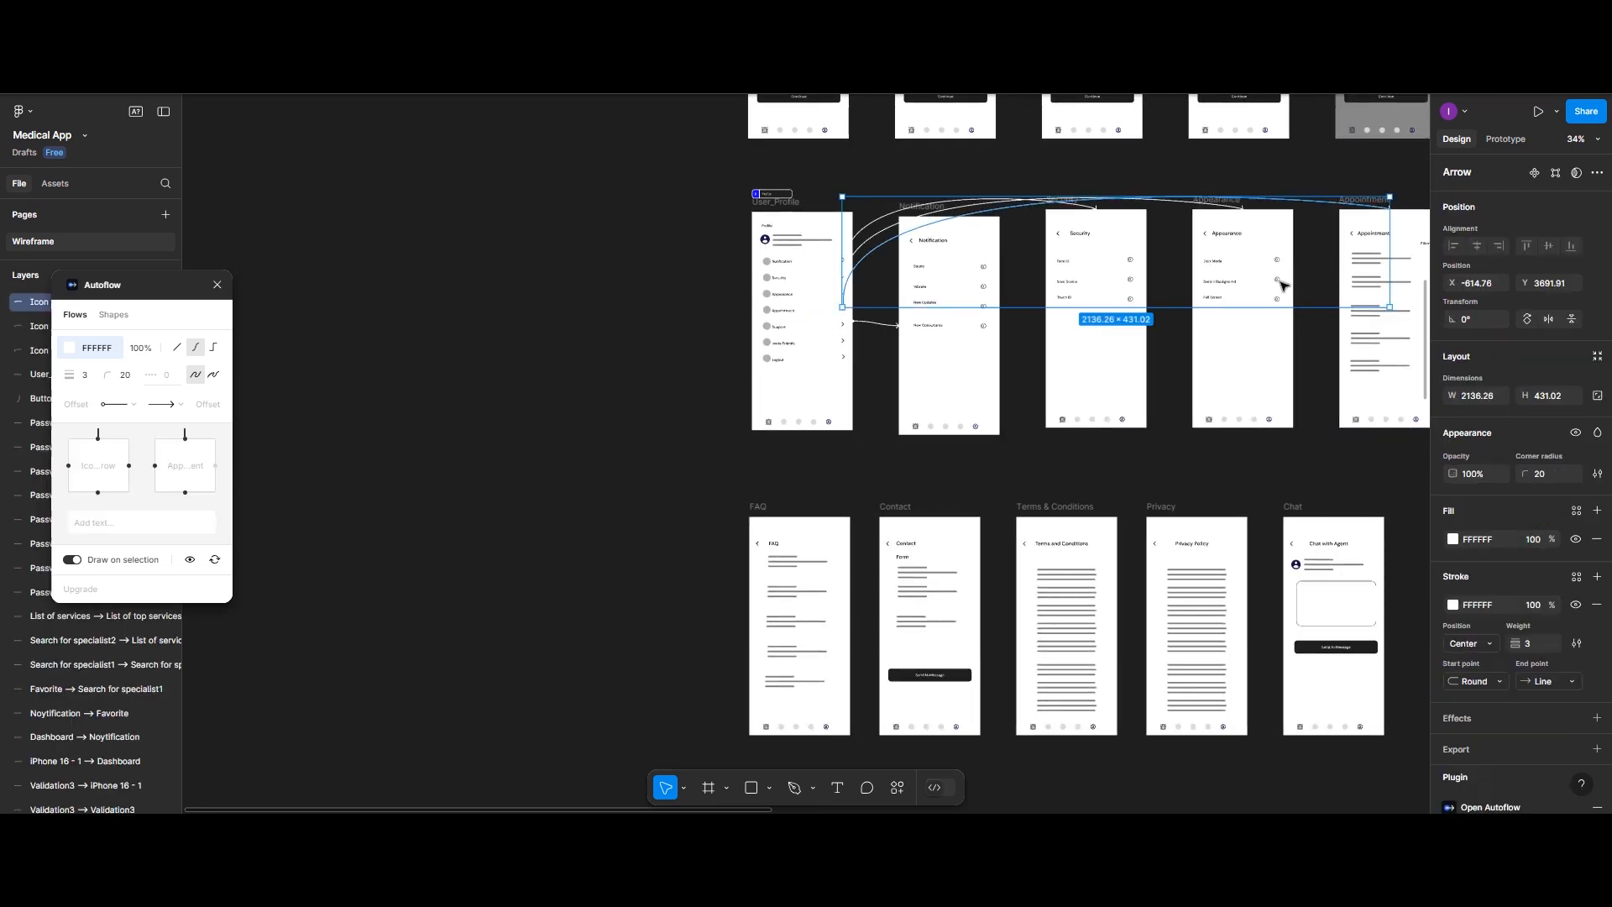
scroll(1277, 281, left, 2)
scroll(1281, 286, right, 5)
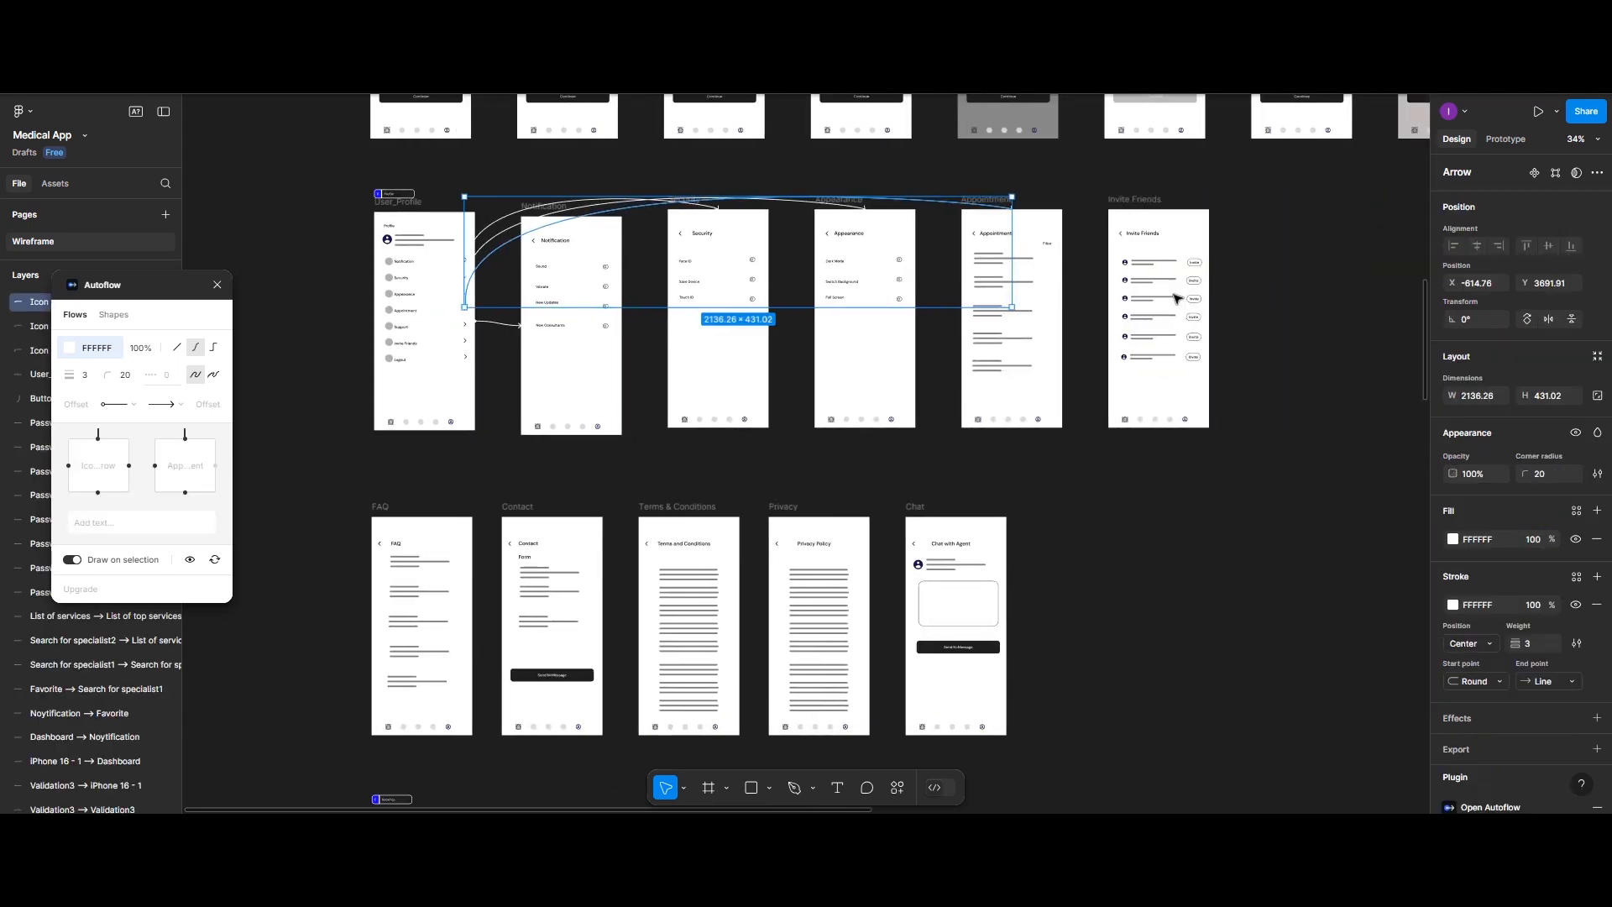
Step: Connect the Support arrow icon in the User_Profile frame to the Chat frame in the FAQ row with an Autoflow arrow
scroll(496, 363, up, 5)
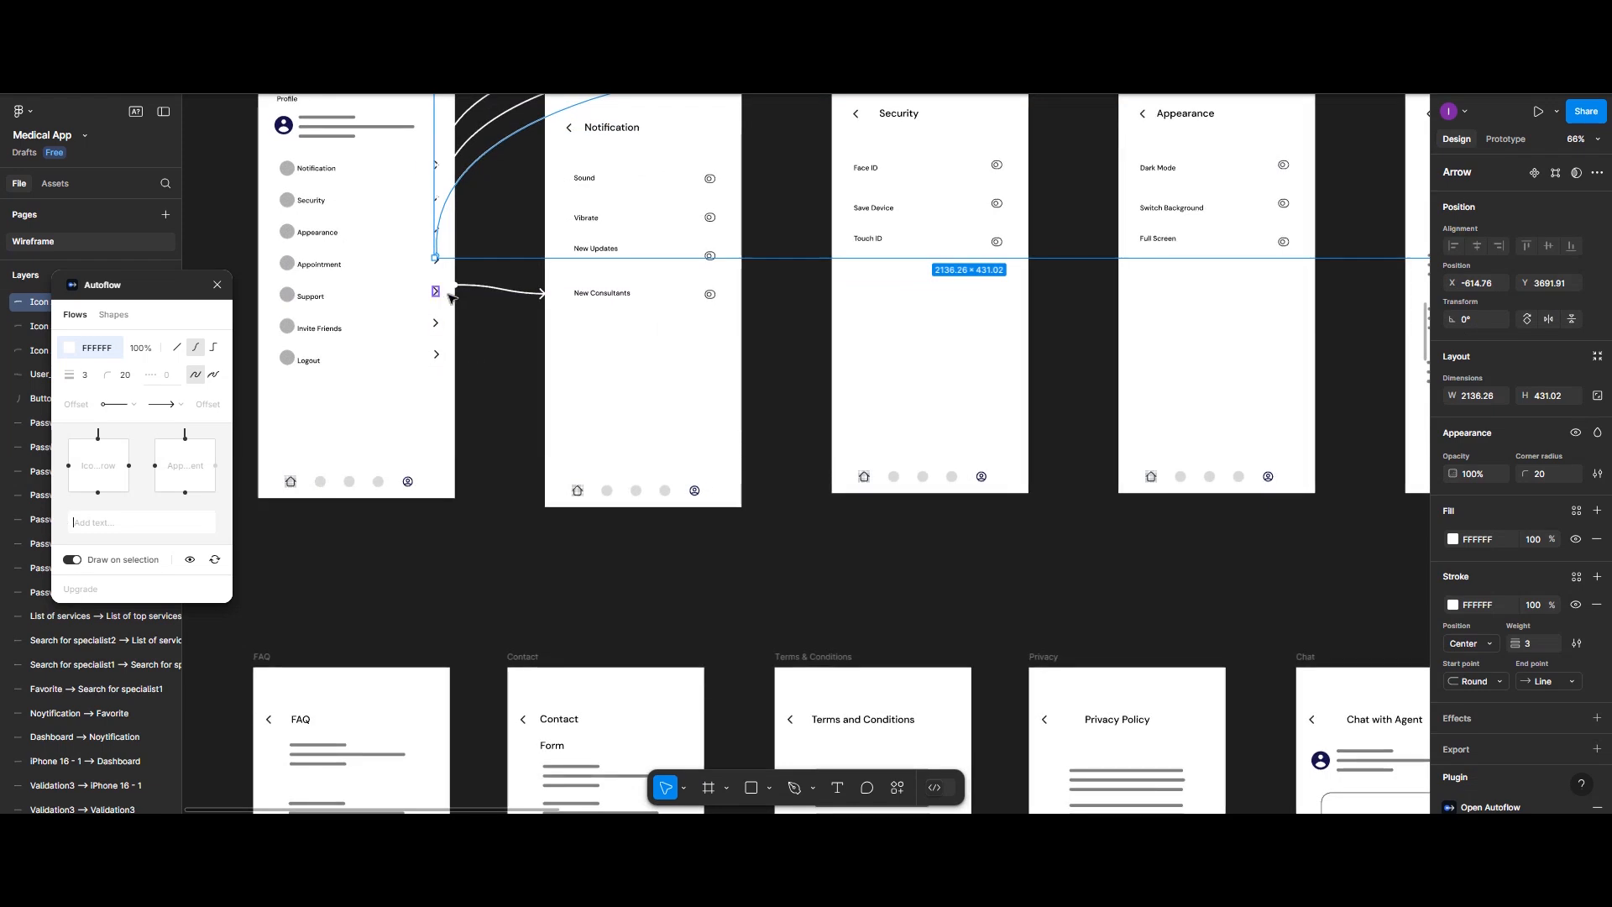
scroll(886, 304, down, 5)
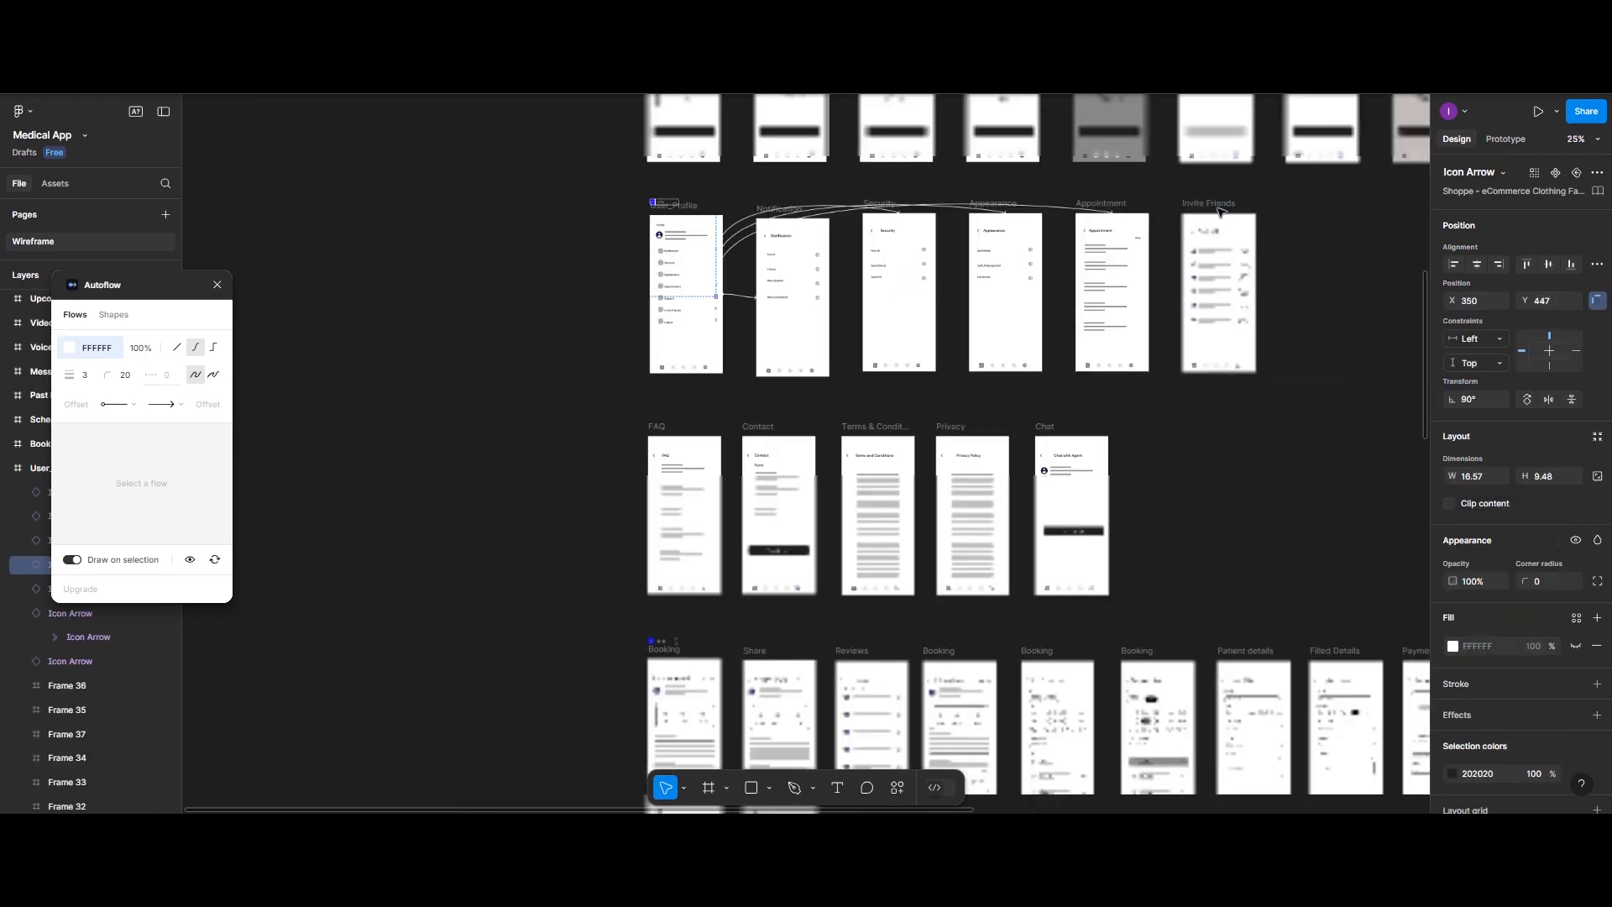
scroll(1014, 341, up, 3)
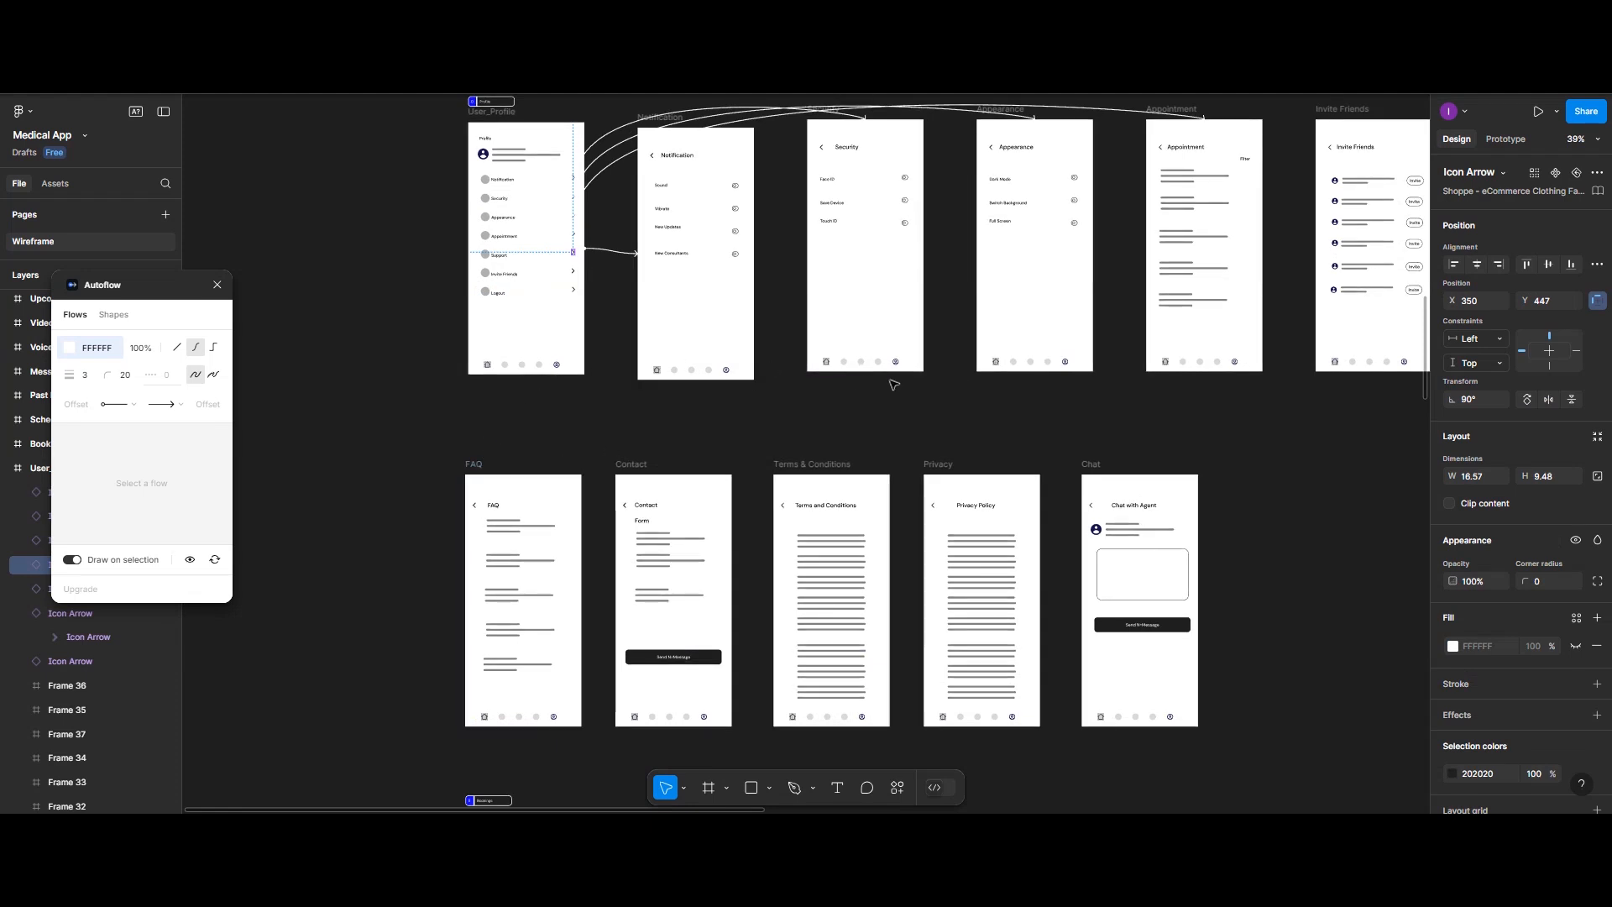
scroll(893, 384, right, 4)
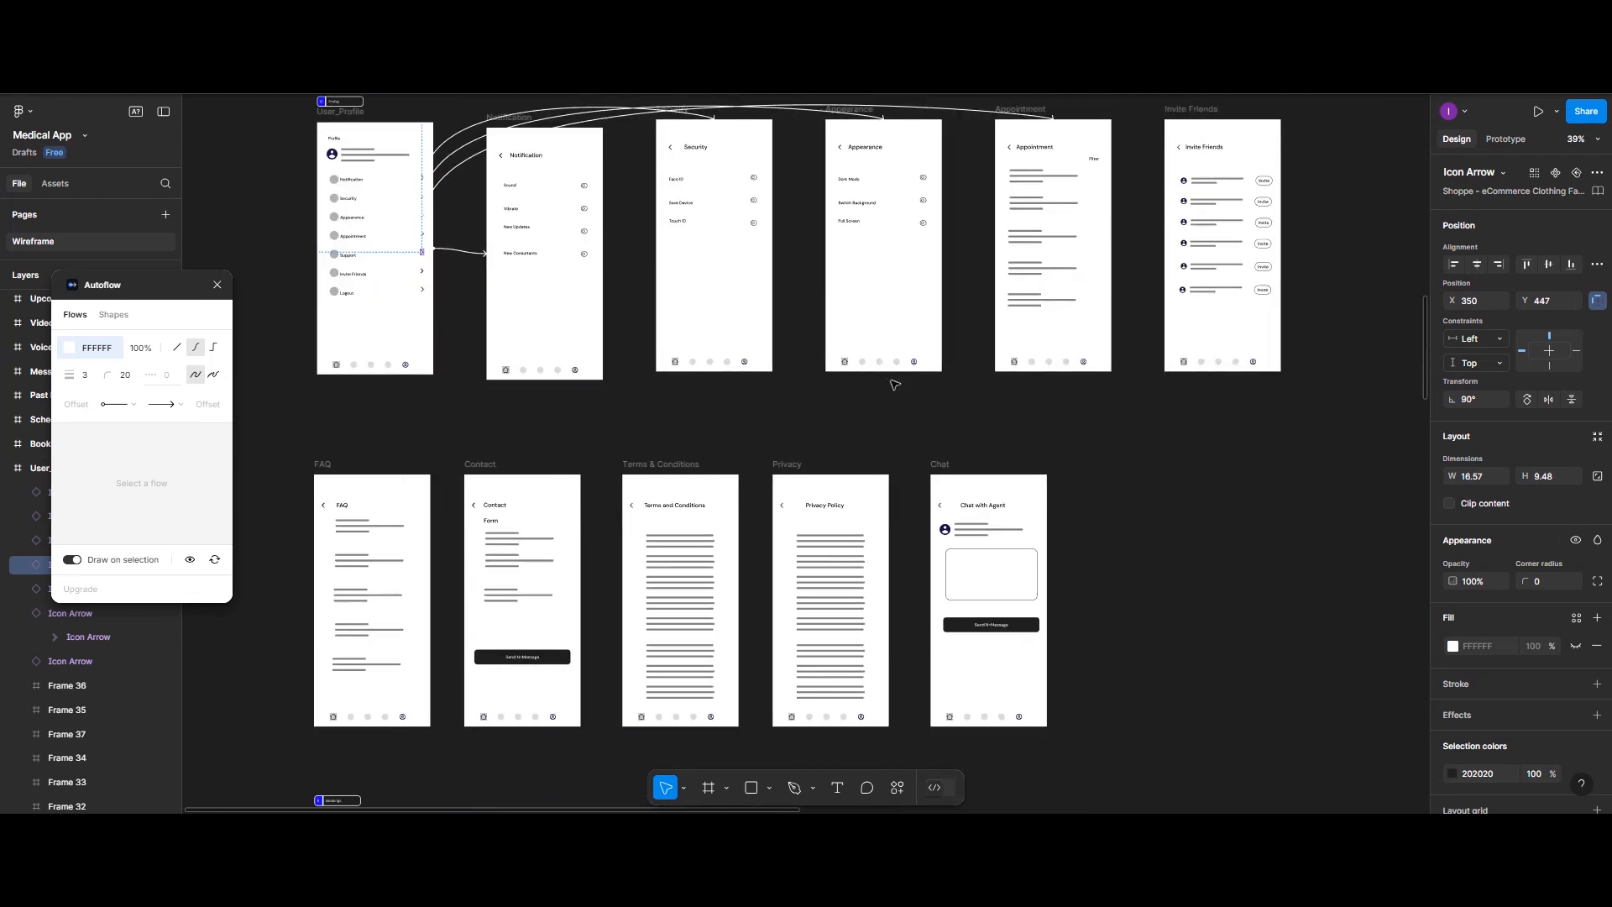
scroll(893, 385, right, 4)
scroll(893, 385, up, 6)
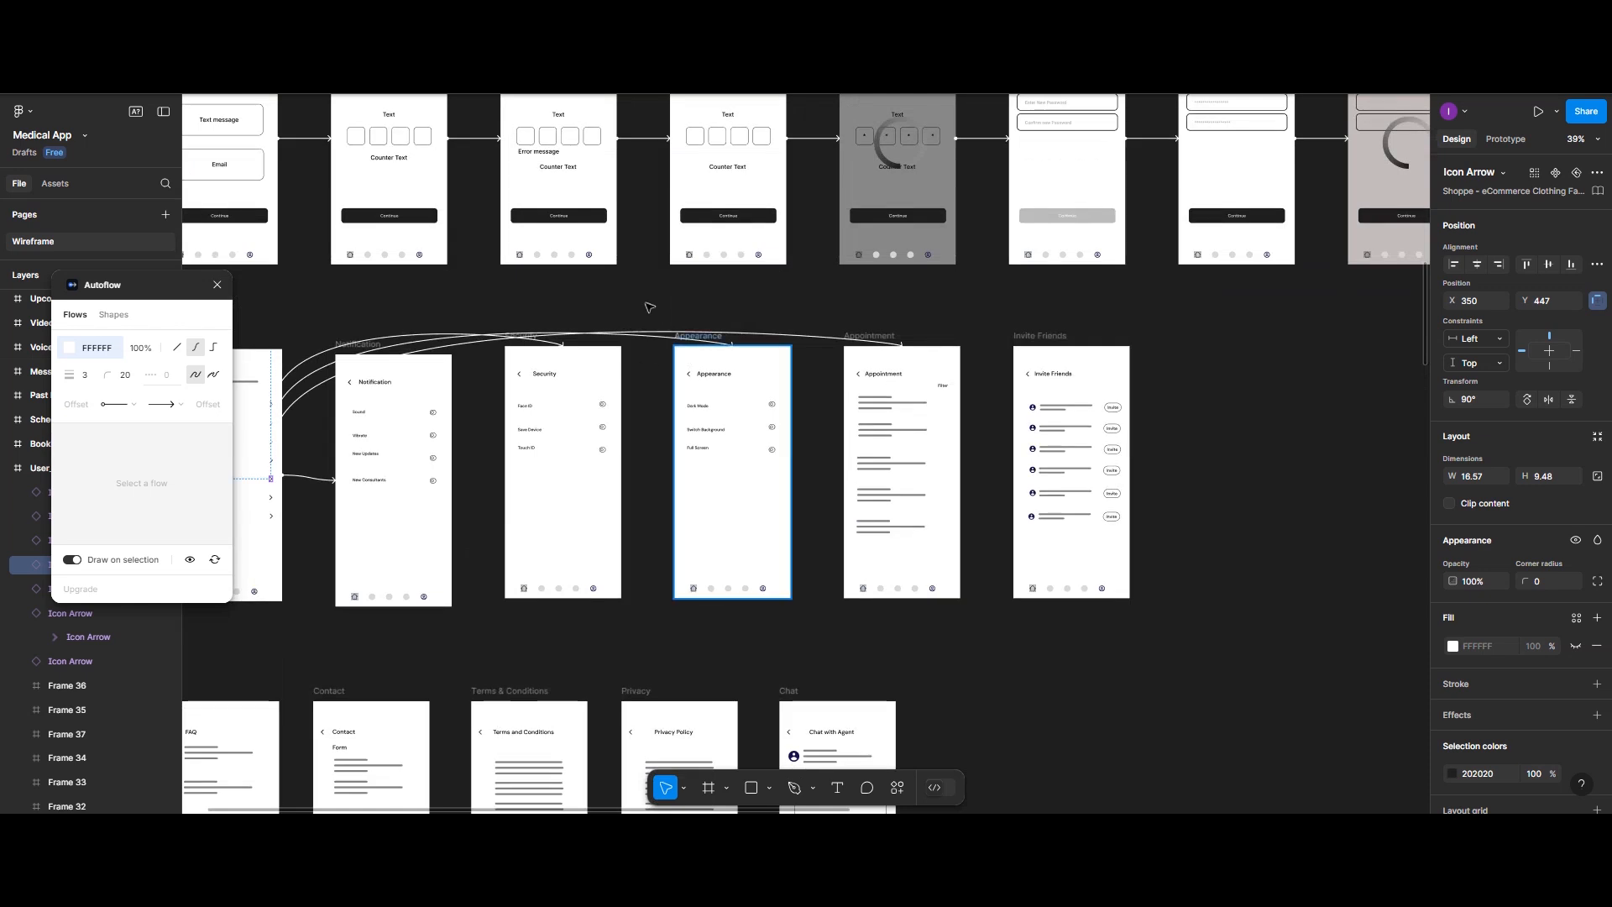
scroll(554, 430, down, 4)
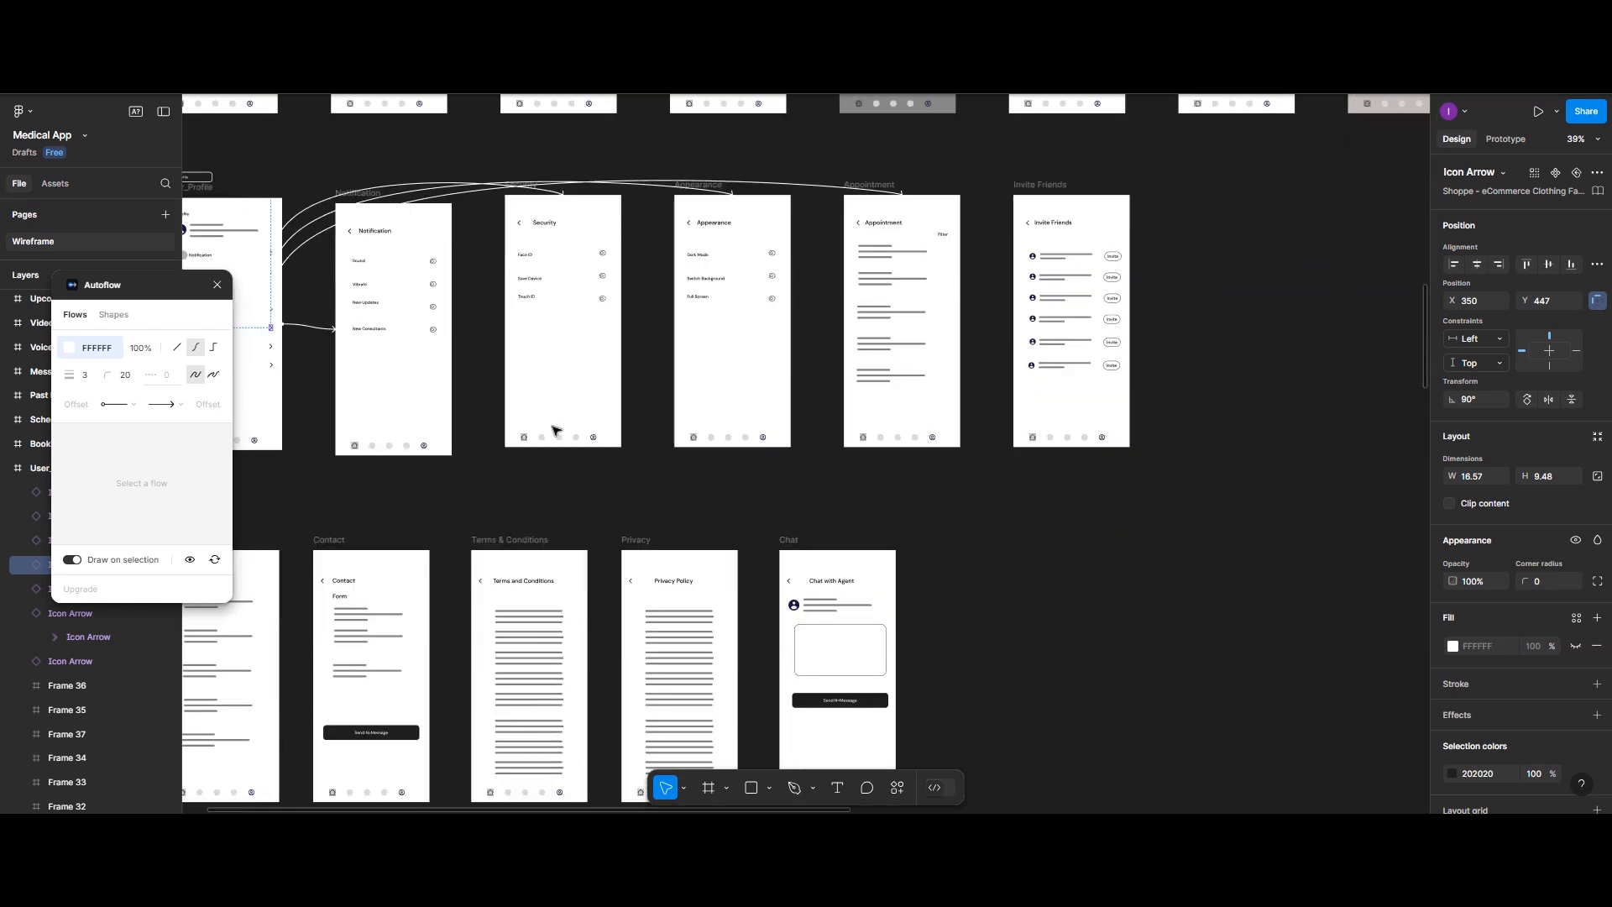
scroll(556, 432, down, 2)
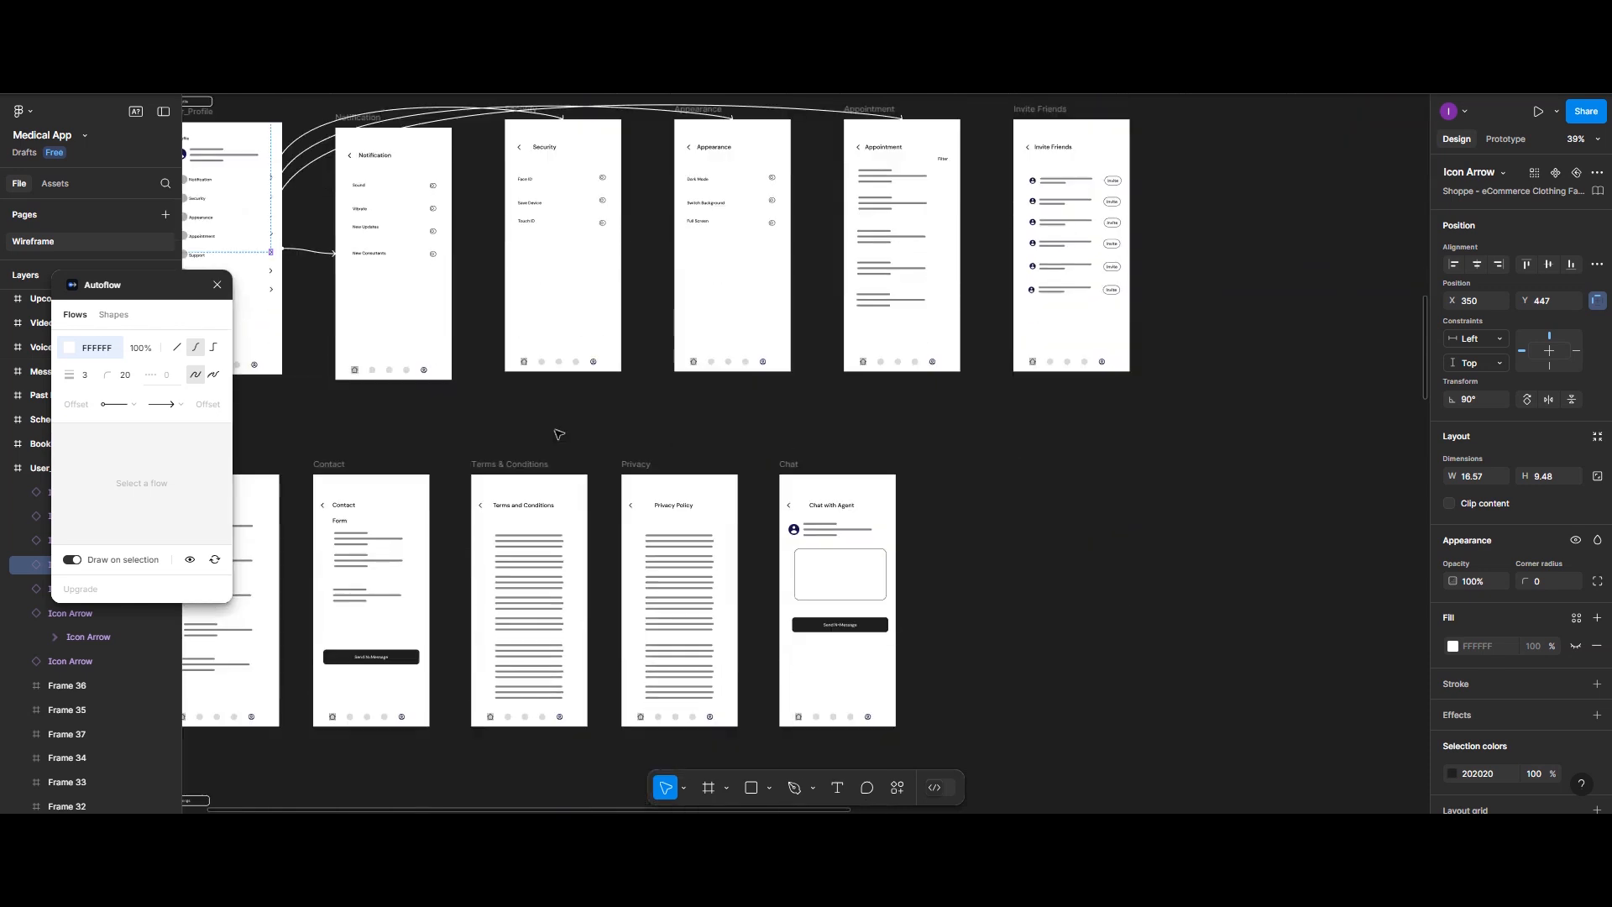
shift+click(796, 473)
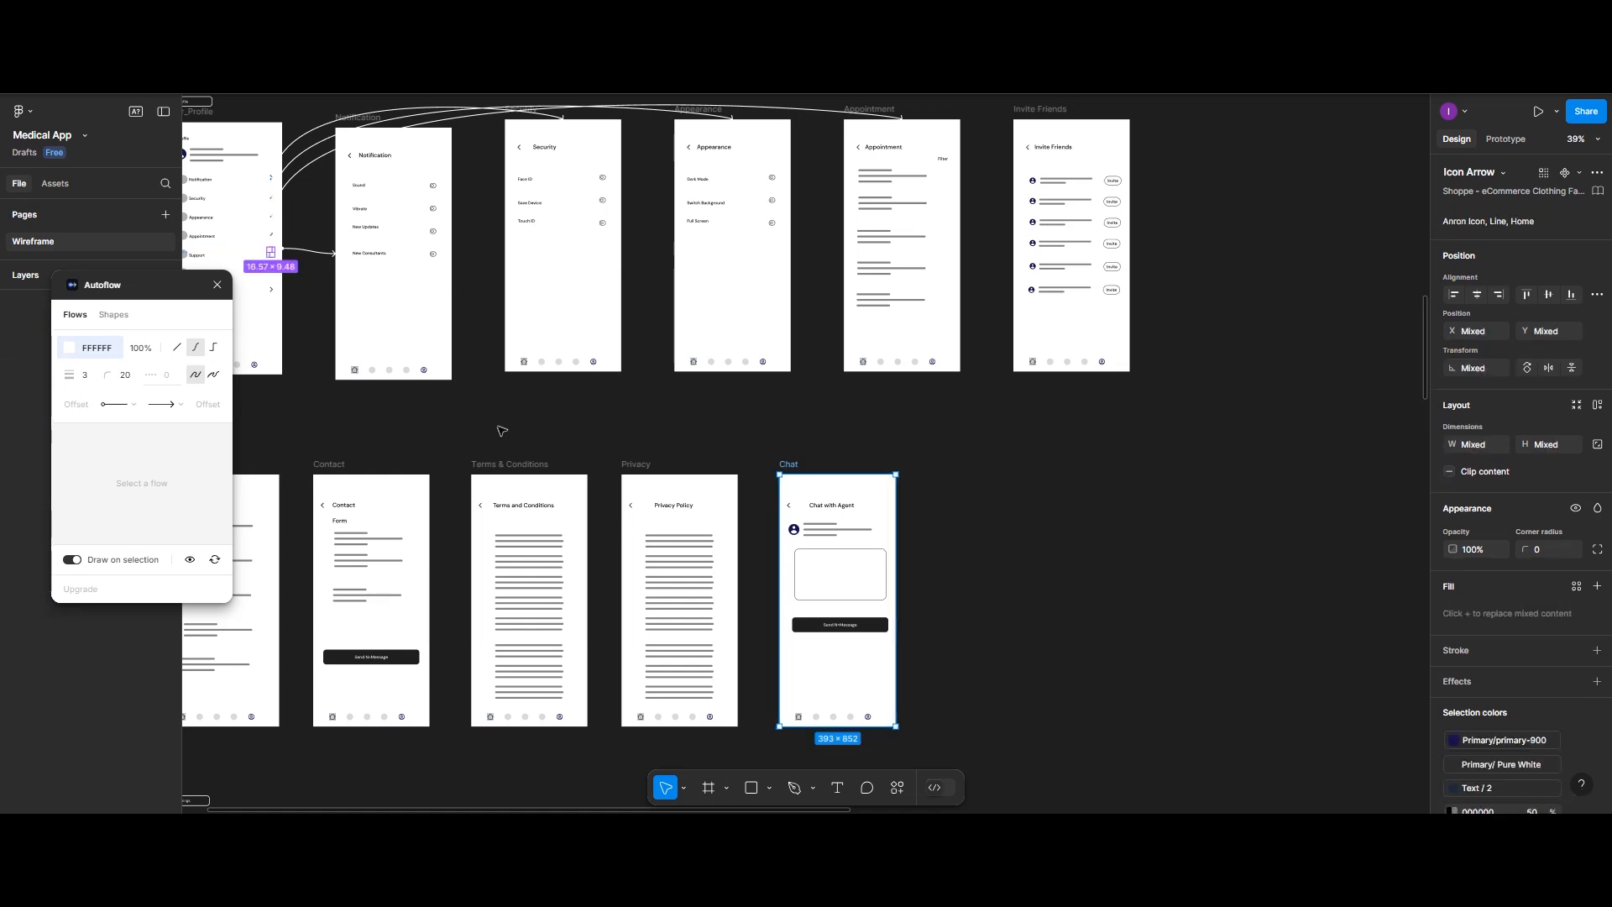
Step: Connect the FAQ frame to the Contact, Terms & Conditions, Privacy and Chat frames with Autoflow arrows
scroll(481, 417, up, 5)
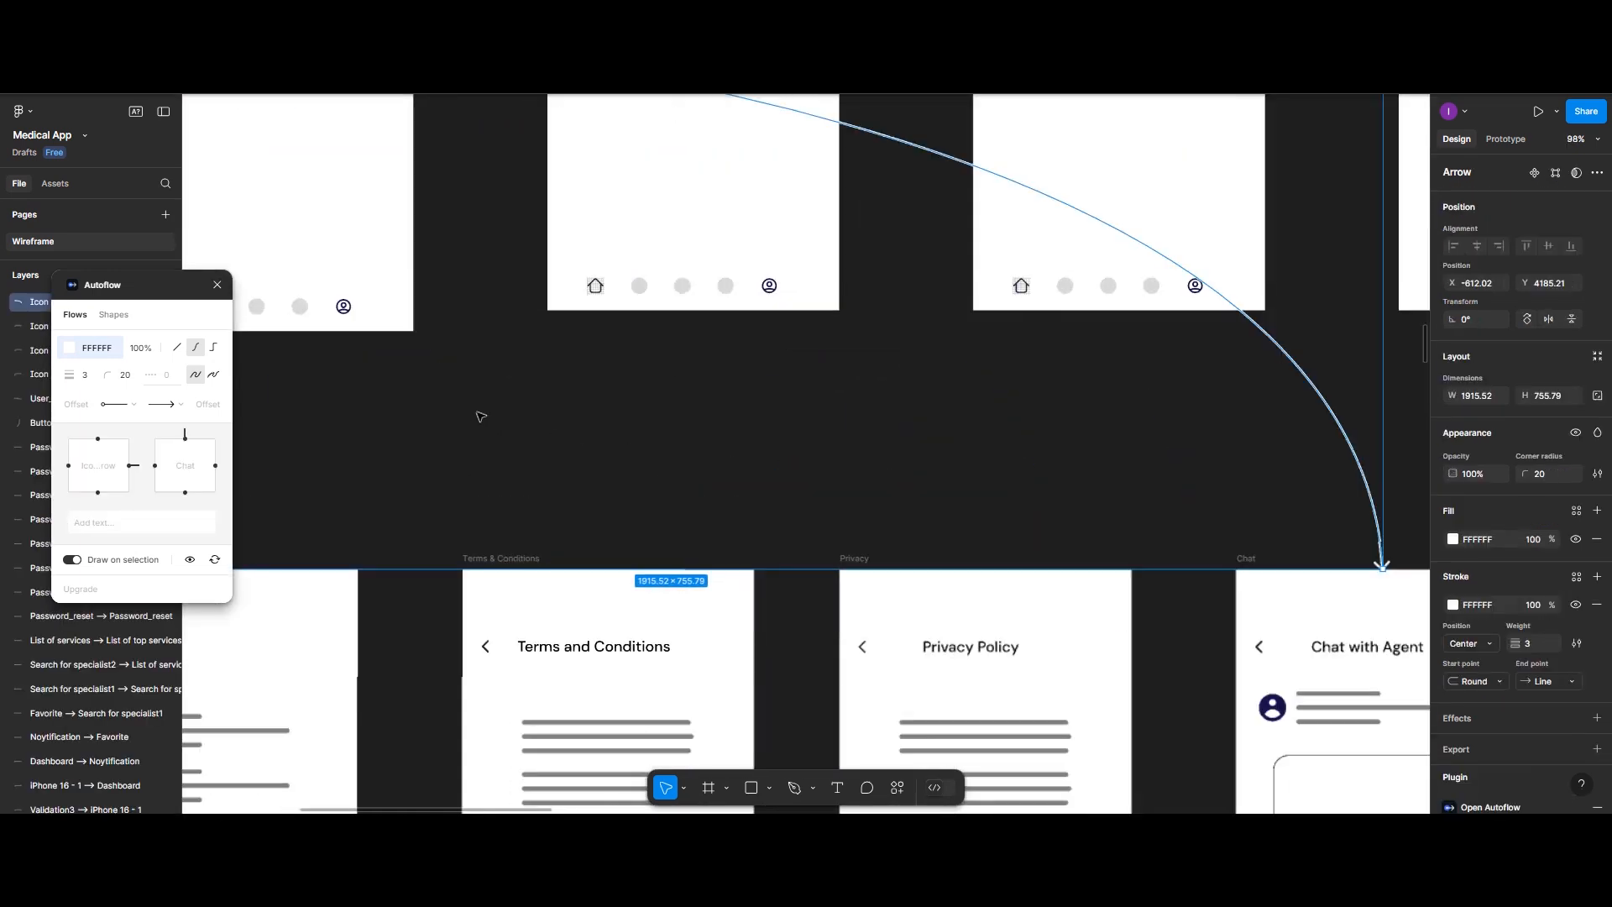
scroll(474, 413, up, 5)
scroll(471, 411, left, 3)
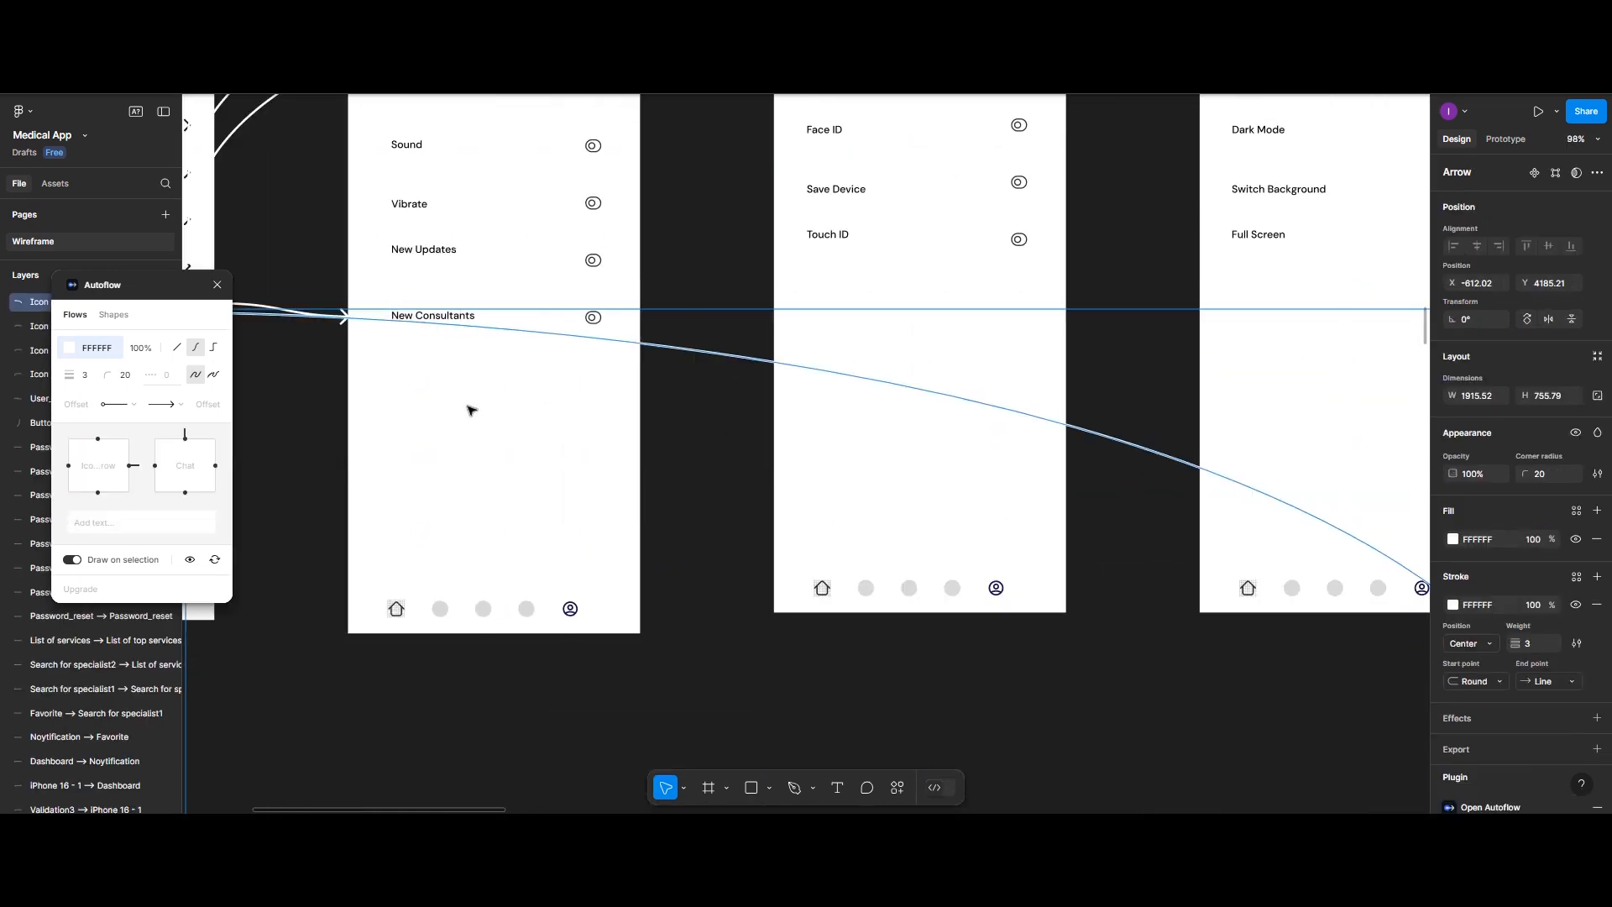
scroll(420, 333, up, 5)
scroll(420, 334, down, 10)
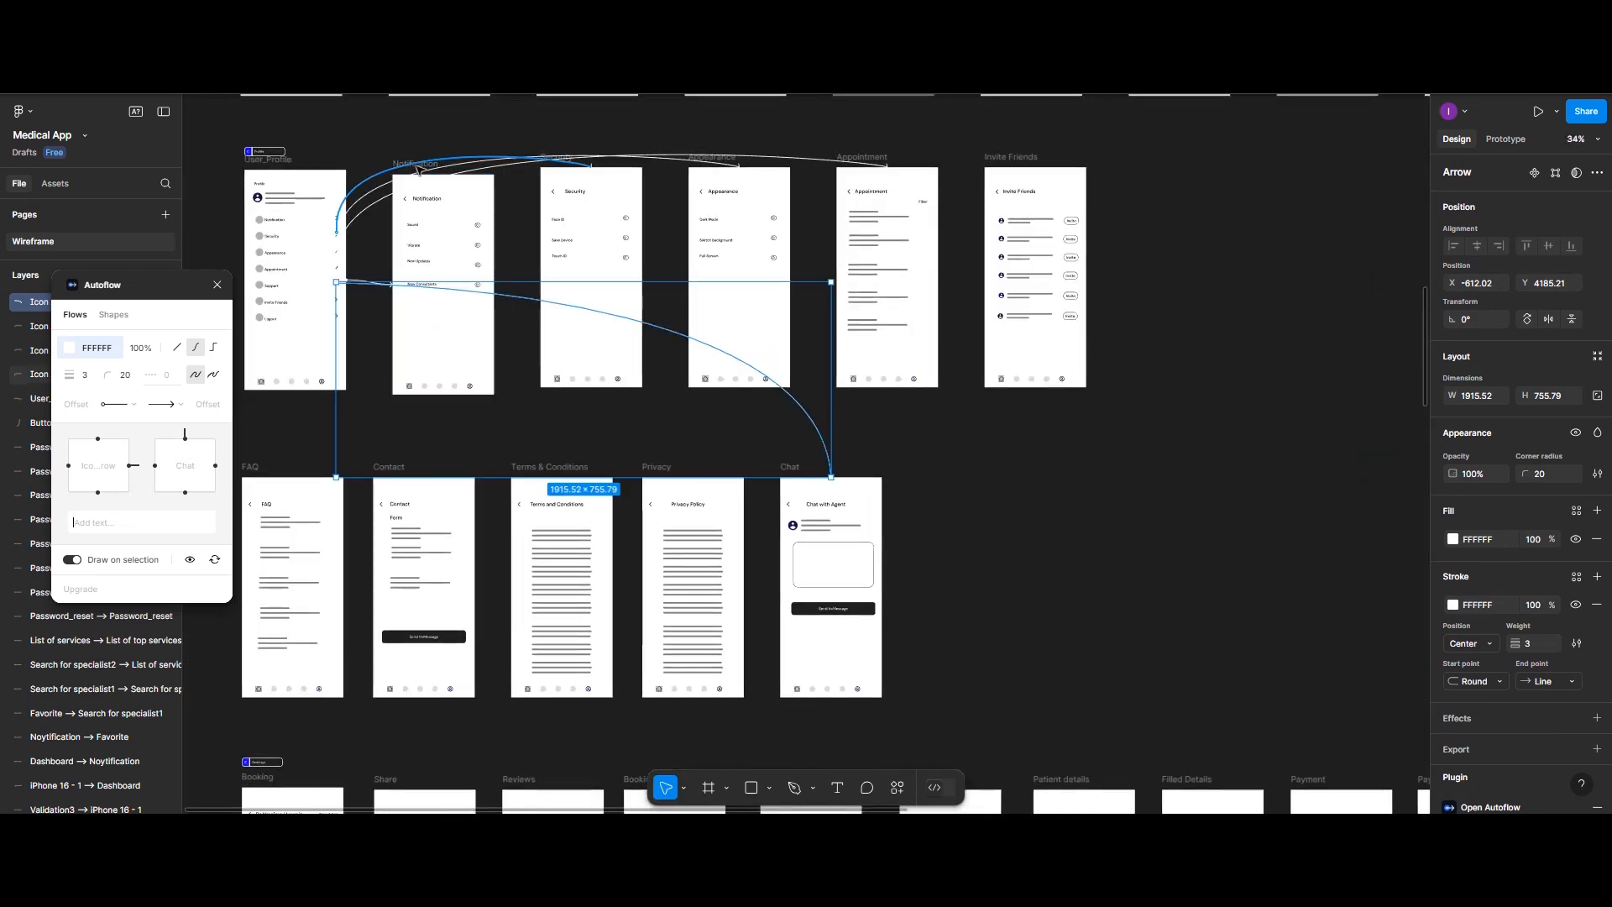
scroll(285, 320, up, 4)
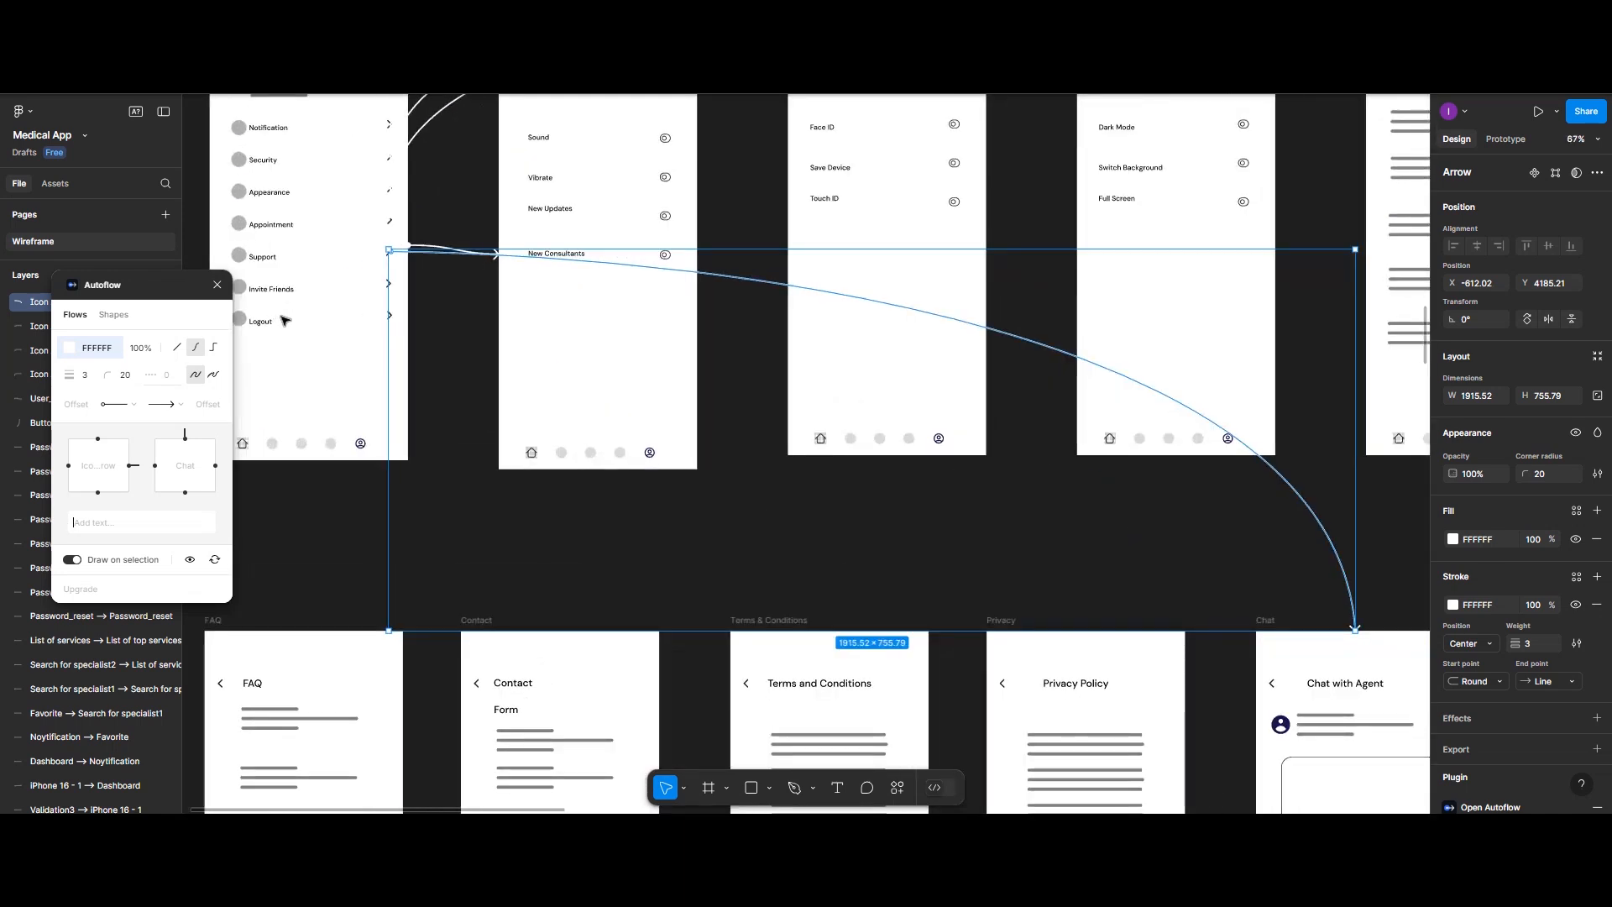
scroll(278, 295, left, 2)
scroll(372, 405, down, 4)
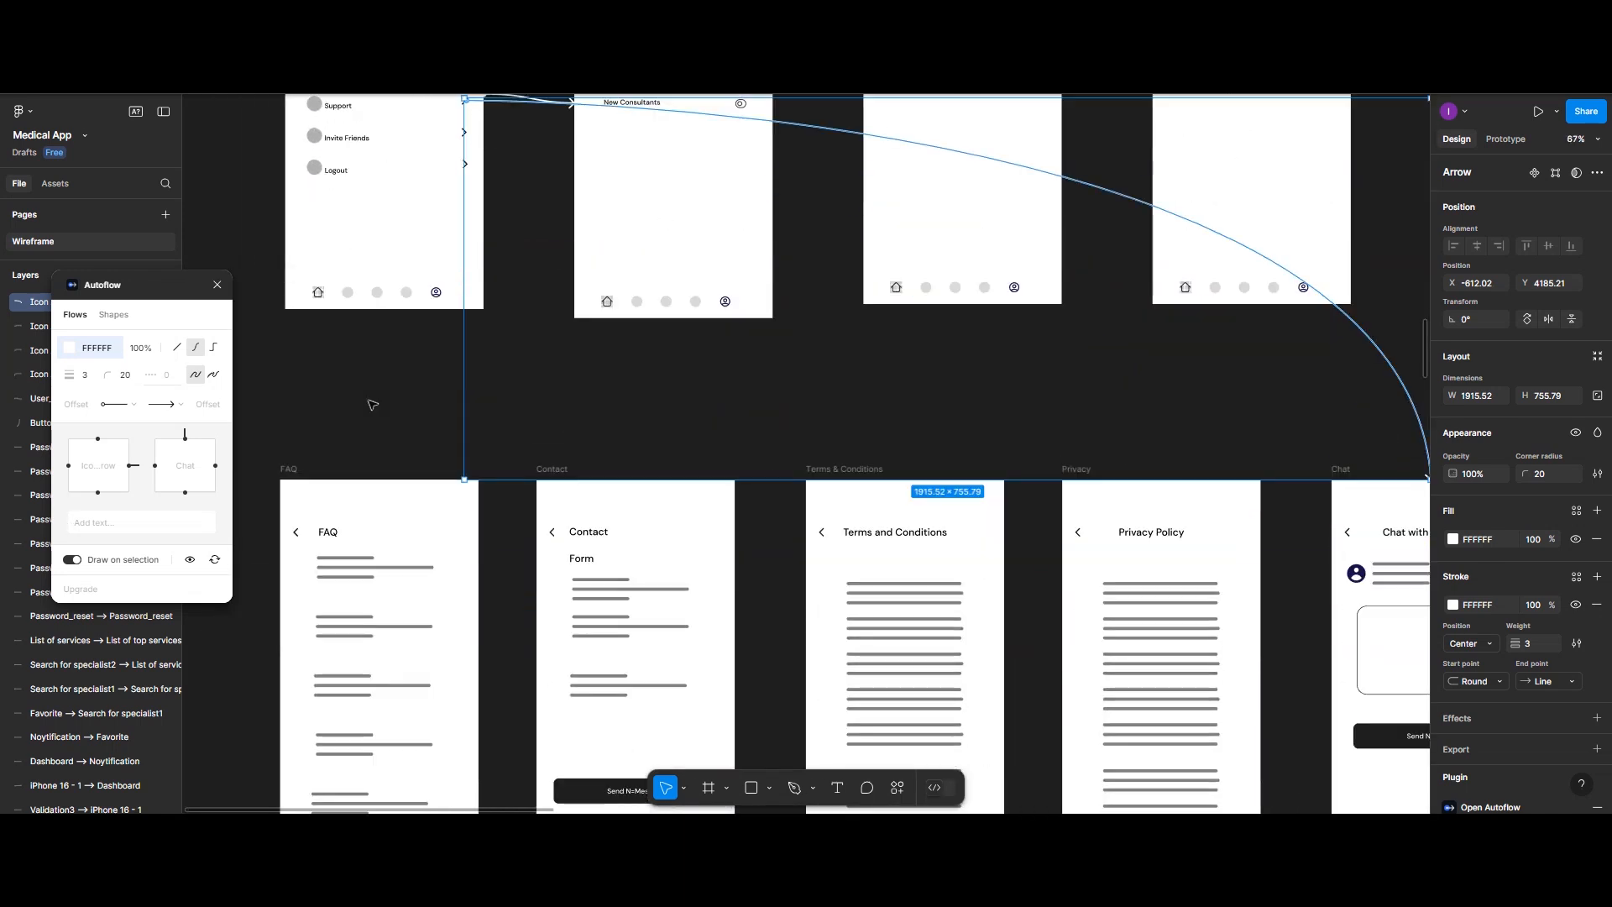
click(300, 473)
scroll(633, 518, down, 4)
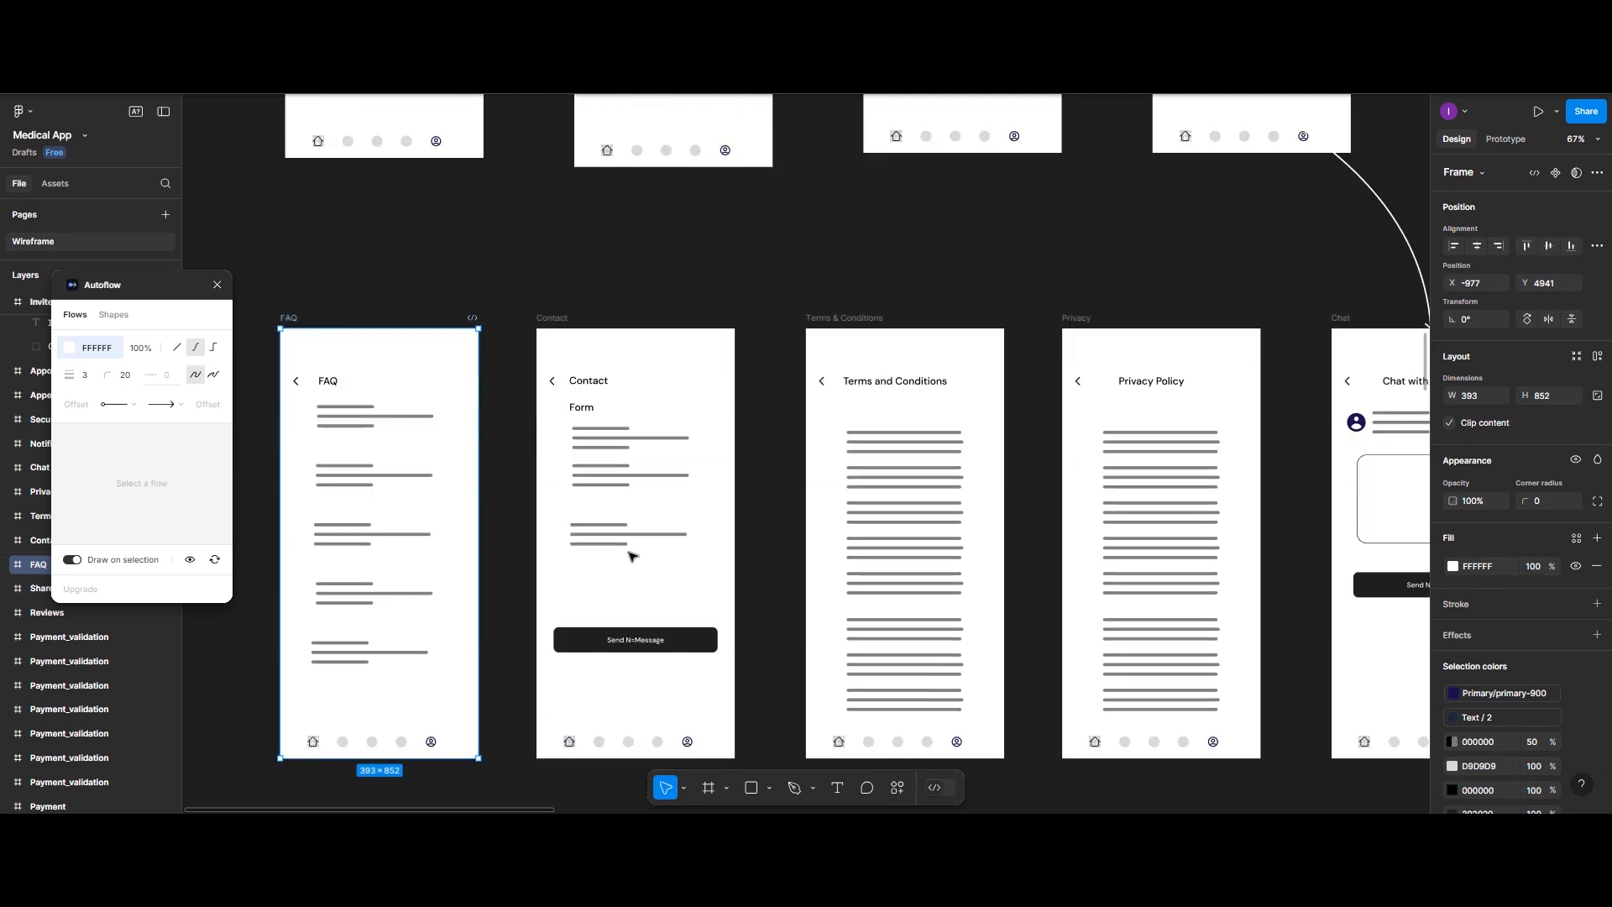
shift+click(546, 323)
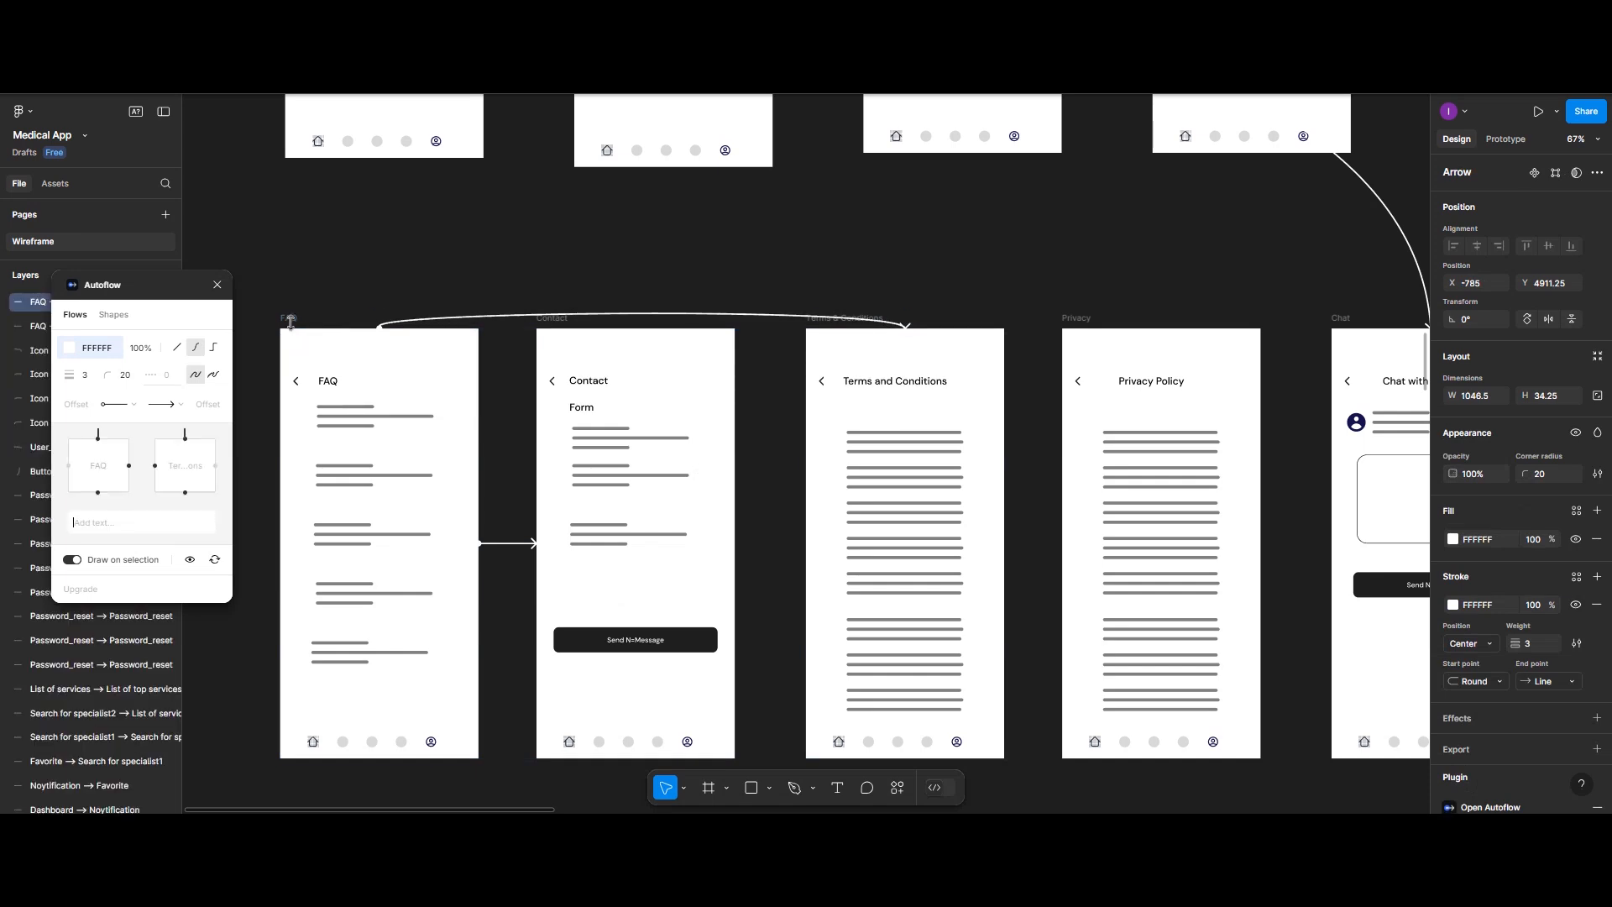
shift+click(1075, 320)
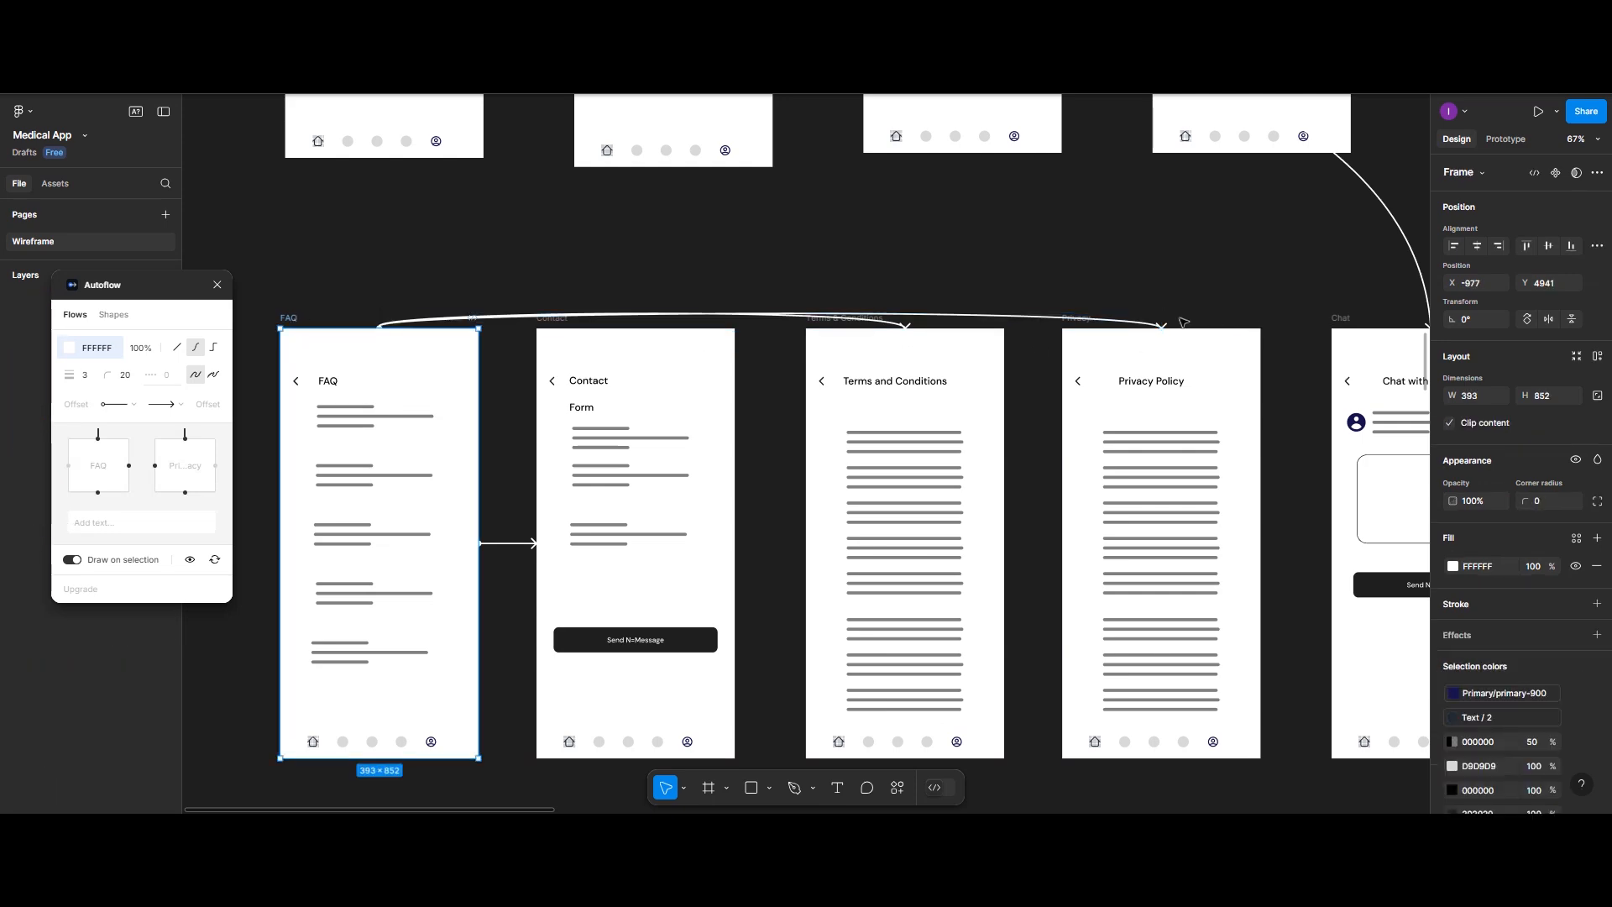
shift+click(1341, 317)
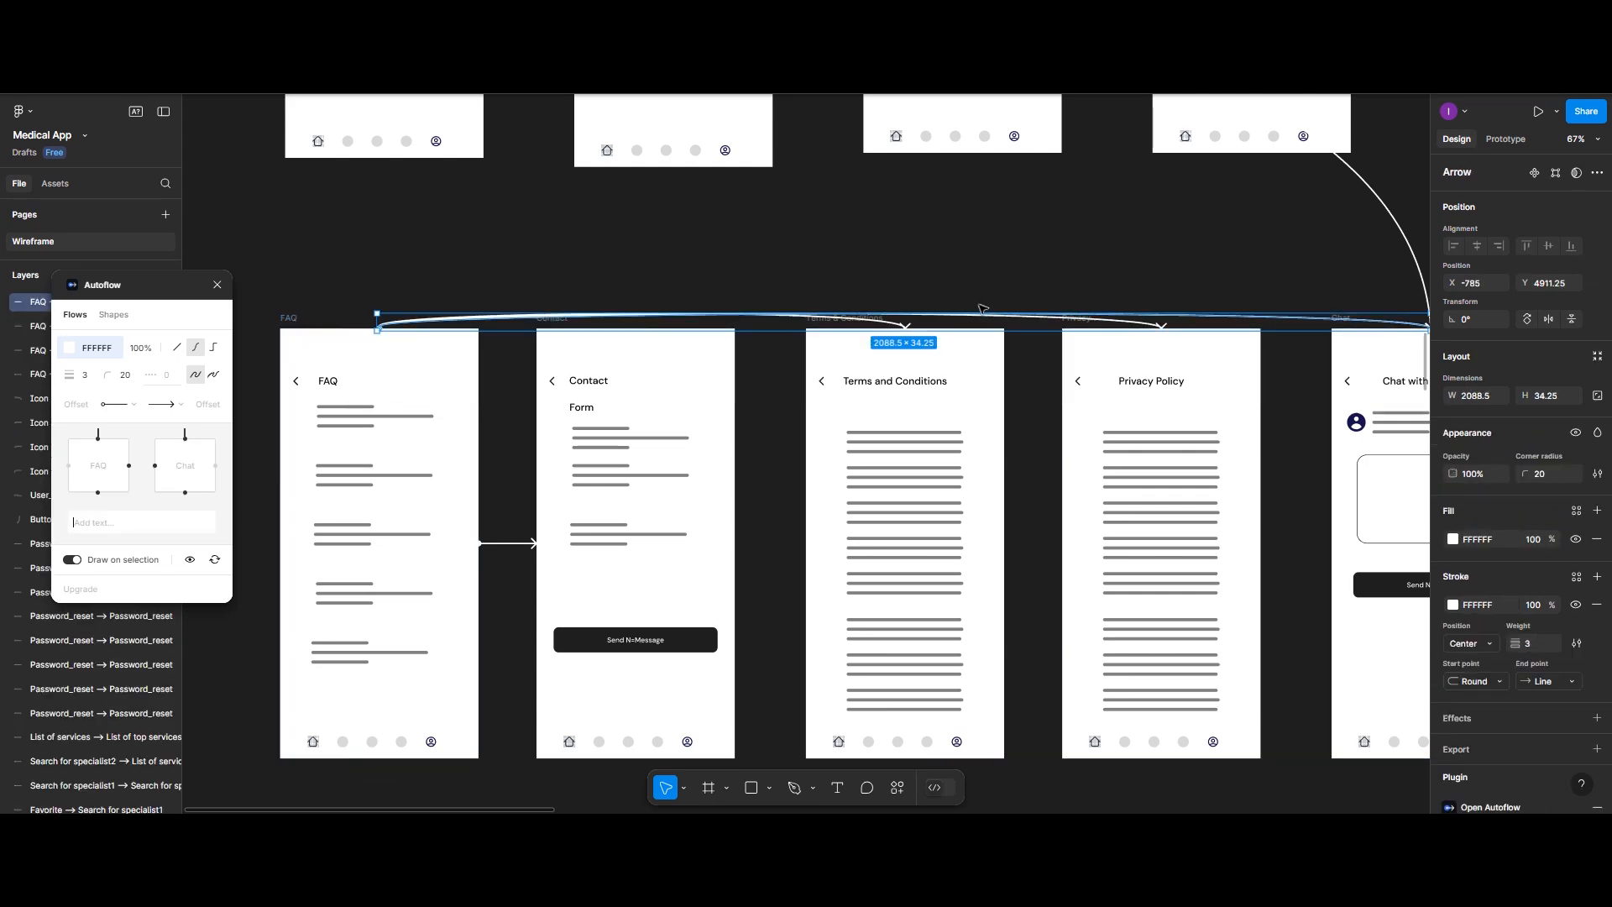
Step: Connect the Invite Friends arrow icon in the User_Profile frame to the Invite Friends frame with an Autoflow arrow
scroll(982, 309, down, 10)
scroll(906, 335, up, 2)
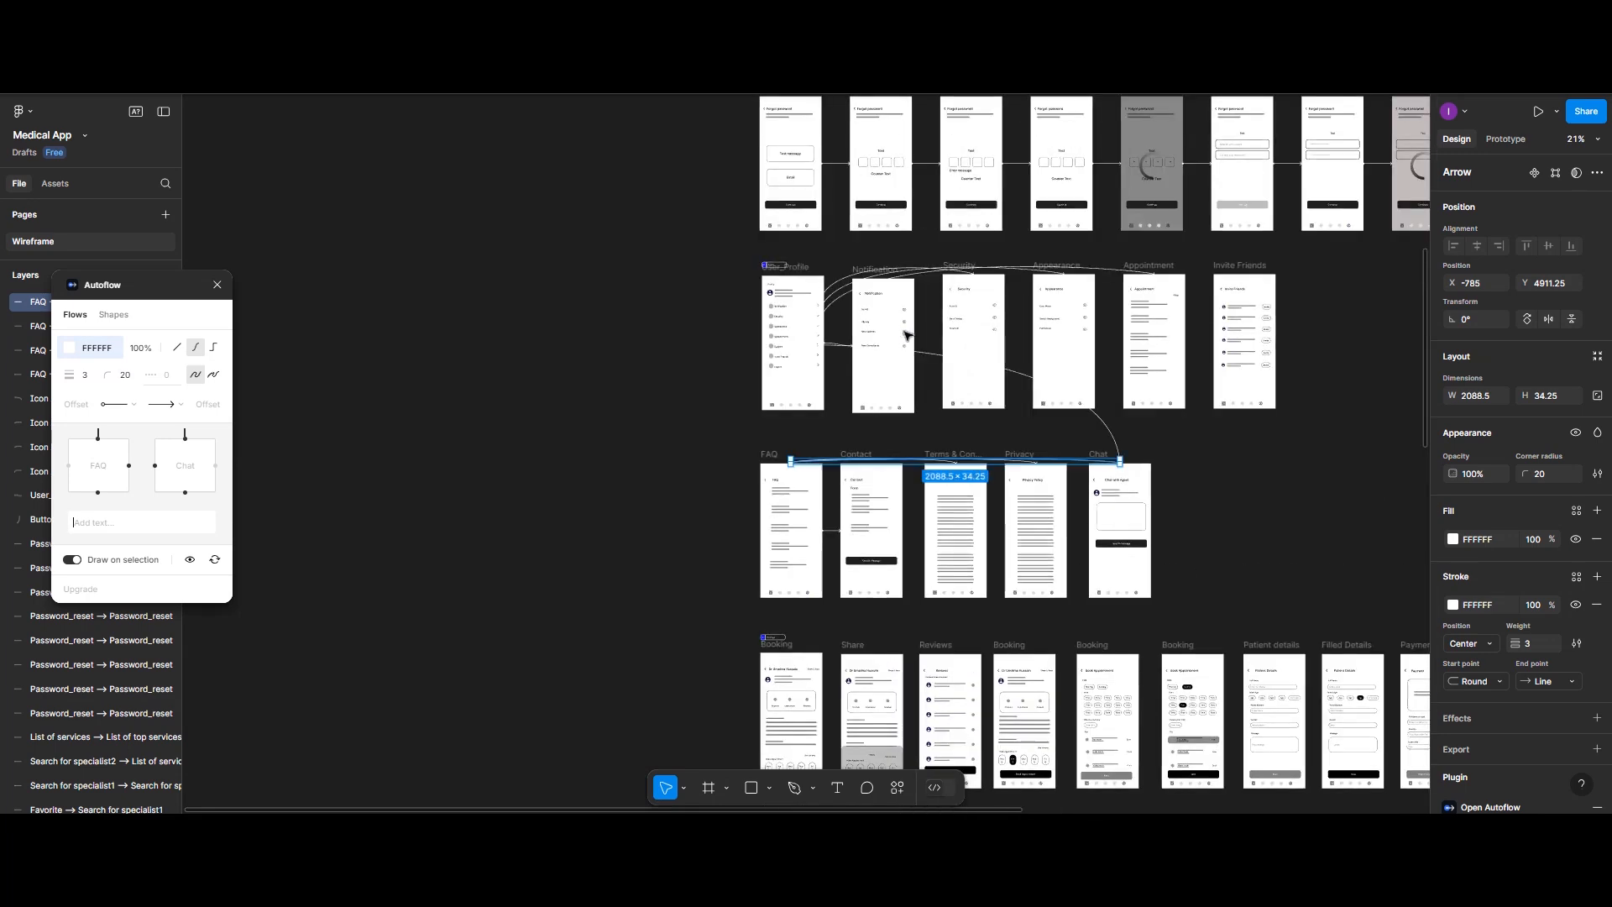
scroll(907, 336, up, 5)
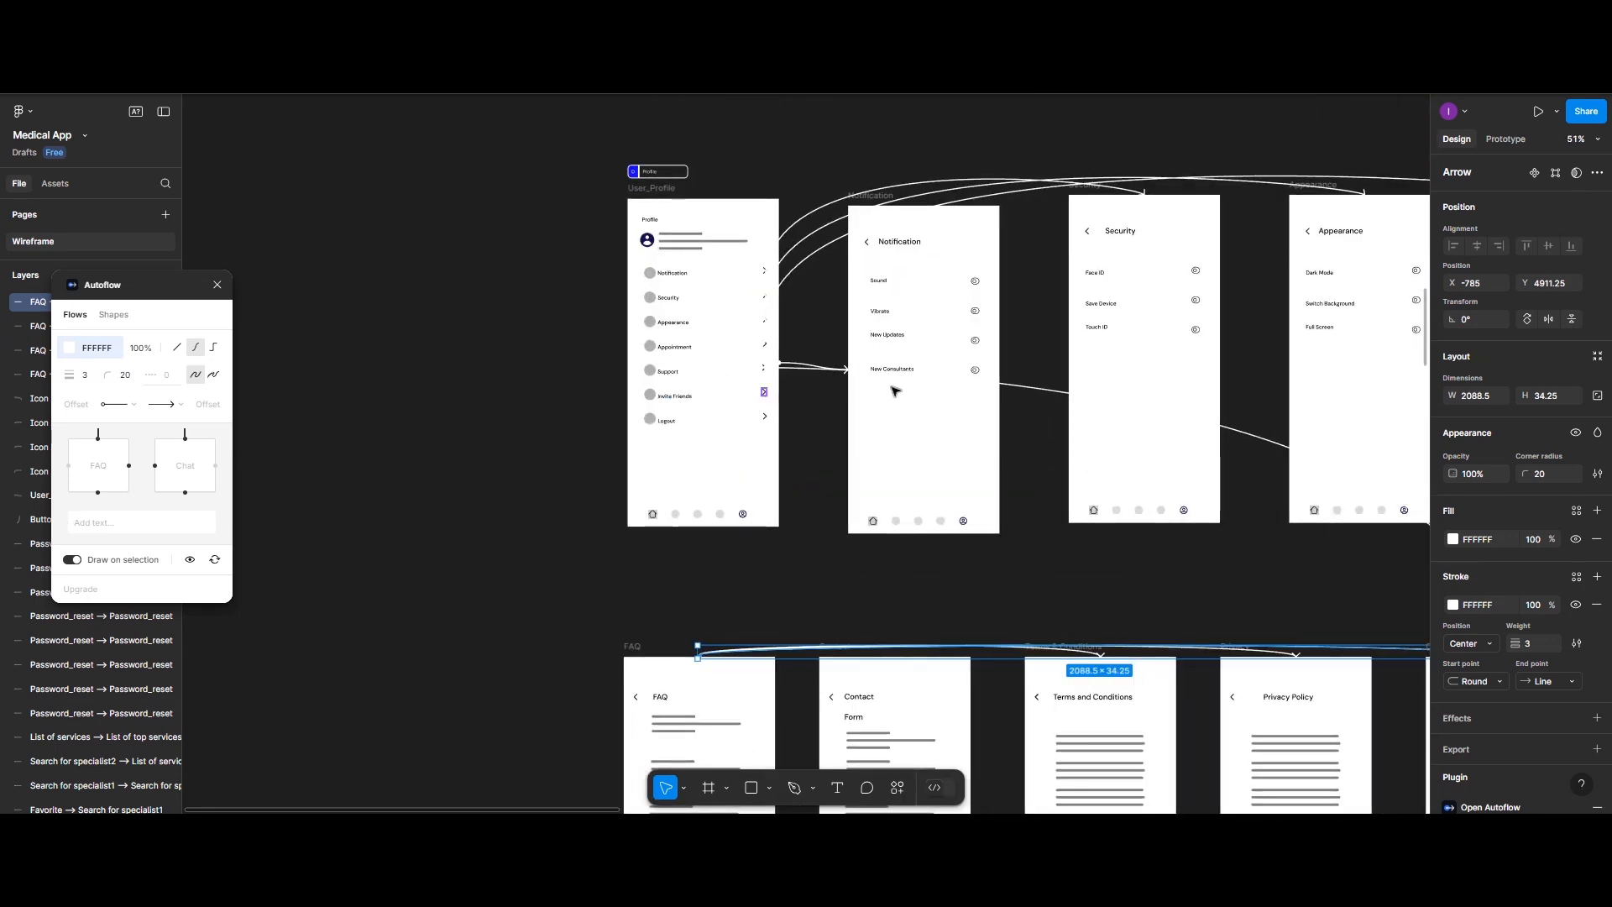
scroll(903, 390, left, 1)
scroll(904, 389, right, 5)
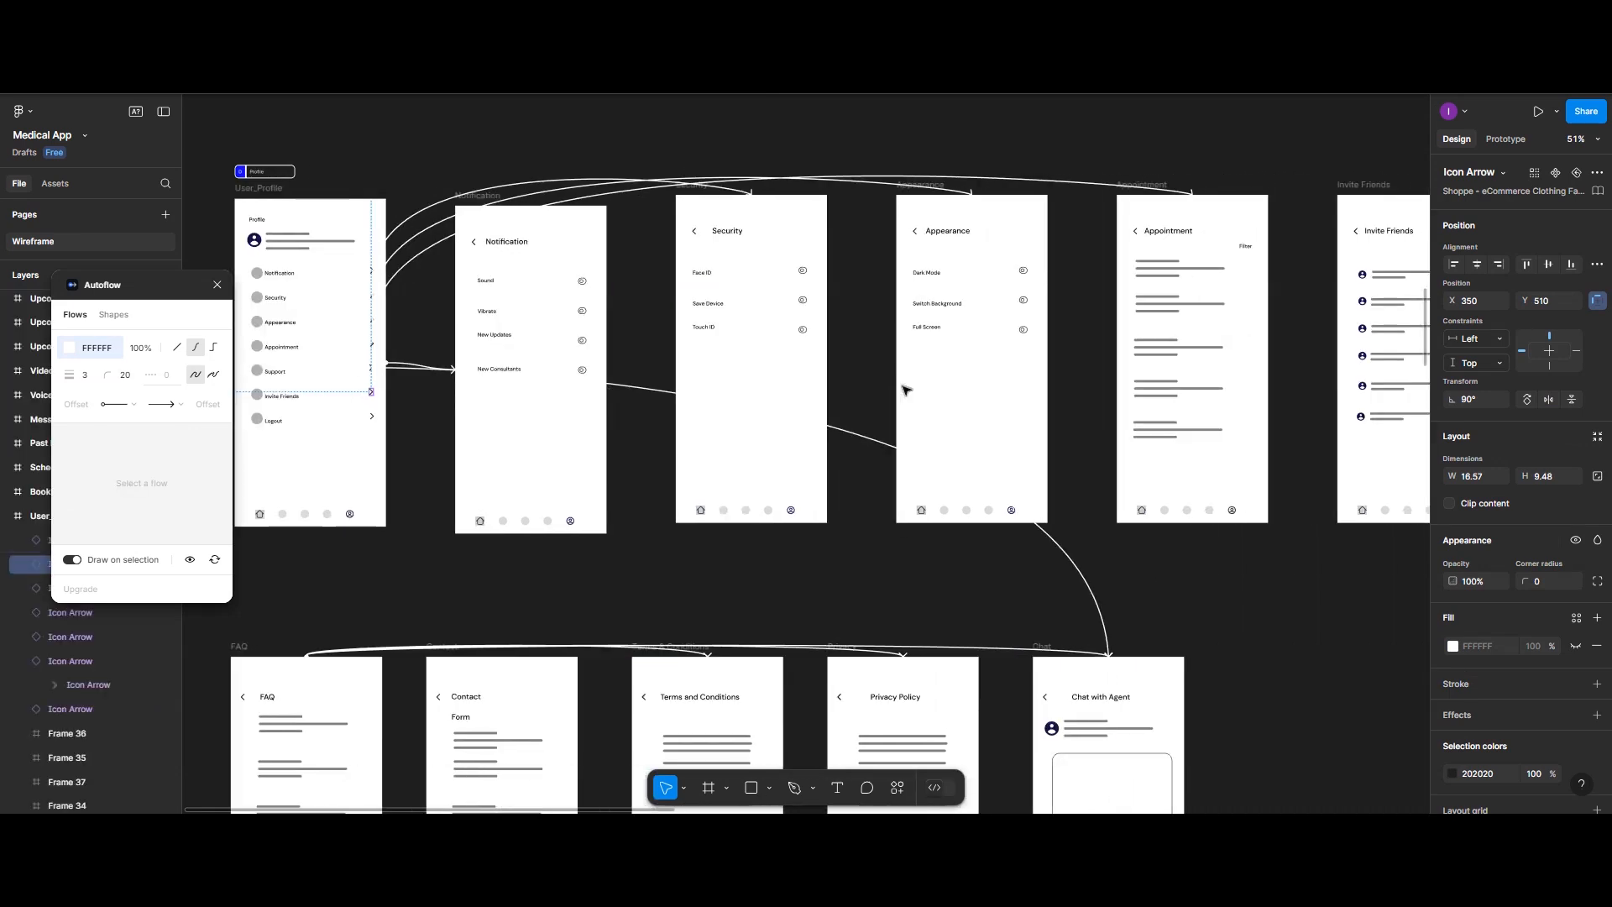
scroll(905, 389, right, 2)
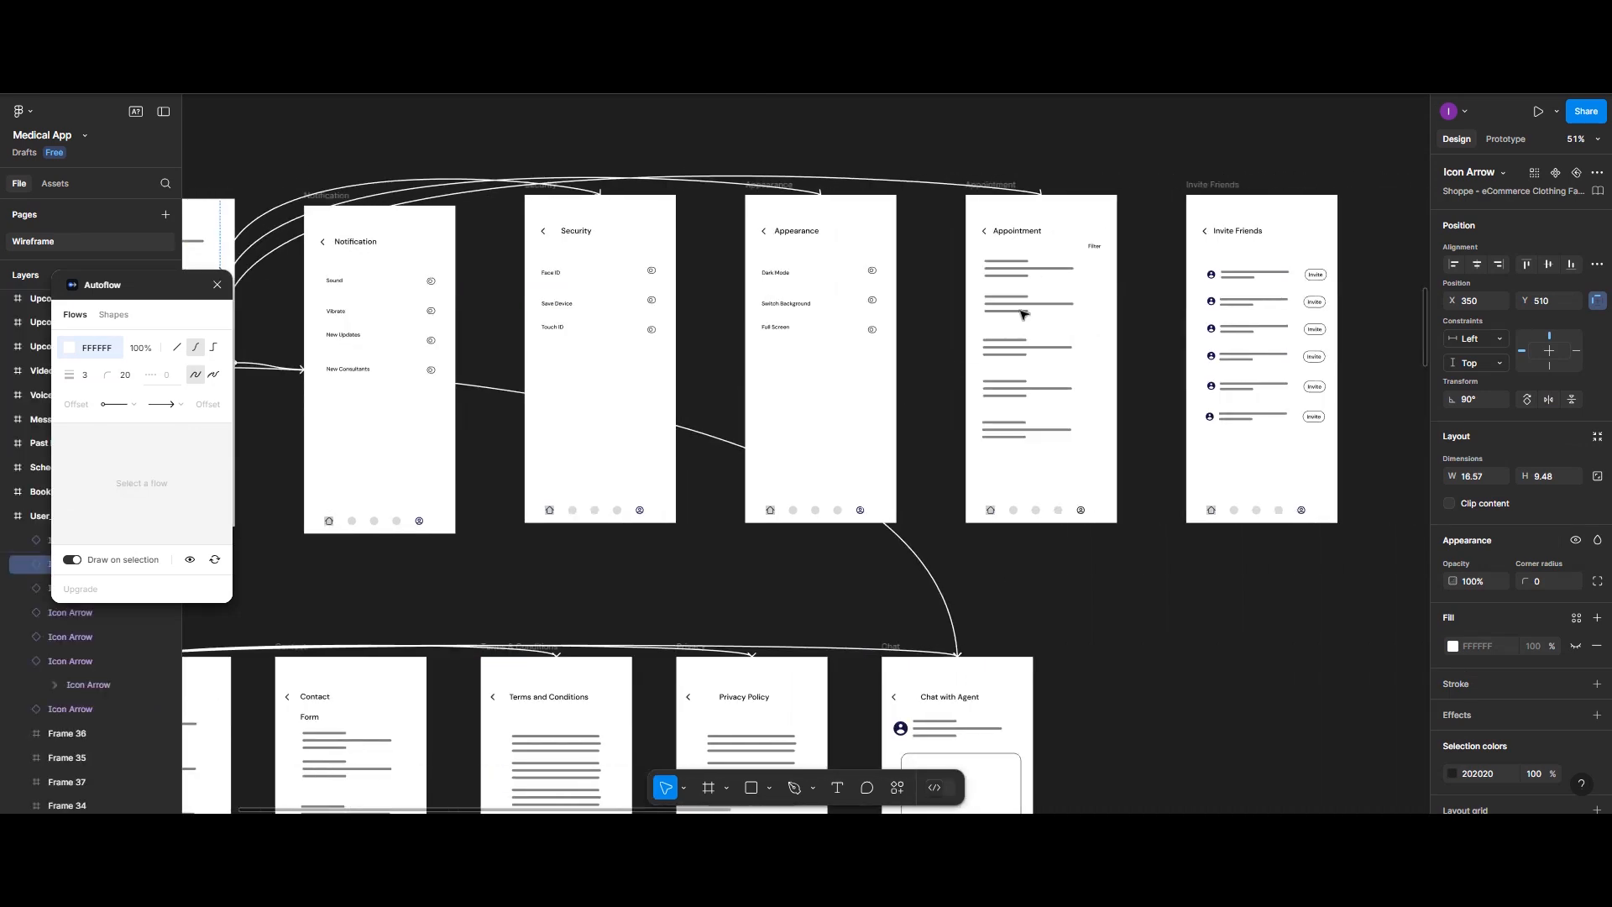
click(1189, 197)
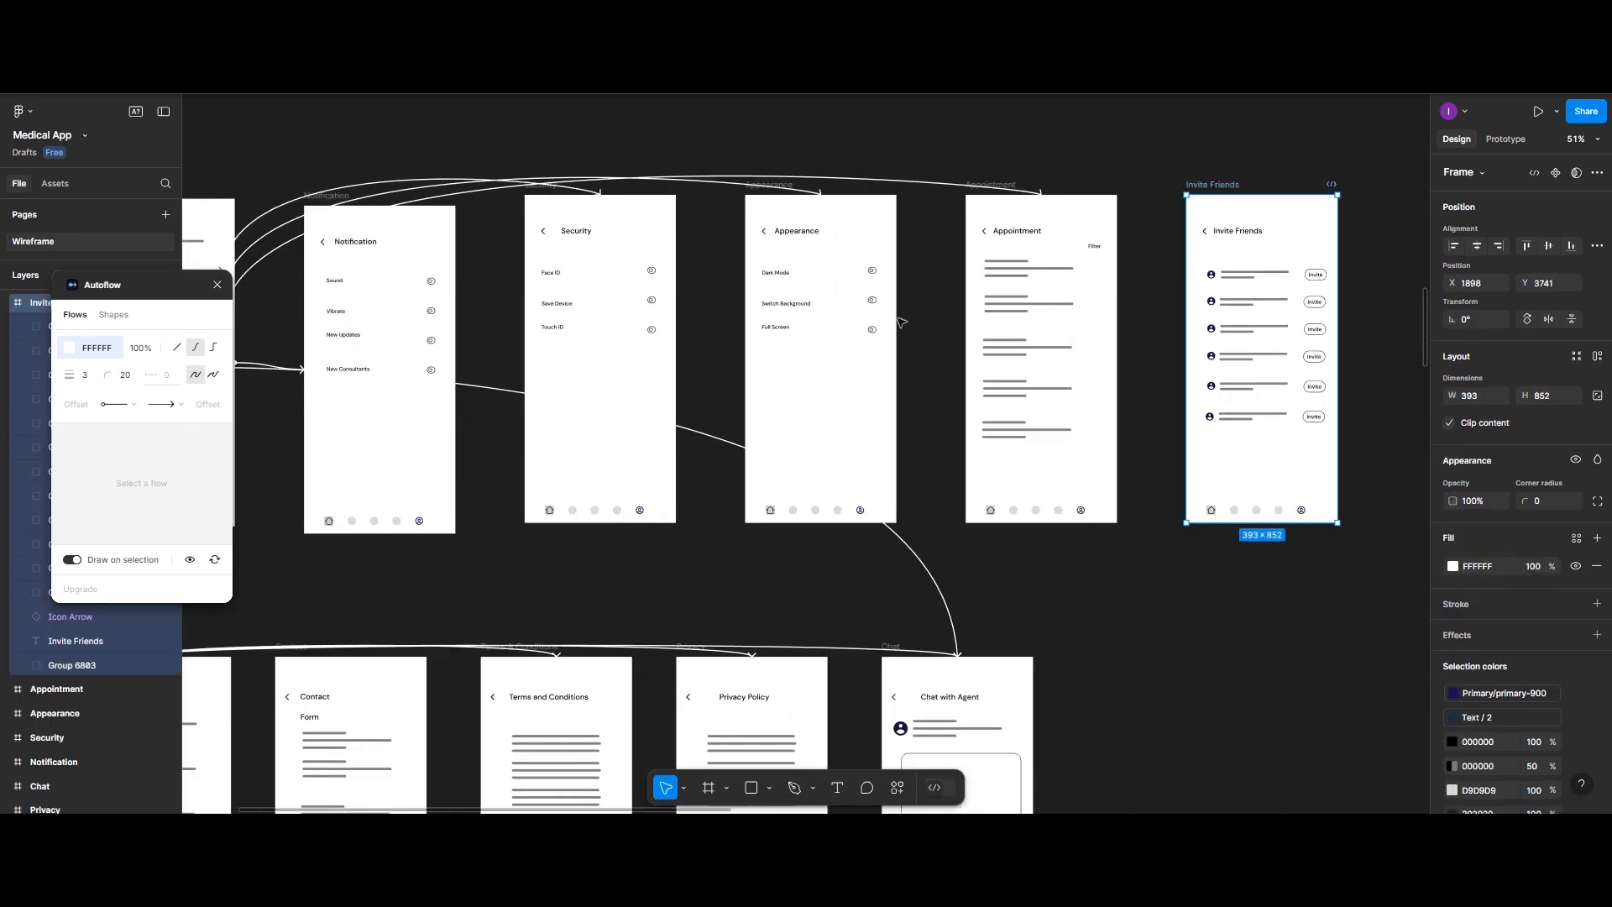
scroll(760, 334, left, 2)
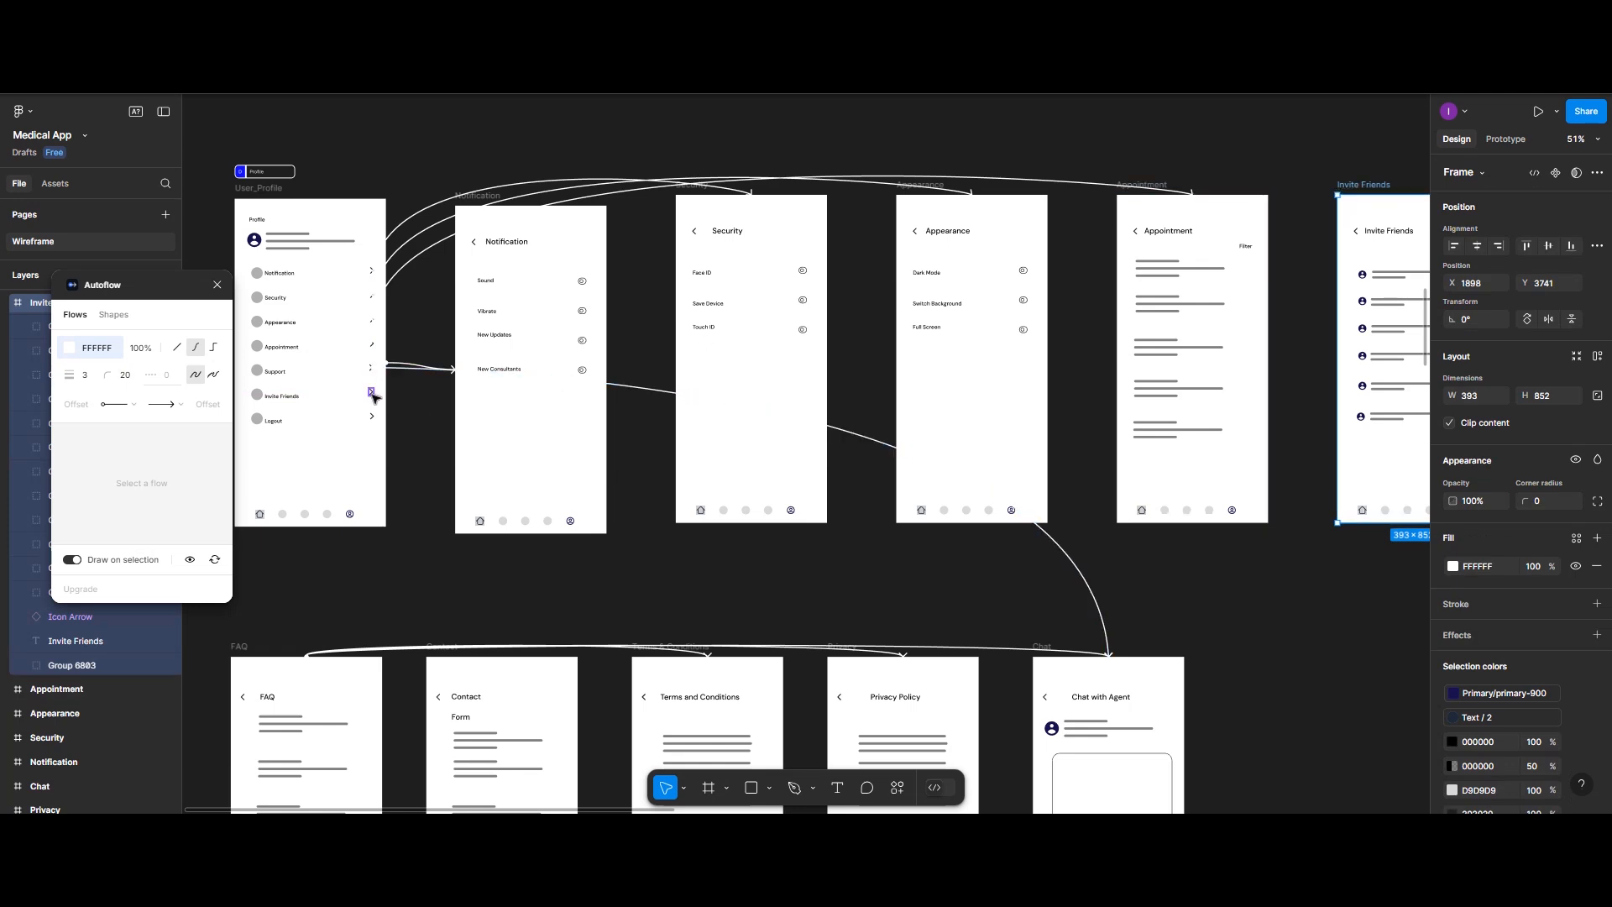
click(1355, 201)
click(1370, 186)
click(372, 393)
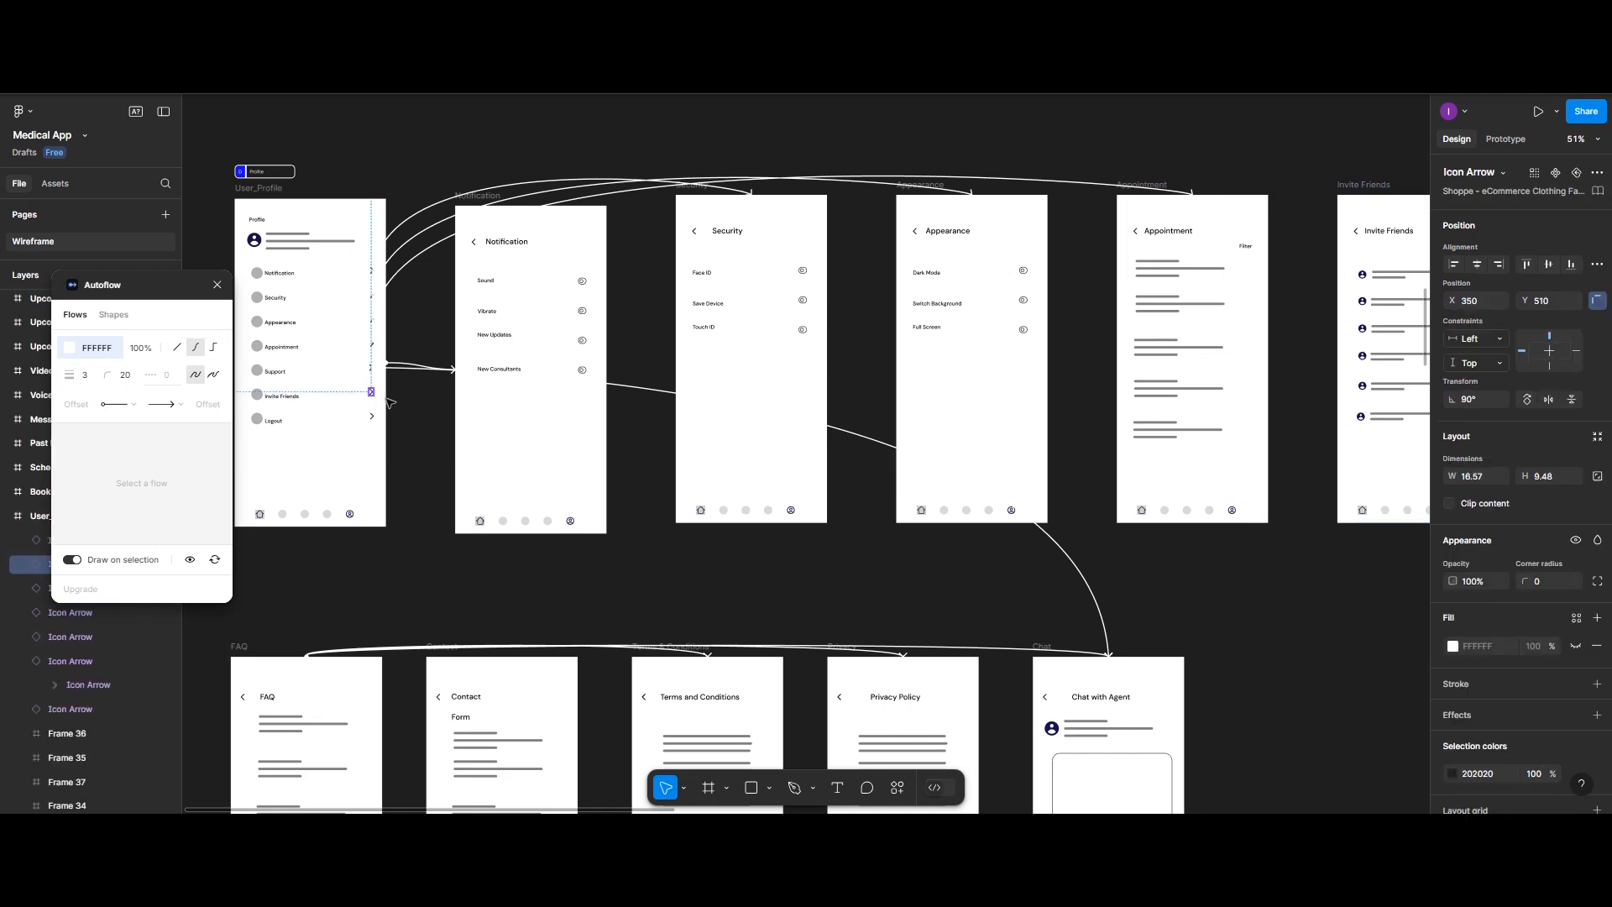
shift+click(1360, 186)
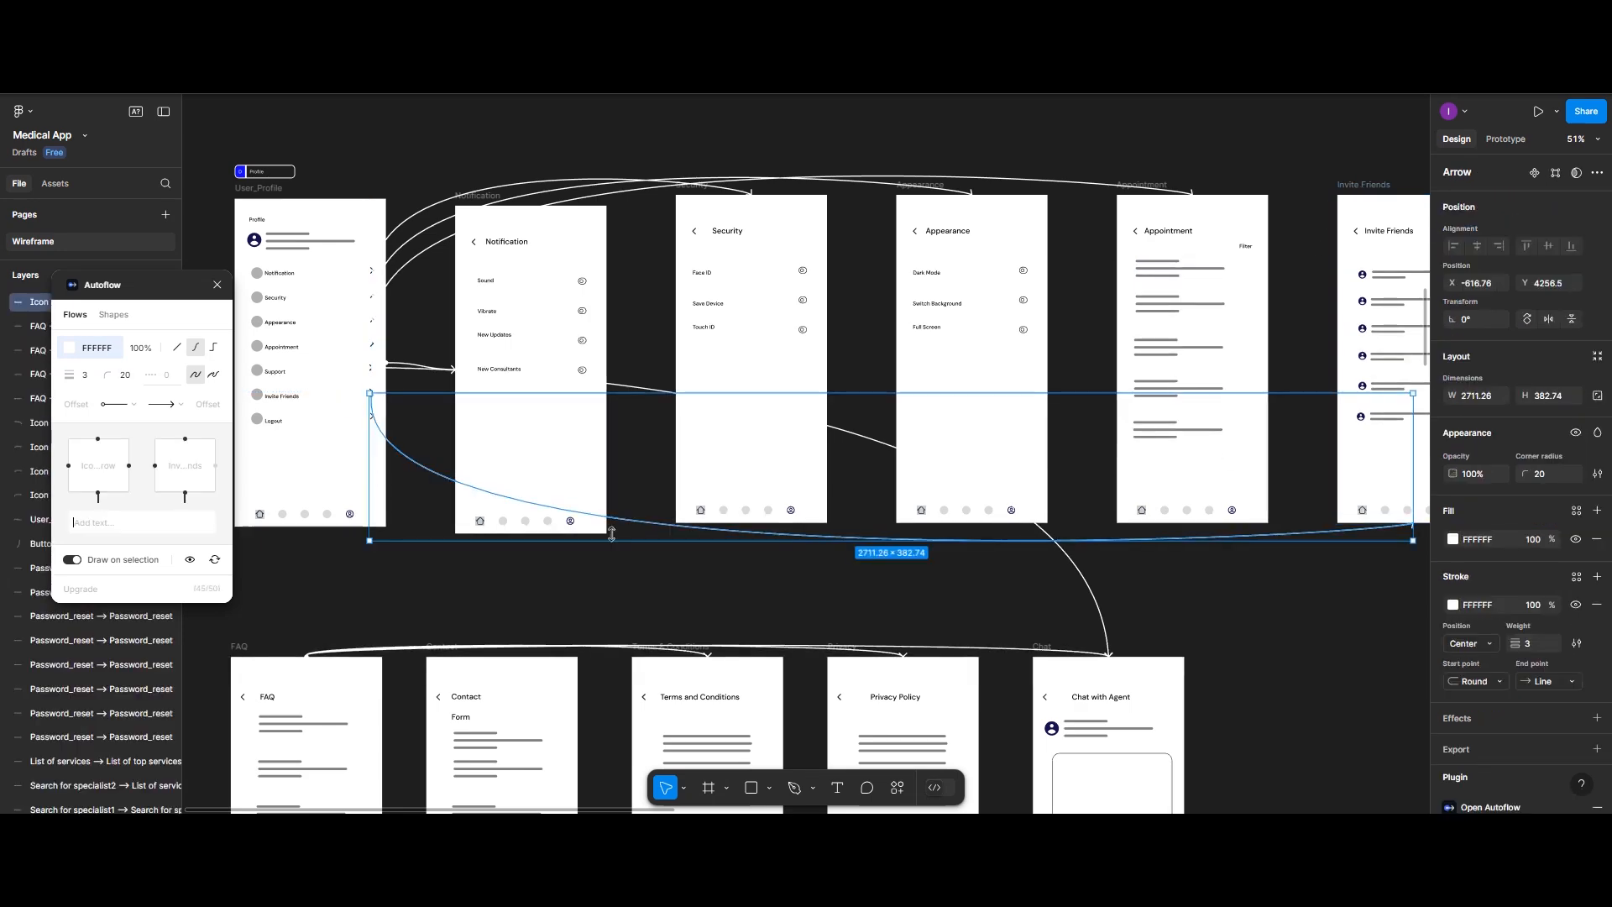
Step: Look over the connected rows and the Booking, Scheduled Bookings, Call booking, Chat, Message history and Voice call rows below them
scroll(611, 534, down, 5)
scroll(676, 486, up, 5)
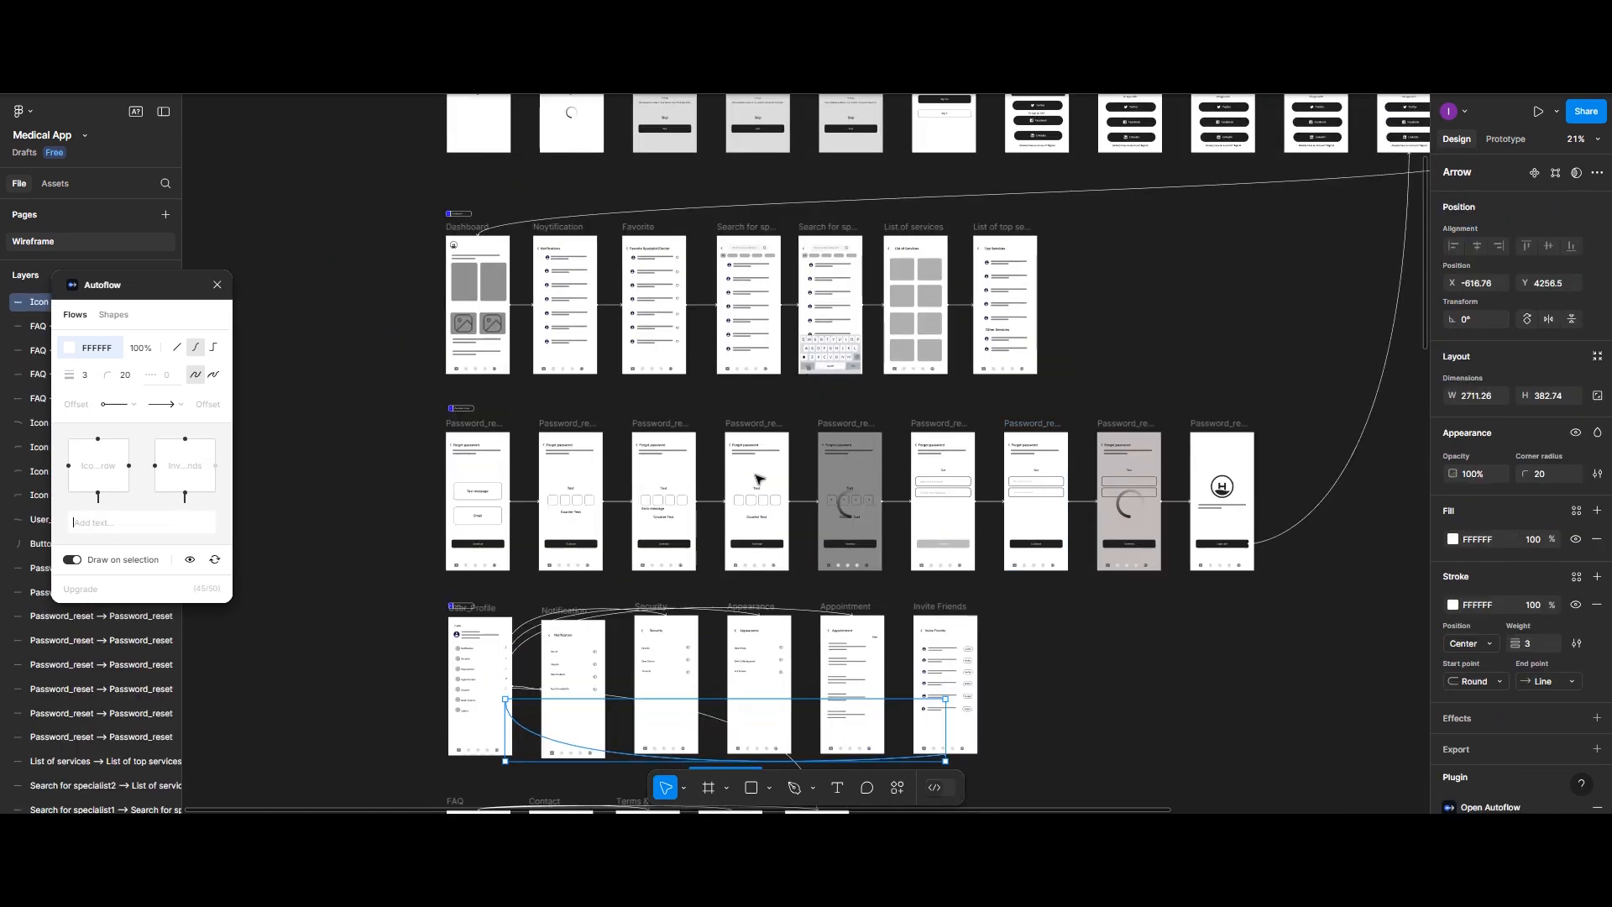
scroll(757, 479, down, 2)
scroll(824, 560, down, 3)
scroll(823, 560, up, 4)
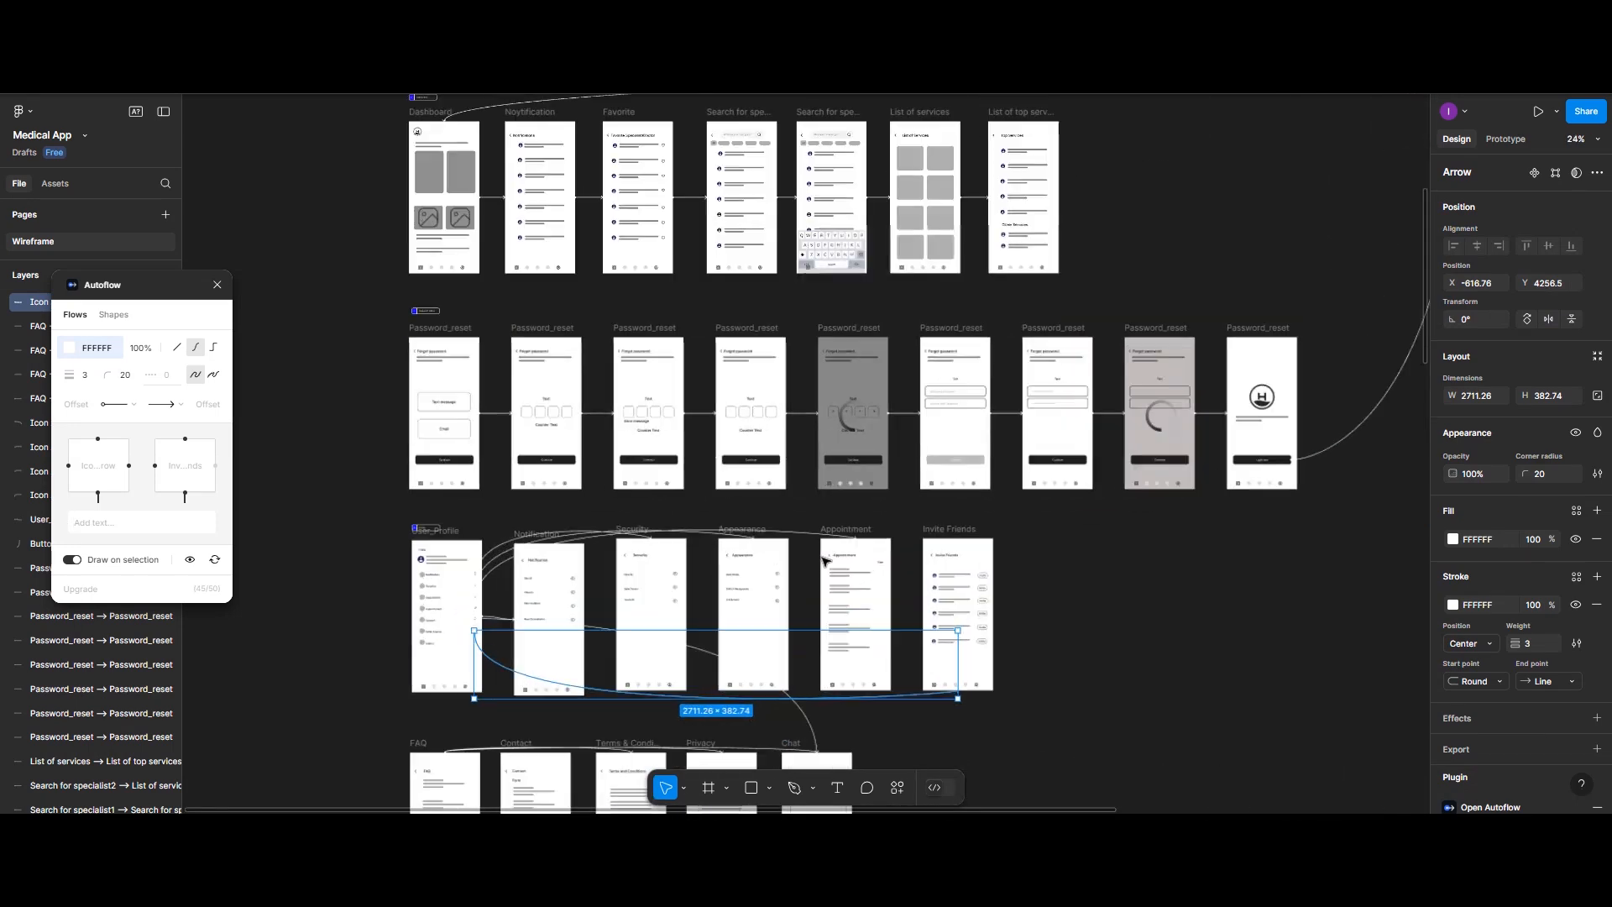
scroll(755, 550, up, 2)
scroll(709, 547, down, 6)
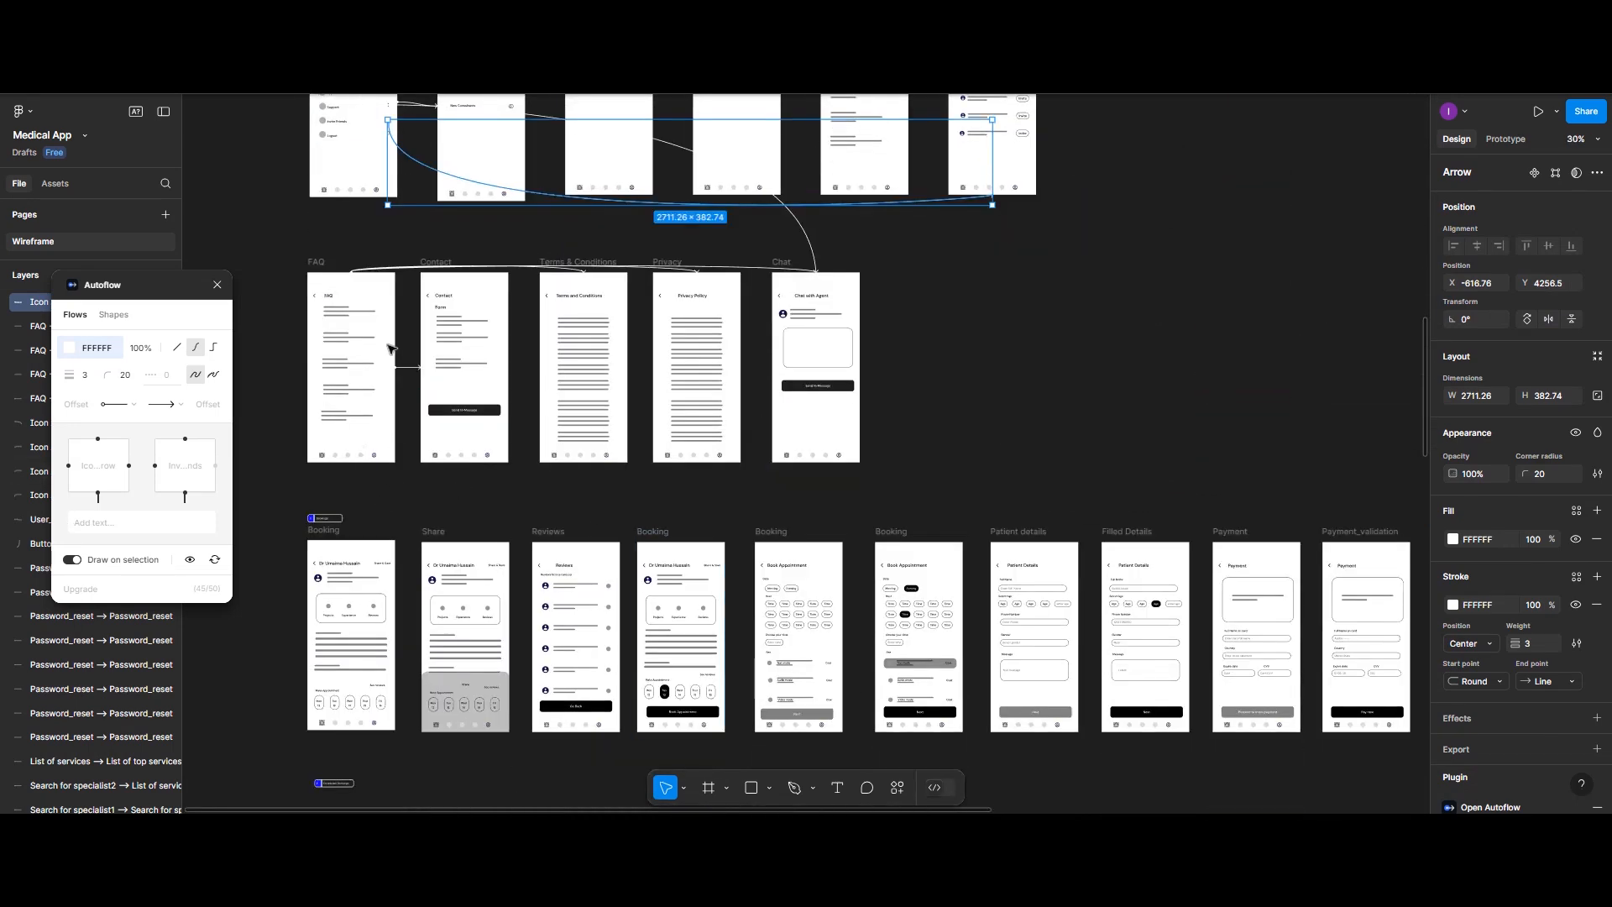
scroll(651, 564, down, 5)
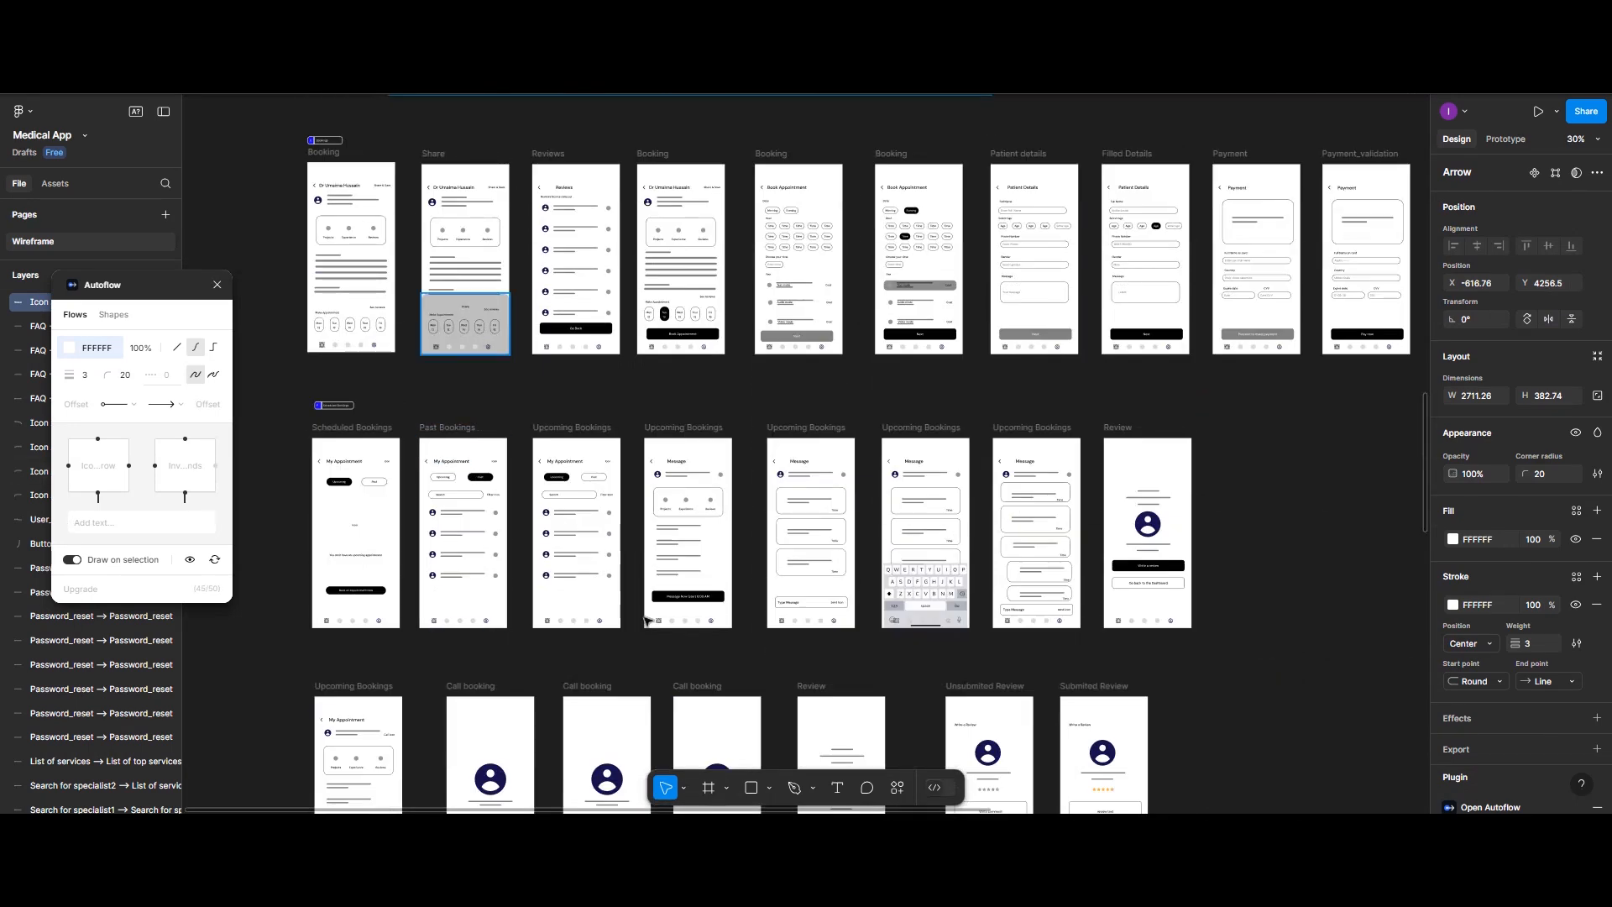
scroll(659, 597, down, 2)
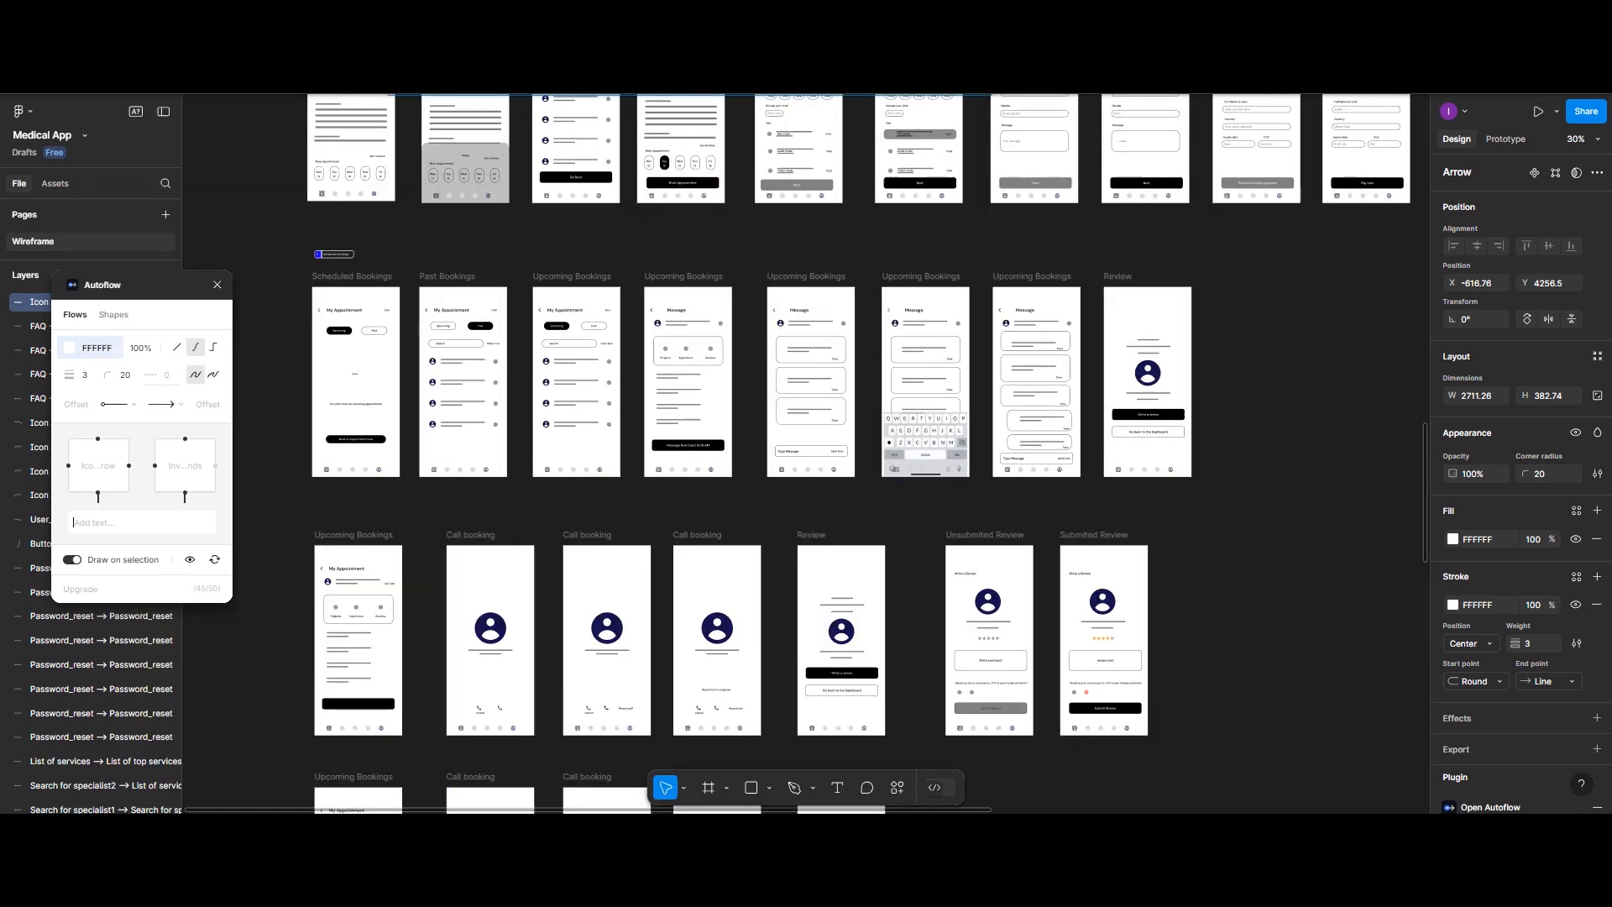
scroll(709, 367, up, 2)
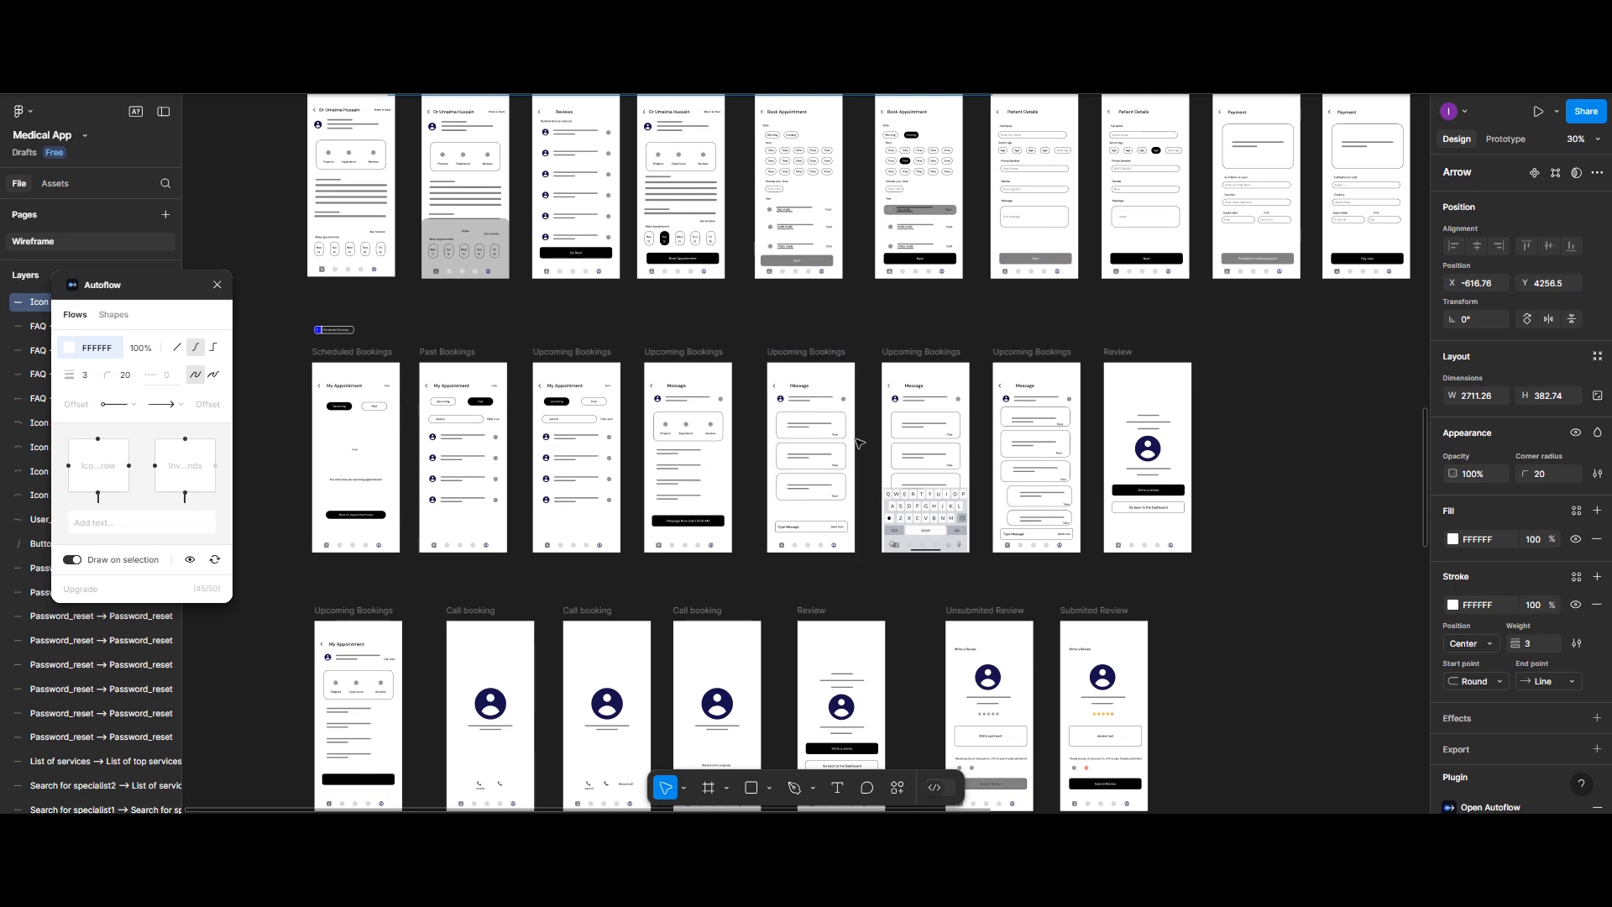
scroll(722, 392, up, 15)
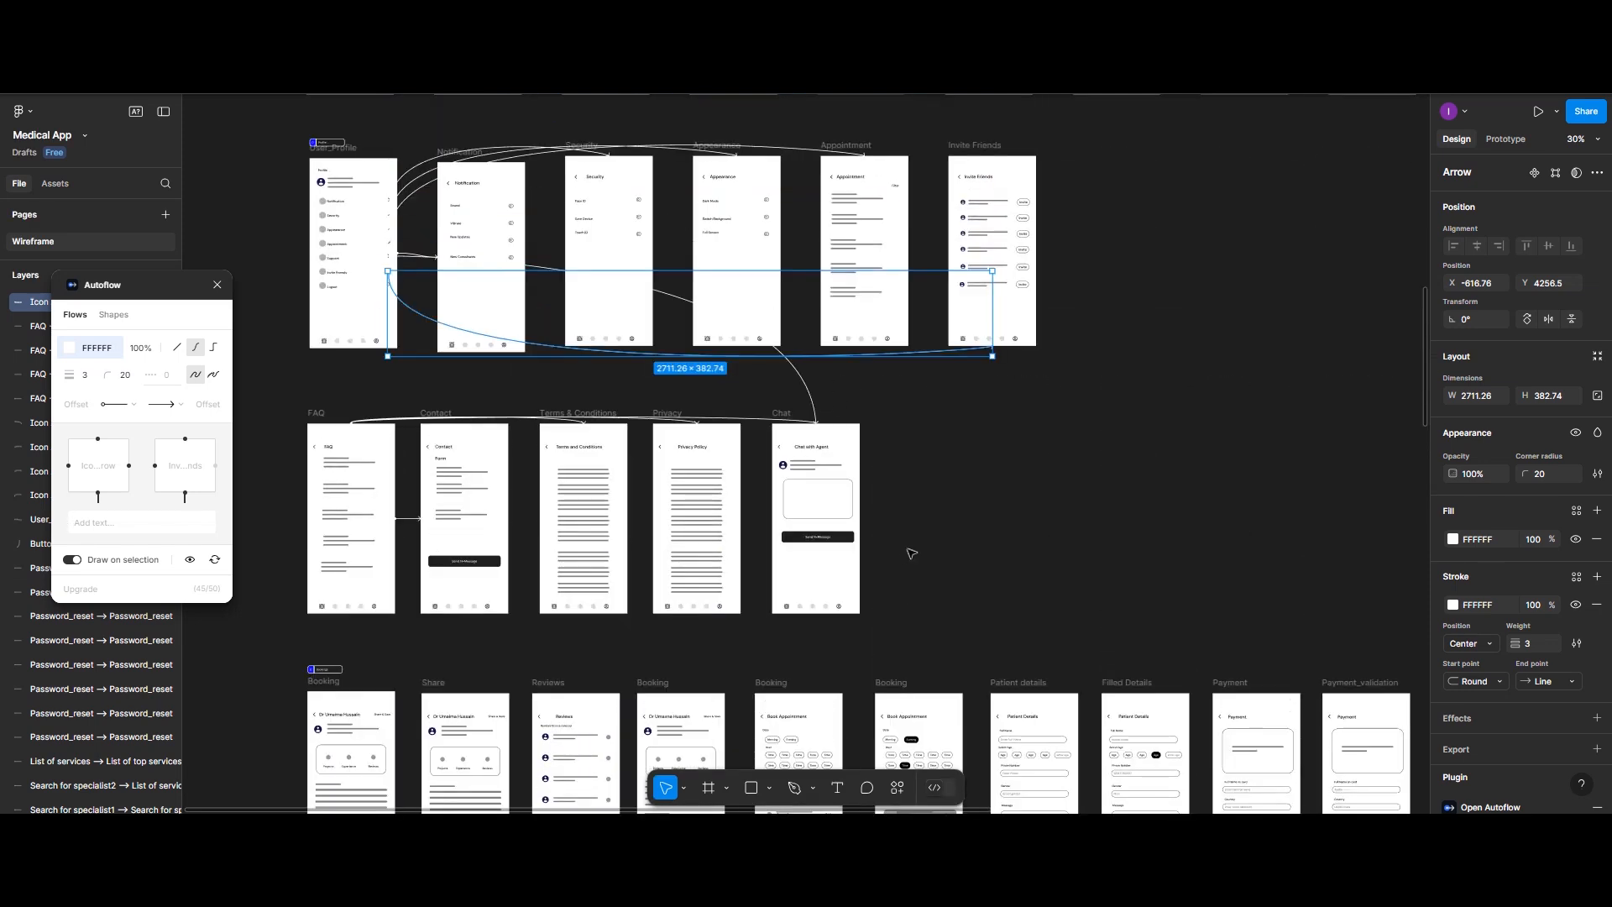
scroll(912, 554, up, 2)
scroll(965, 520, down, 18)
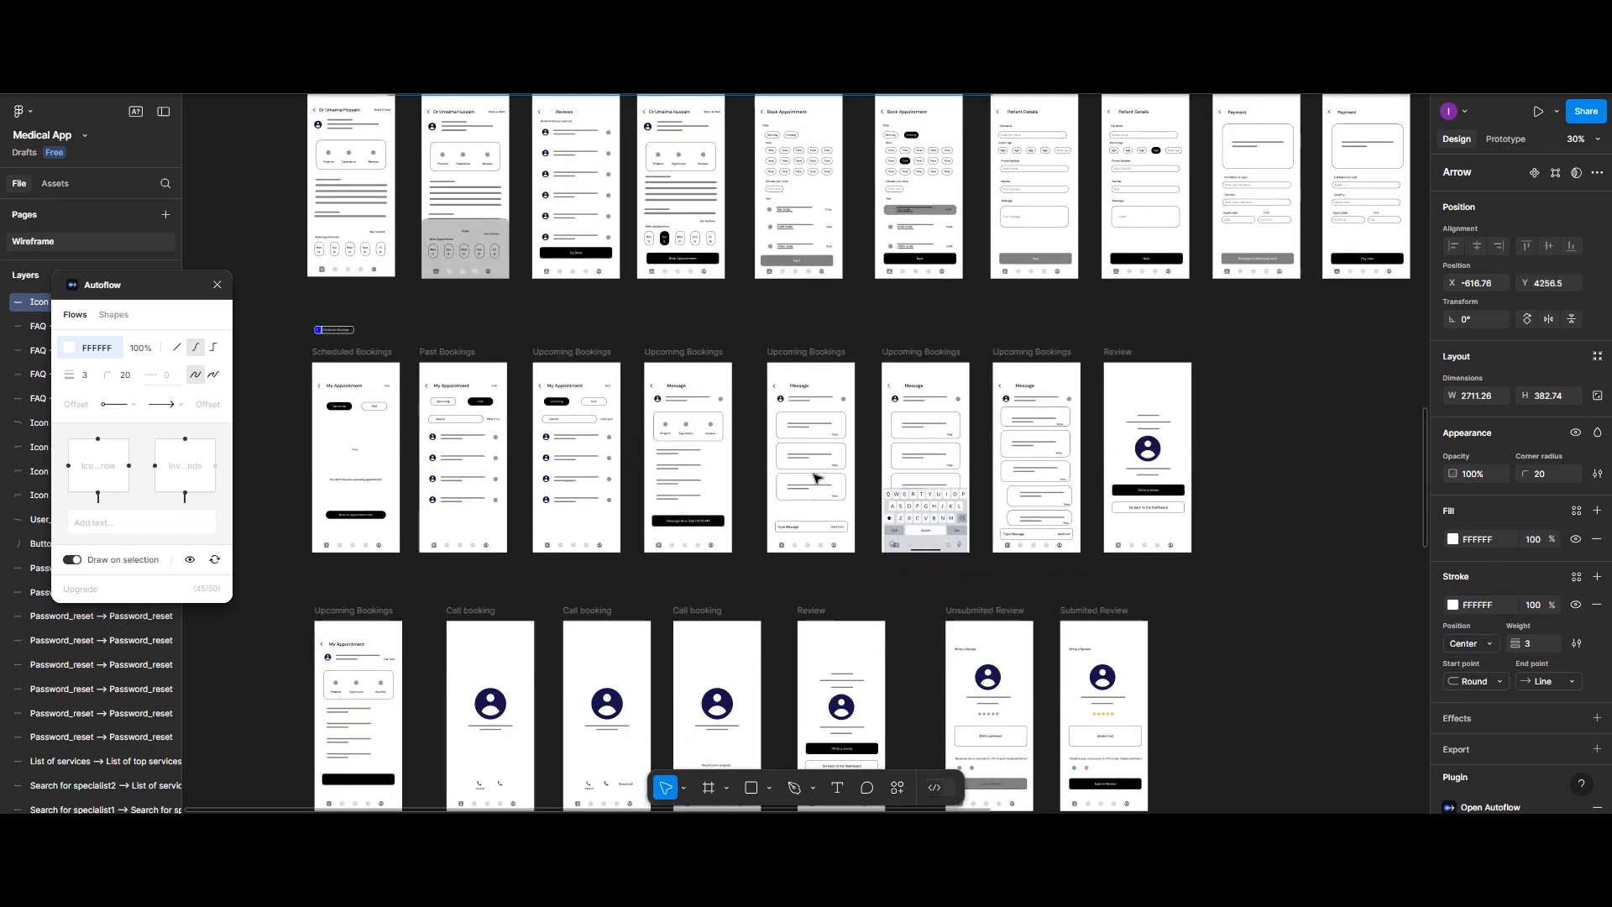
scroll(816, 478, down, 8)
scroll(816, 487, down, 12)
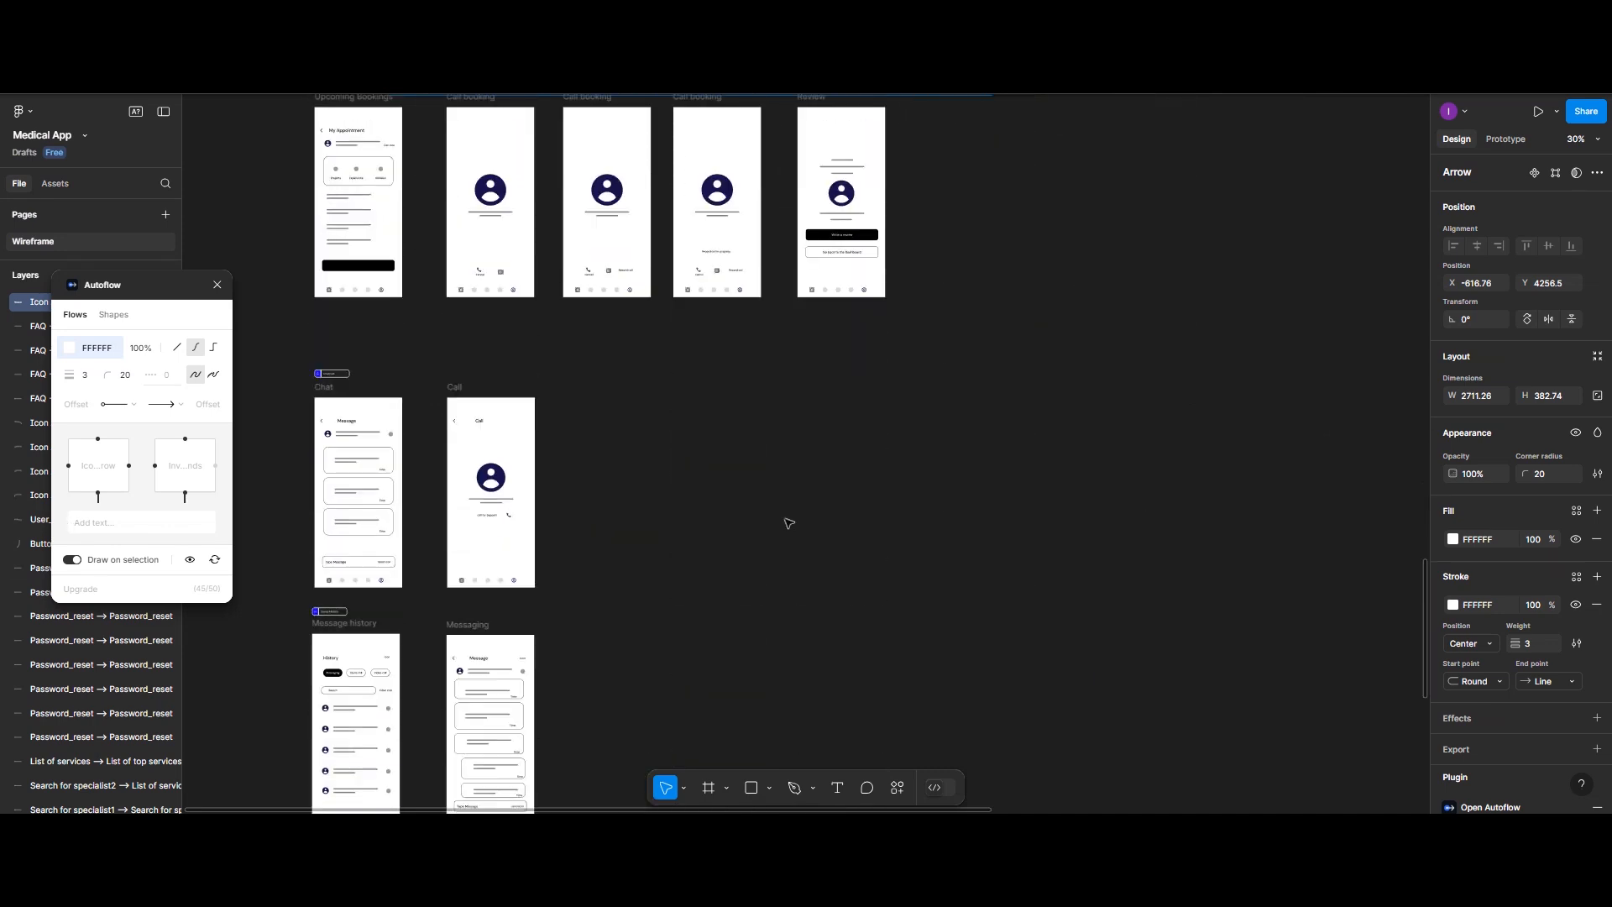
scroll(788, 523, down, 4)
scroll(788, 523, down, 4)
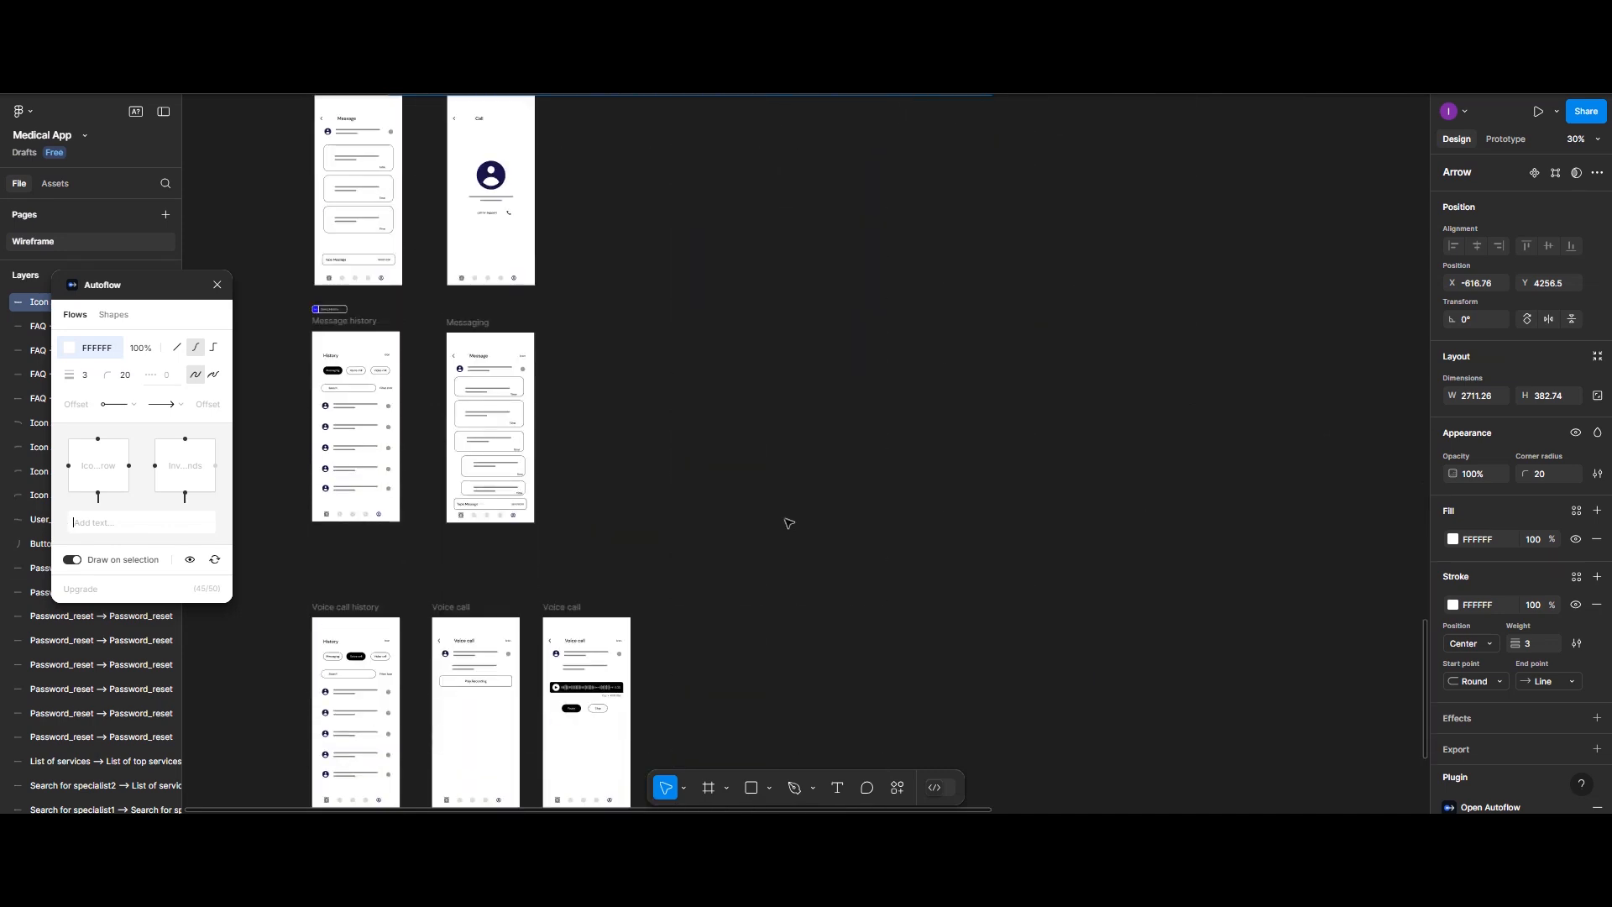